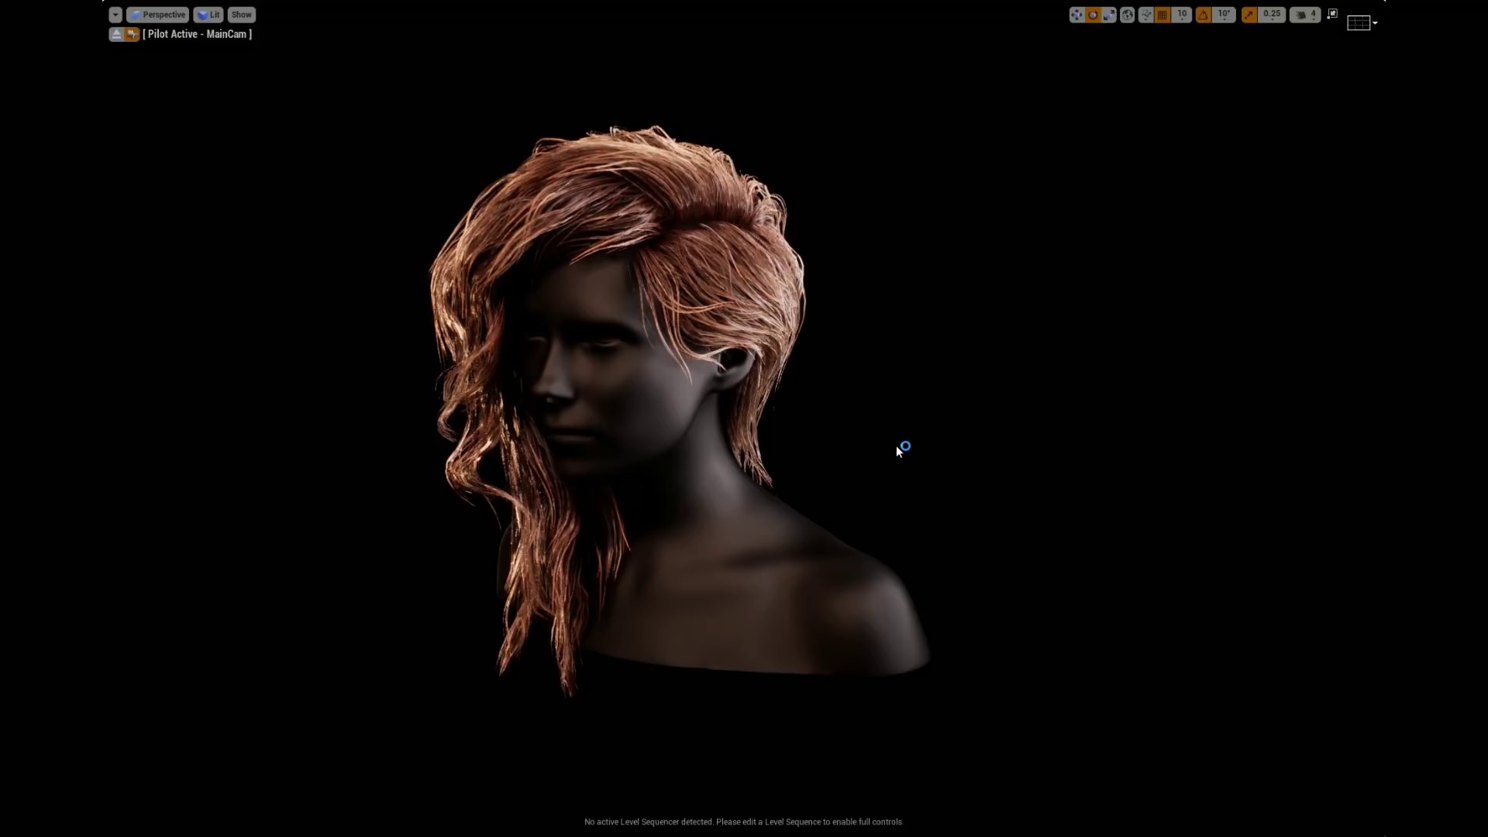
Exit the full-screen viewport and review the vector, scalar and texture parameters of the HairMat_Instance material instance
key("F11")
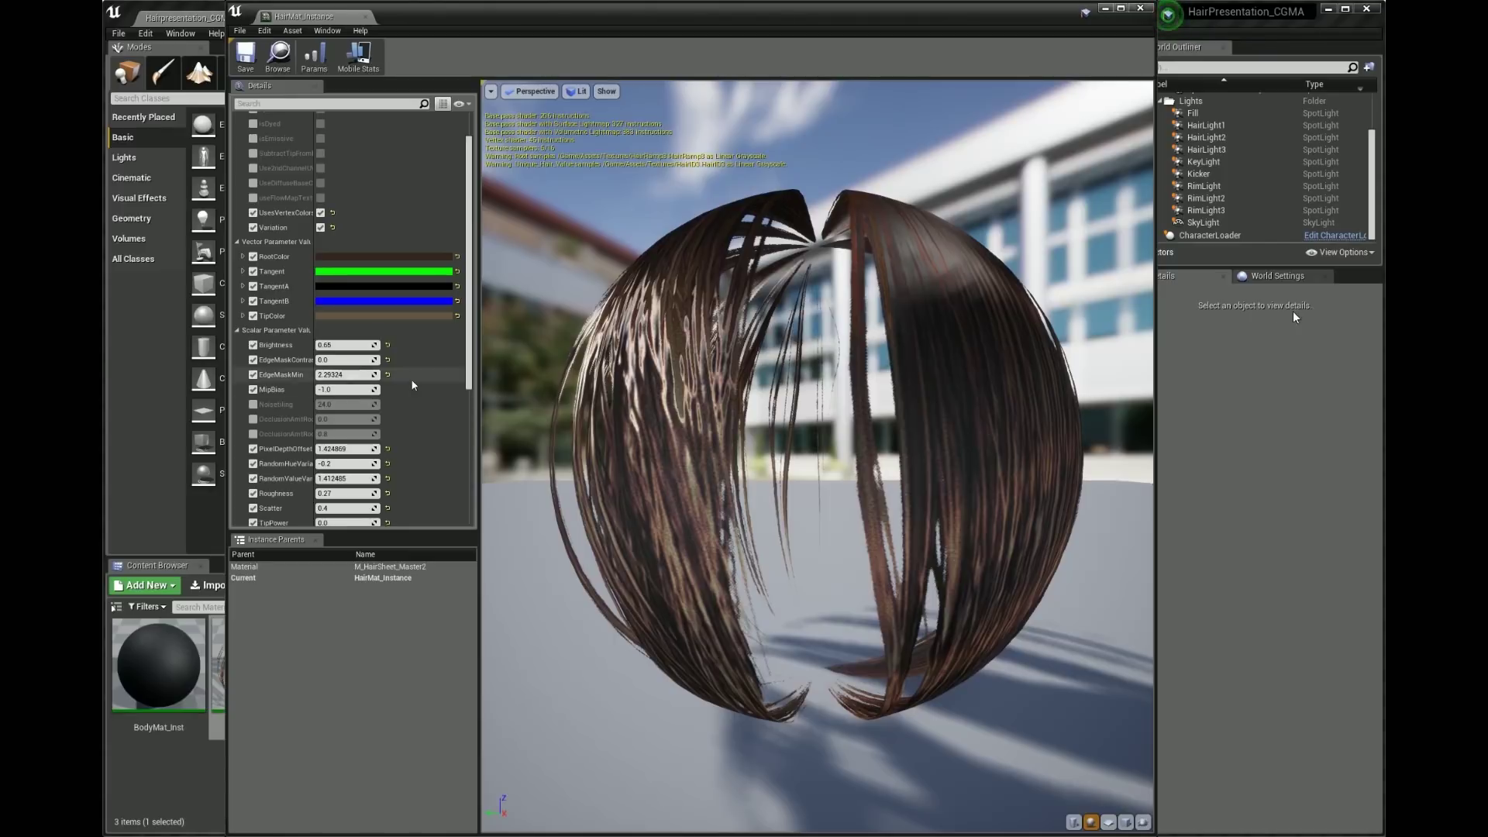
scroll(399, 383, "down", 3)
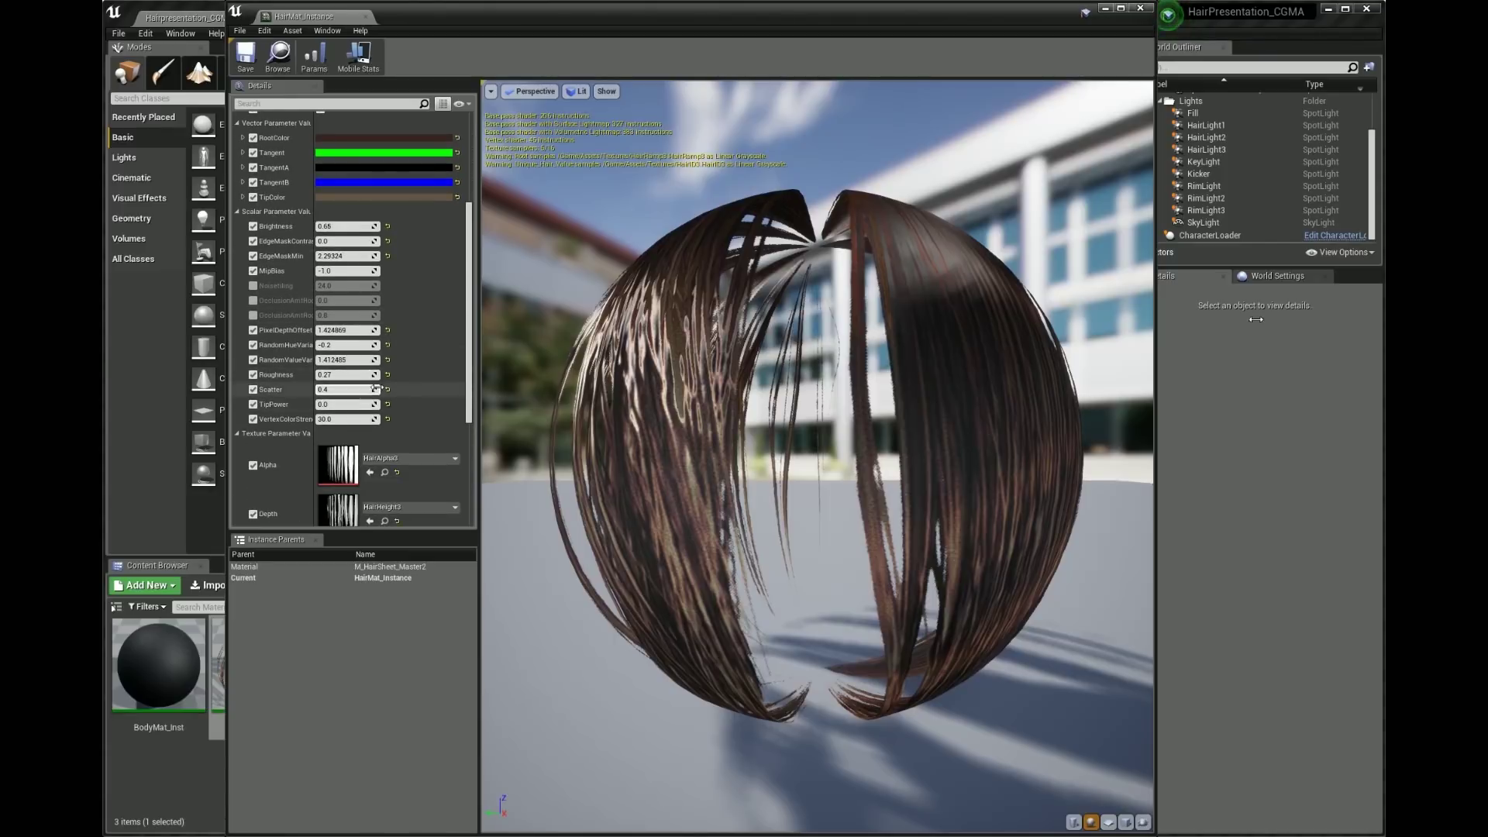
scroll(379, 394, "up", 3)
scroll(376, 395, "up", 1)
scroll(353, 414, "down", 2)
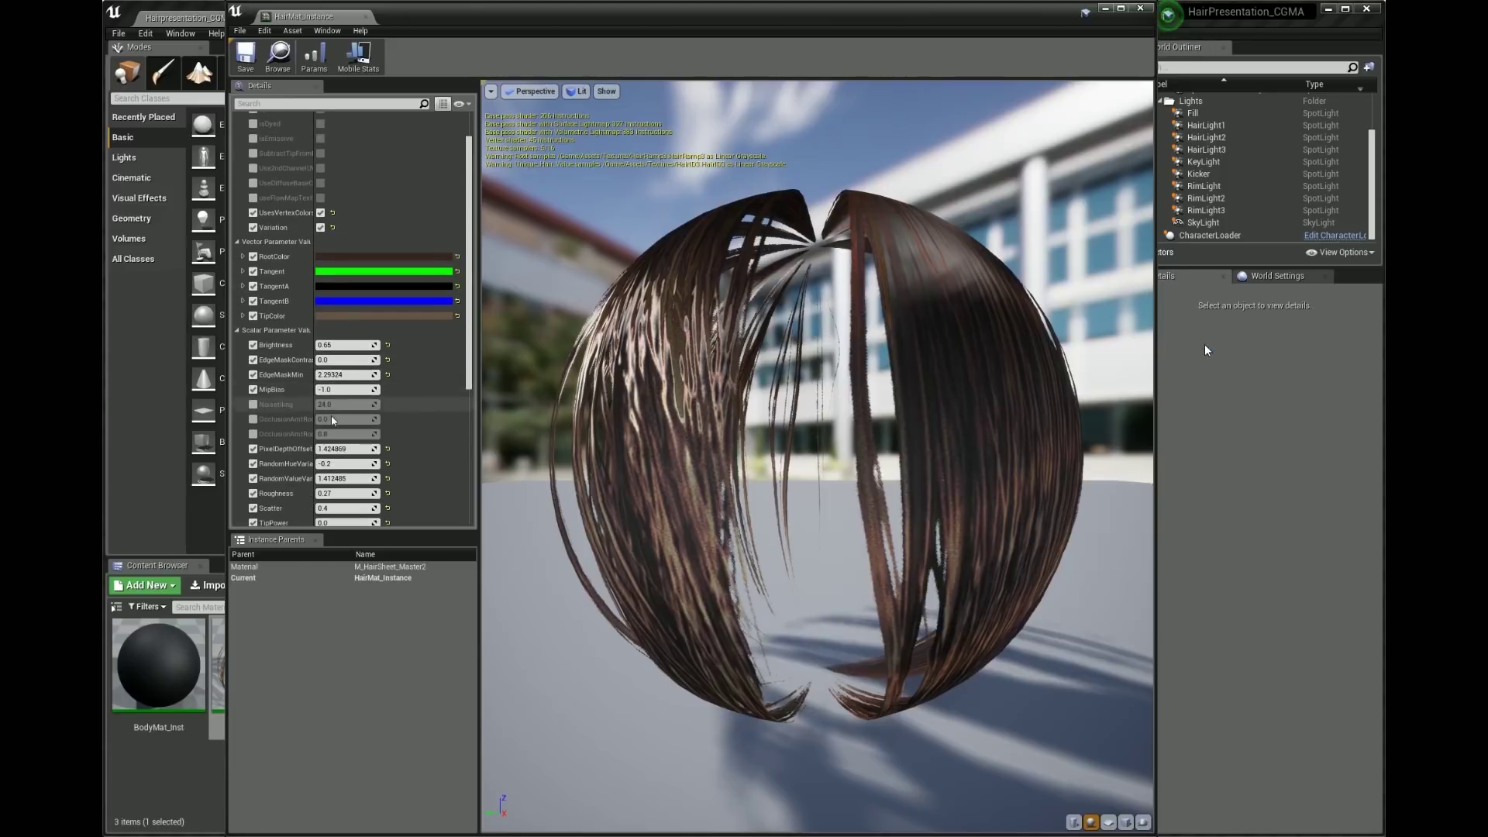
scroll(348, 364, "down", 1)
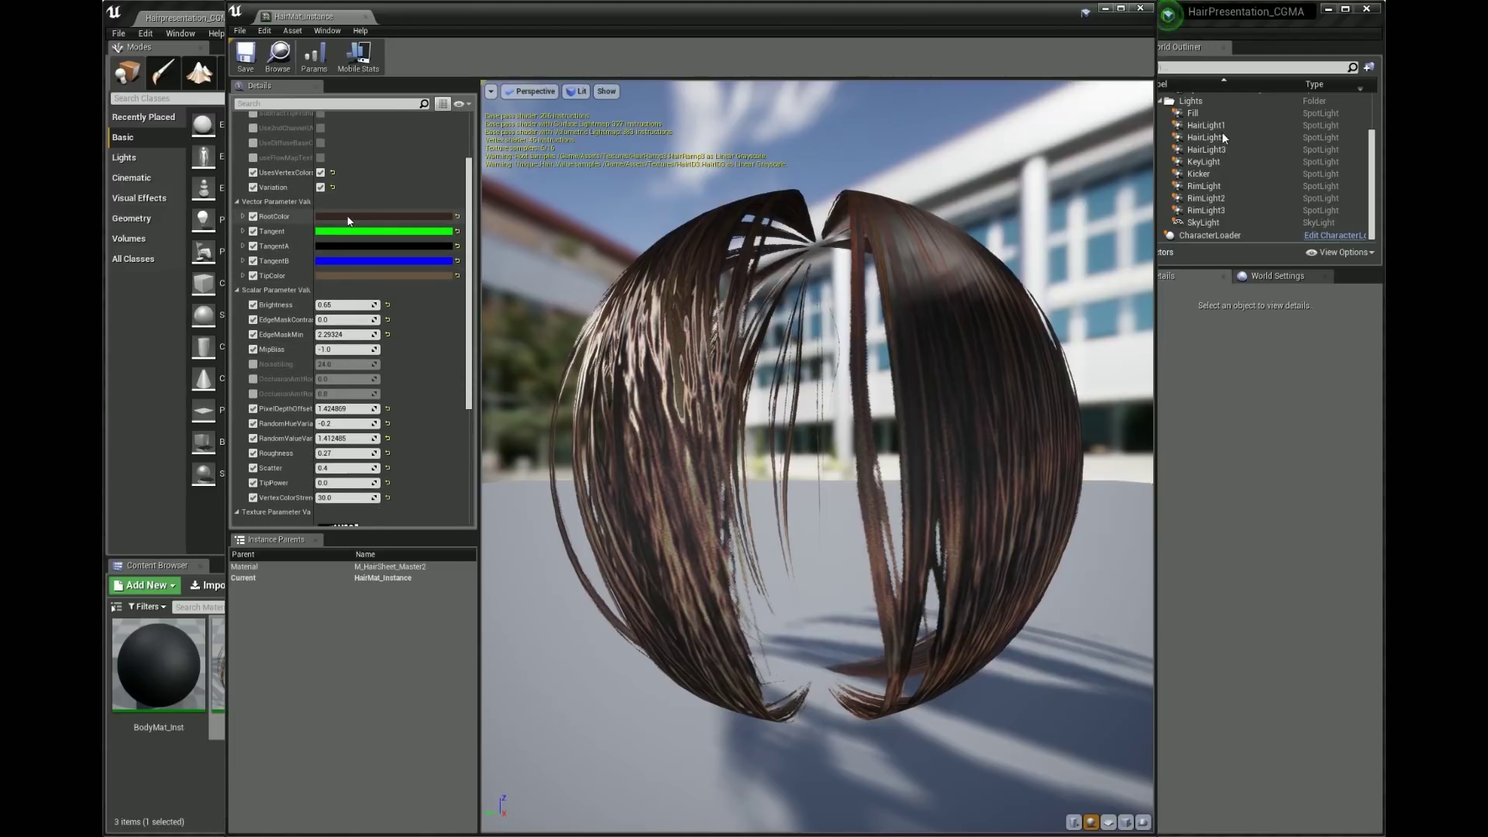
scroll(349, 310, "down", 3)
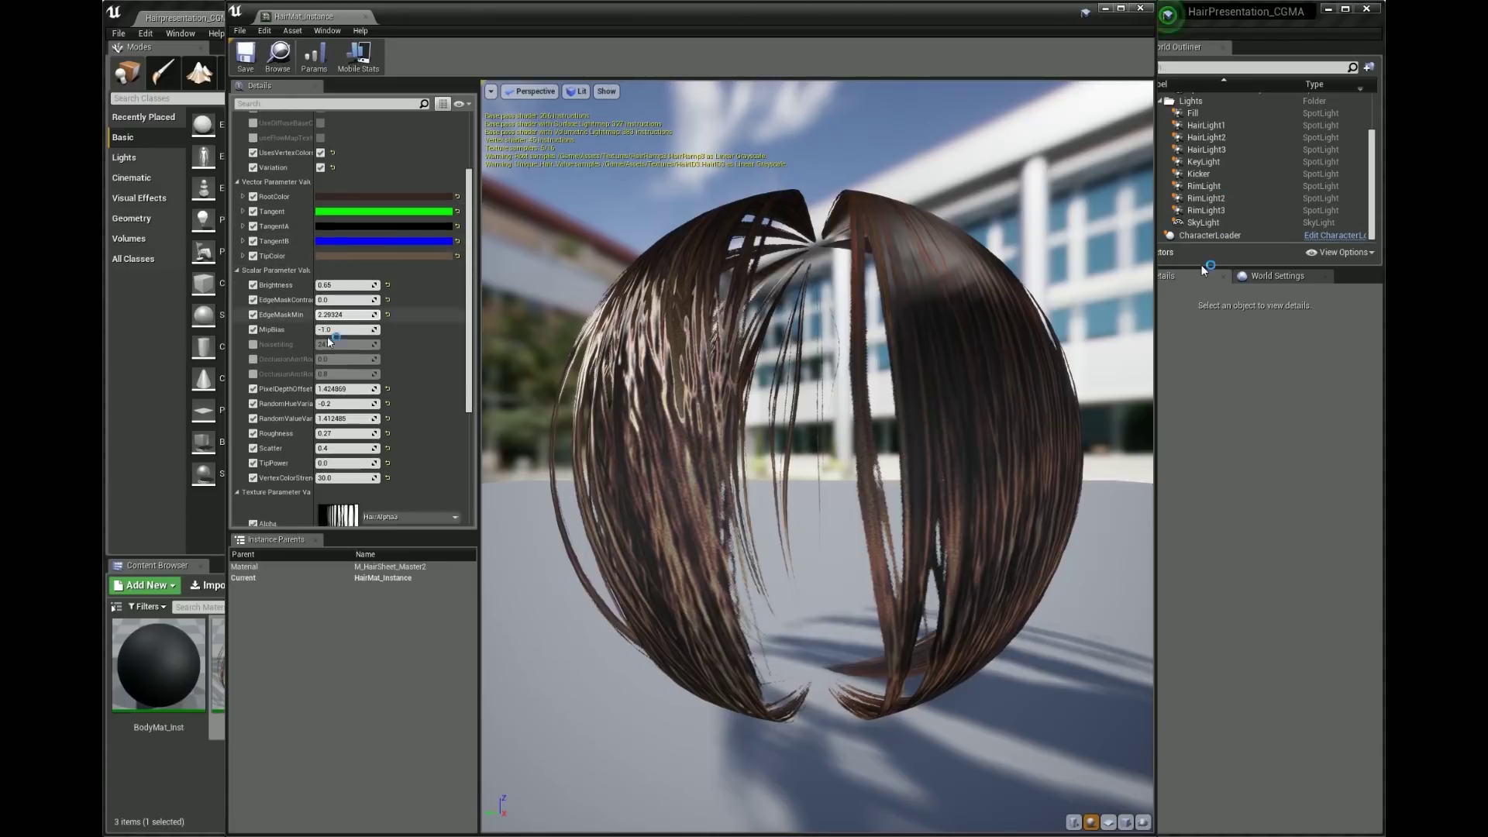
scroll(343, 361, "down", 3)
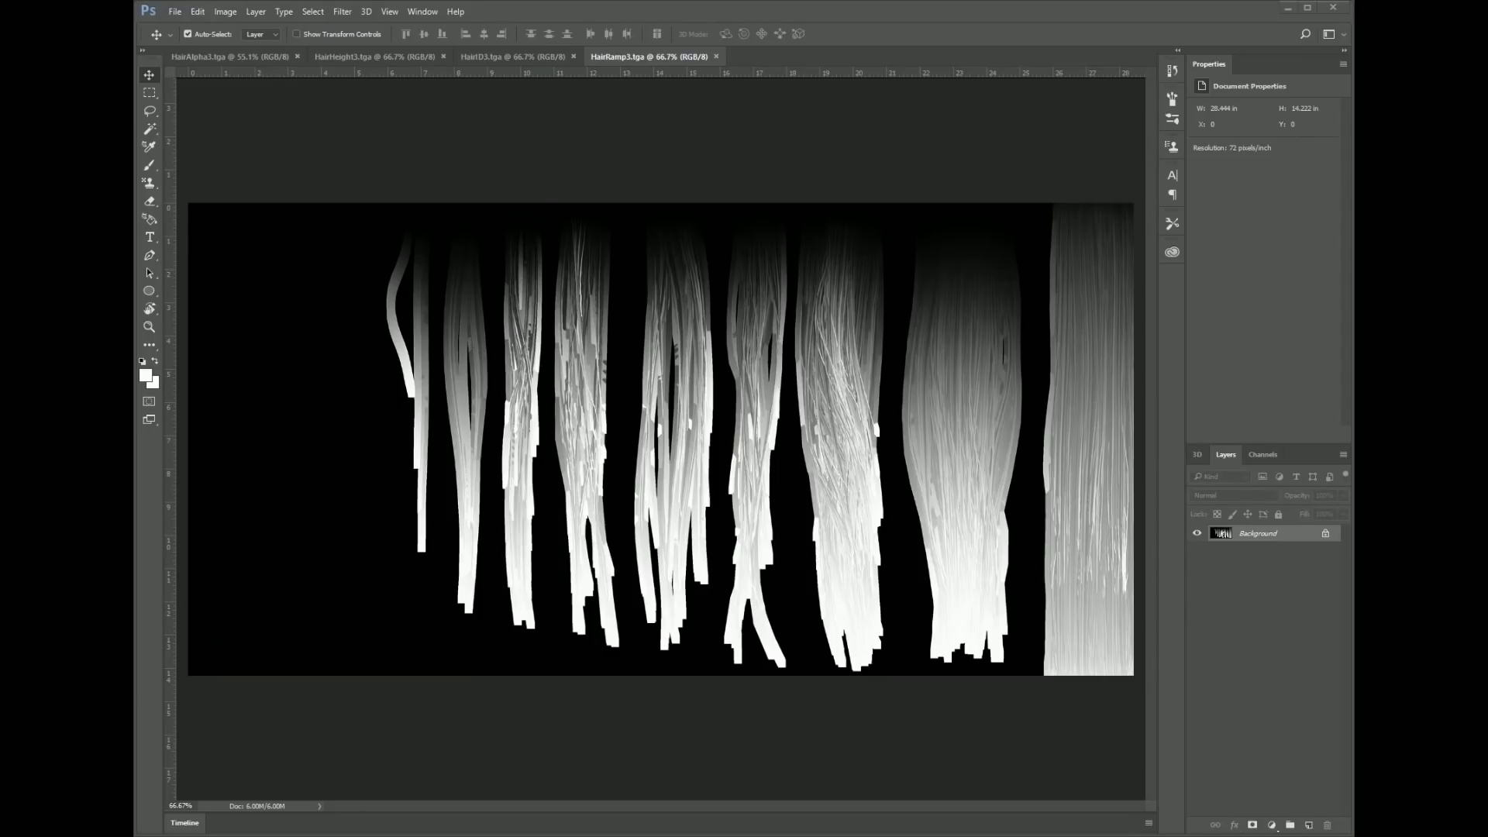
Switch to Photoshop and flip through the HairAlpha3, HairHeight3, HairID3 and HairRamp3 textures
left_click(240, 54)
left_click(353, 52)
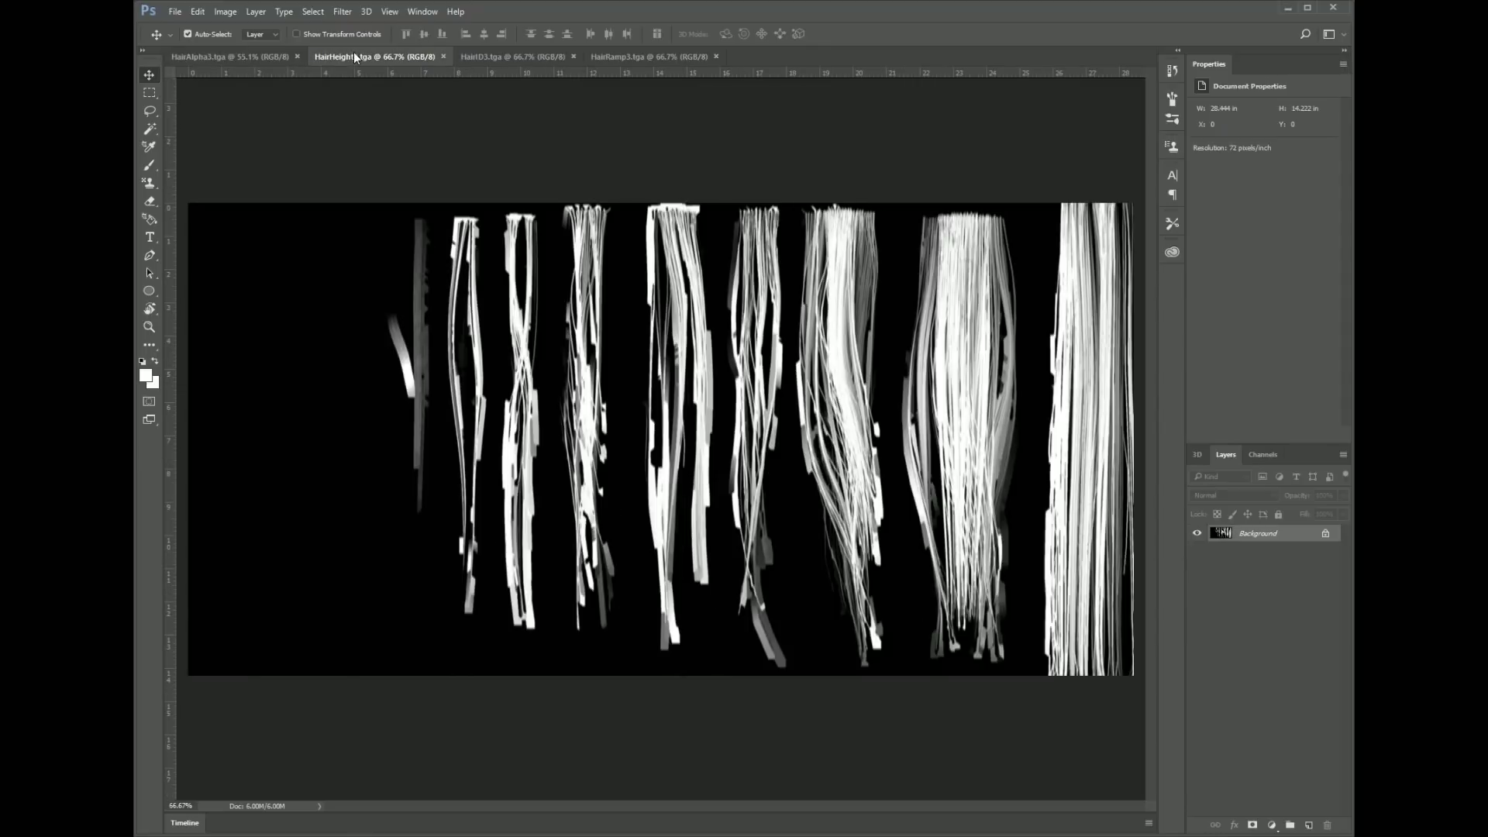
left_click(513, 56)
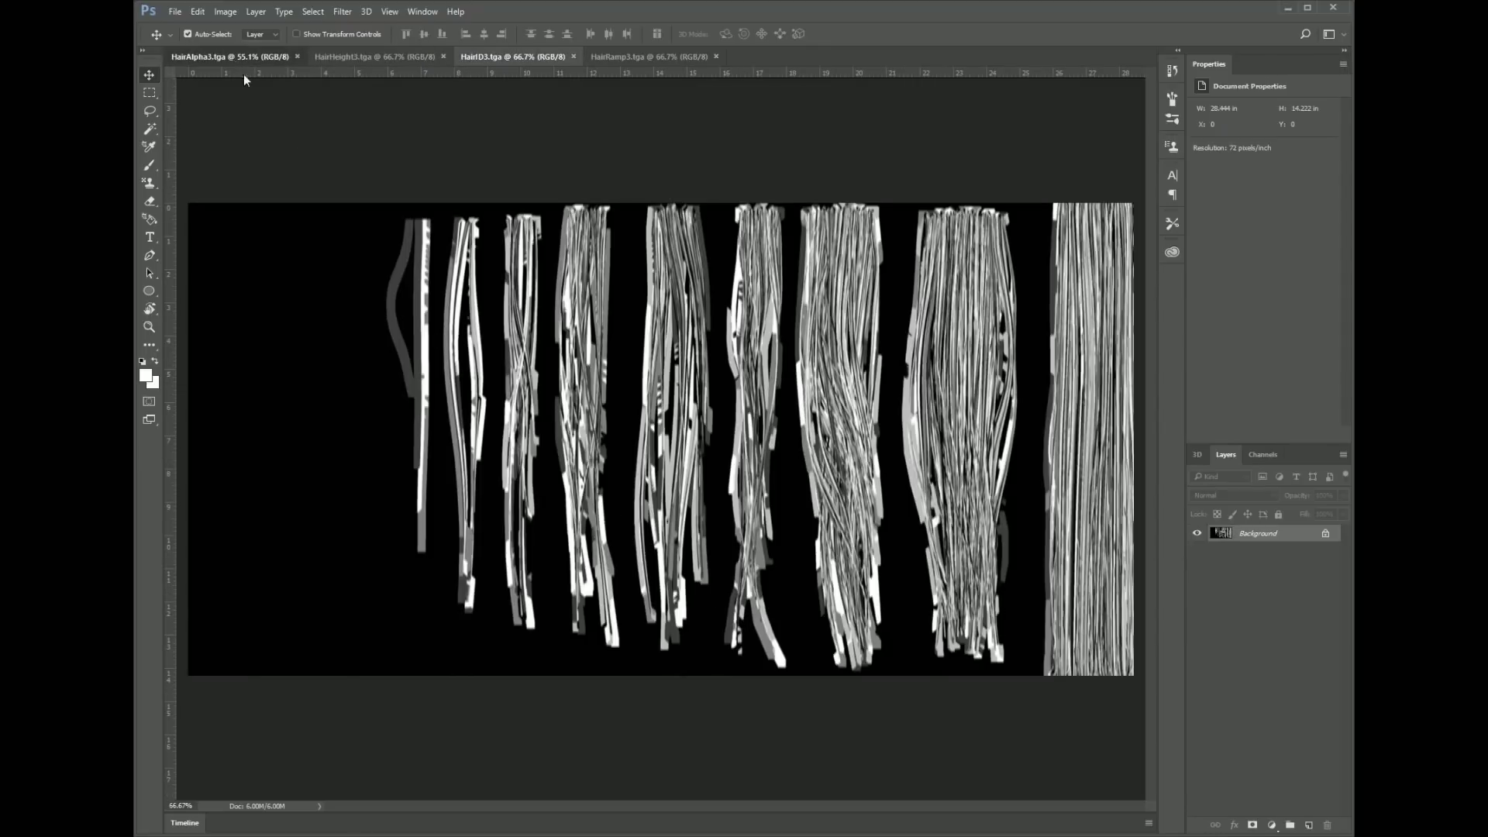
left_click(242, 56)
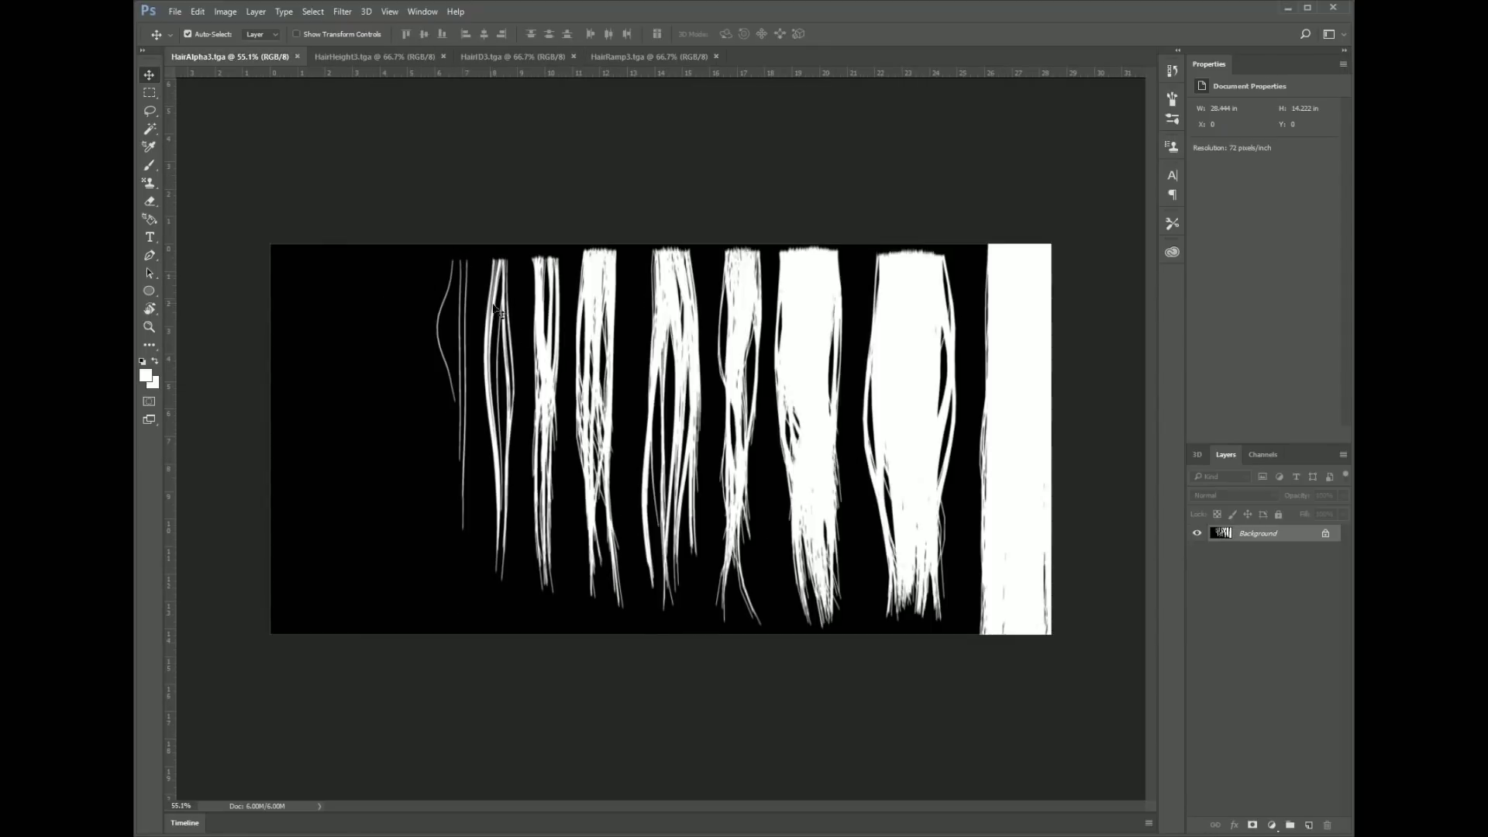
left_click(374, 55)
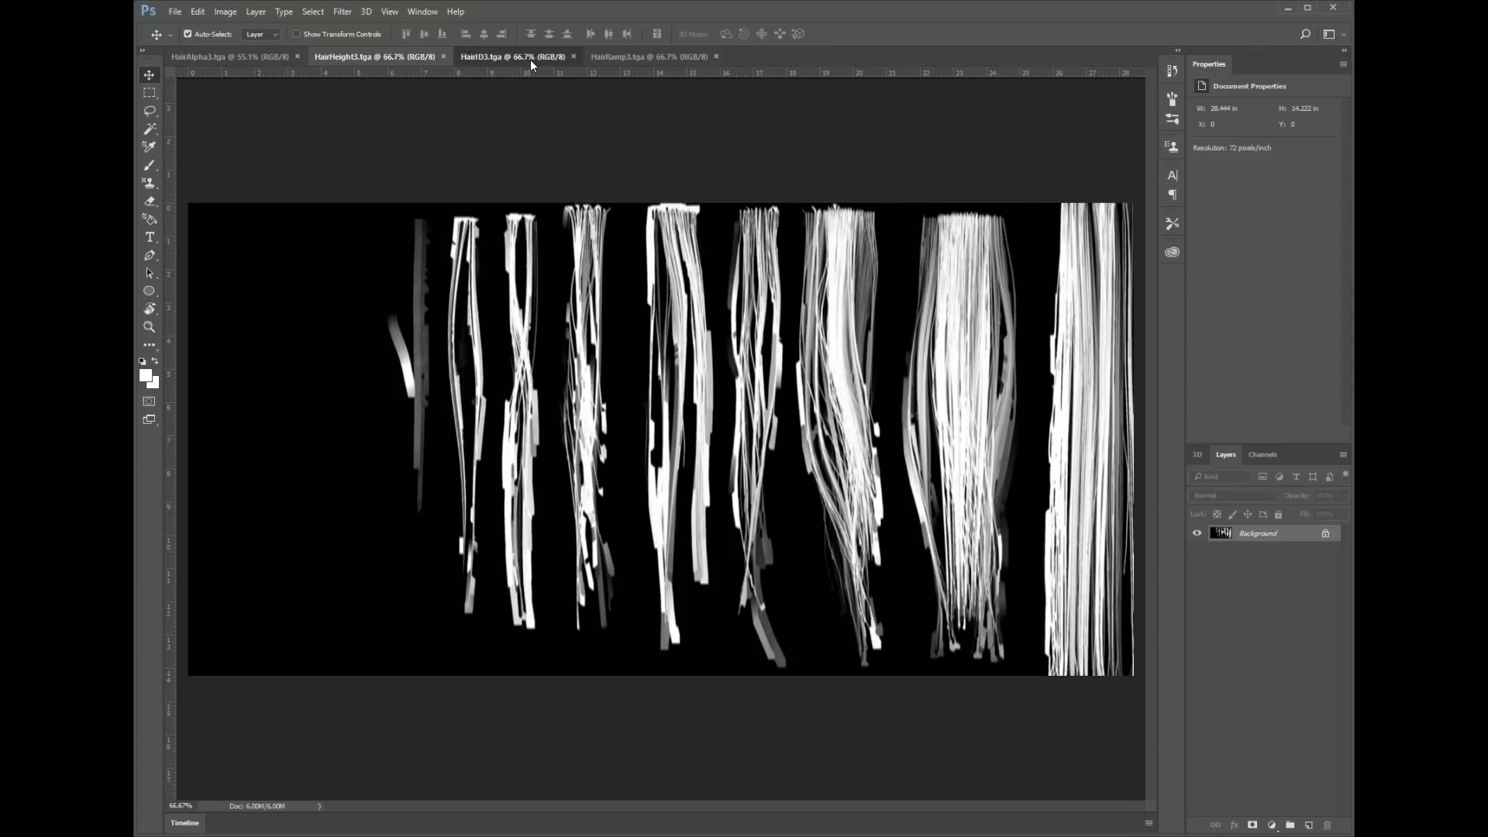
left_click(530, 59)
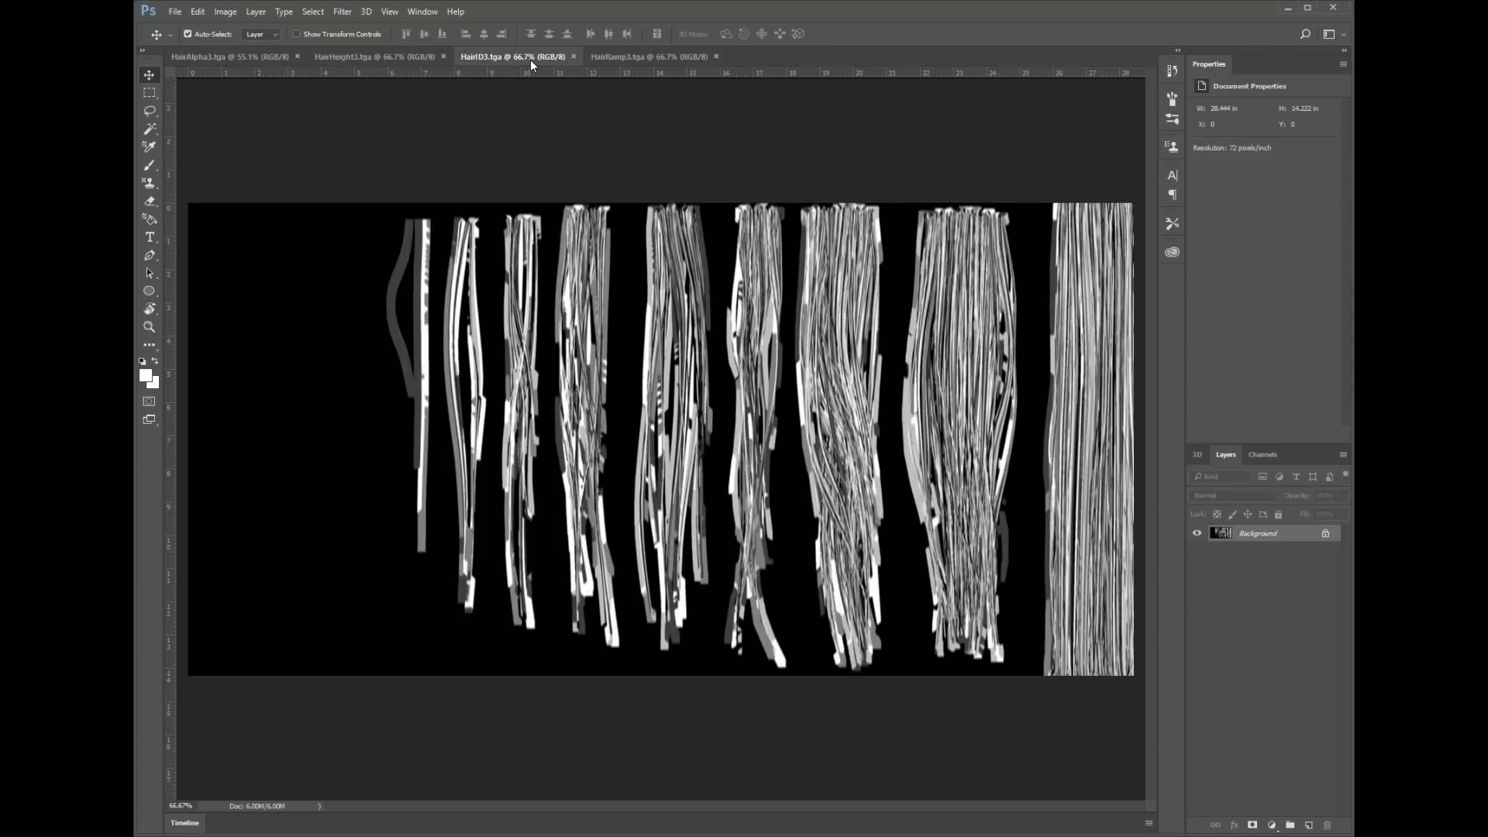
left_click(617, 54)
Examine the alpha, height, ID and ramp hair maps one after another, and compare them again
left_click(250, 58)
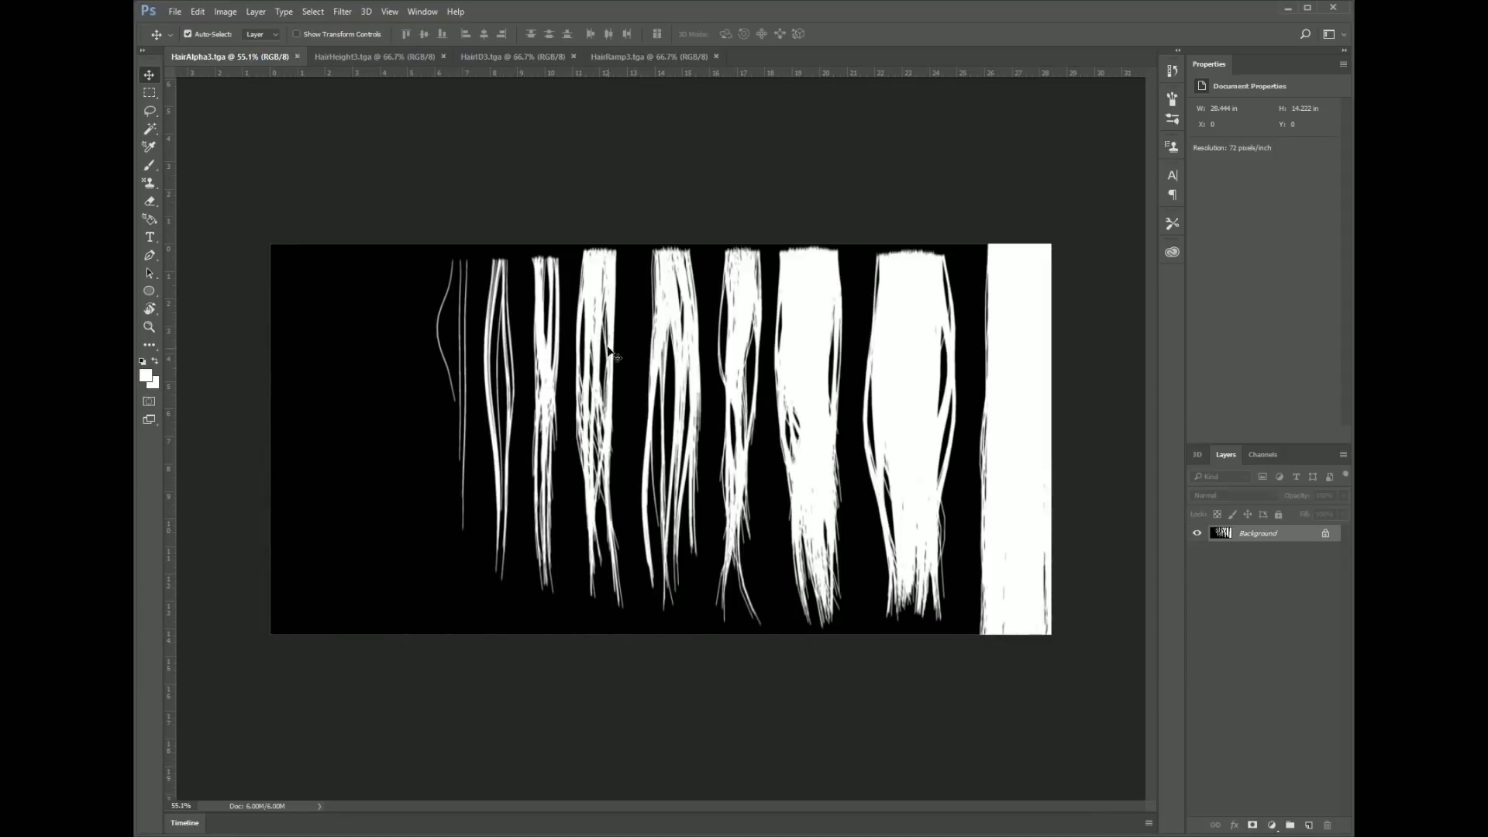
left_click(361, 59)
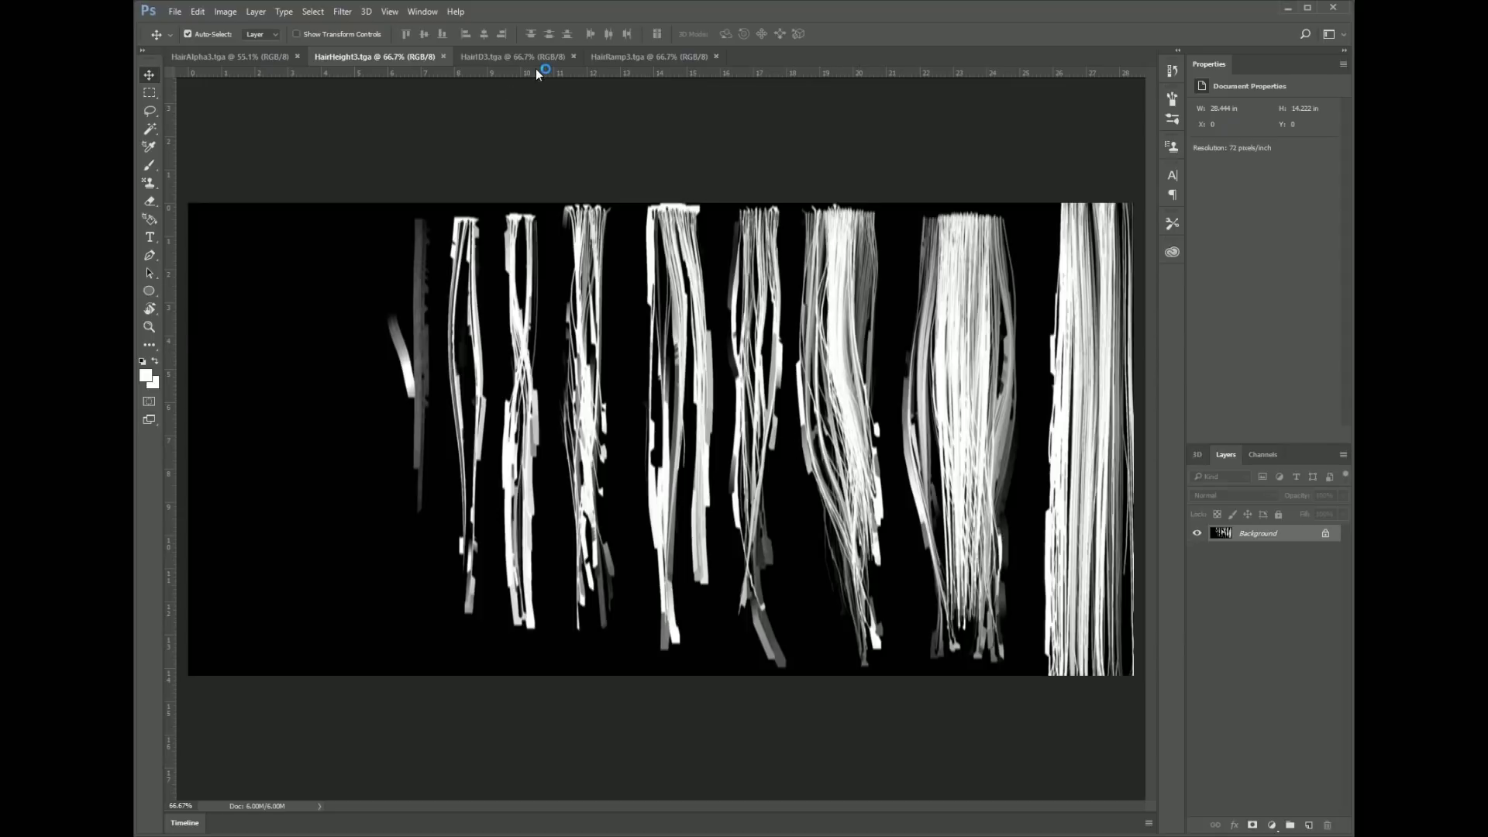
left_click(488, 58)
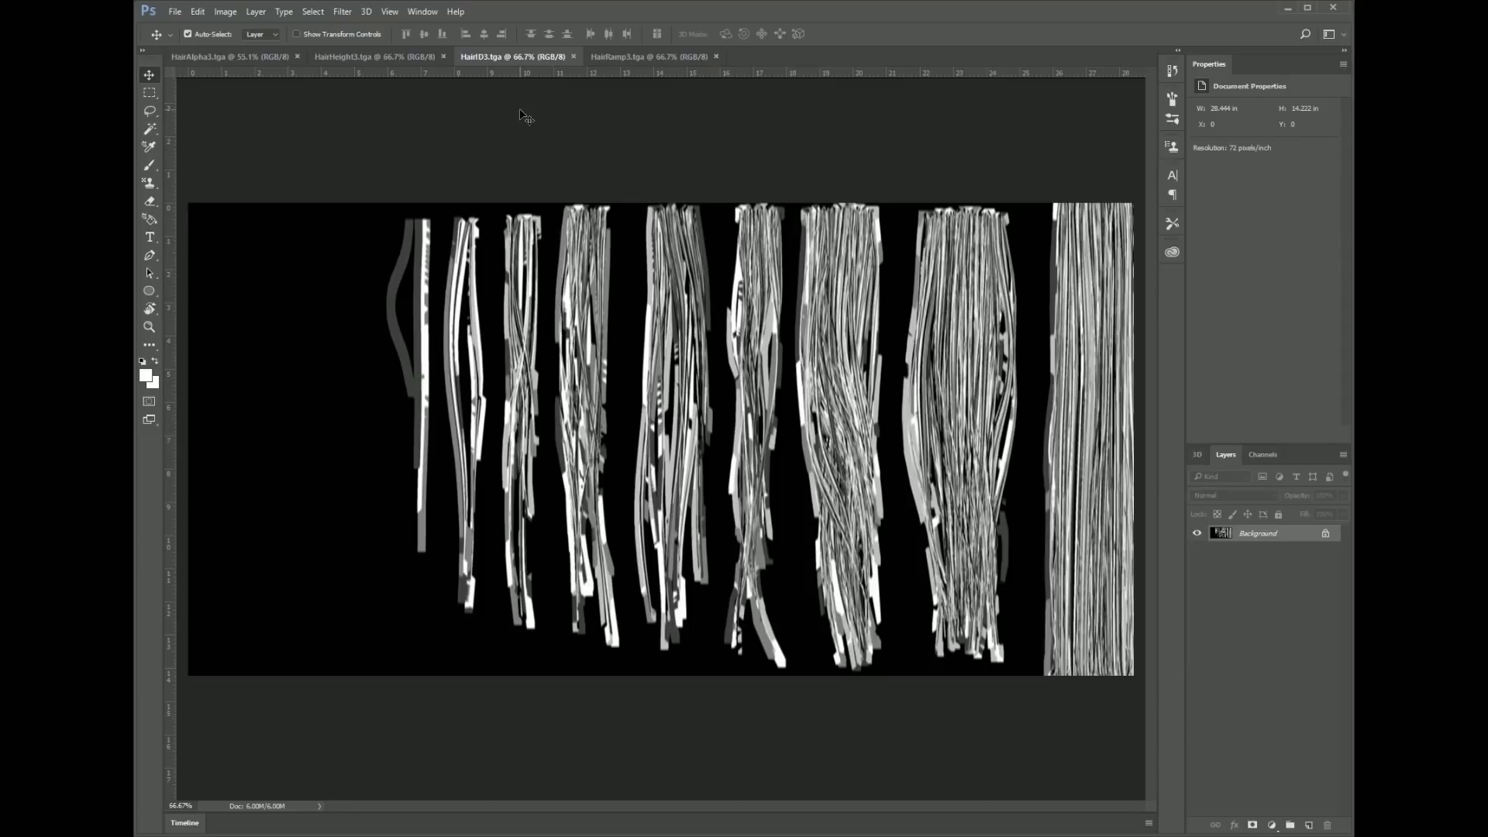
left_click(632, 56)
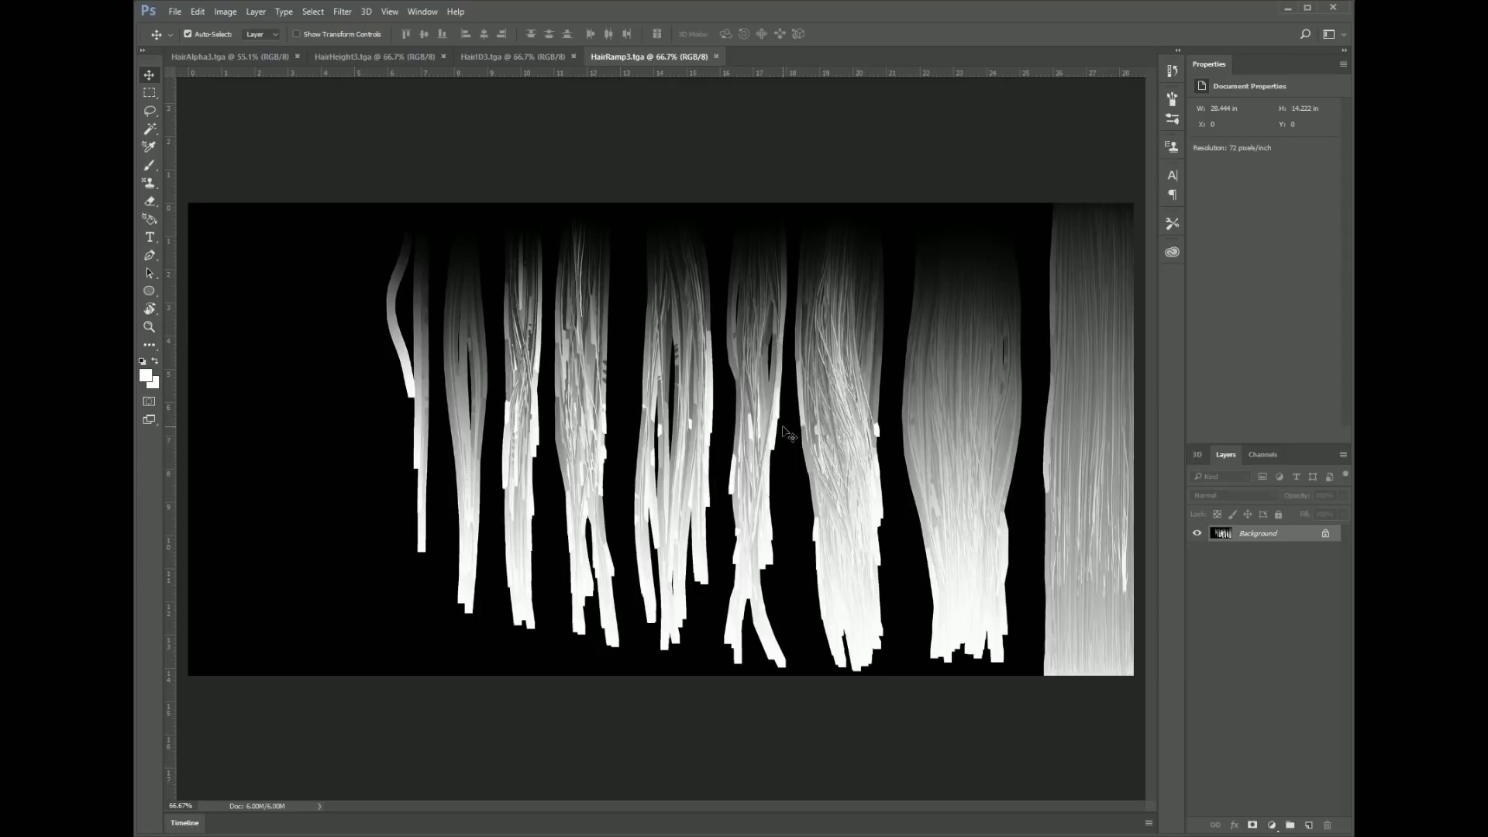
left_click(230, 54)
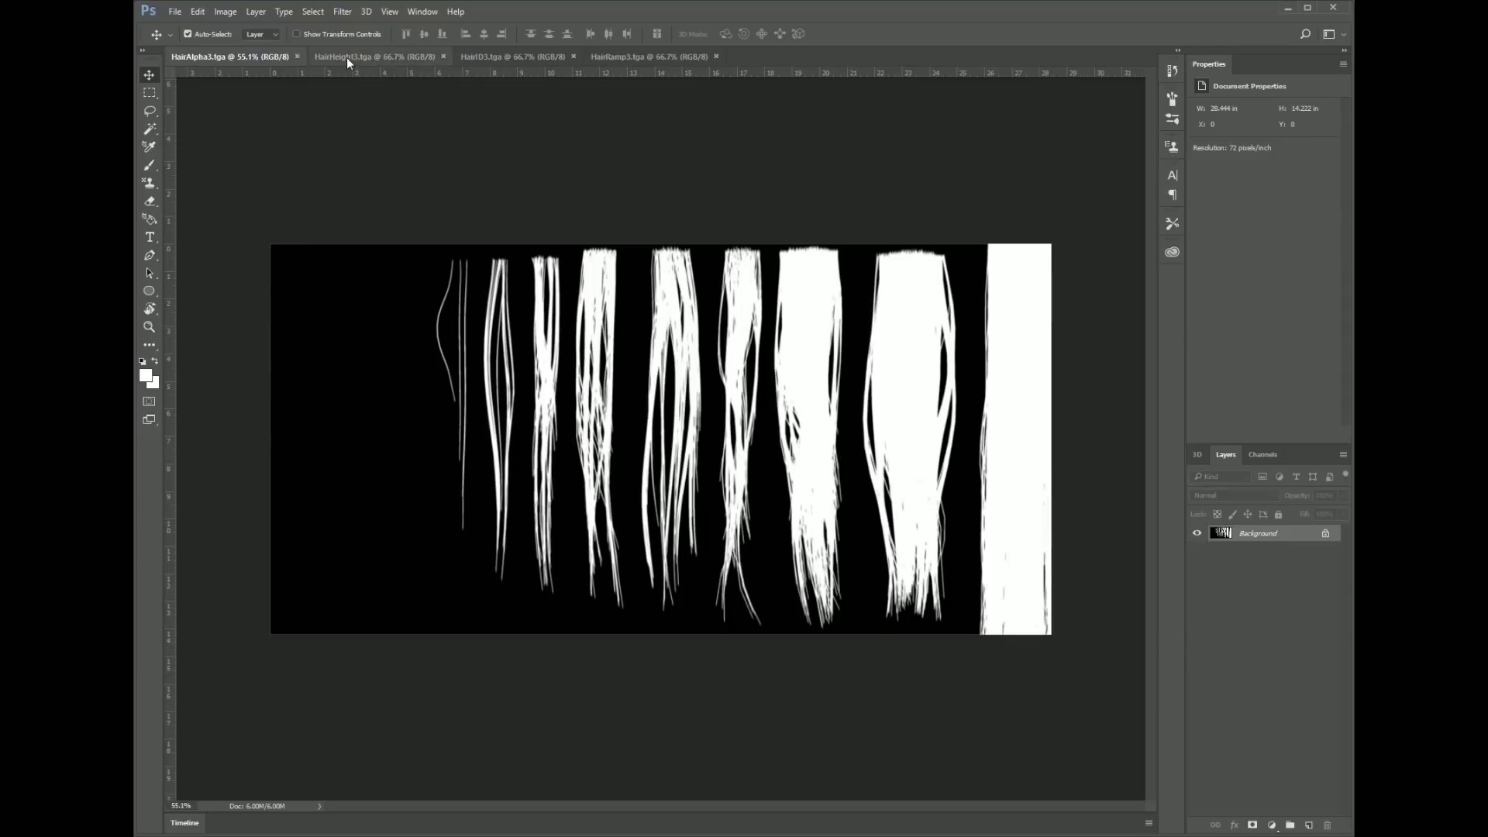
left_click(346, 57)
left_click(496, 58)
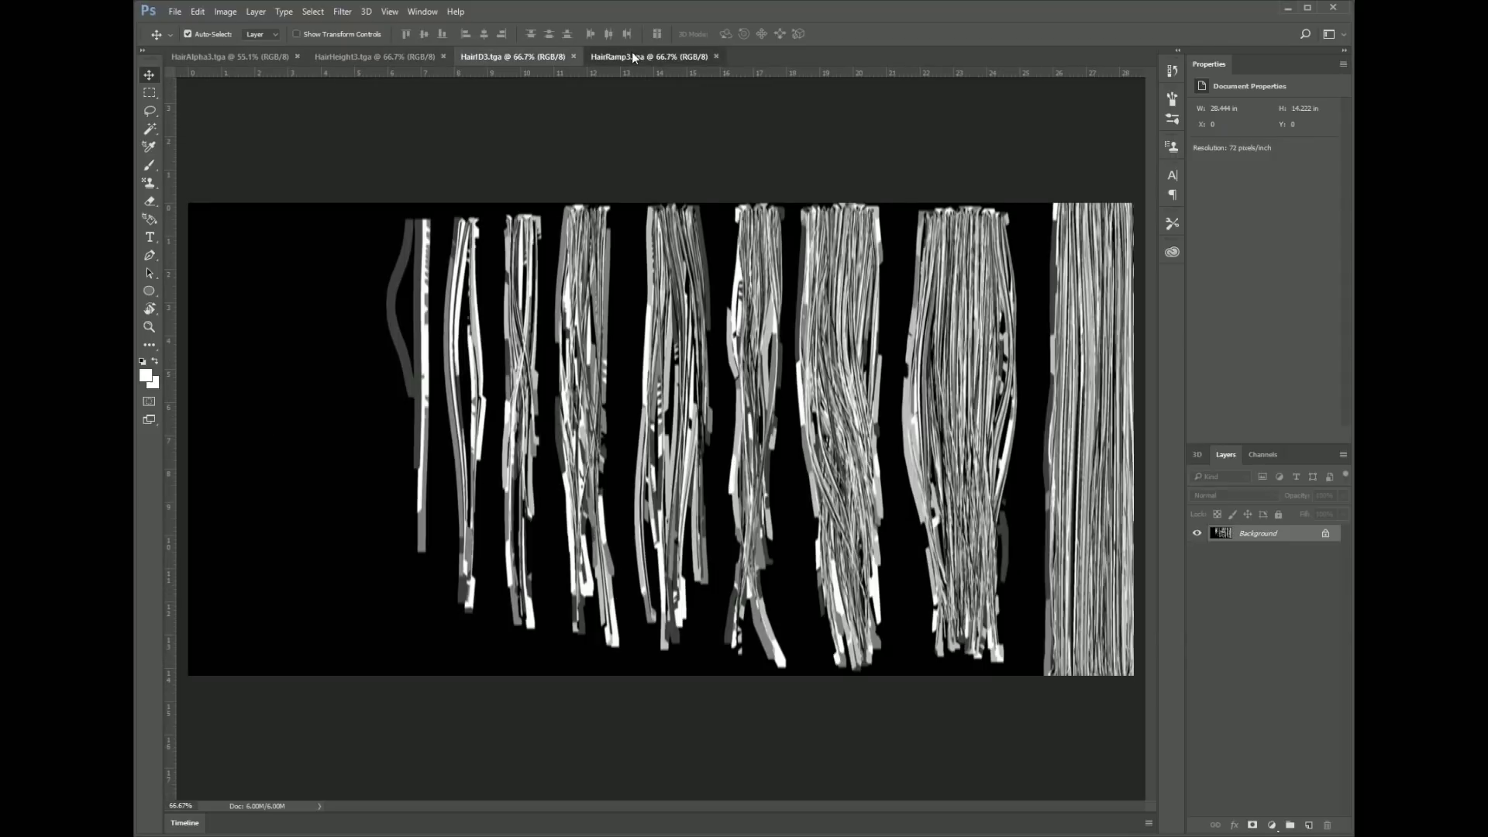
left_click(630, 54)
left_click(249, 58)
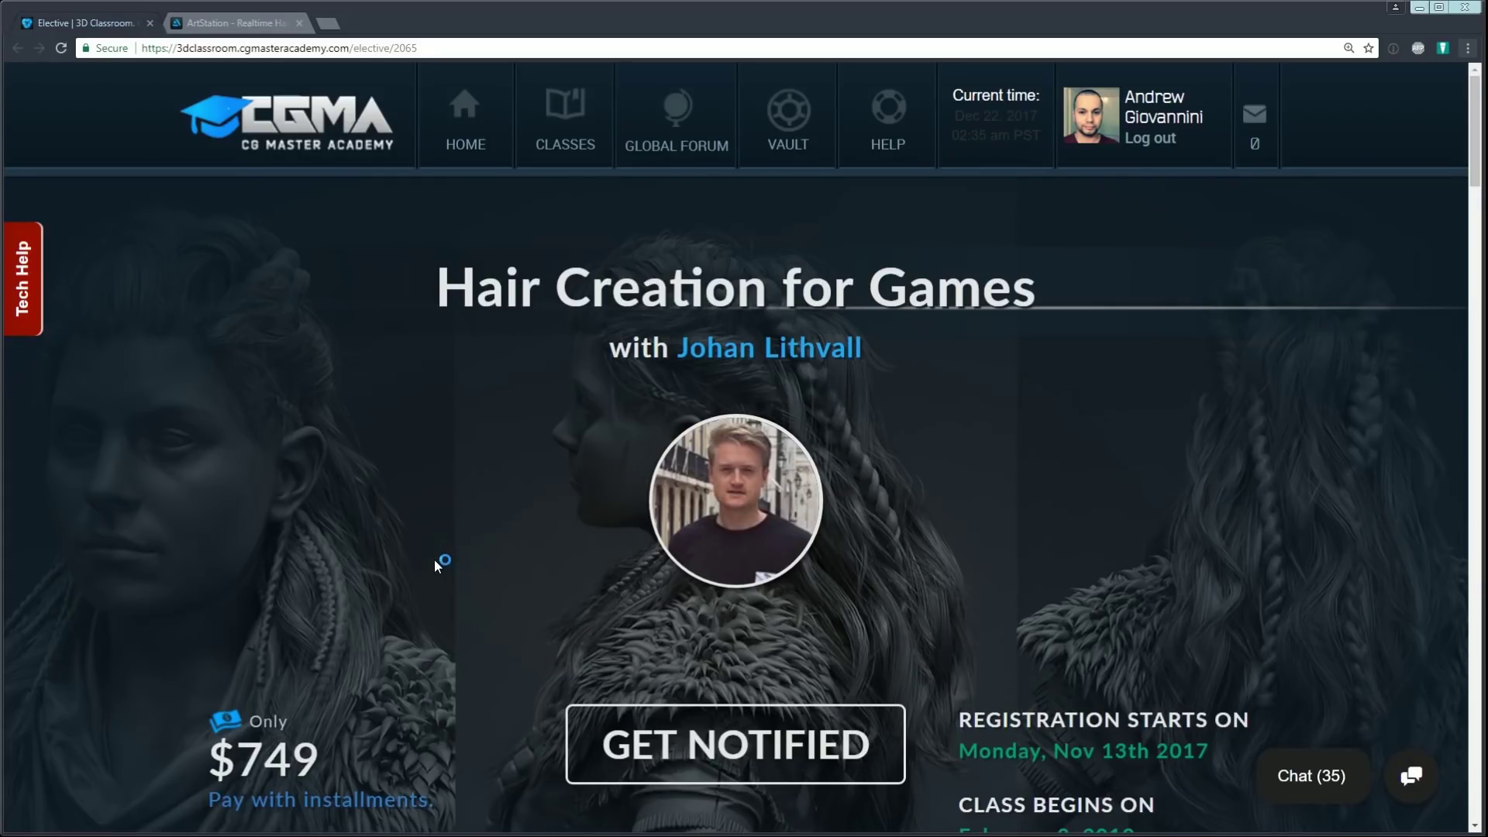
Switch to the browser and look over the Hair Creation for Games page, including its course description and weekly outline
scroll(434, 565, "down", 2)
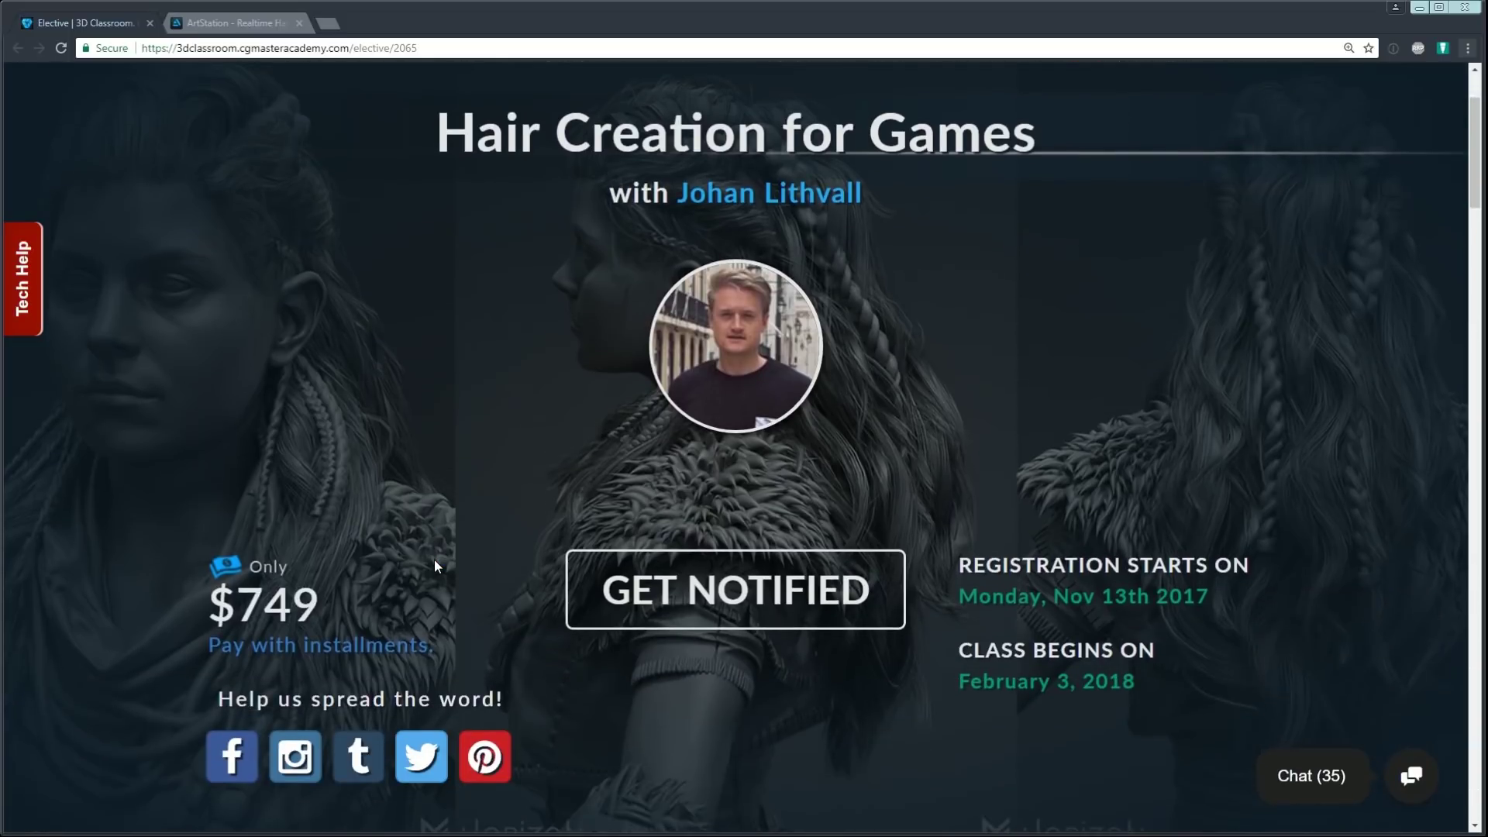
scroll(434, 565, "up", 1)
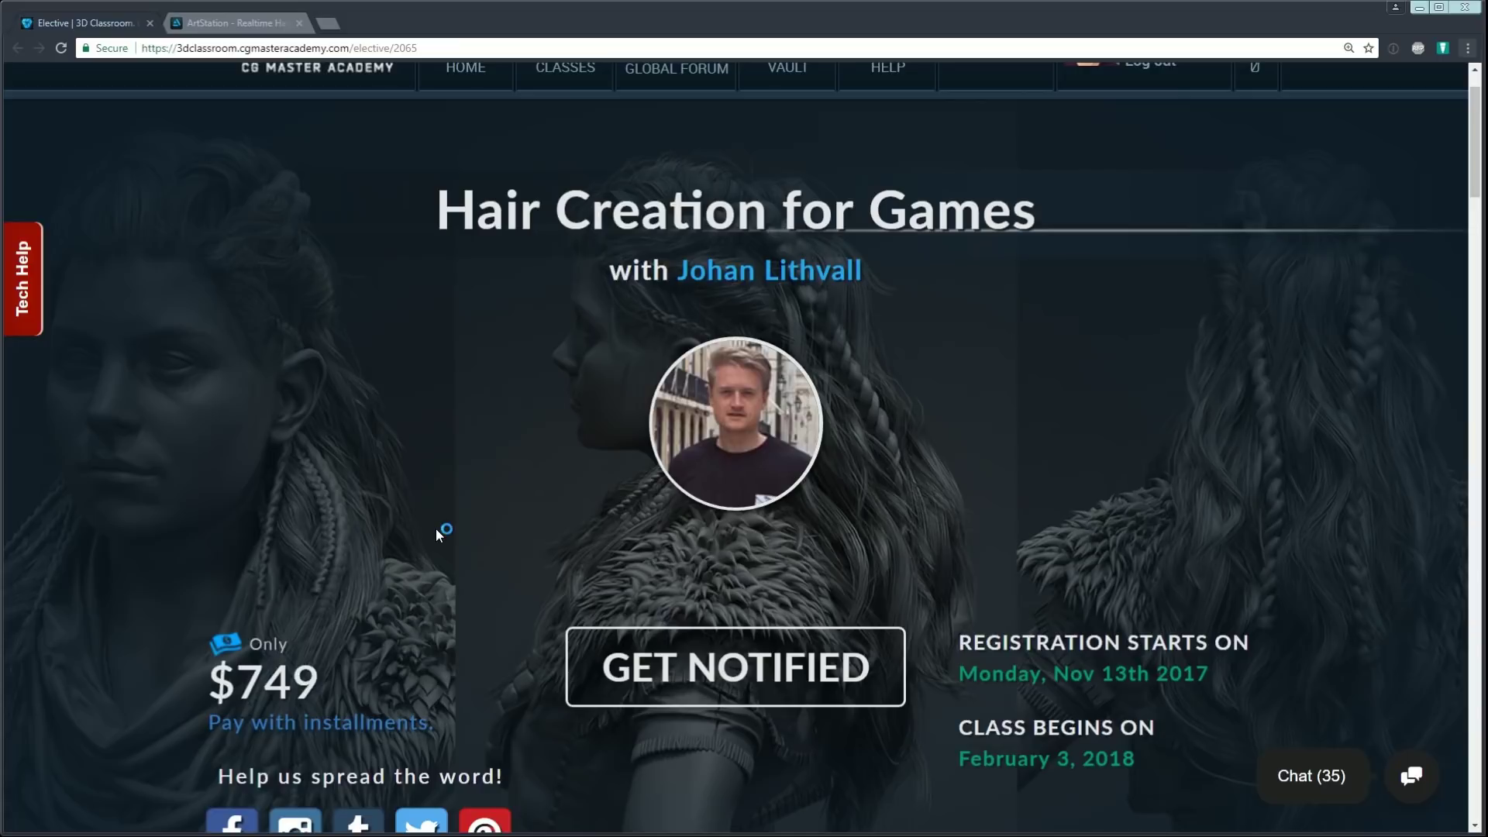
scroll(435, 528, "up", 1)
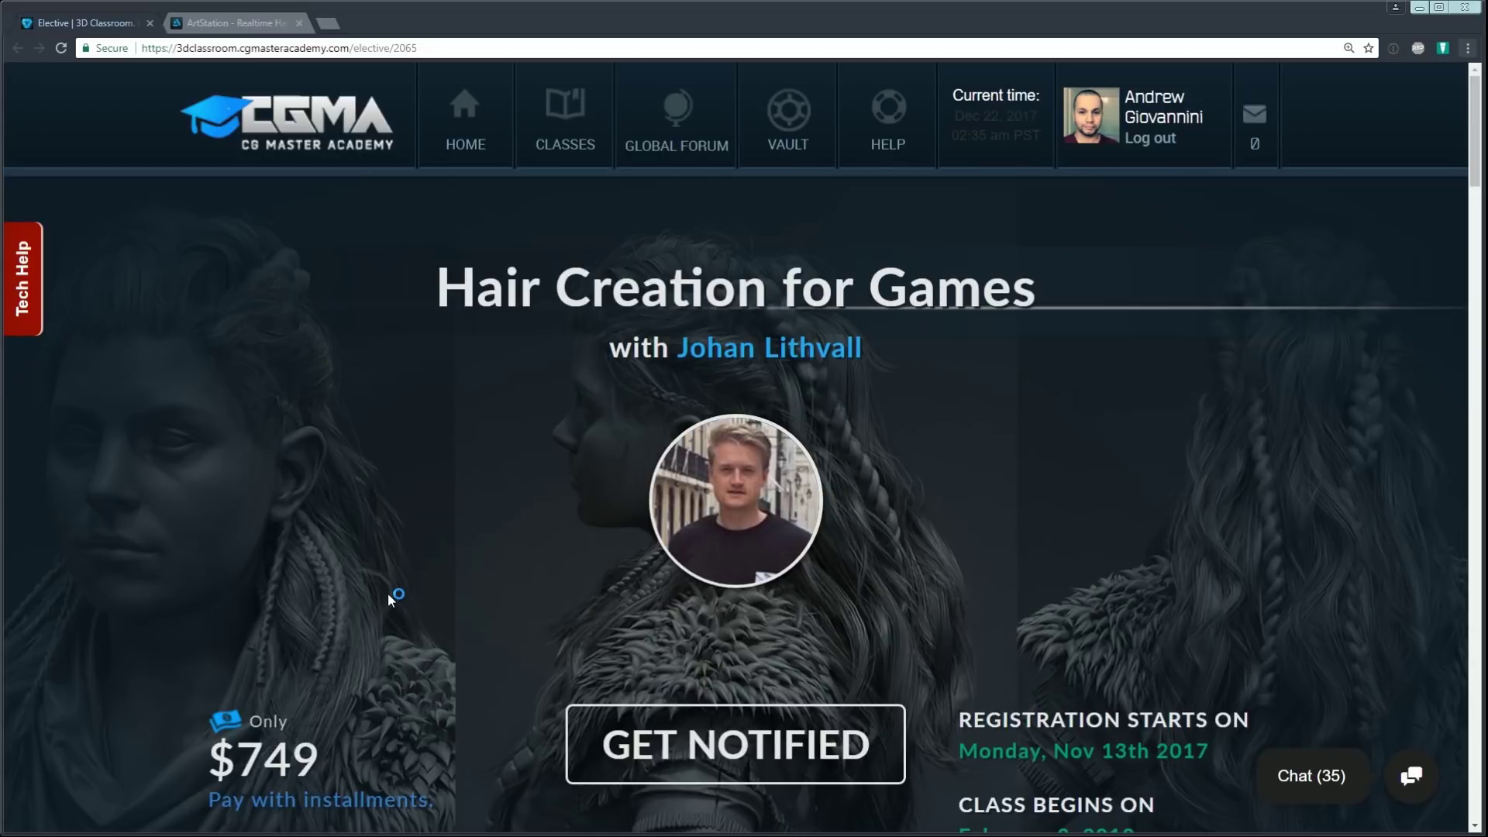
scroll(504, 587, "down", 5)
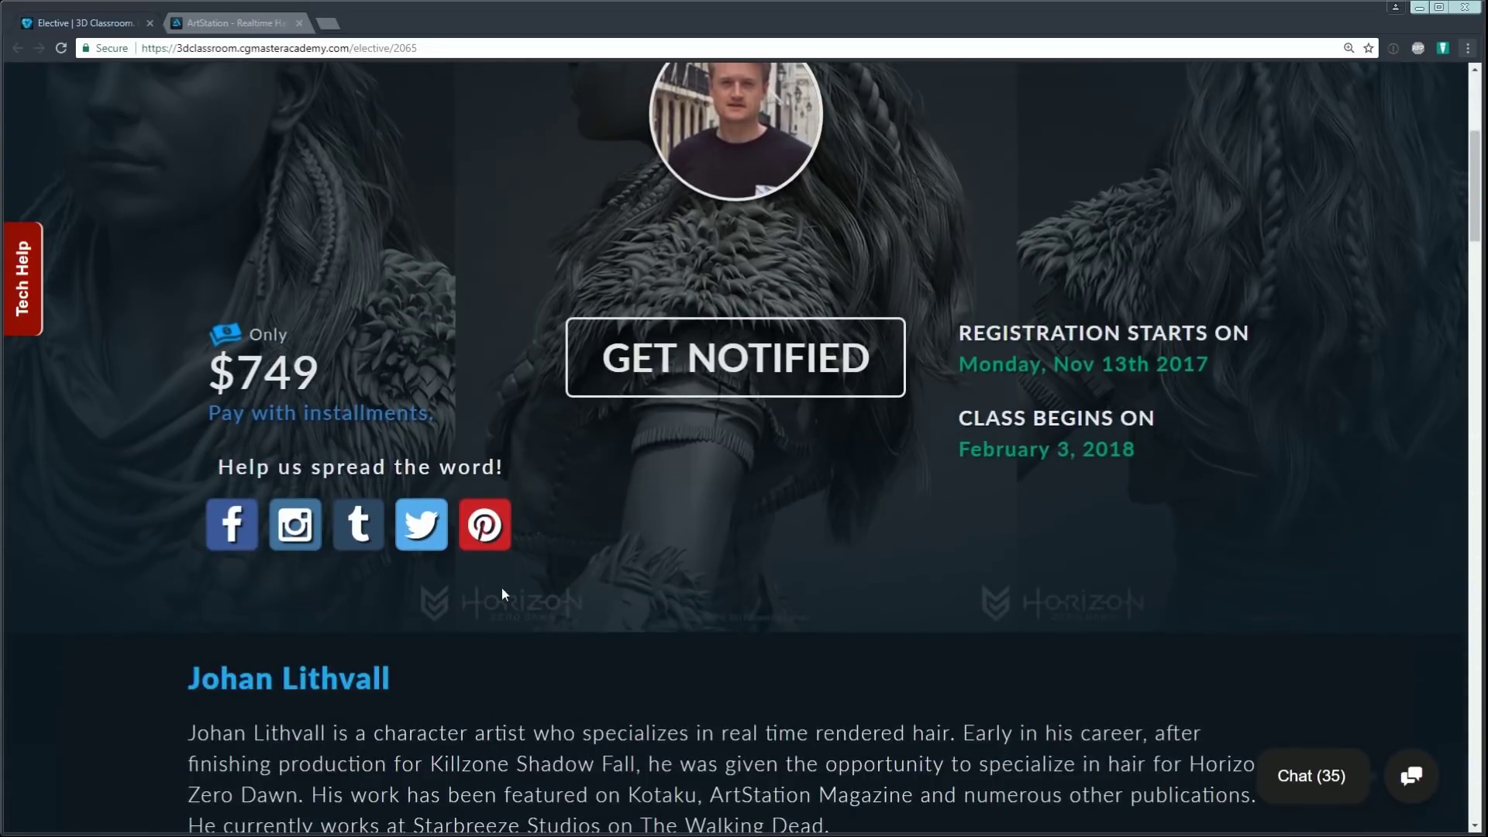
scroll(578, 613, "down", 15)
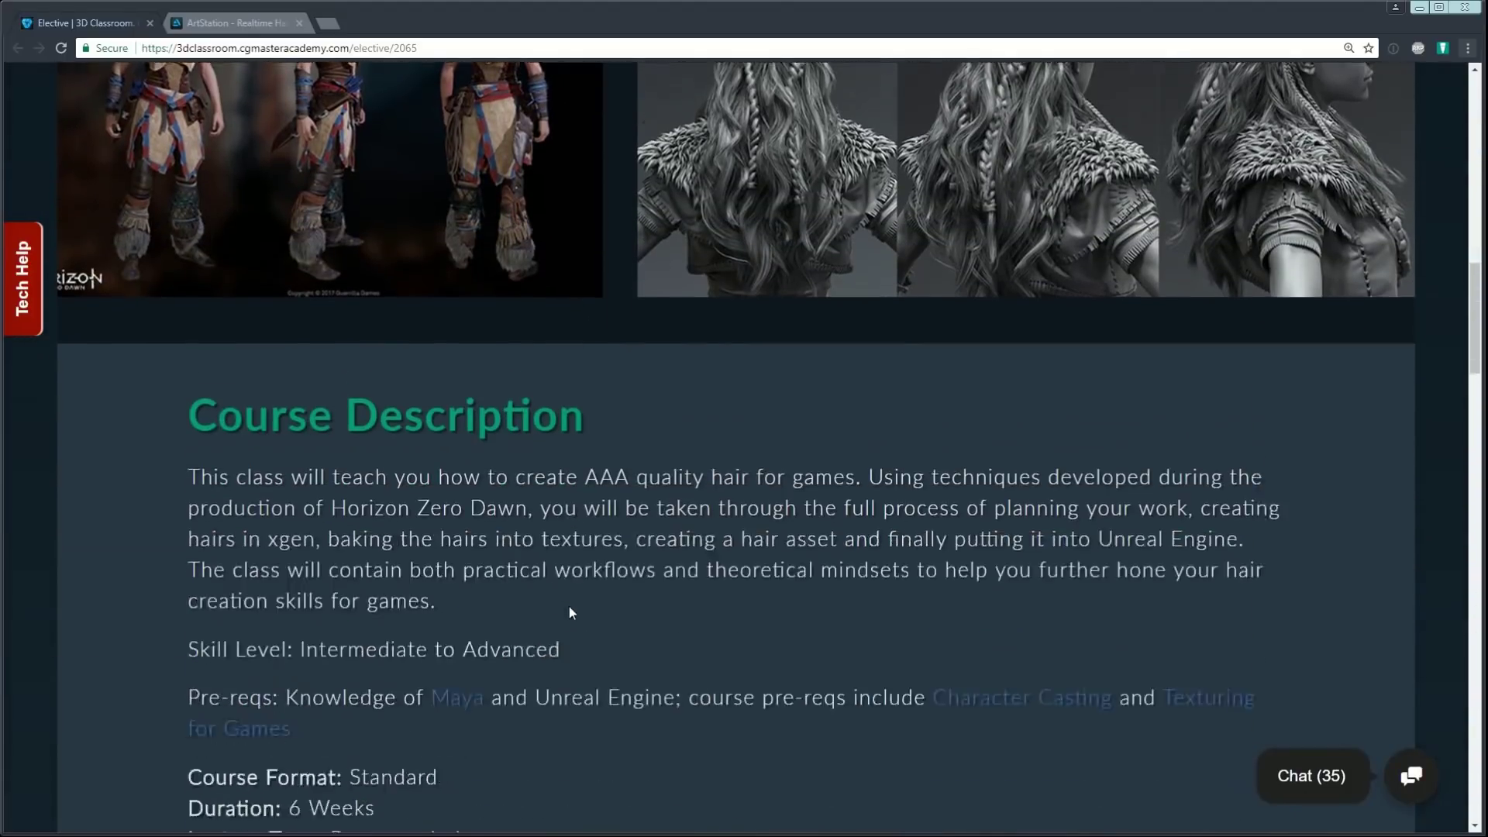
scroll(570, 608, "down", 18)
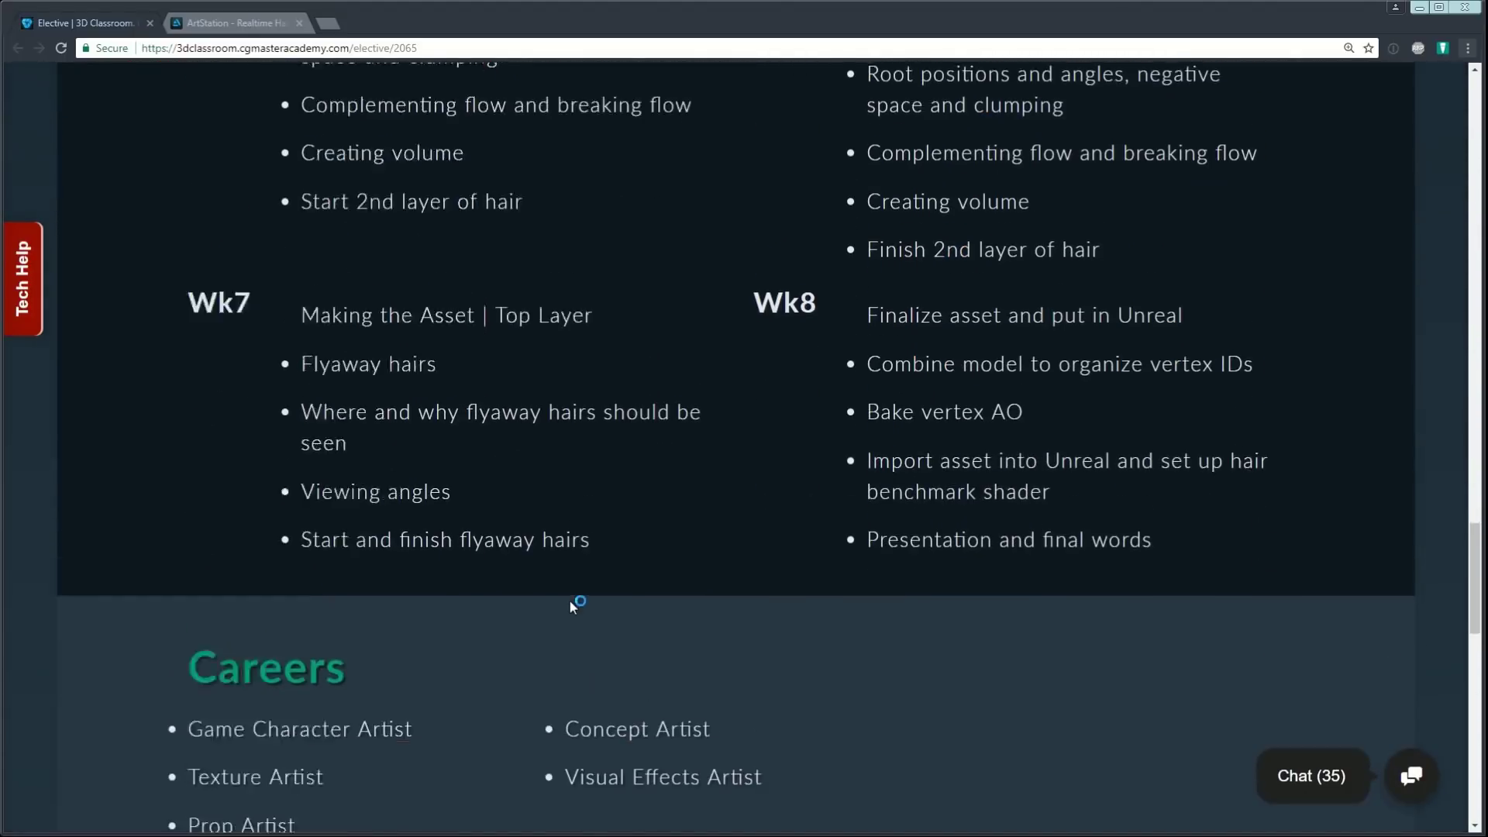
scroll(568, 598, "down", 5)
scroll(566, 598, "up", 18)
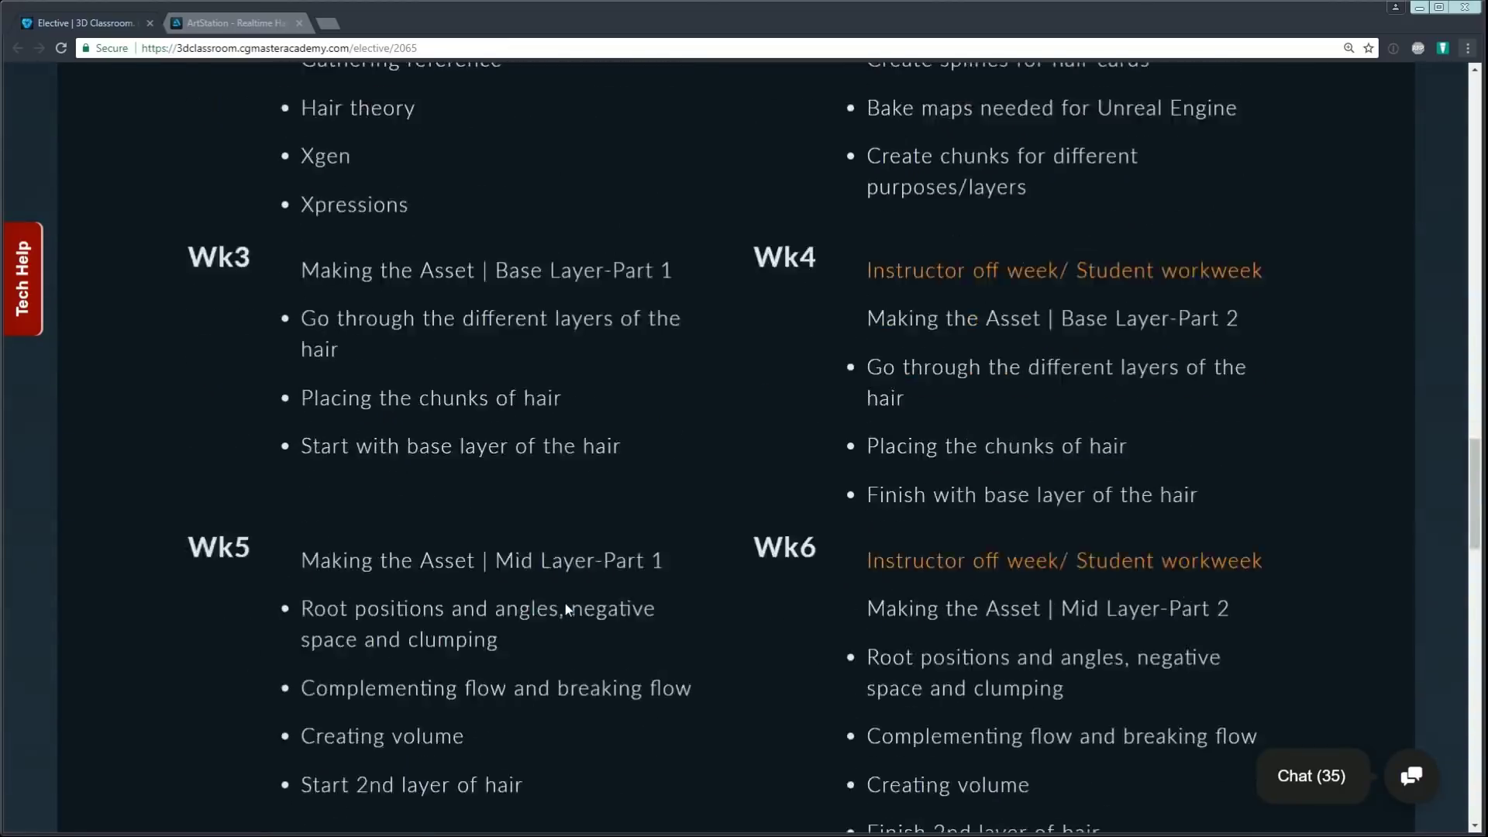
scroll(565, 602, "up", 20)
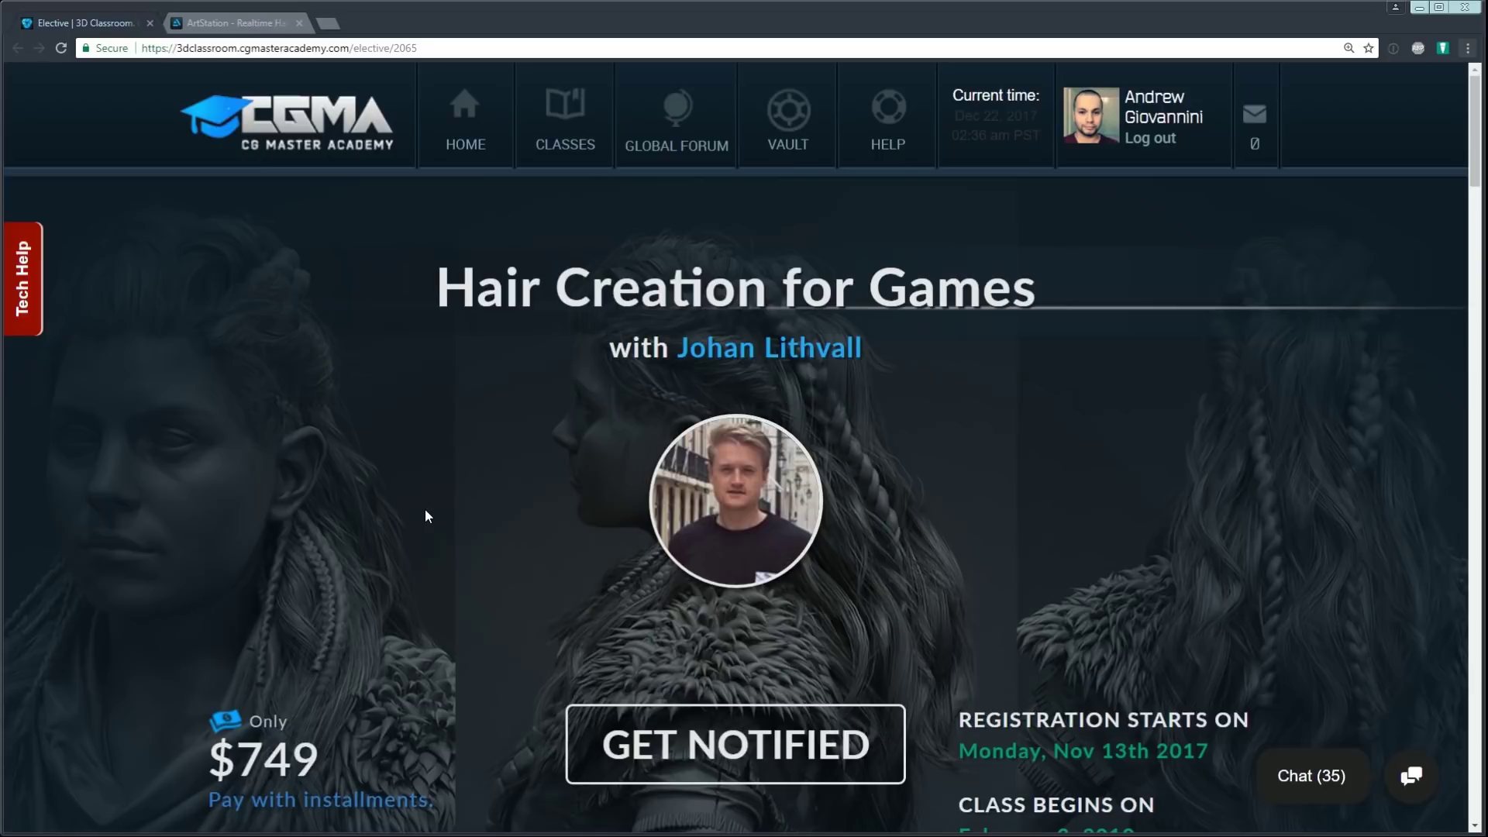
Read the course page from the week-by-week outline down to the registration section, and return to its heading
scroll(457, 666, "down", 15)
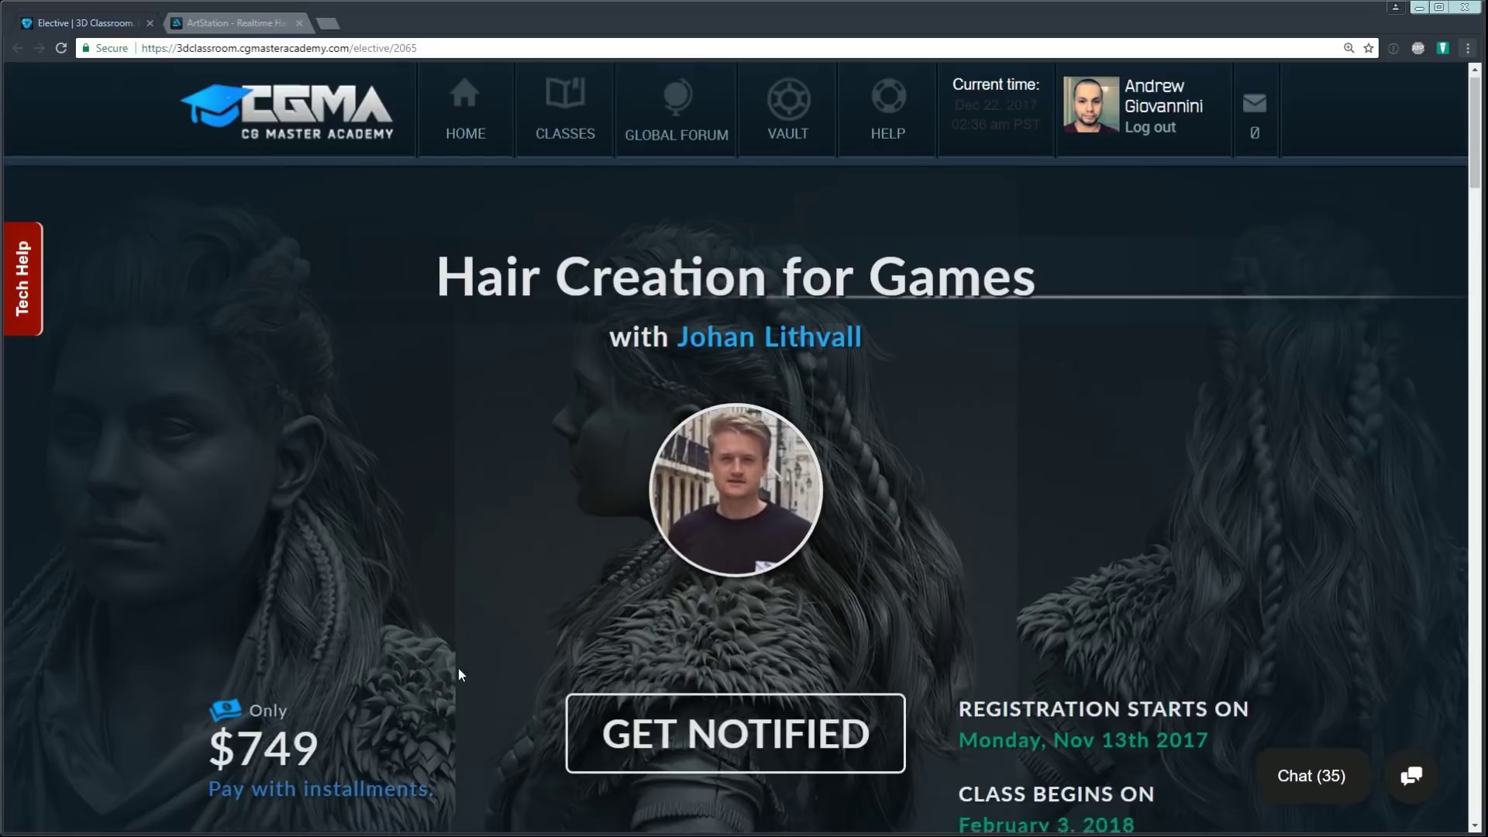
scroll(453, 654, "down", 18)
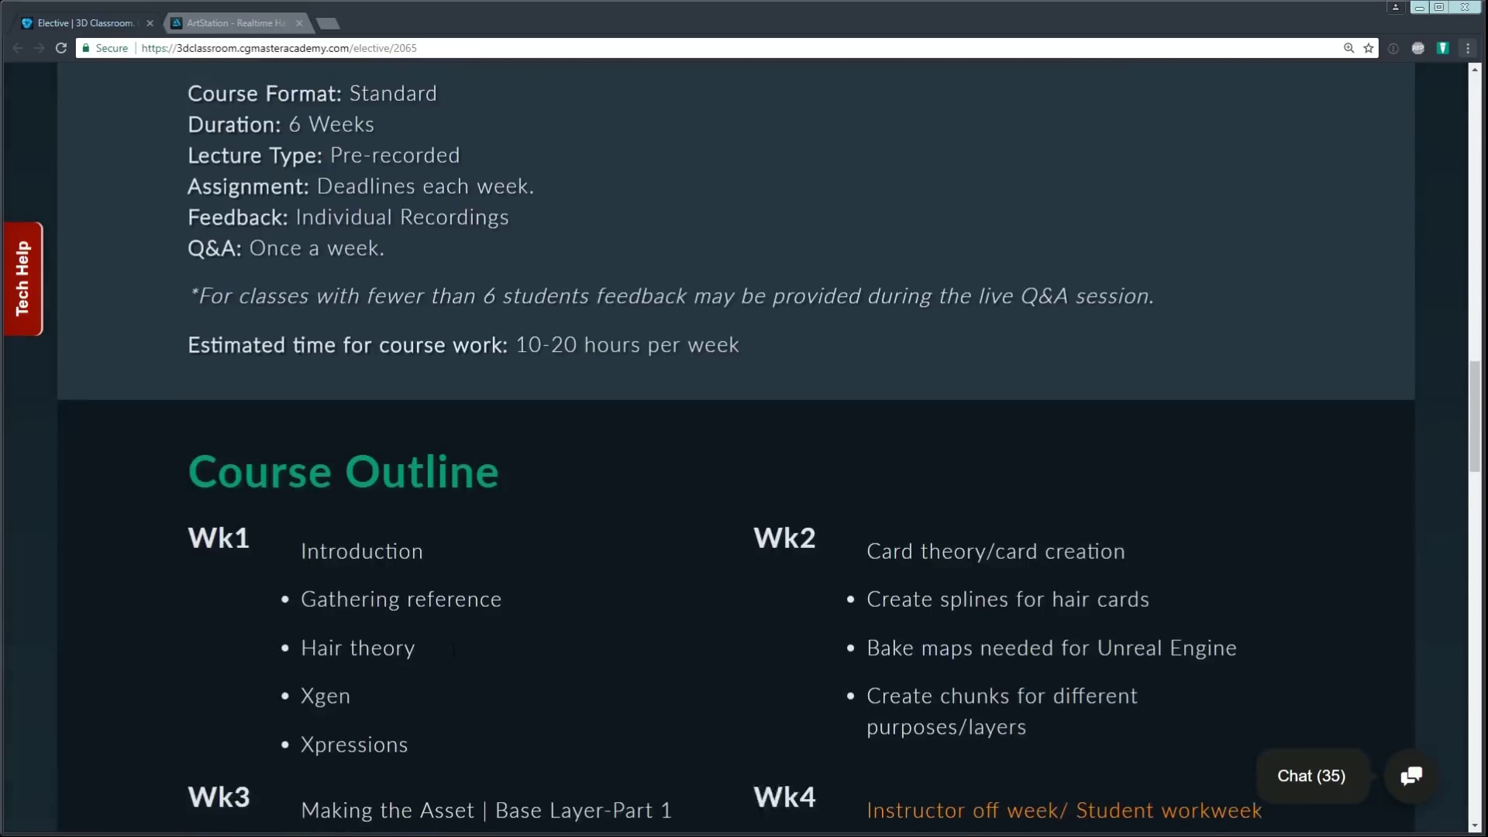
scroll(453, 649, "down", 5)
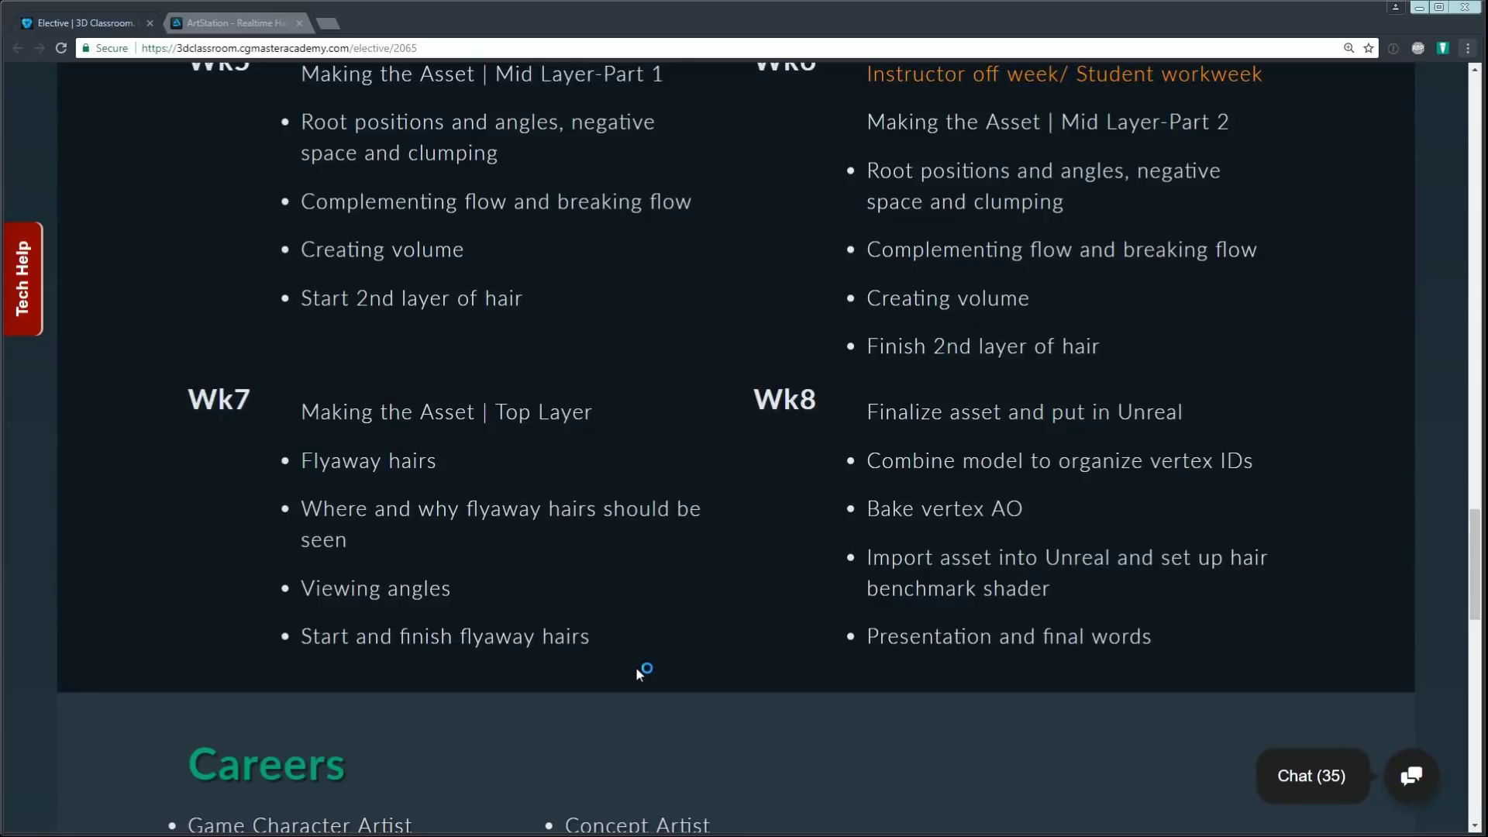
scroll(644, 667, "down", 9)
scroll(690, 654, "down", 9)
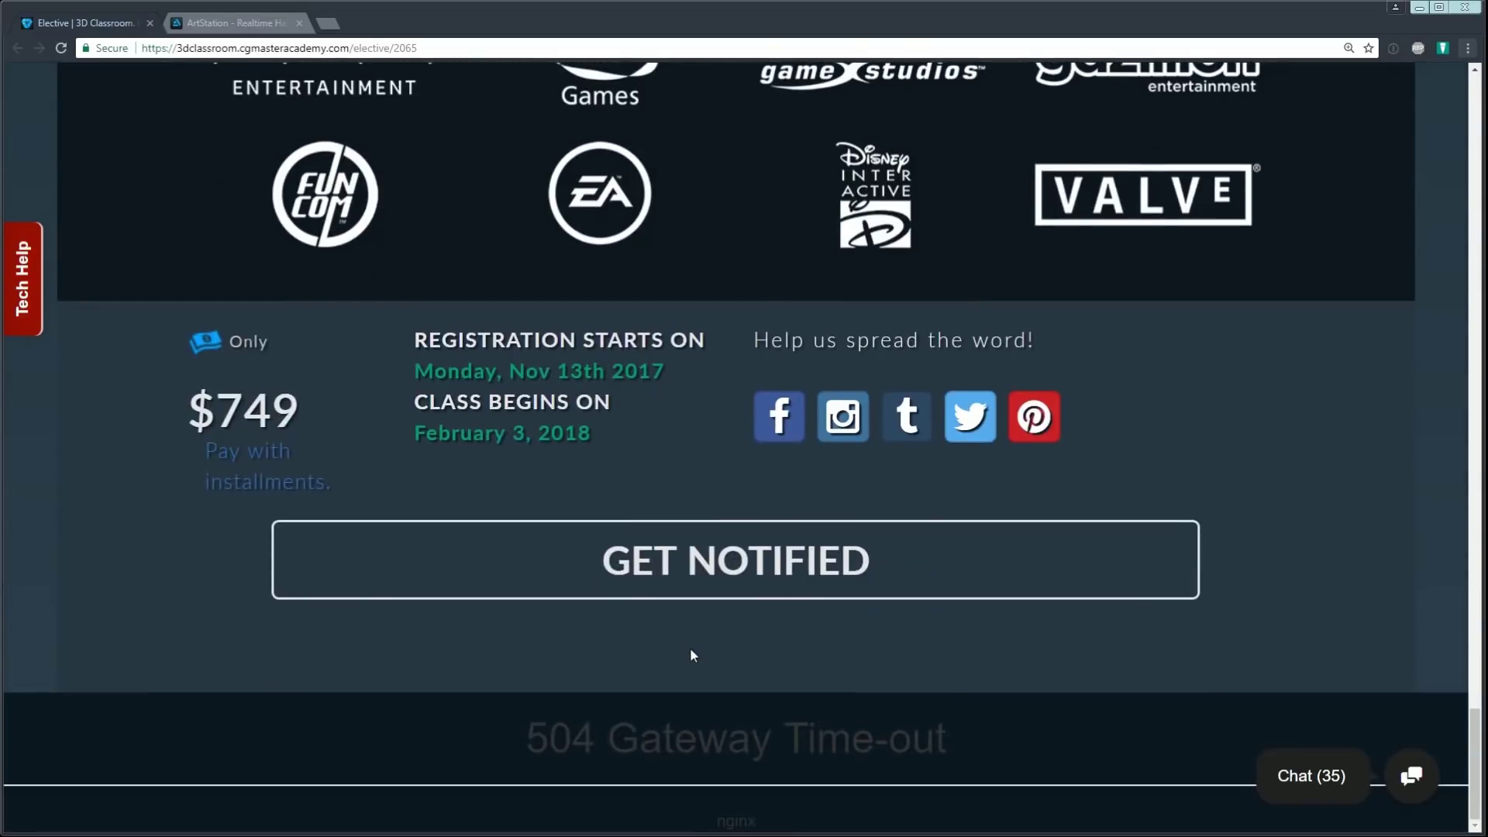
scroll(690, 654, "up", 11)
scroll(692, 655, "up", 20)
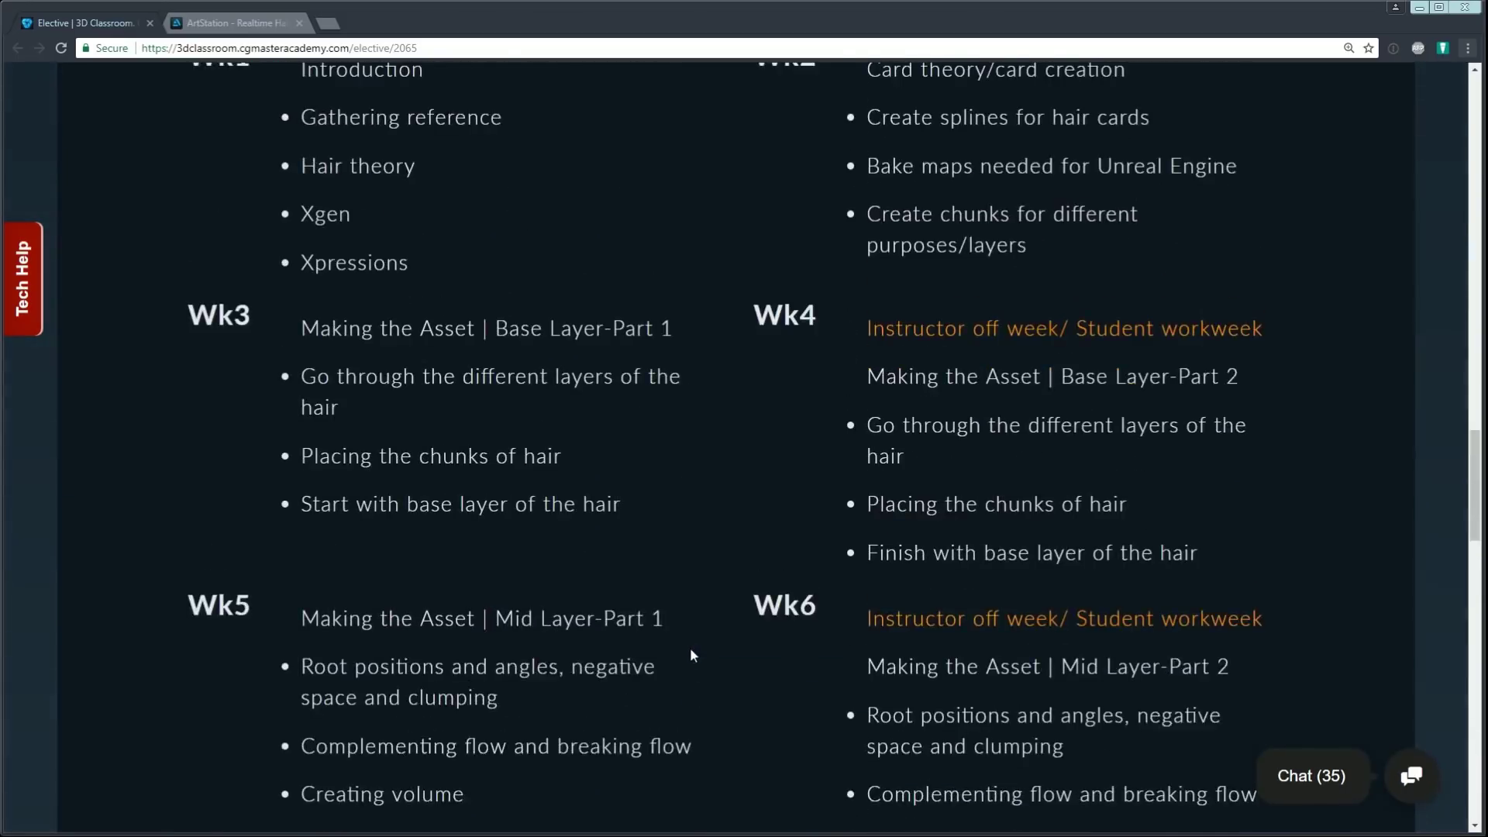
scroll(692, 655, "up", 15)
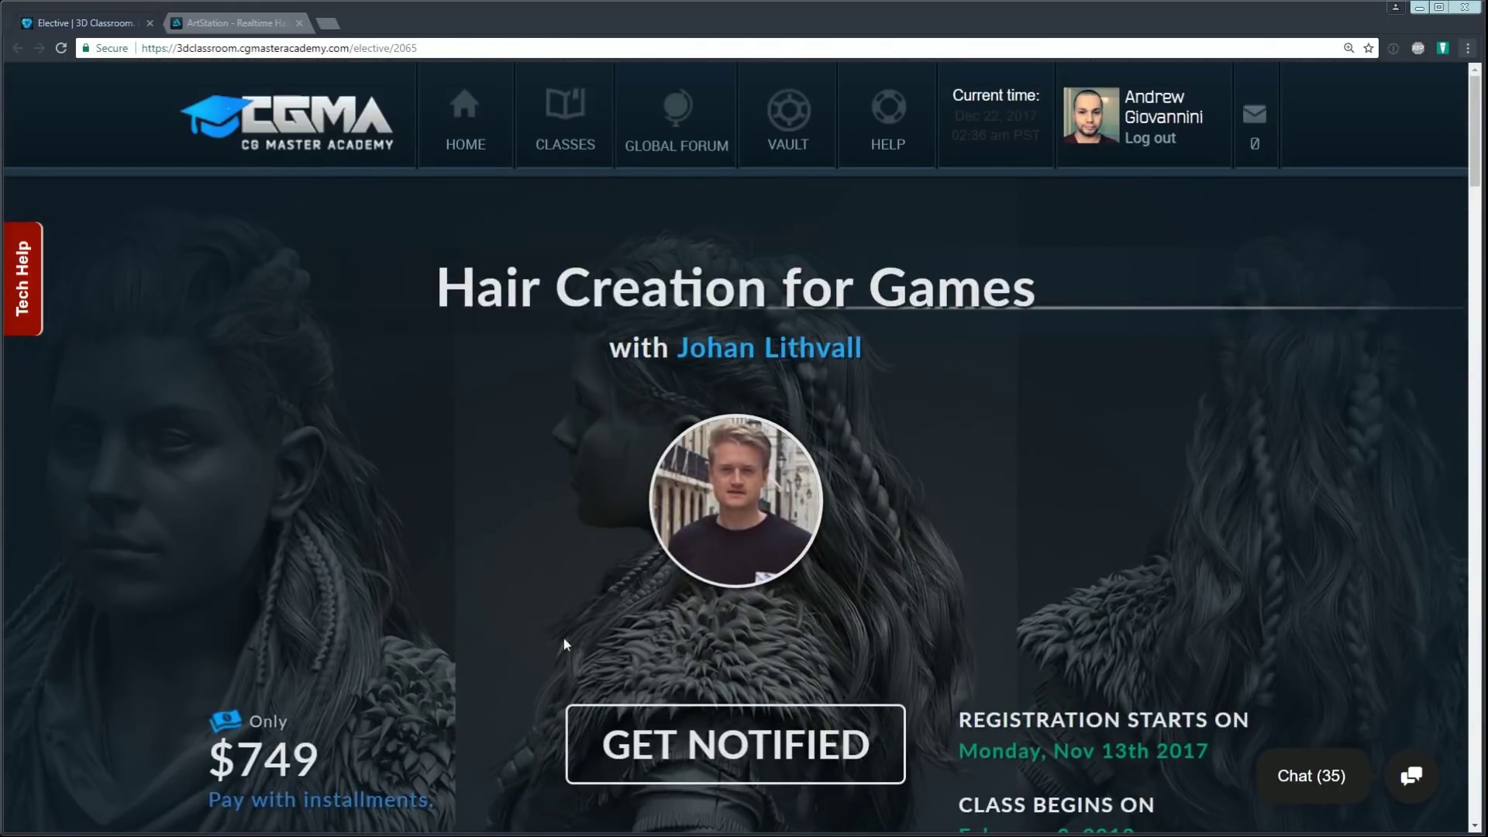
scroll(503, 627, "down", 1)
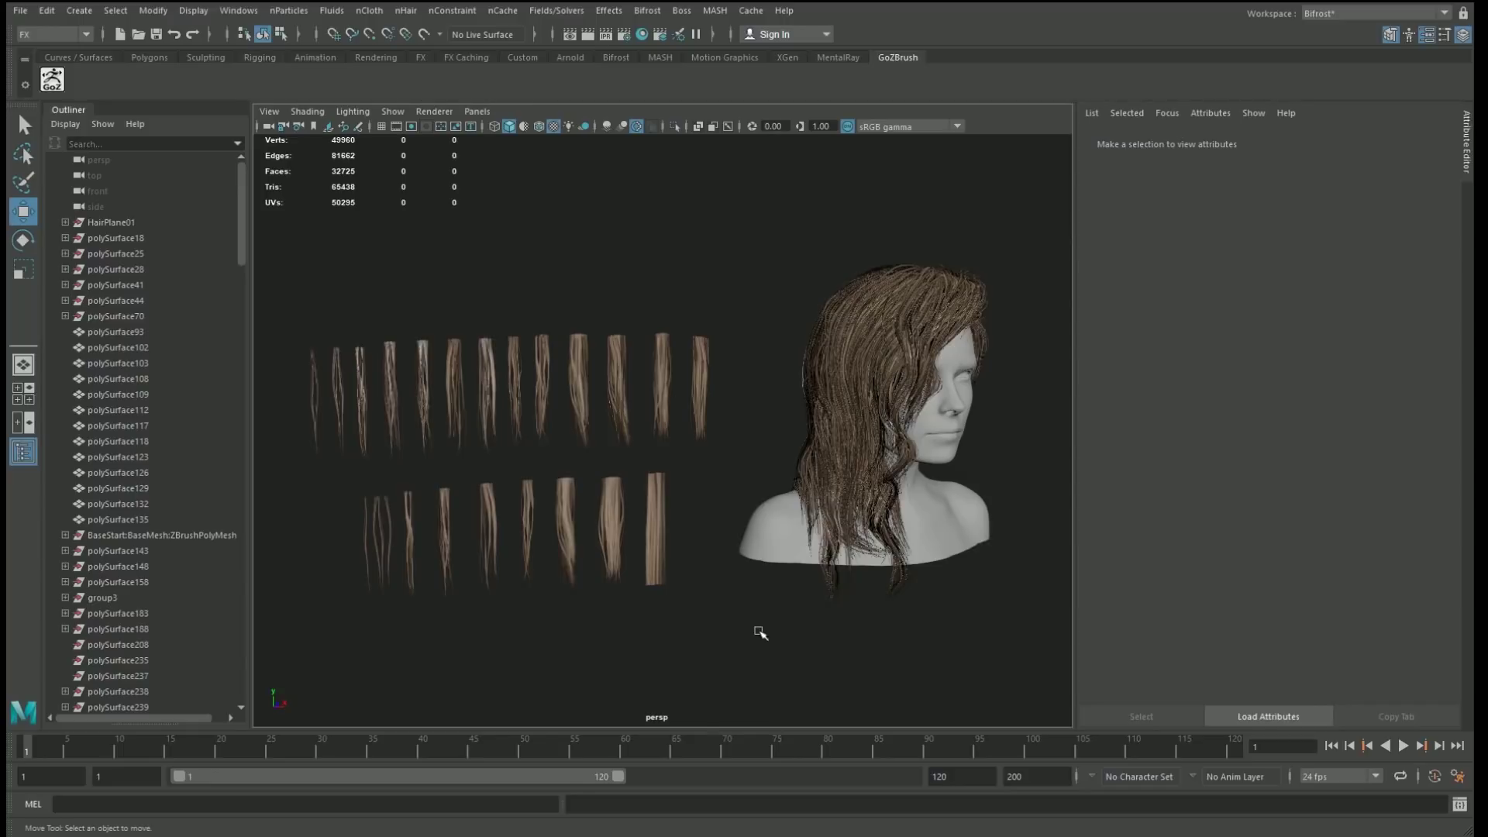
Switch to Maya, inspect the rows of hair cards beside the haired bust, and select one of the cards
mouse_move(760, 631)
left_mouse_down("alt")
mouse_move(688, 614)
mouse_move(749, 617)
mouse_move(754, 635)
mouse_move(764, 615)
mouse_move(747, 614)
left_mouse_up("alt")
middle_click_drag(747, 615, 733, 614, "alt")
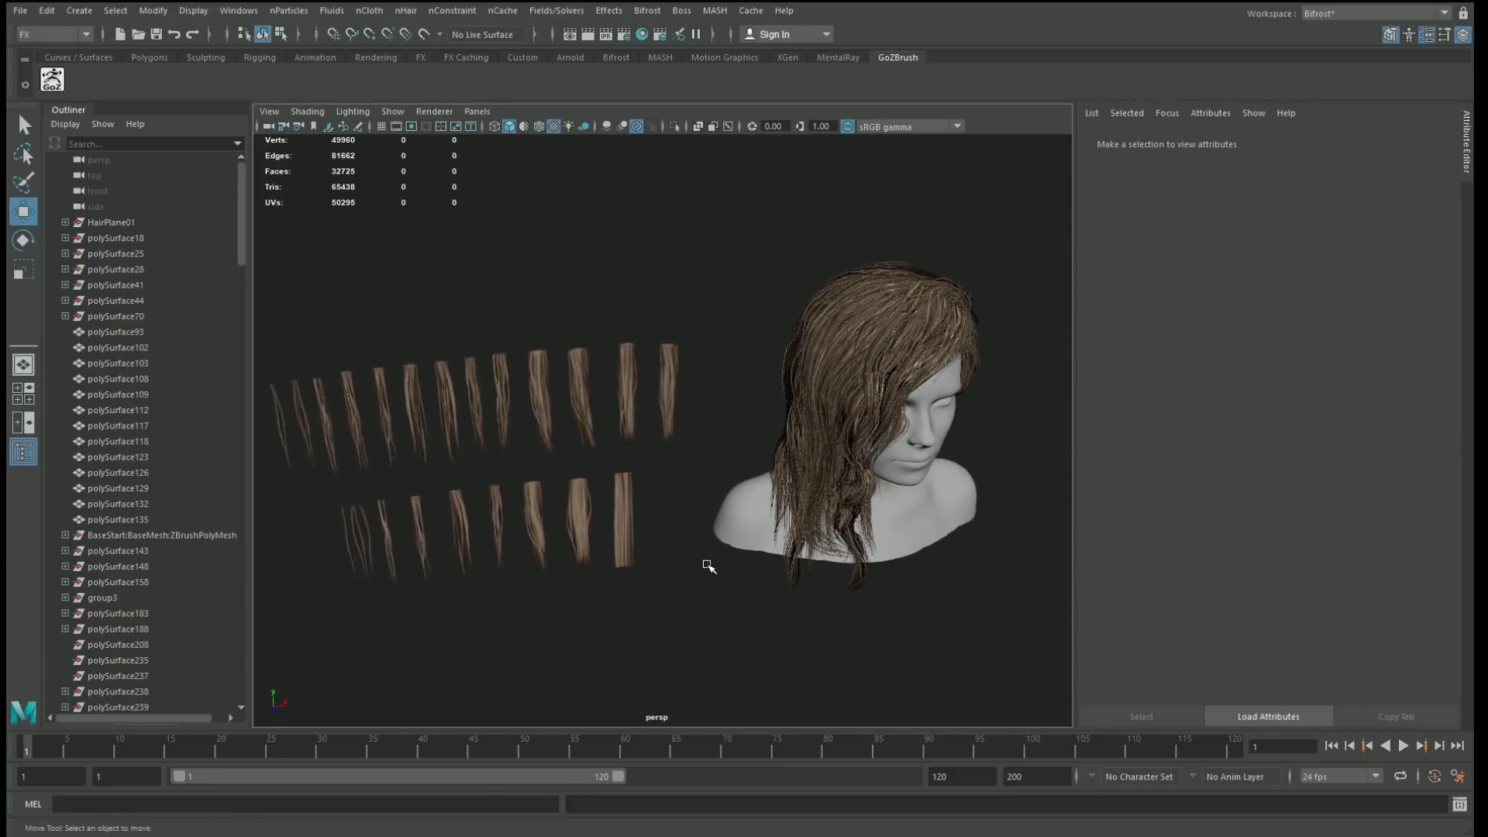
right_click_drag(709, 566, 751, 553, "alt")
middle_click_drag(796, 522, 714, 533, "alt")
left_click_drag(714, 533, 548, 509, "alt")
middle_click_drag(548, 508, 591, 508, "alt")
scroll(660, 505, "down", 3)
left_click_drag(660, 504, 614, 475, "alt")
scroll(612, 475, "up", 5)
left_click_drag(566, 518, 592, 617, "alt")
left_click(743, 427)
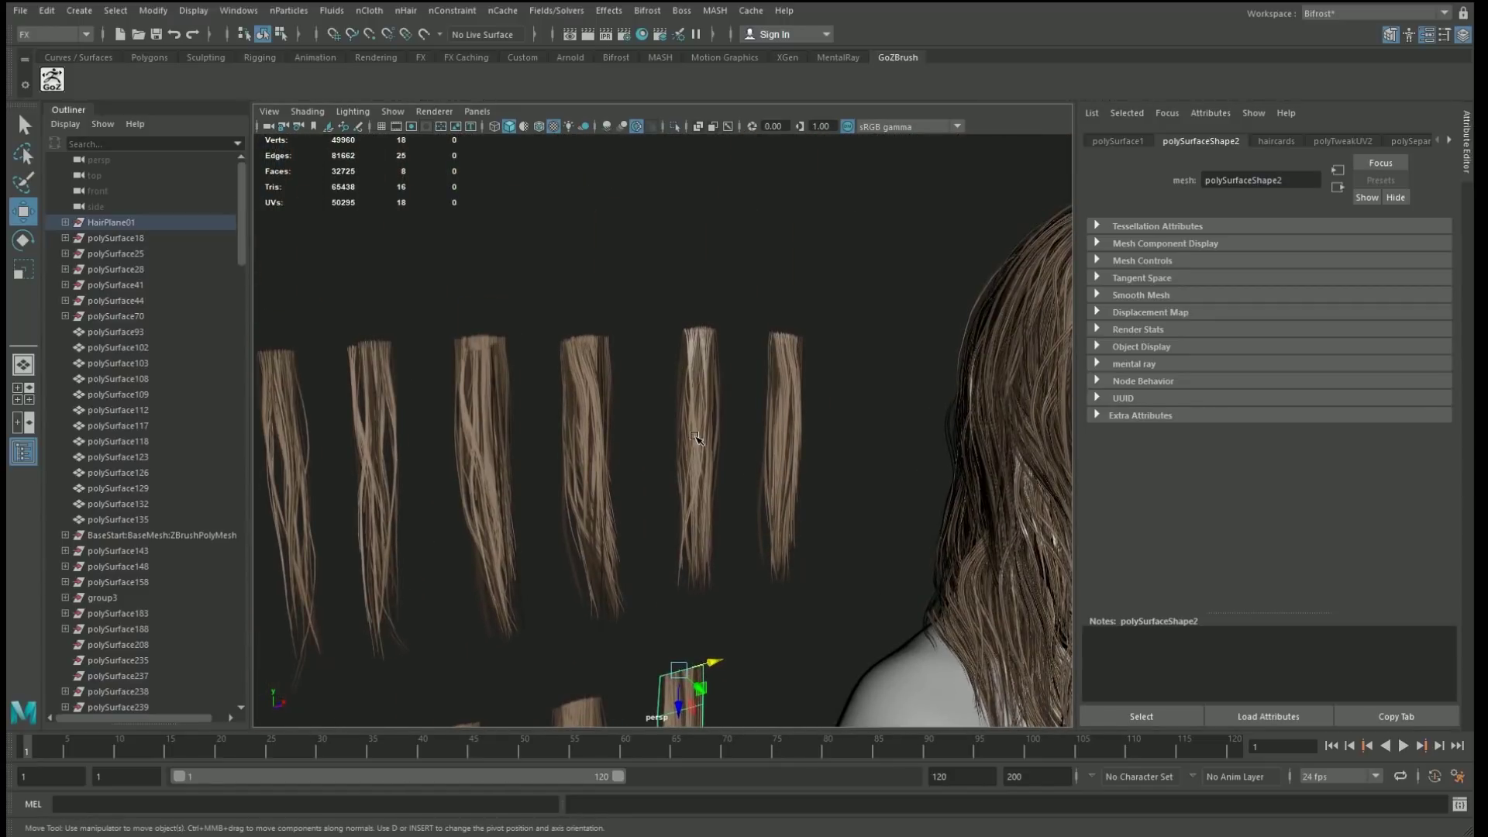
Select a hair card in the upper row, inspect its mesh, and examine the finished hair on the bust from several angles
left_click(700, 464)
left_click_drag(700, 465, 626, 291, "alt")
scroll(620, 436, "down", 10)
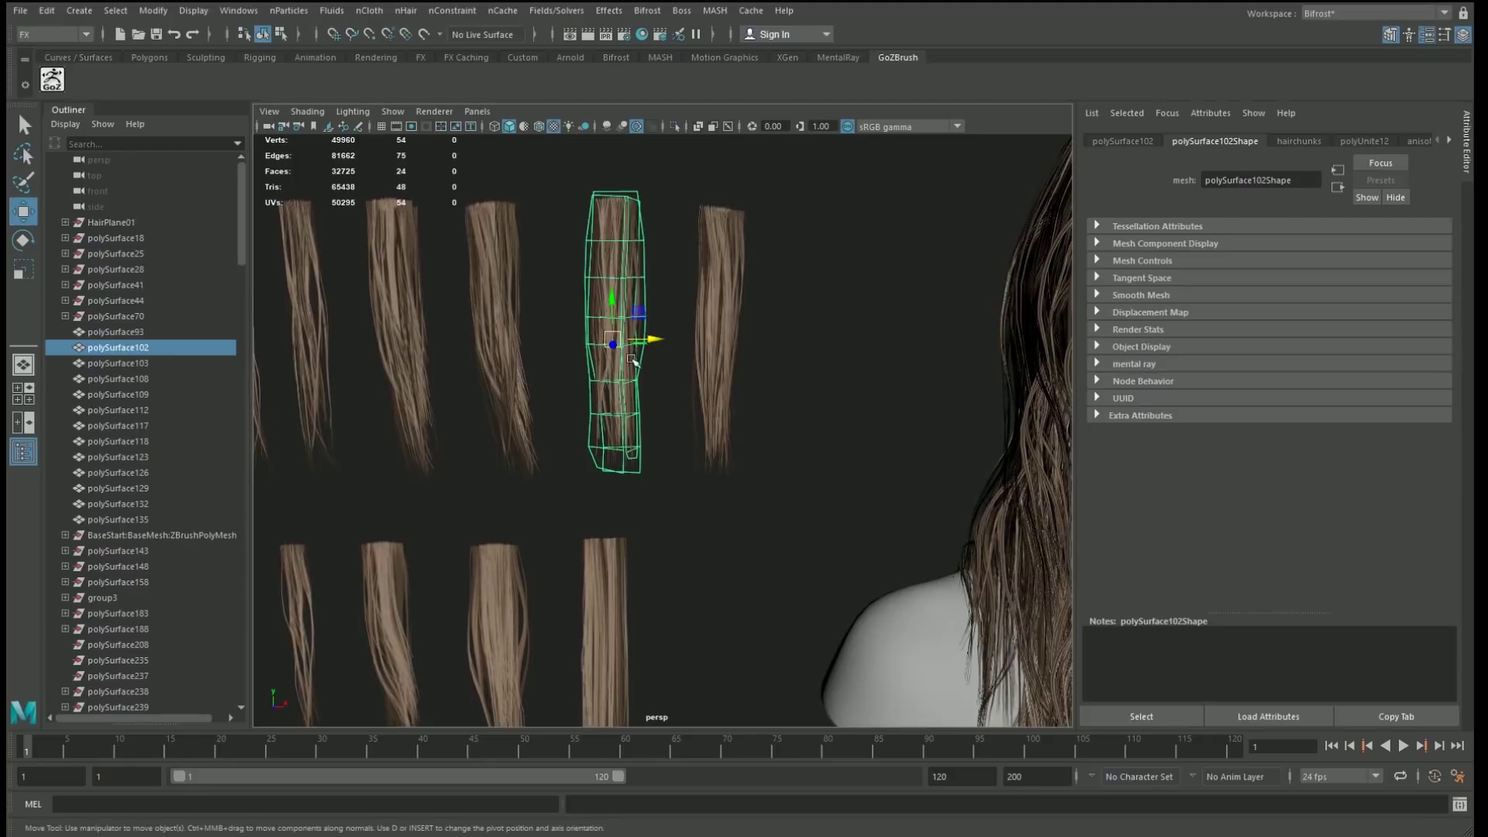
scroll(620, 435, "up", 6)
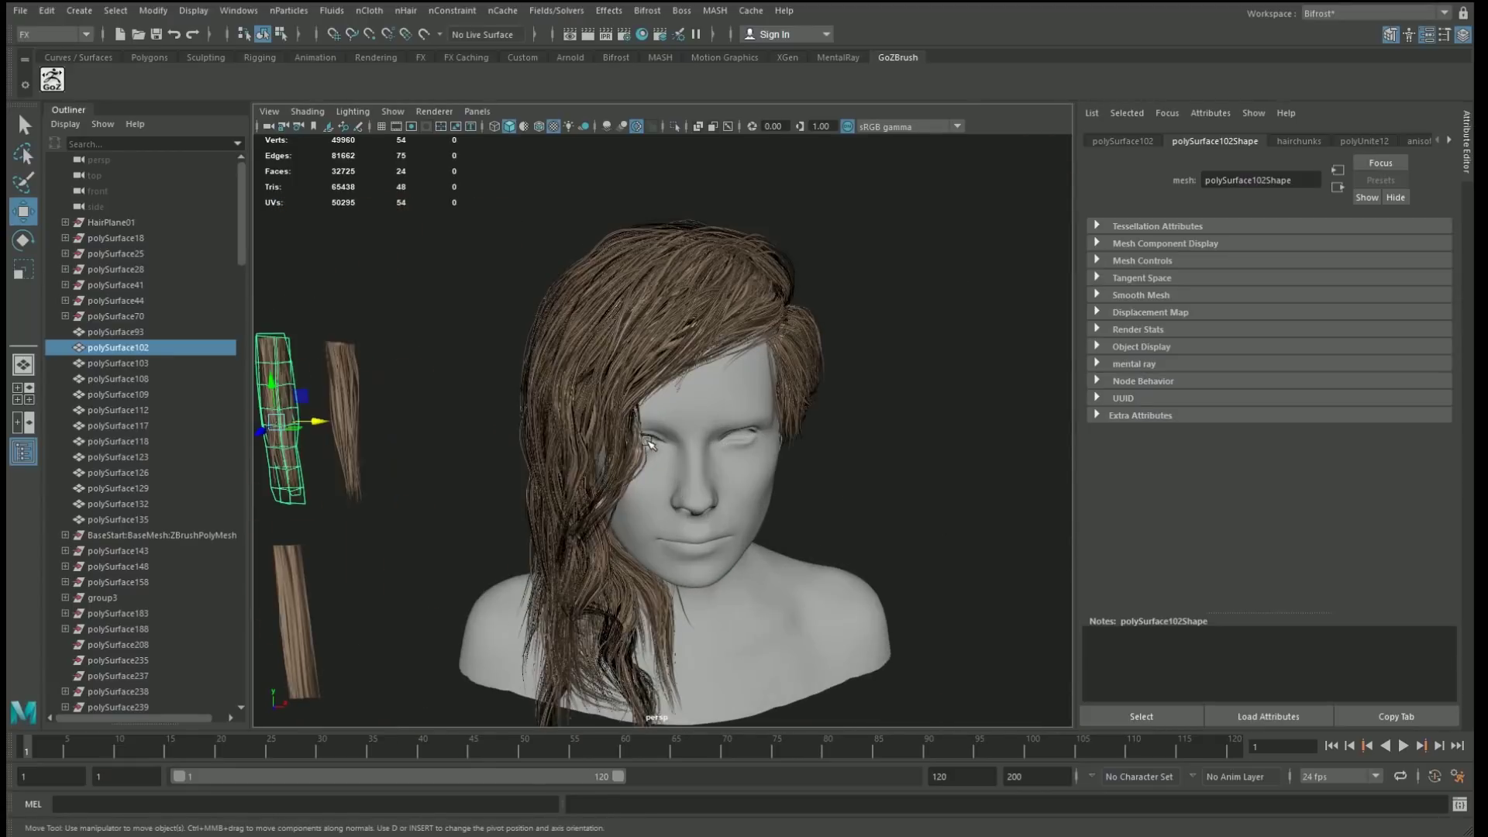
left_click_drag(633, 439, 498, 359, "alt")
left_click(498, 359)
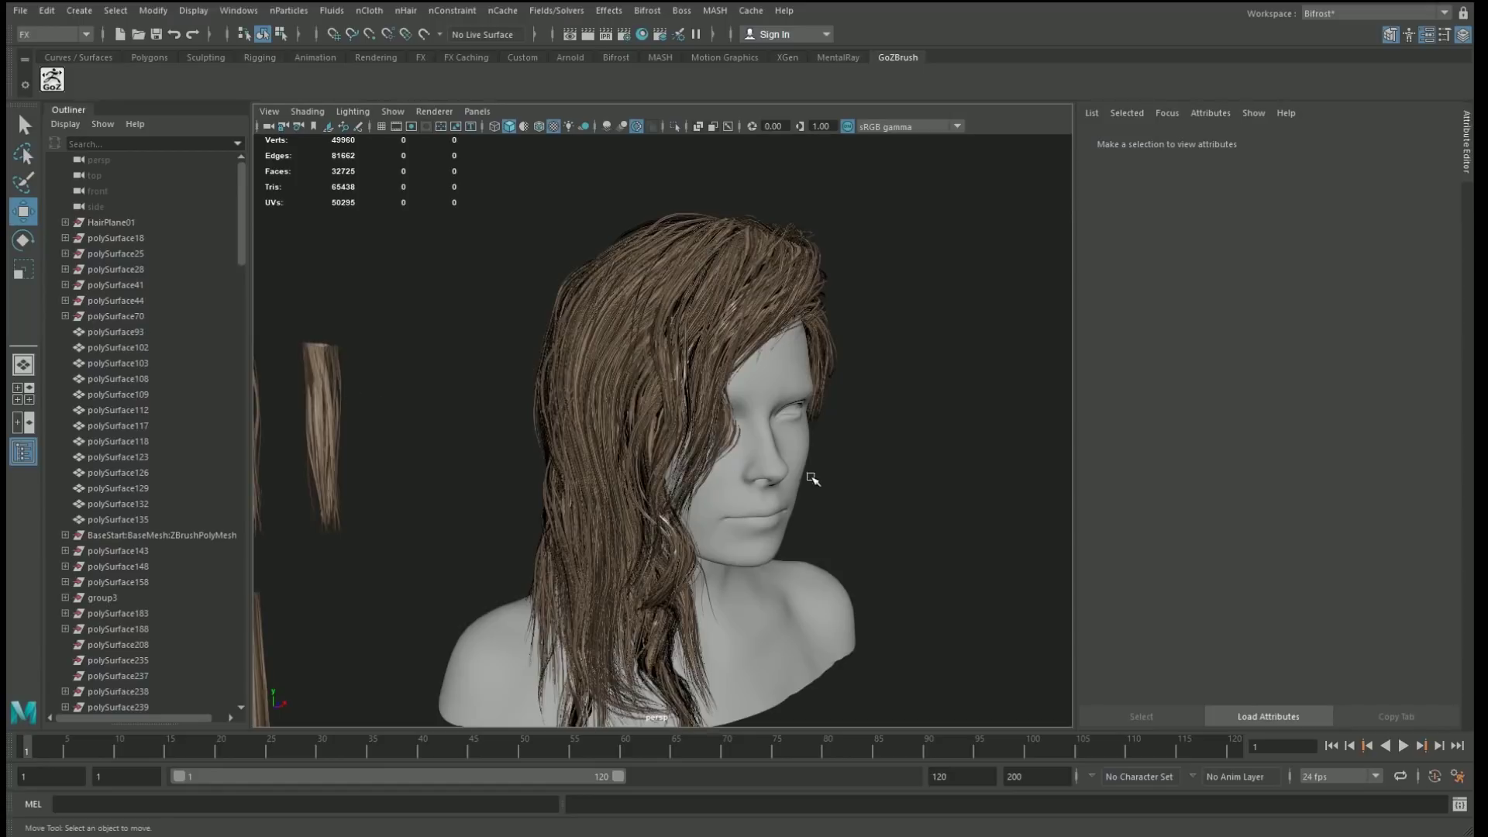
mouse_move(810, 476)
left_mouse_down("alt")
mouse_move(806, 435)
mouse_move(766, 450)
mouse_move(830, 455)
mouse_move(837, 495)
mouse_move(856, 505)
mouse_move(813, 468)
mouse_move(829, 469)
left_mouse_up("alt")
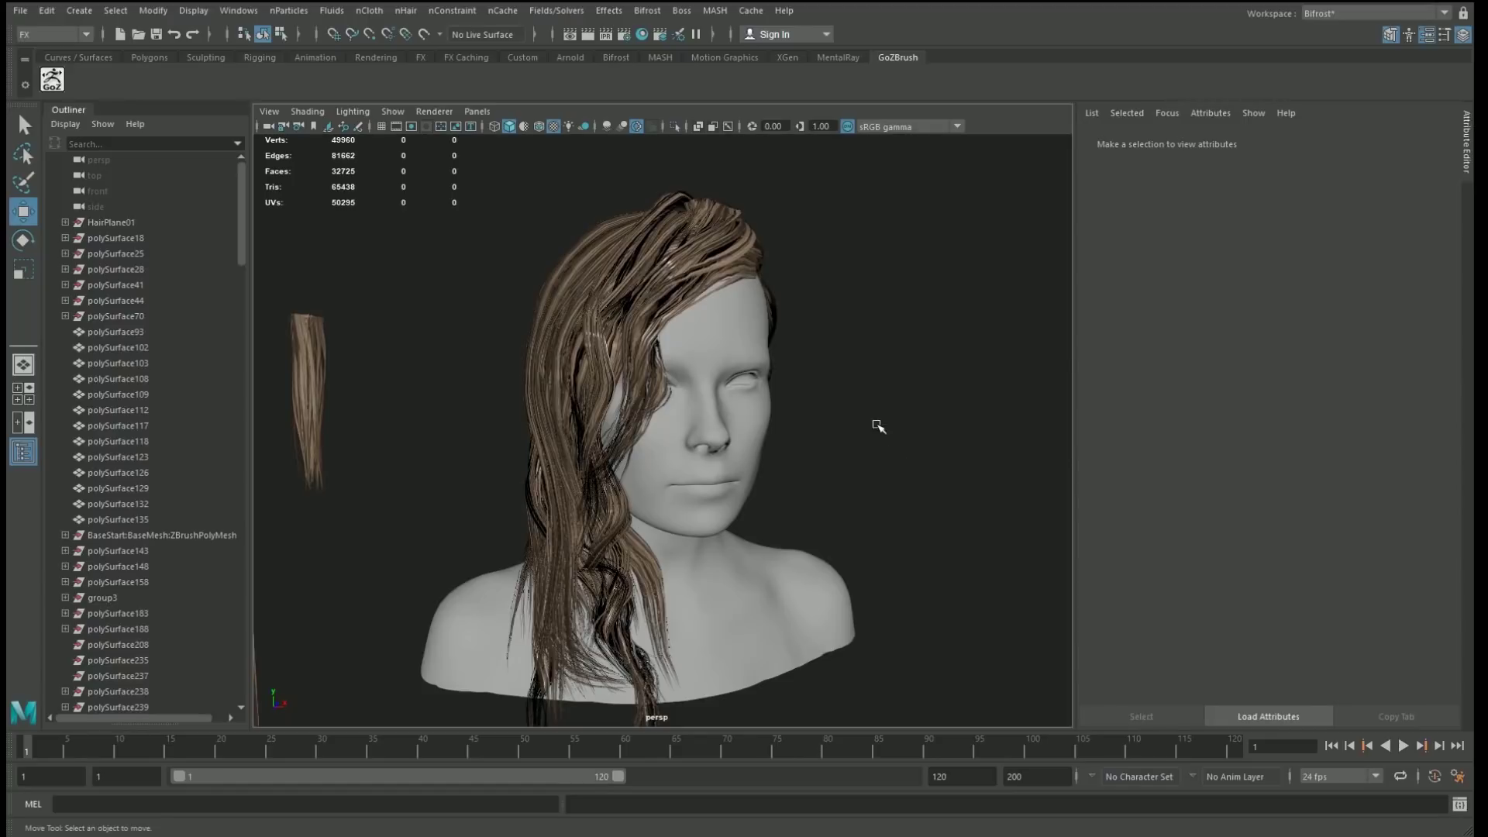
left_click_drag(878, 426, 918, 449, "alt")
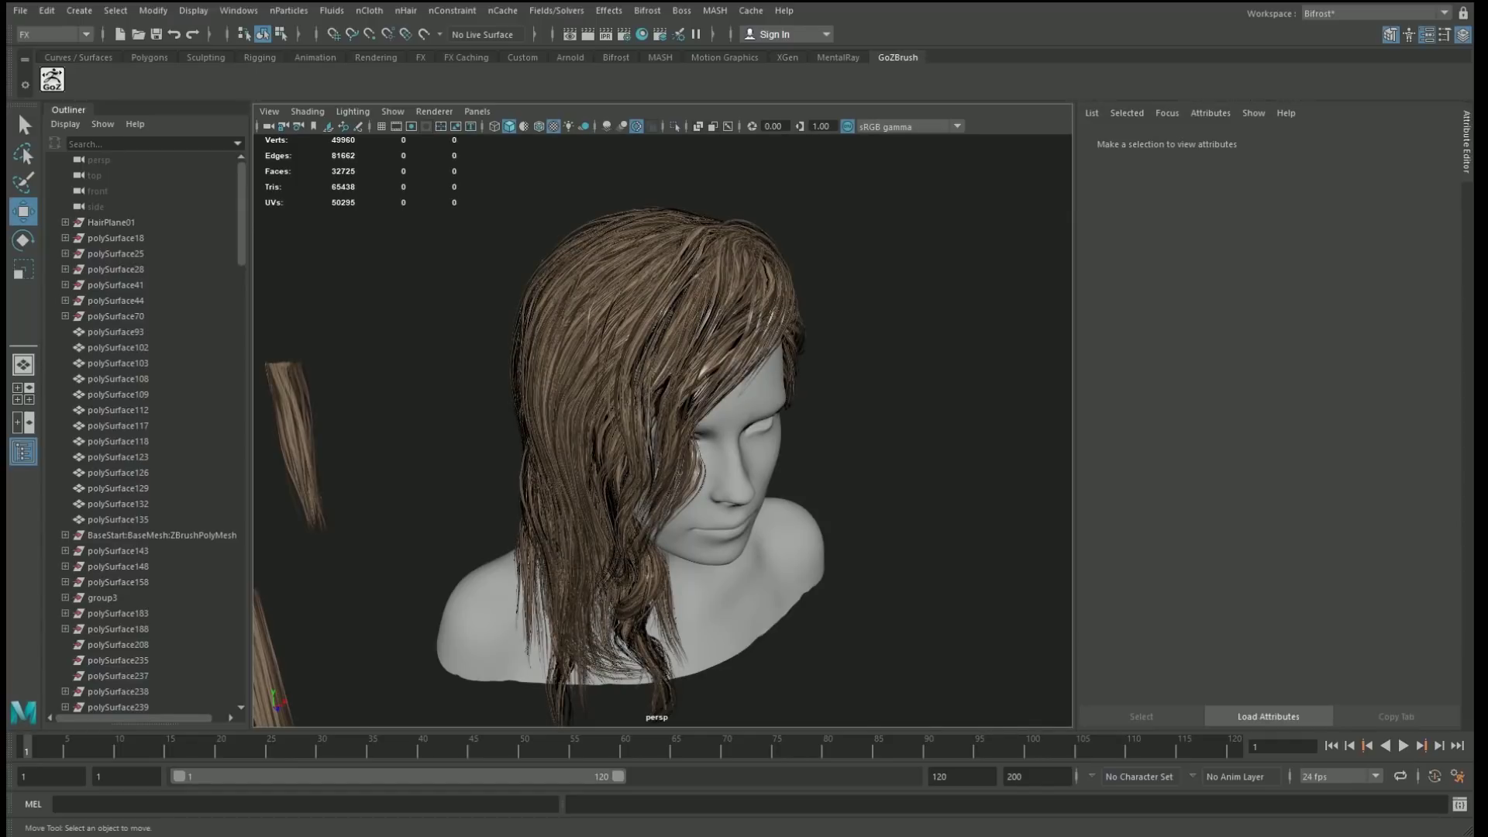
left_click_drag(897, 531, 747, 444, "alt")
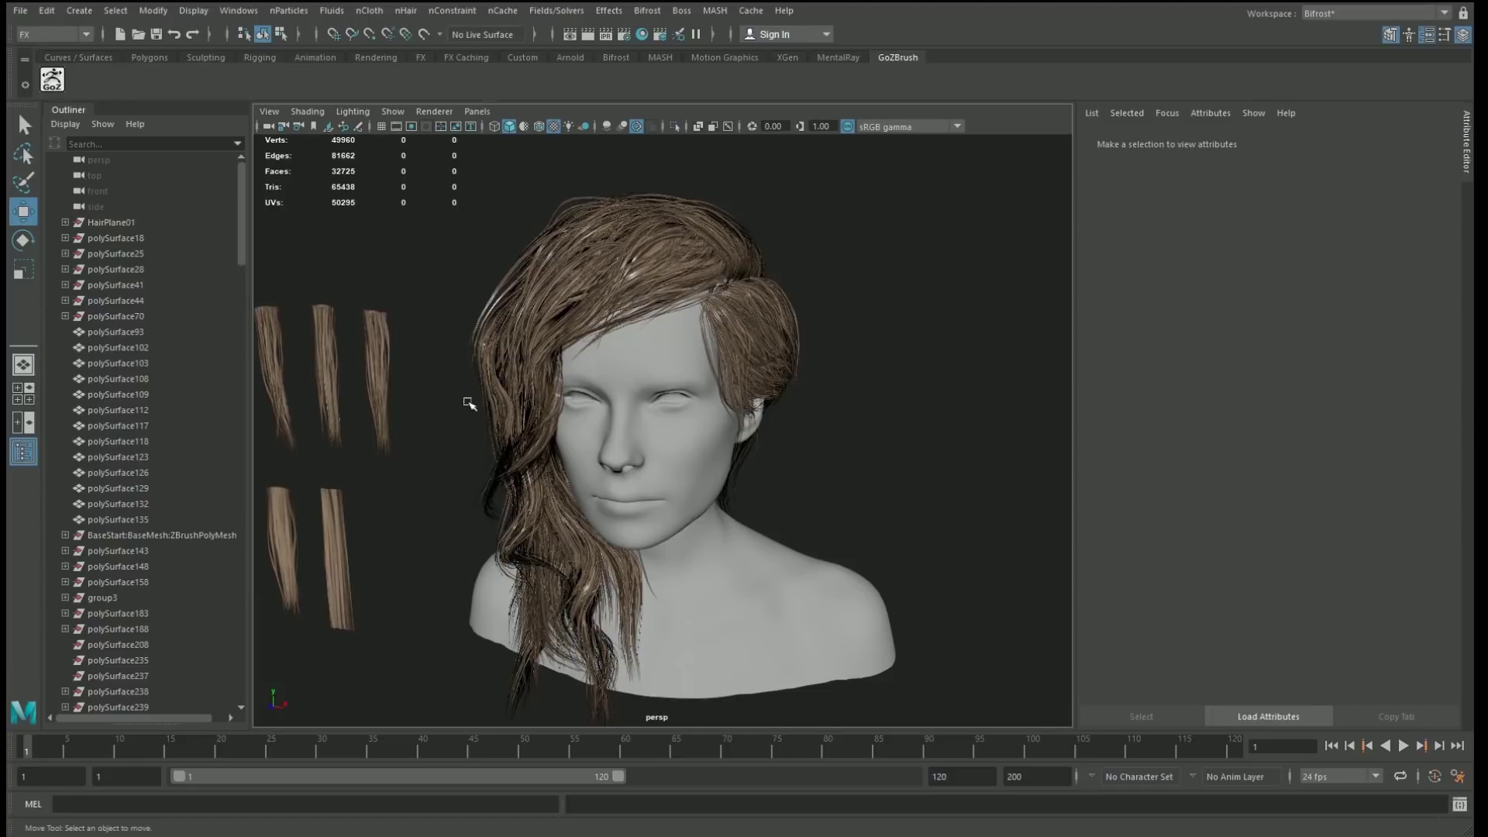
Duplicate a hair card and place it in the open space beside the bust's ear
left_click_drag(406, 417, 425, 412, "alt")
left_click_drag(391, 346, 869, 401)
key("ctrl+d")
key("e")
left_click_drag(938, 460, 963, 461, "alt")
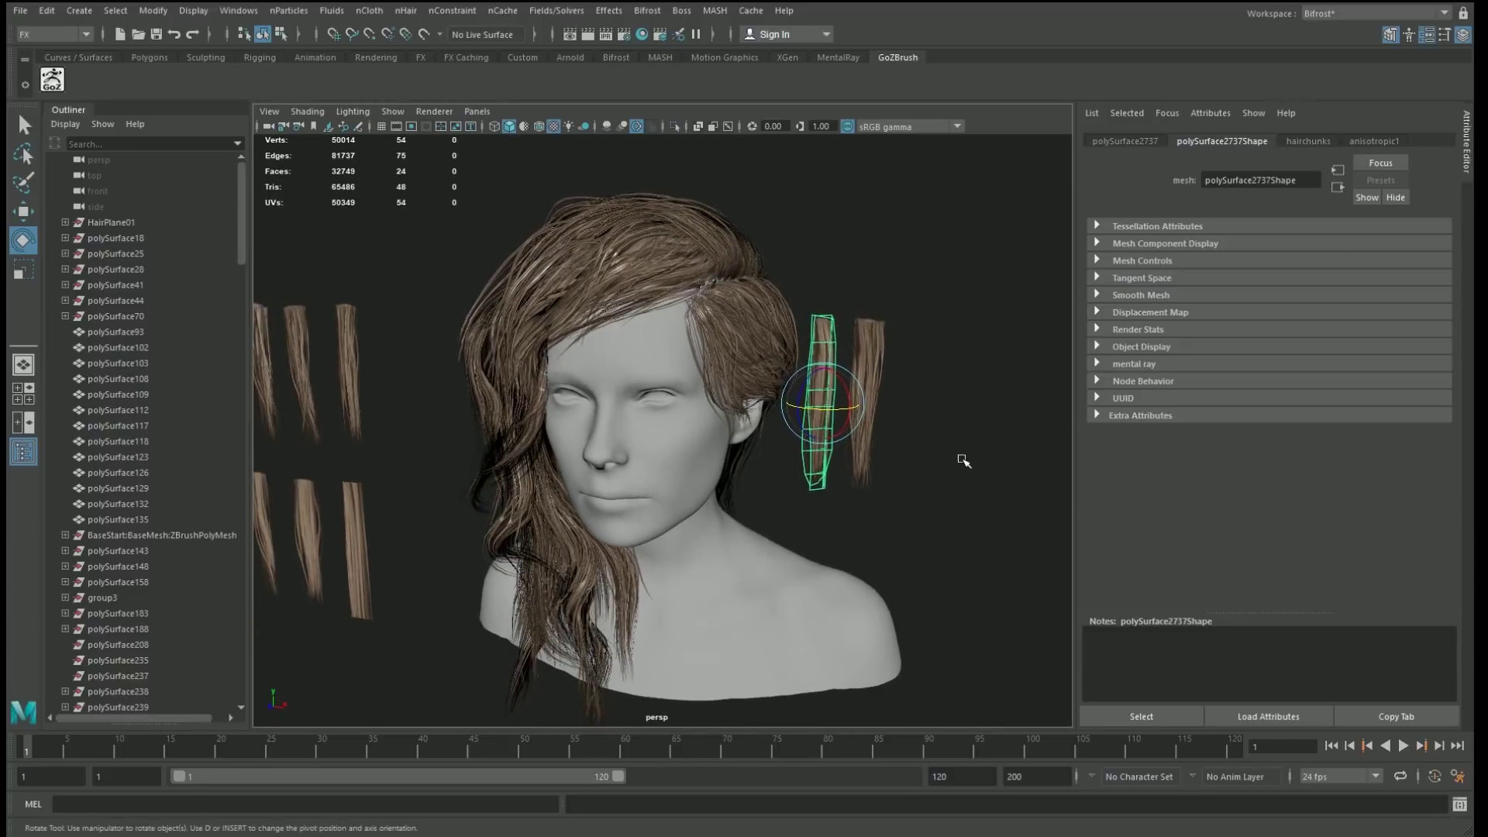
Select the lower vertices of the duplicated hair card, rotate them so the card bends toward the neck, and check the bend
key("F8")
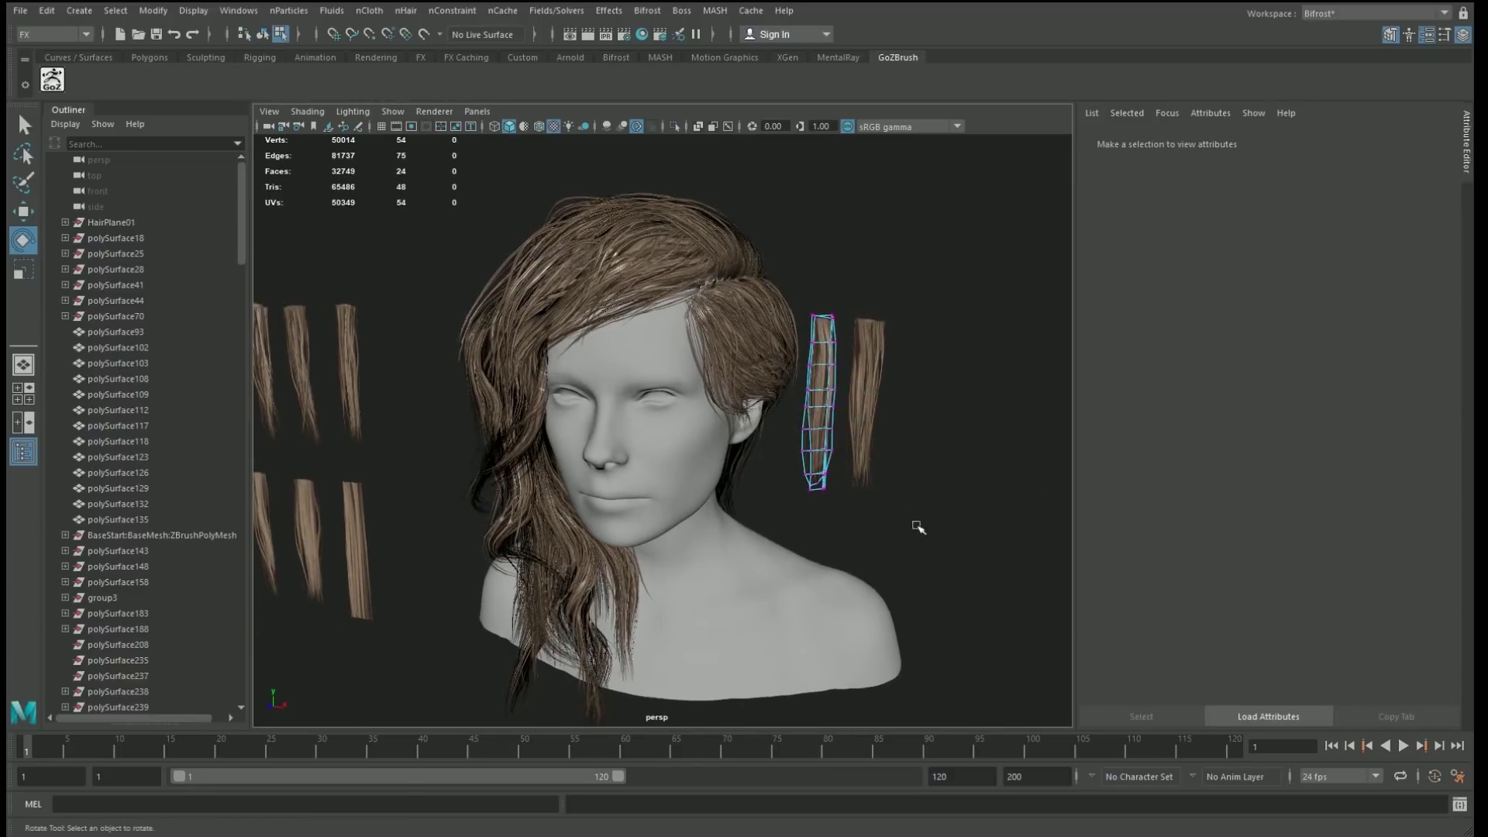
left_click_drag(932, 546, 789, 383)
left_click_drag(945, 515, 899, 517, "alt")
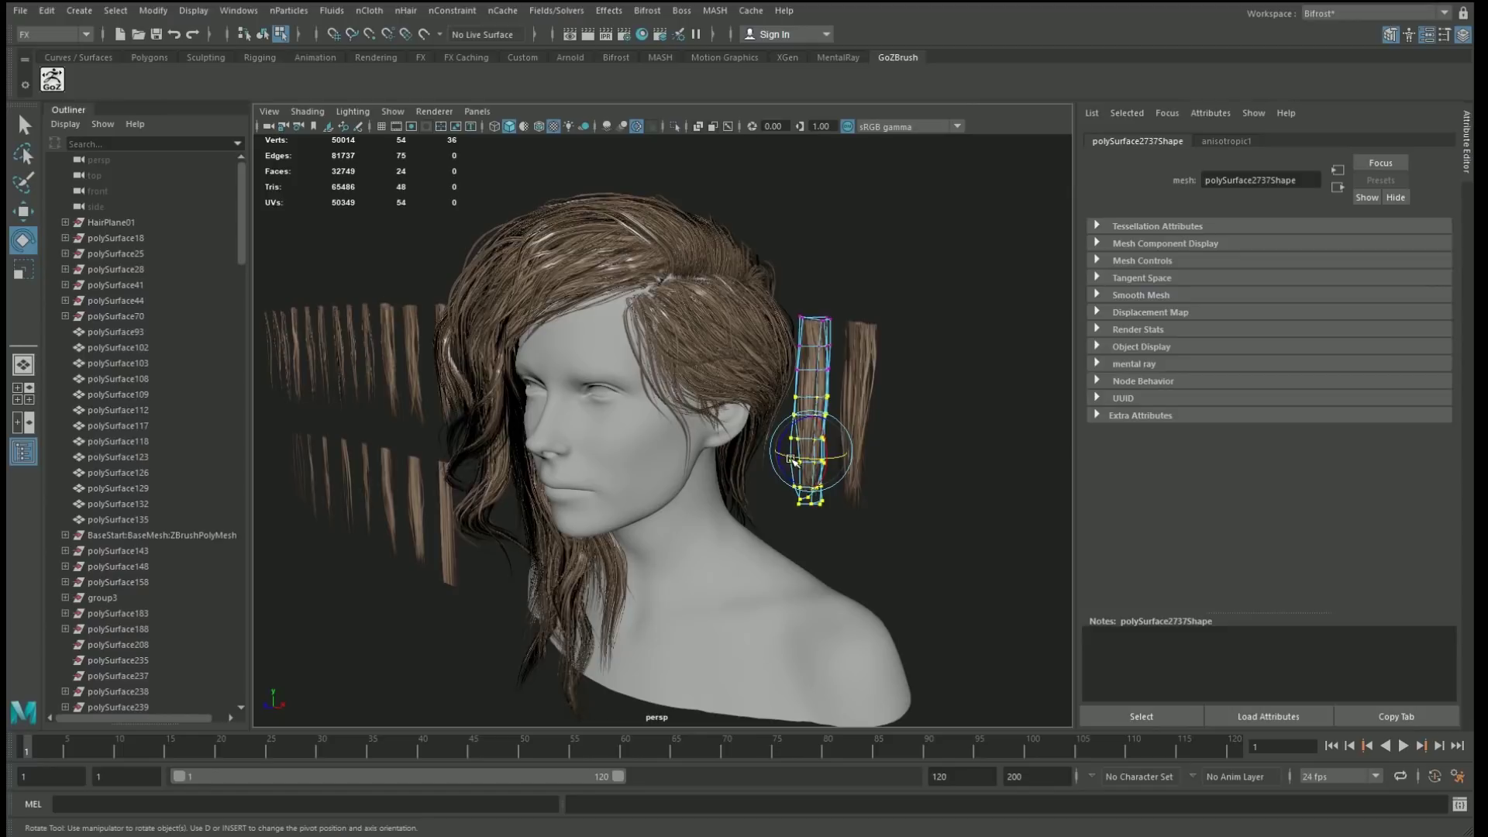
left_click_drag(787, 442, 833, 449)
key("w")
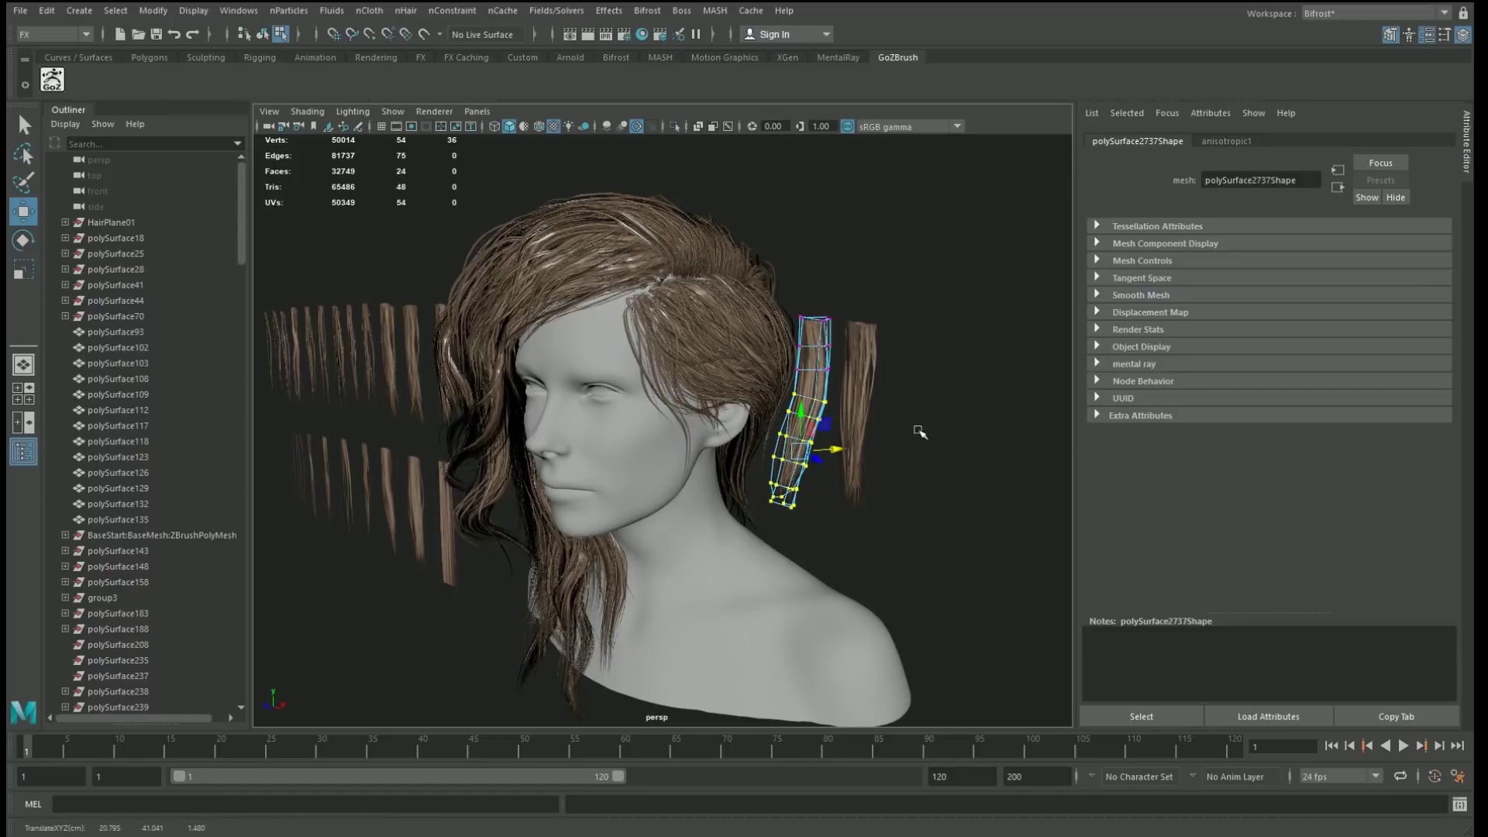
left_click(940, 466)
left_click_drag(939, 466, 907, 449, "alt")
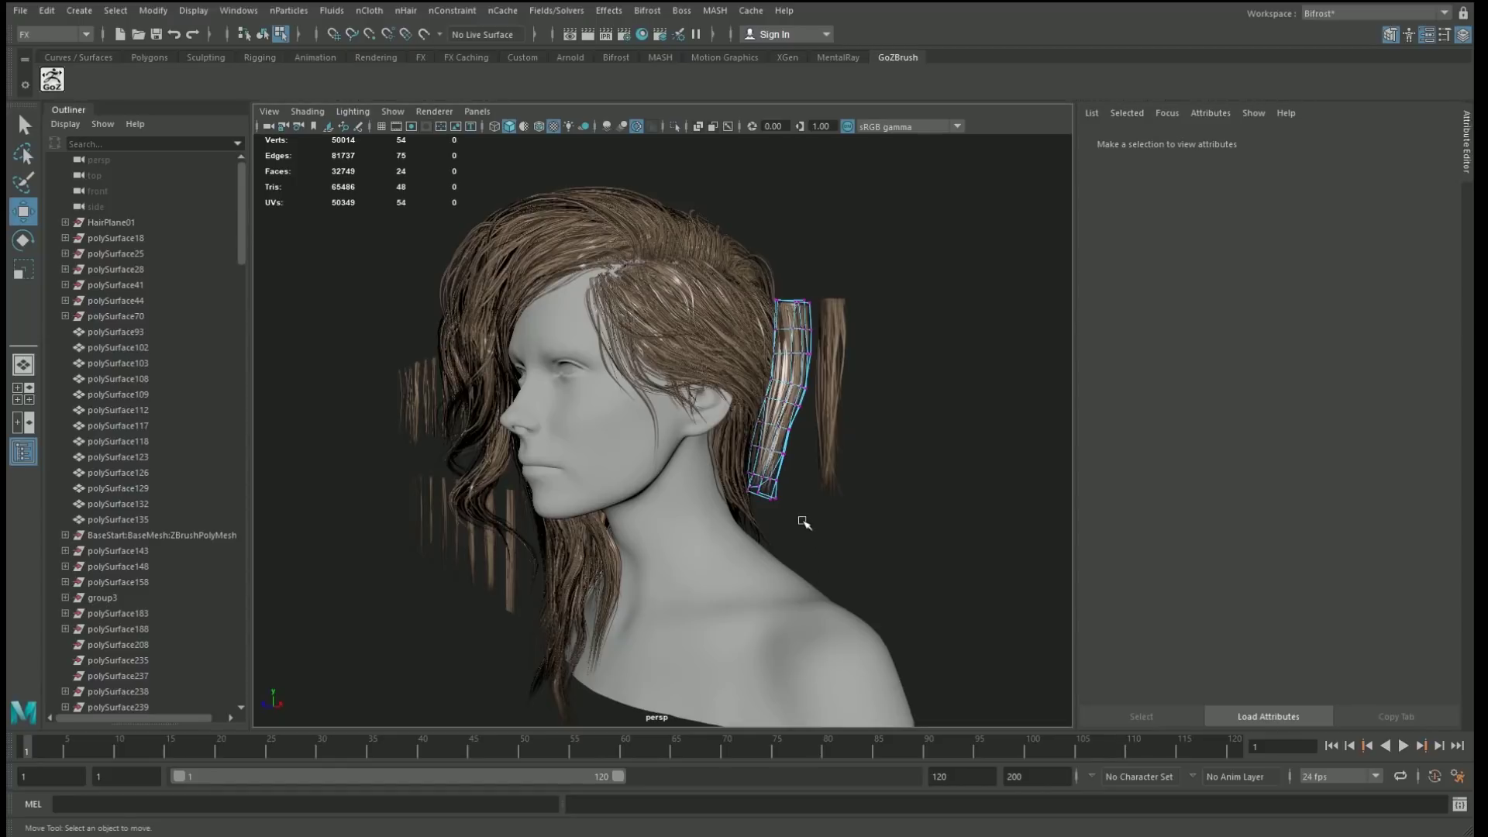
left_click_drag(806, 519, 964, 385, "alt")
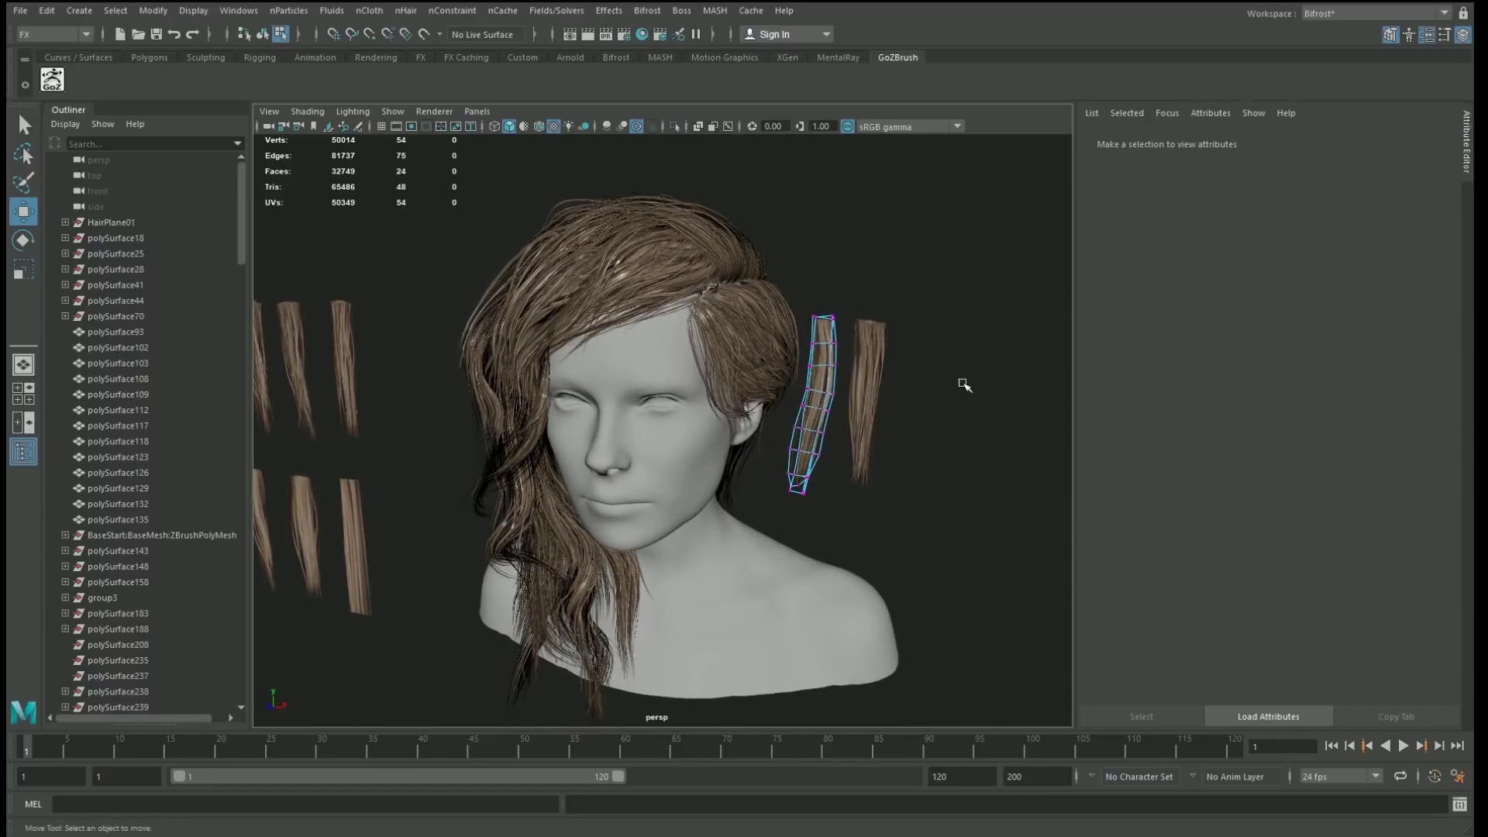
left_click_drag(1048, 324, 950, 293, "alt")
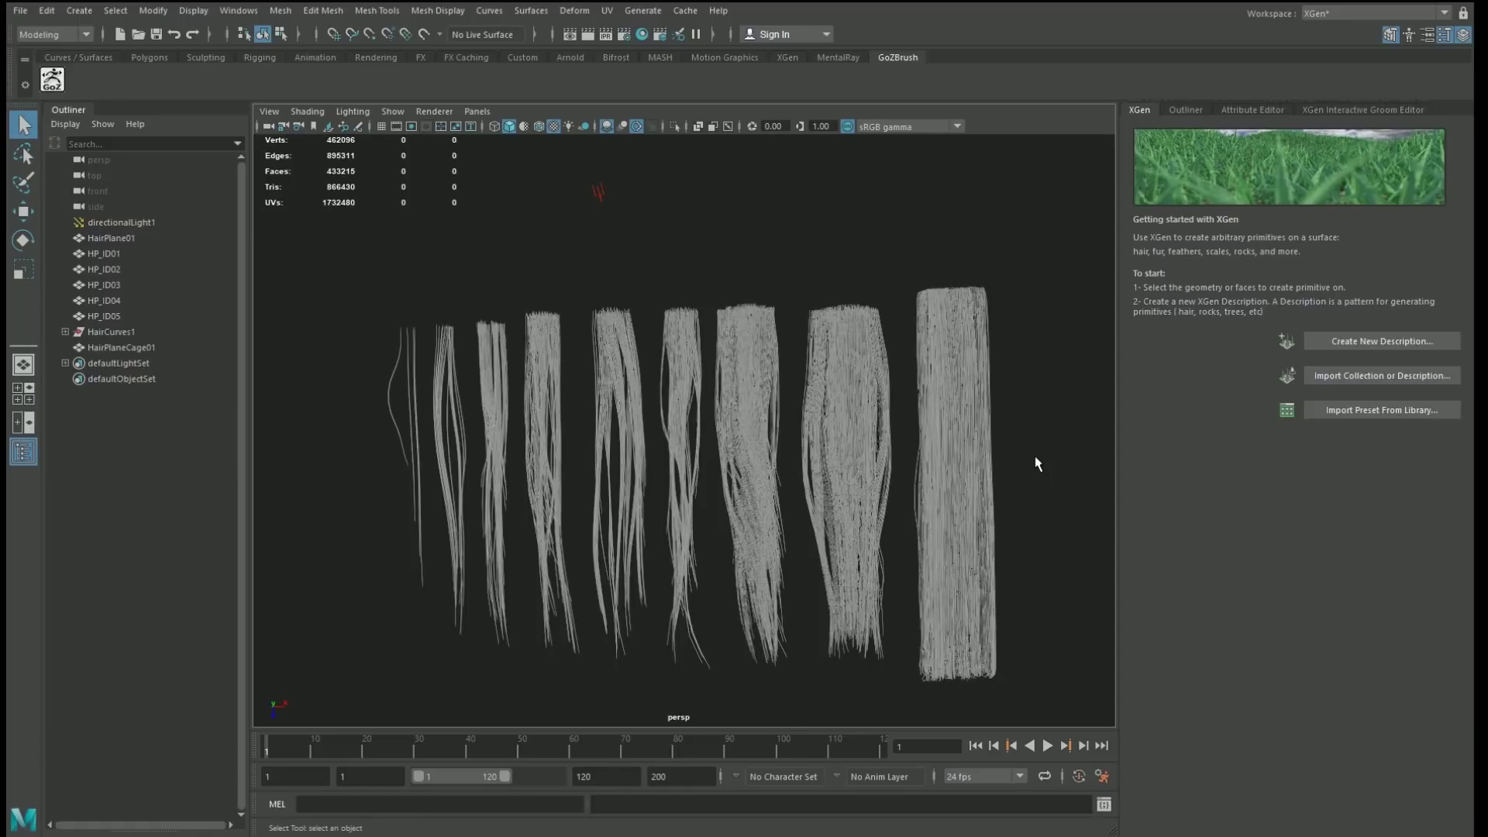
Inspect the modelled hair strand clumps in the XGen scene from several angles, highlighting HP_ID01 to show its strands
left_click_drag(990, 432, 941, 544, "alt")
left_click(941, 336)
left_click(1043, 437)
left_click(839, 541)
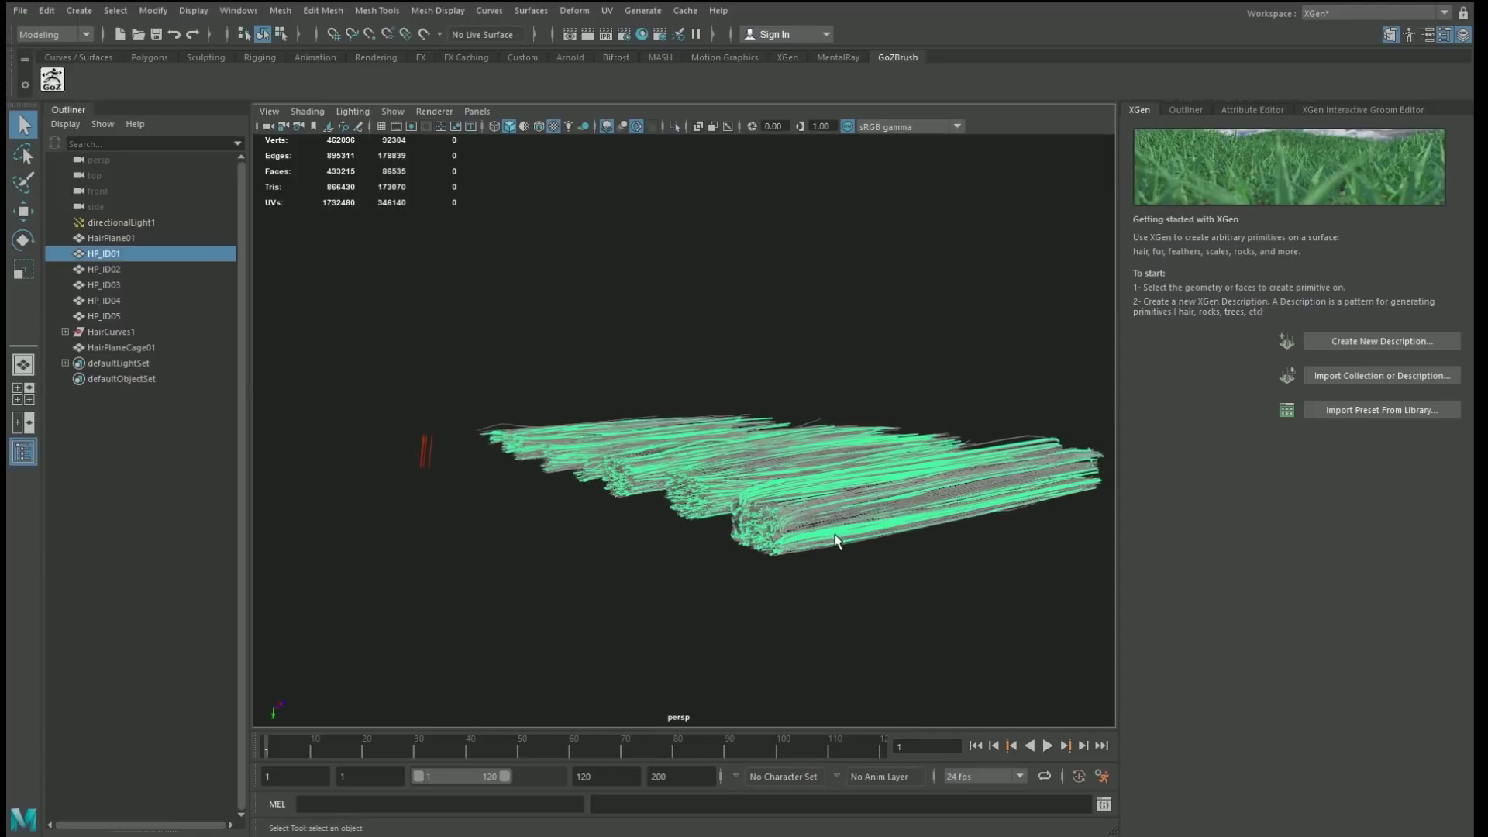
left_click_drag(808, 612, 911, 511, "alt")
left_click(853, 577)
left_click(956, 471)
left_click_drag(1049, 448, 996, 492, "alt")
left_click(1024, 512)
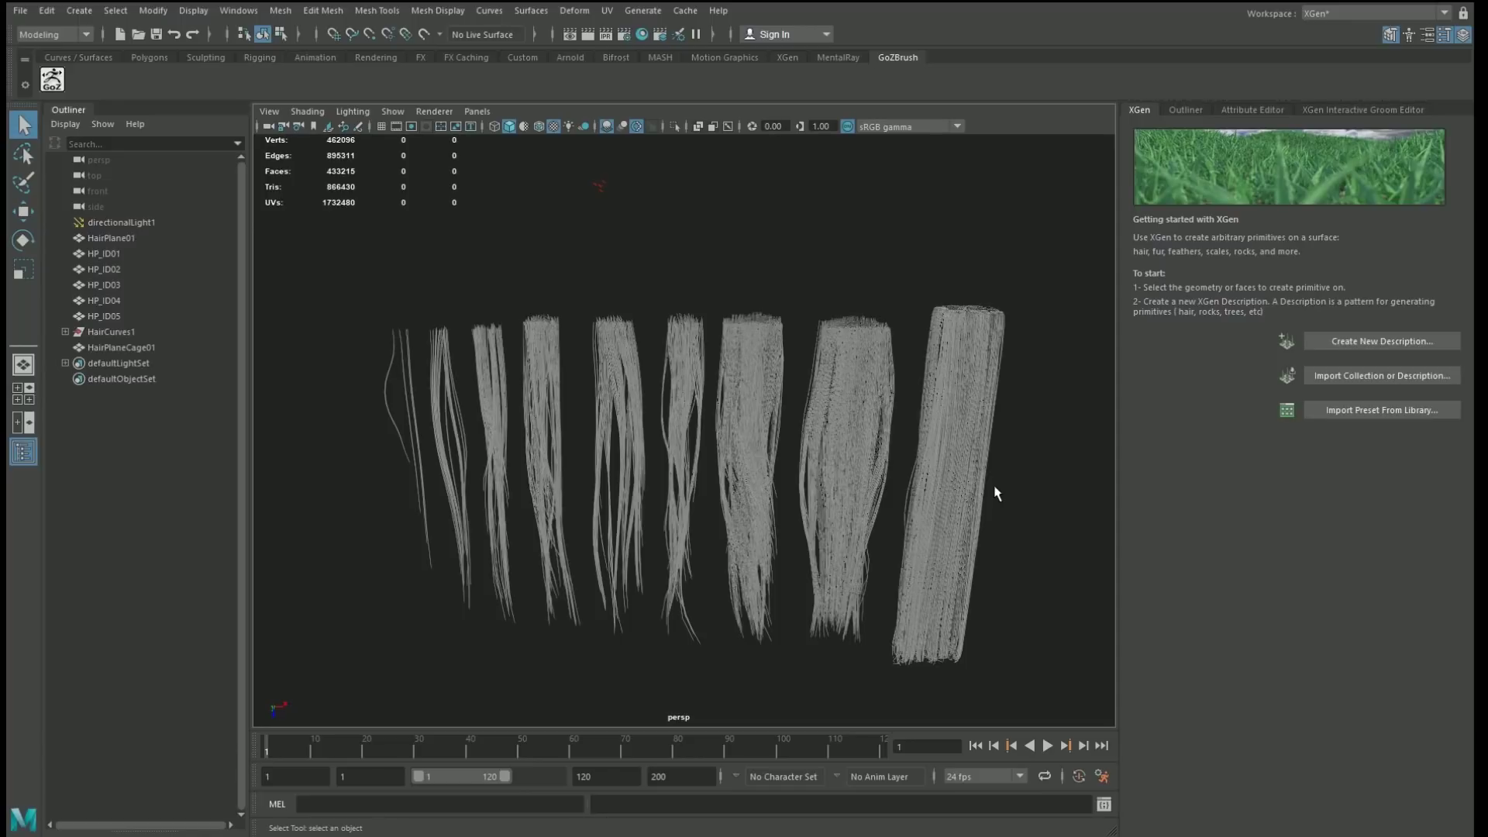
Highlight the HP_ID01 to HP_ID05 meshes one after another, several times over, to compare how their strands are distributed, and clear the selection
left_click(964, 470)
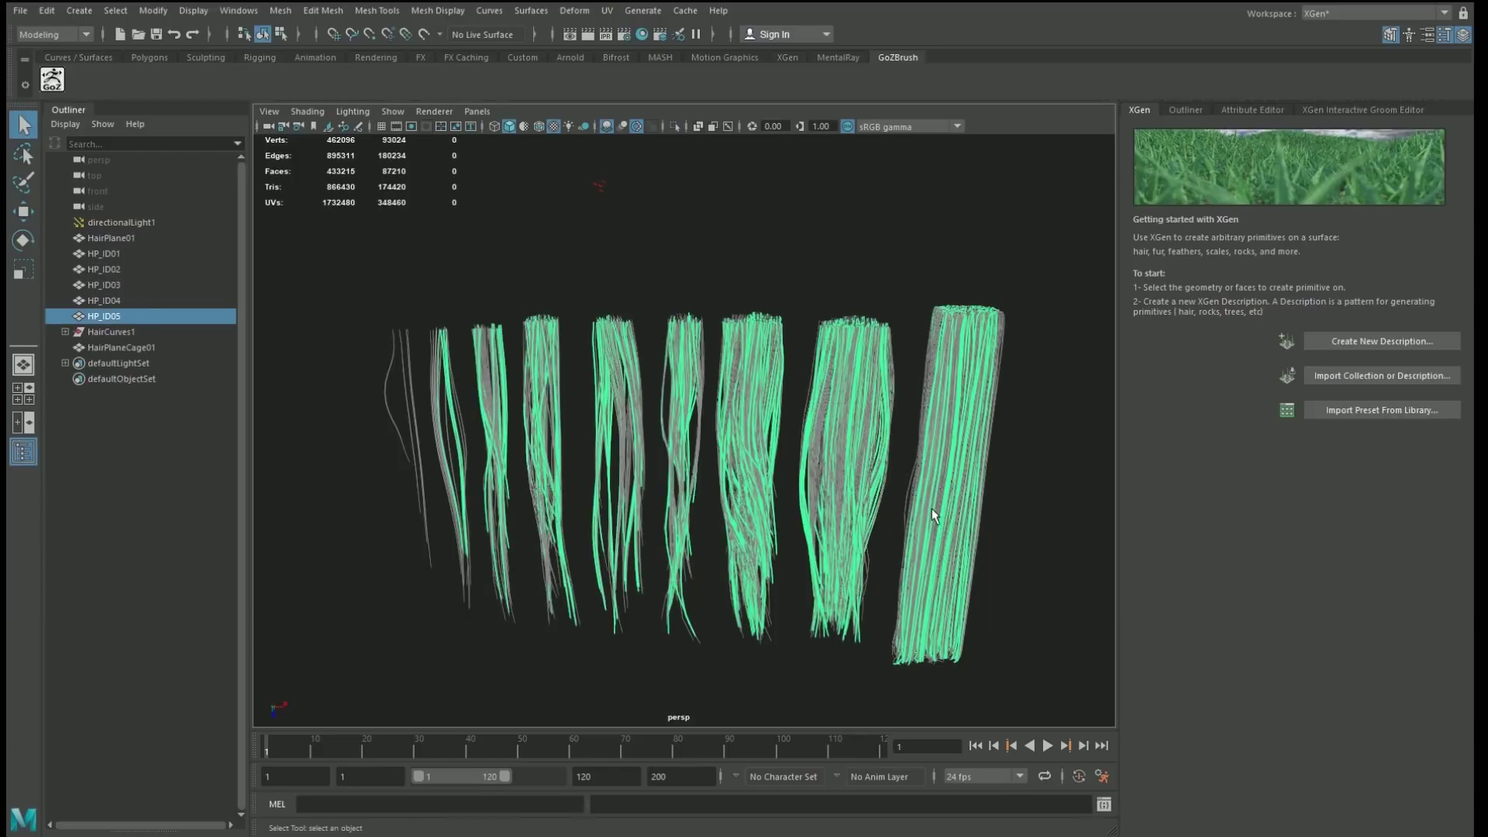
left_click(790, 481)
left_click(98, 254)
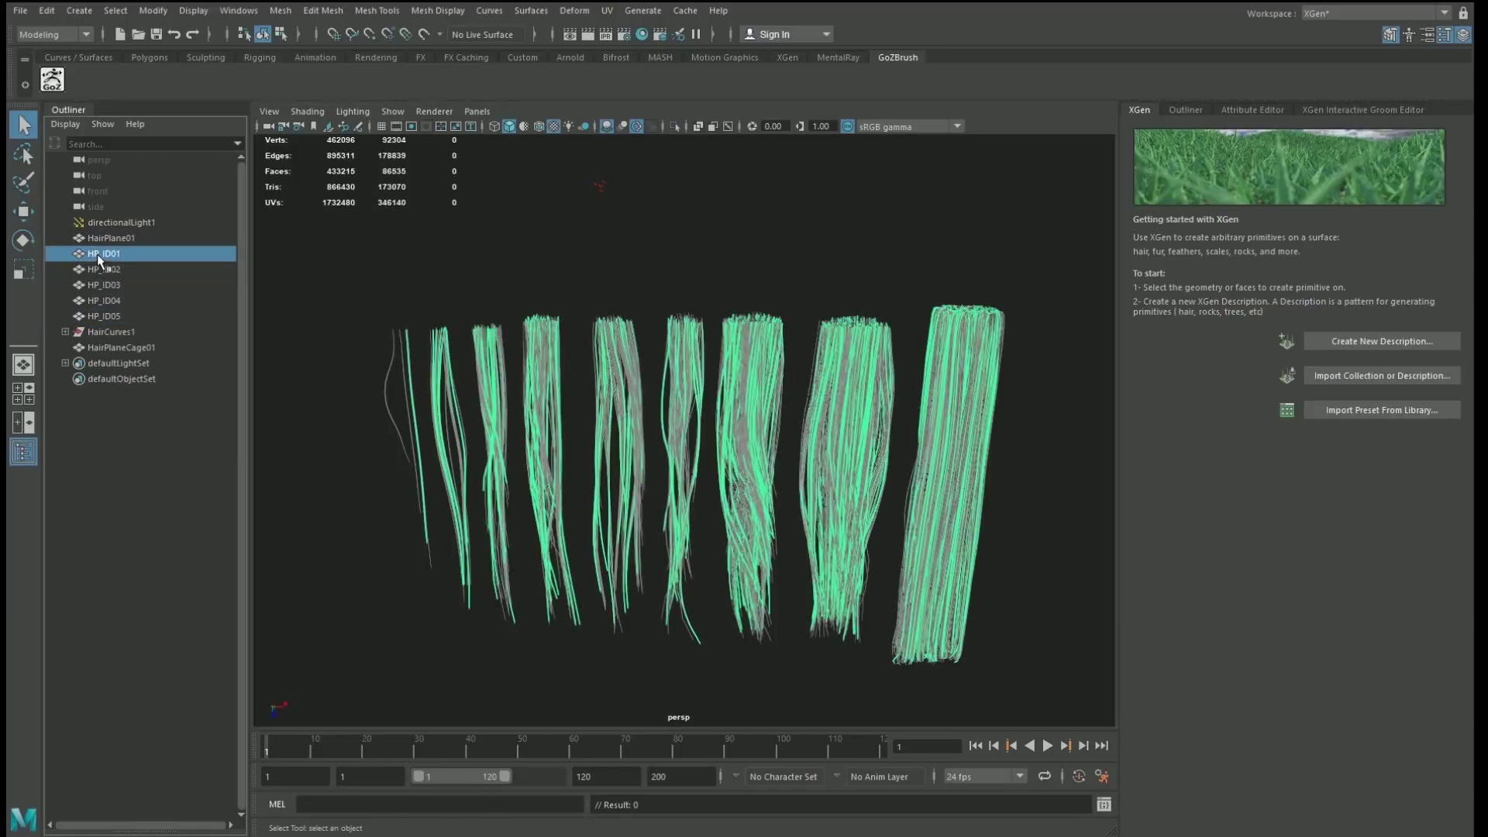
left_click(95, 265)
left_click(100, 285)
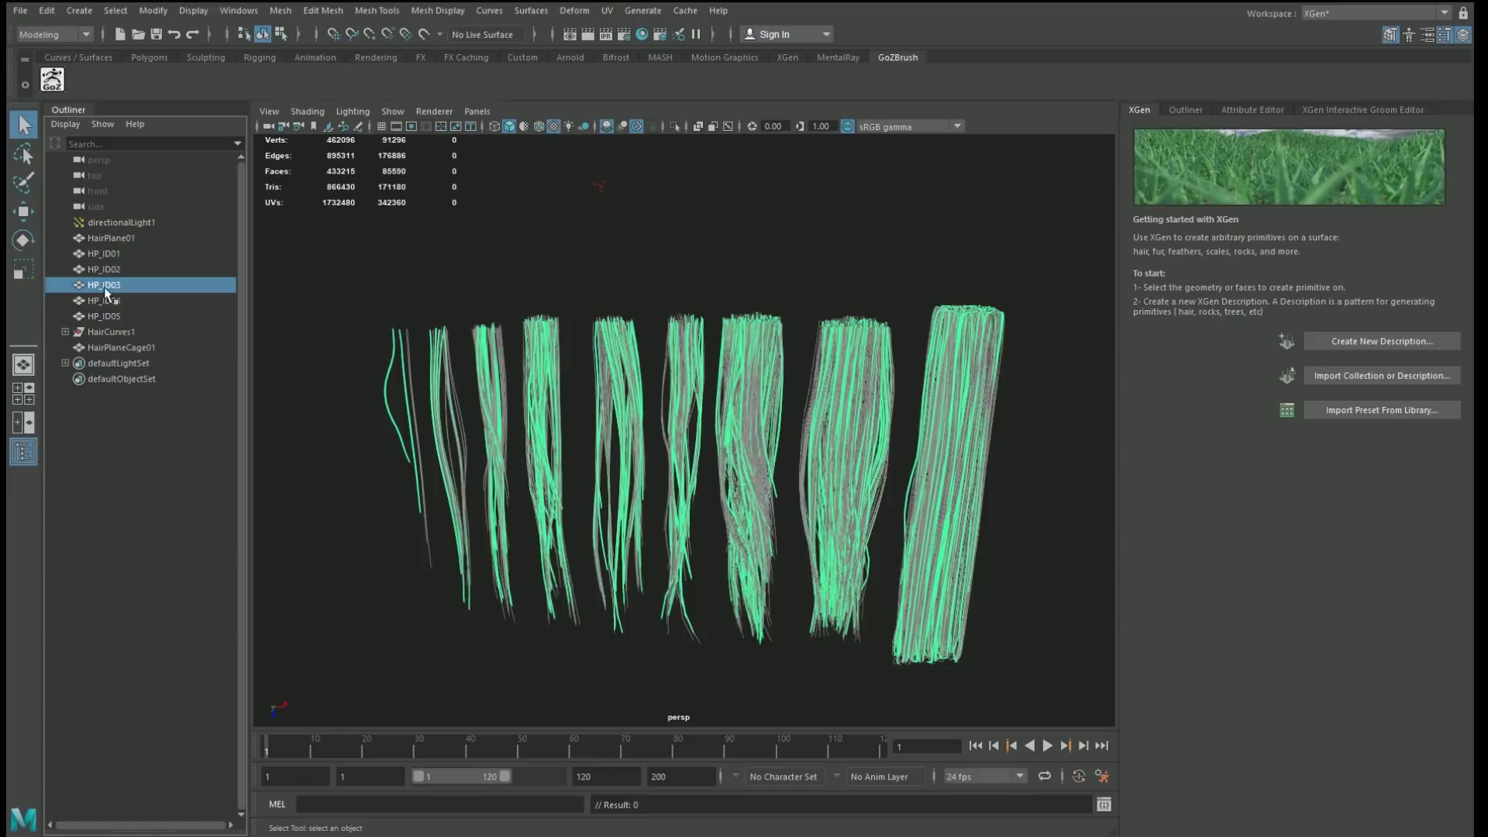
left_click(104, 301)
left_click(108, 316)
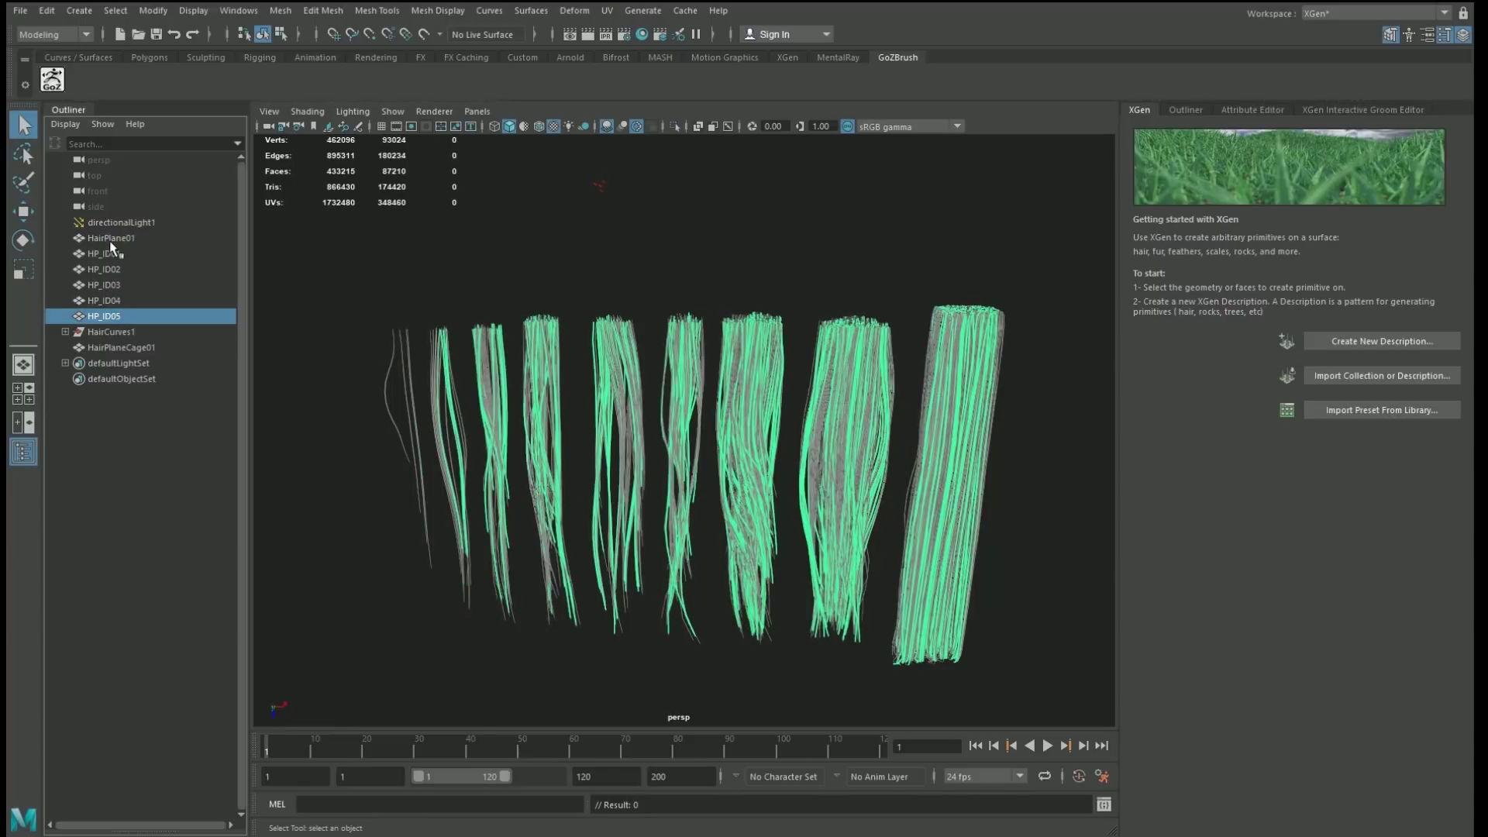
left_click(111, 254)
left_click(109, 269)
left_click(109, 285)
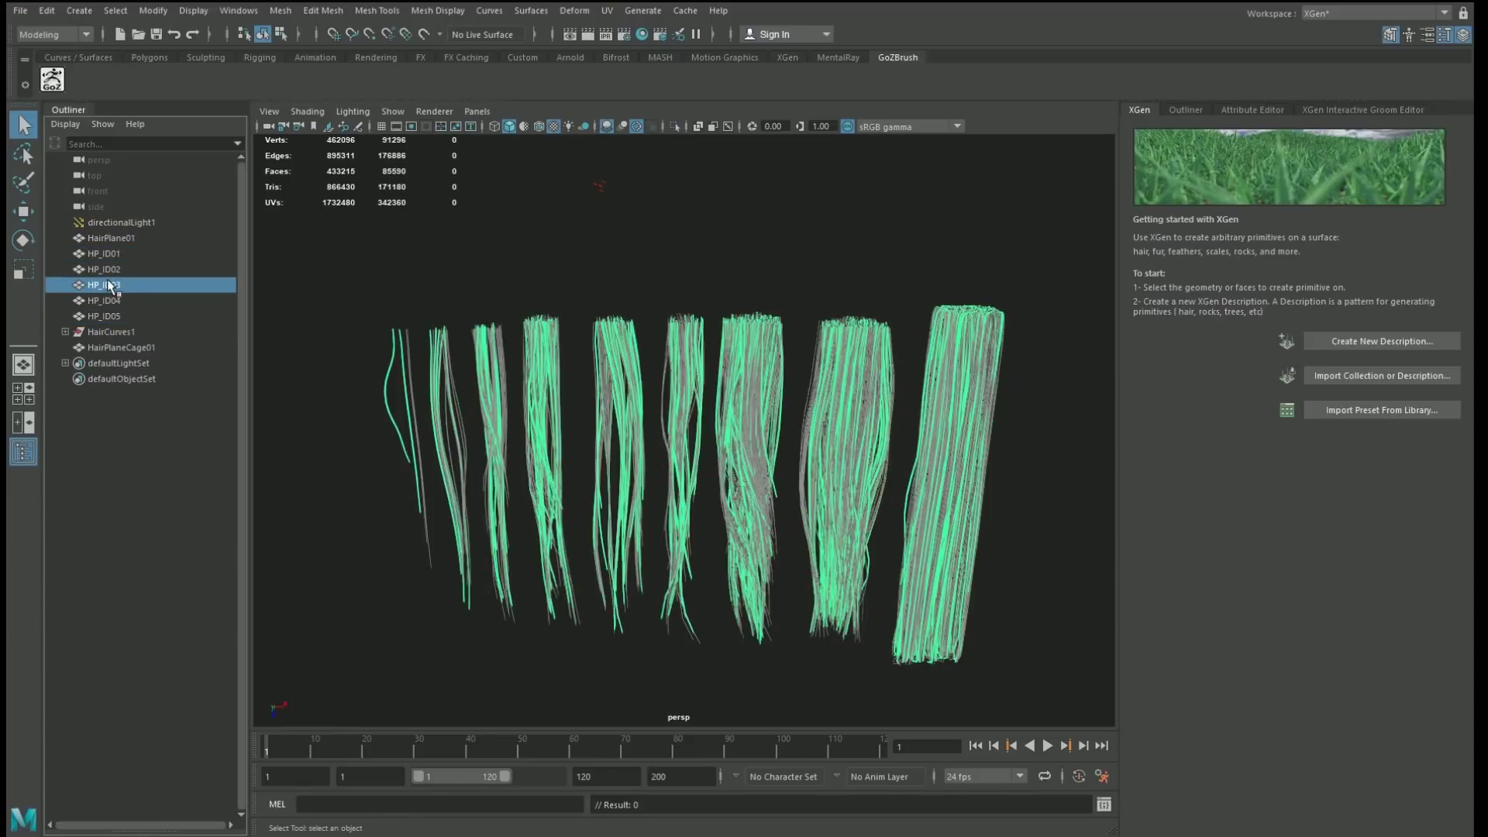
left_click(111, 301)
left_click(109, 316)
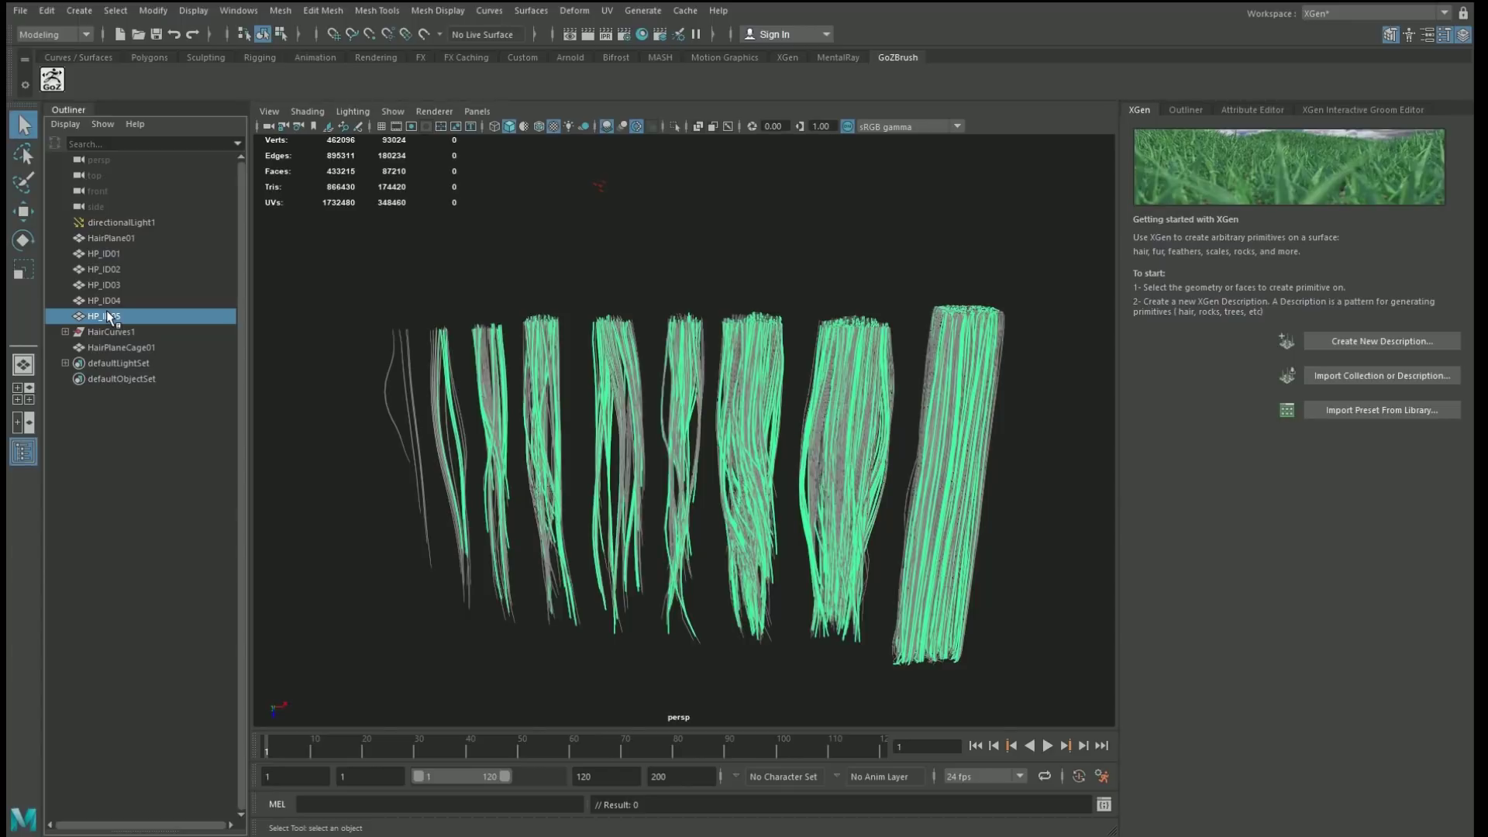
left_click(109, 253)
left_click(109, 269)
left_click(106, 285)
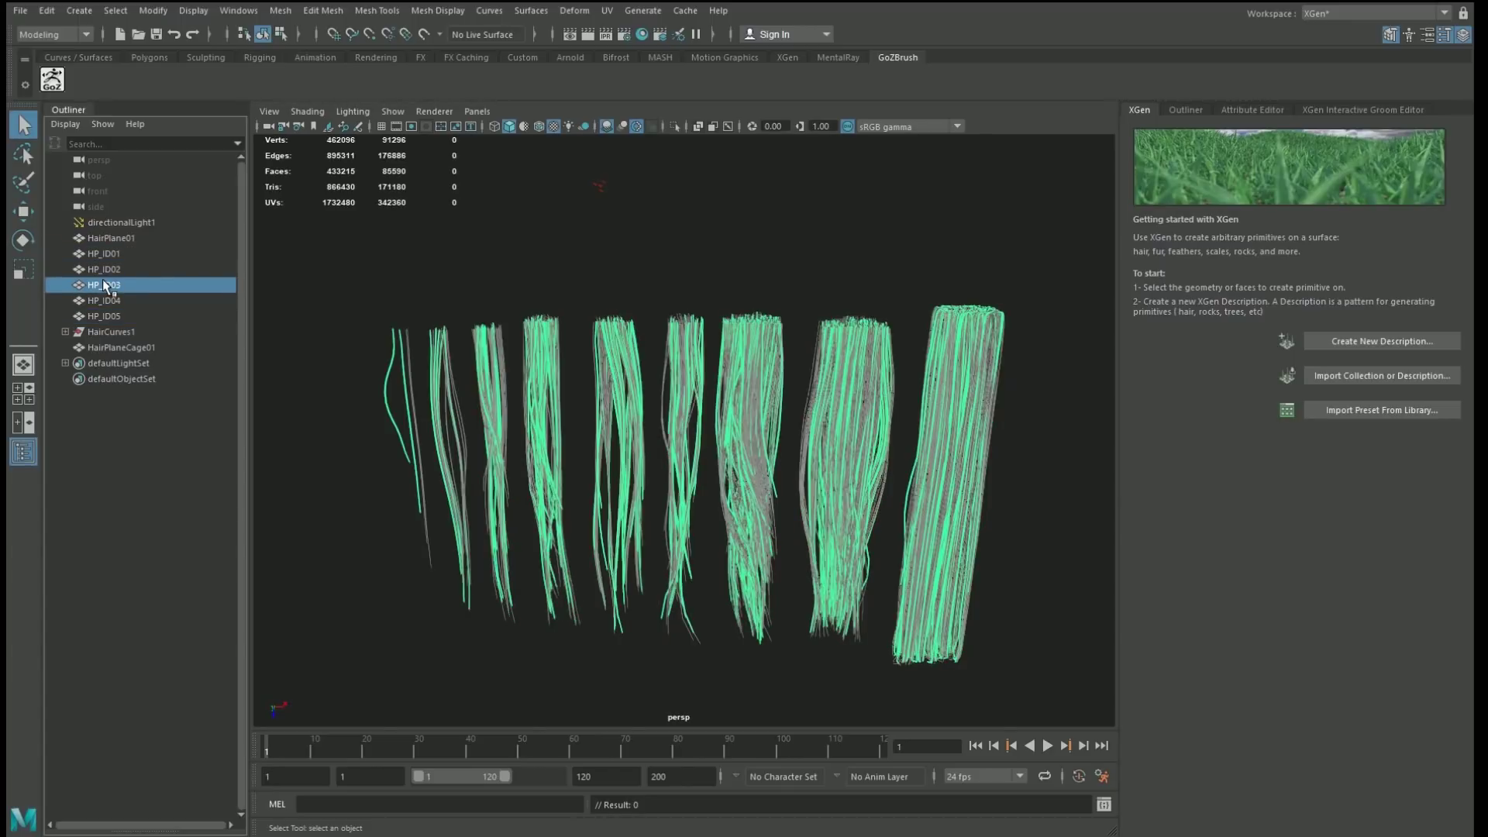
left_click(109, 300)
left_click(109, 317)
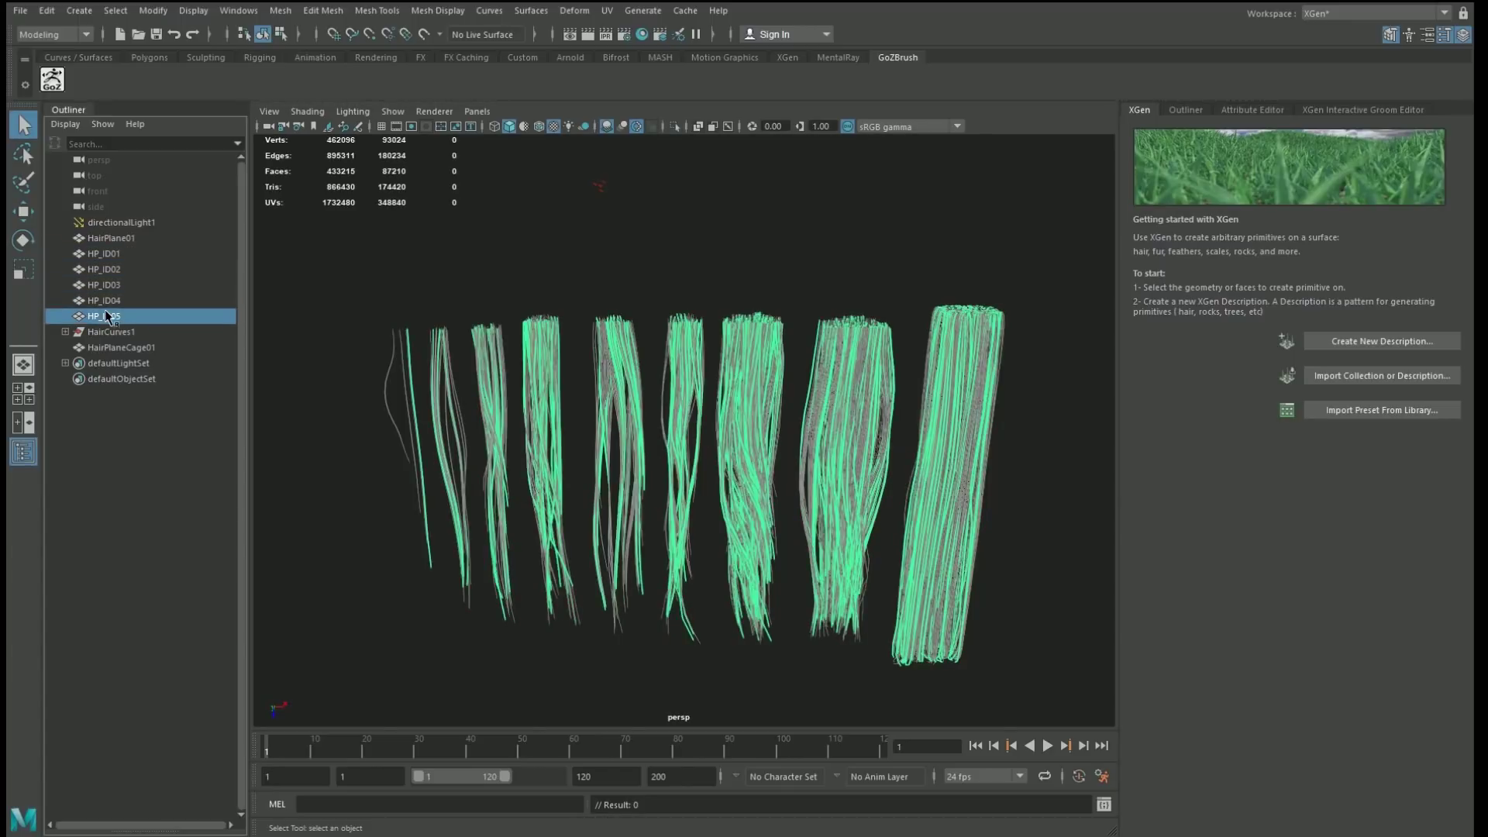
left_click(106, 258)
left_click(1014, 326)
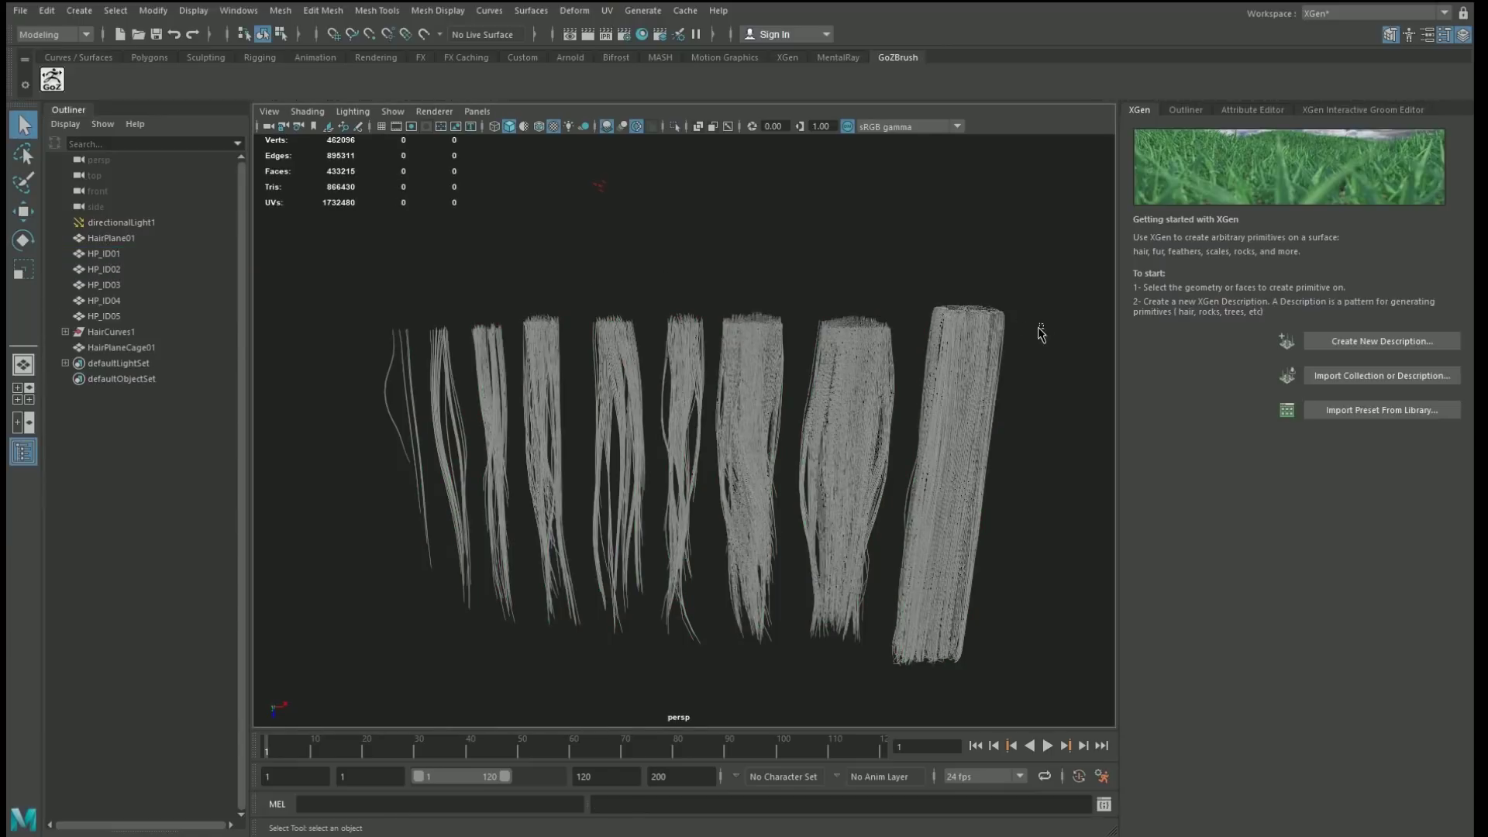
Pick the HP_ID04 and HP_ID01 strand meshes directly in the clumps to check their spread, and clear the selection
left_click_drag(1041, 333, 918, 415)
left_click(1045, 458)
left_click(995, 400)
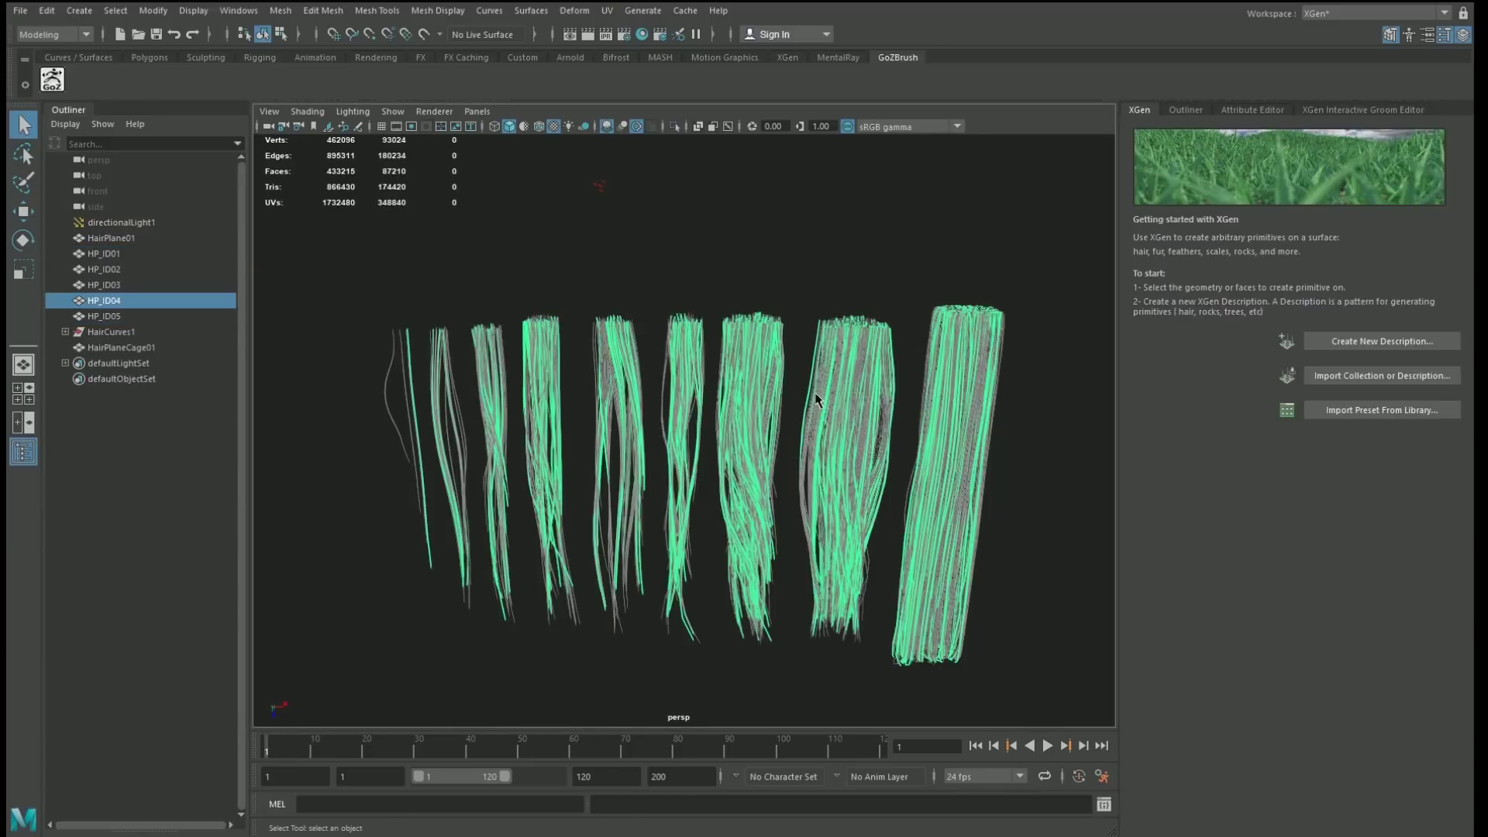
left_click(850, 380)
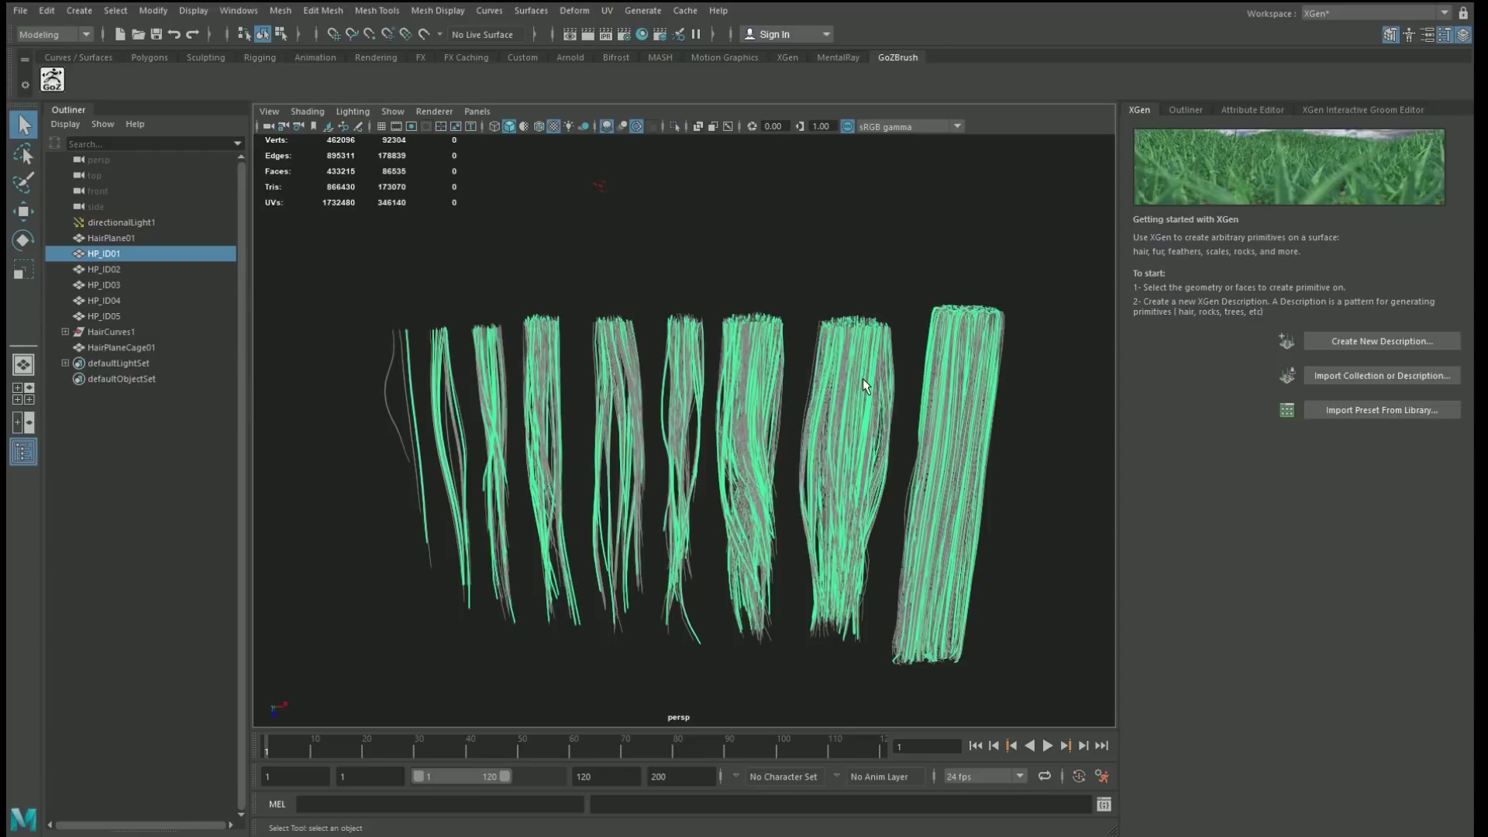
left_click(780, 259)
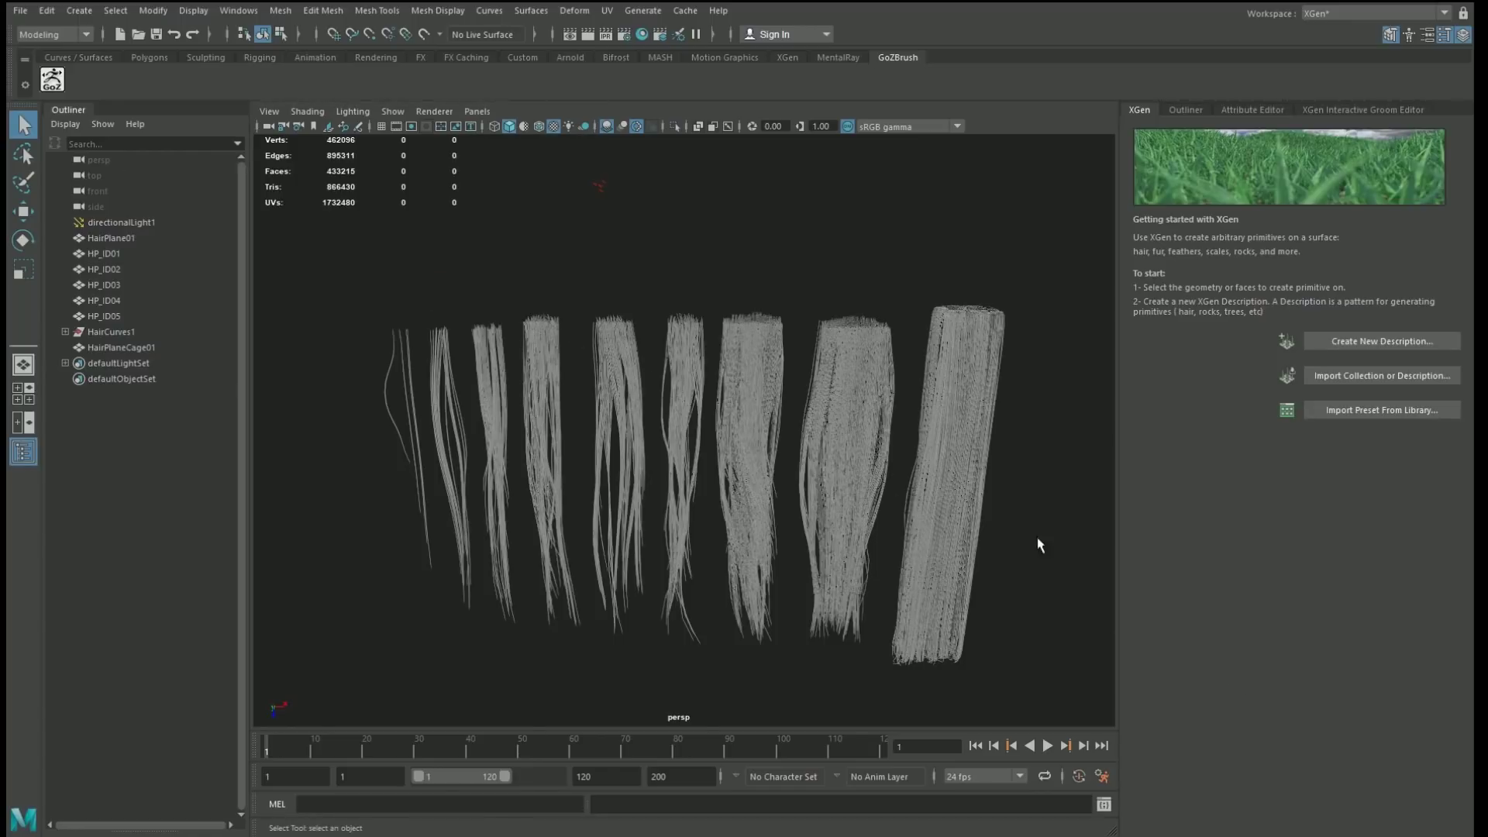
Select the HP_ID01 to HP_ID05 meshes and separate them into individual strand objects
left_click_drag(1030, 479, 353, 332)
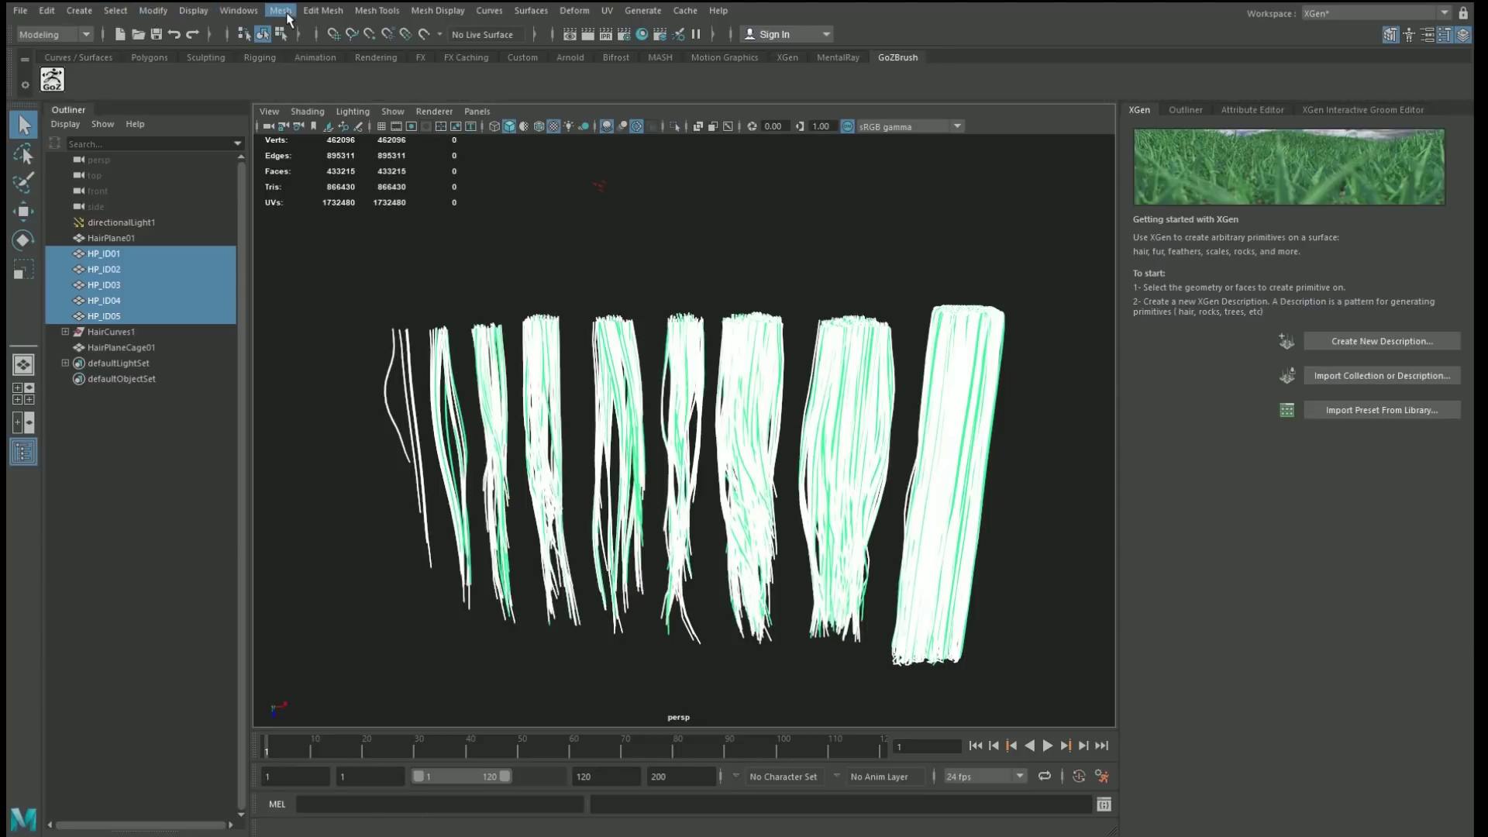
left_click(313, 74)
left_click(845, 214)
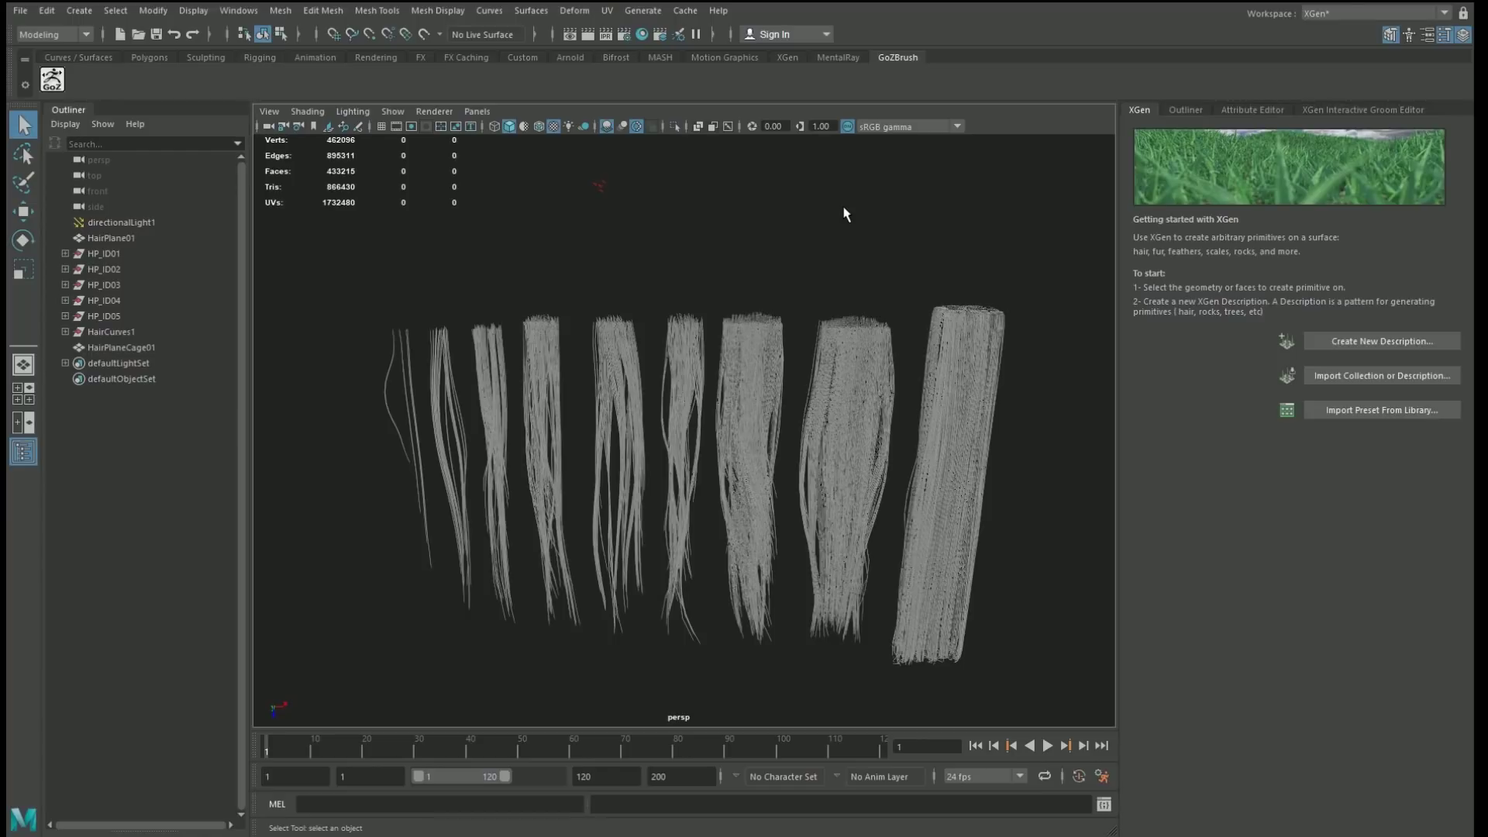
Select single strands in several hair clumps to examine which HP_ID group each strand belongs to
left_click(859, 421)
left_click(844, 417)
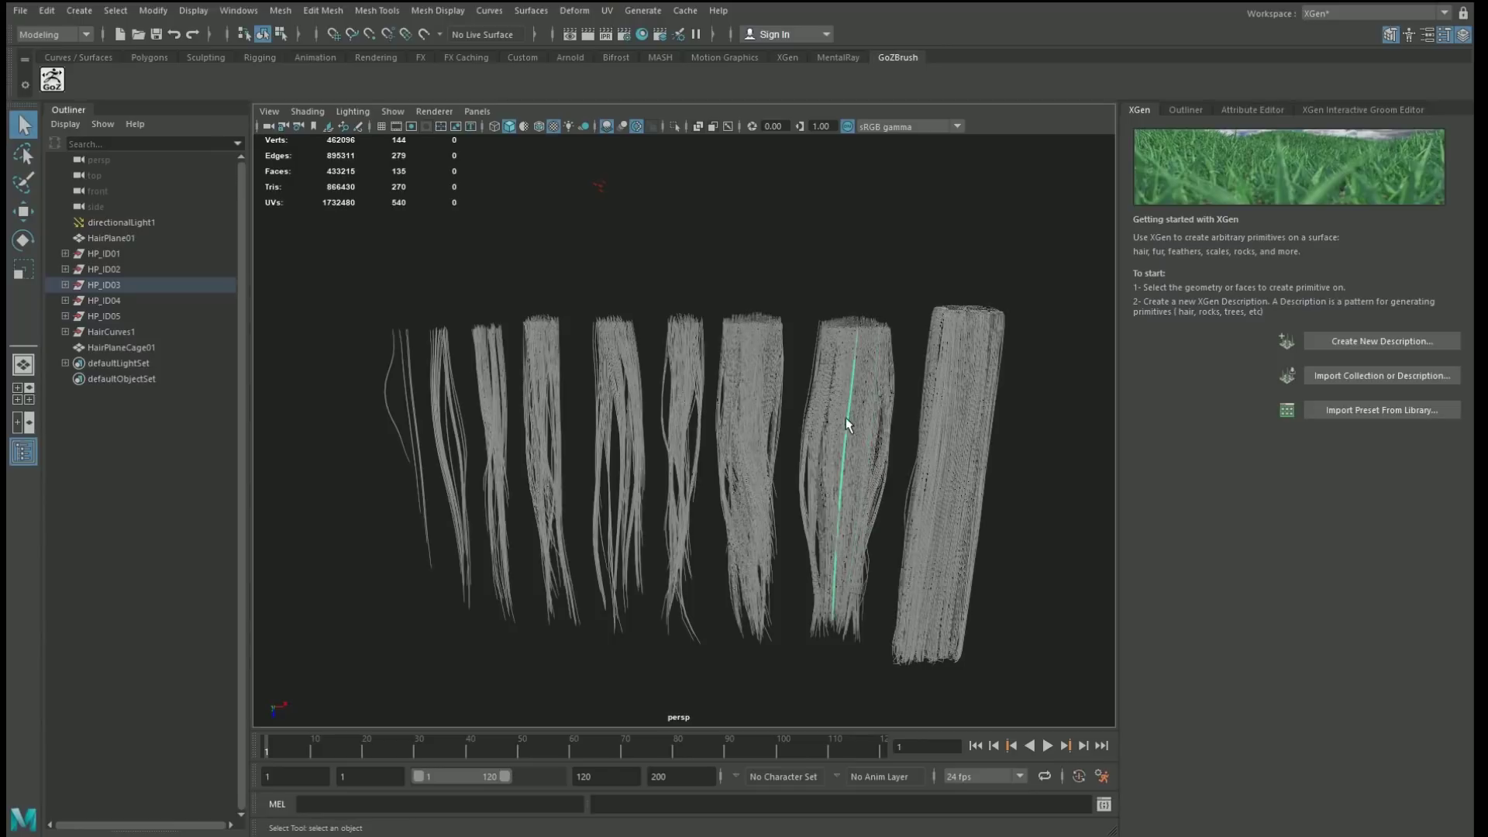
left_click(829, 422)
left_click(813, 416)
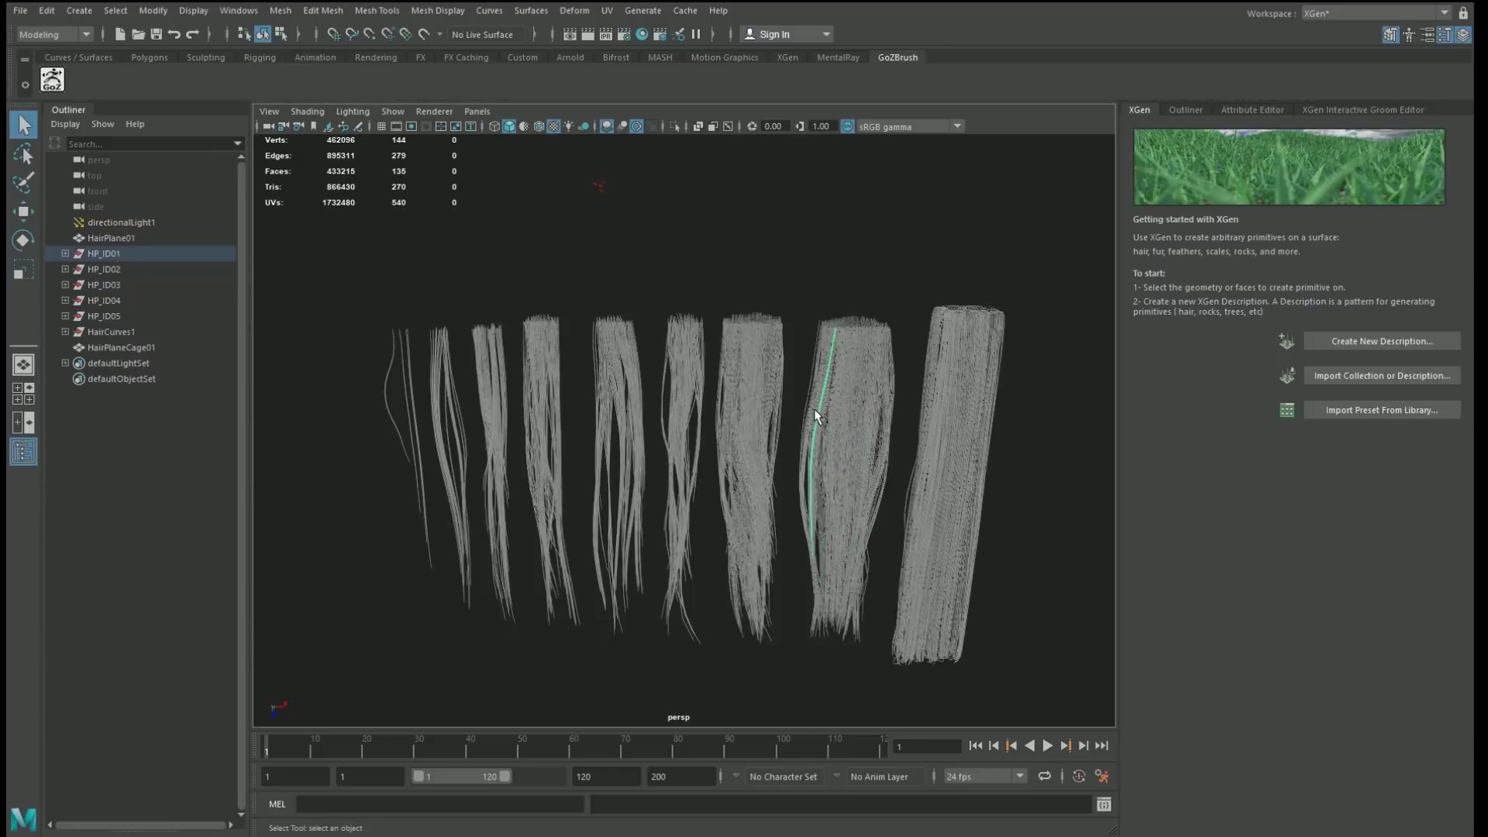
left_click(753, 389)
left_click(759, 374)
left_click(750, 377)
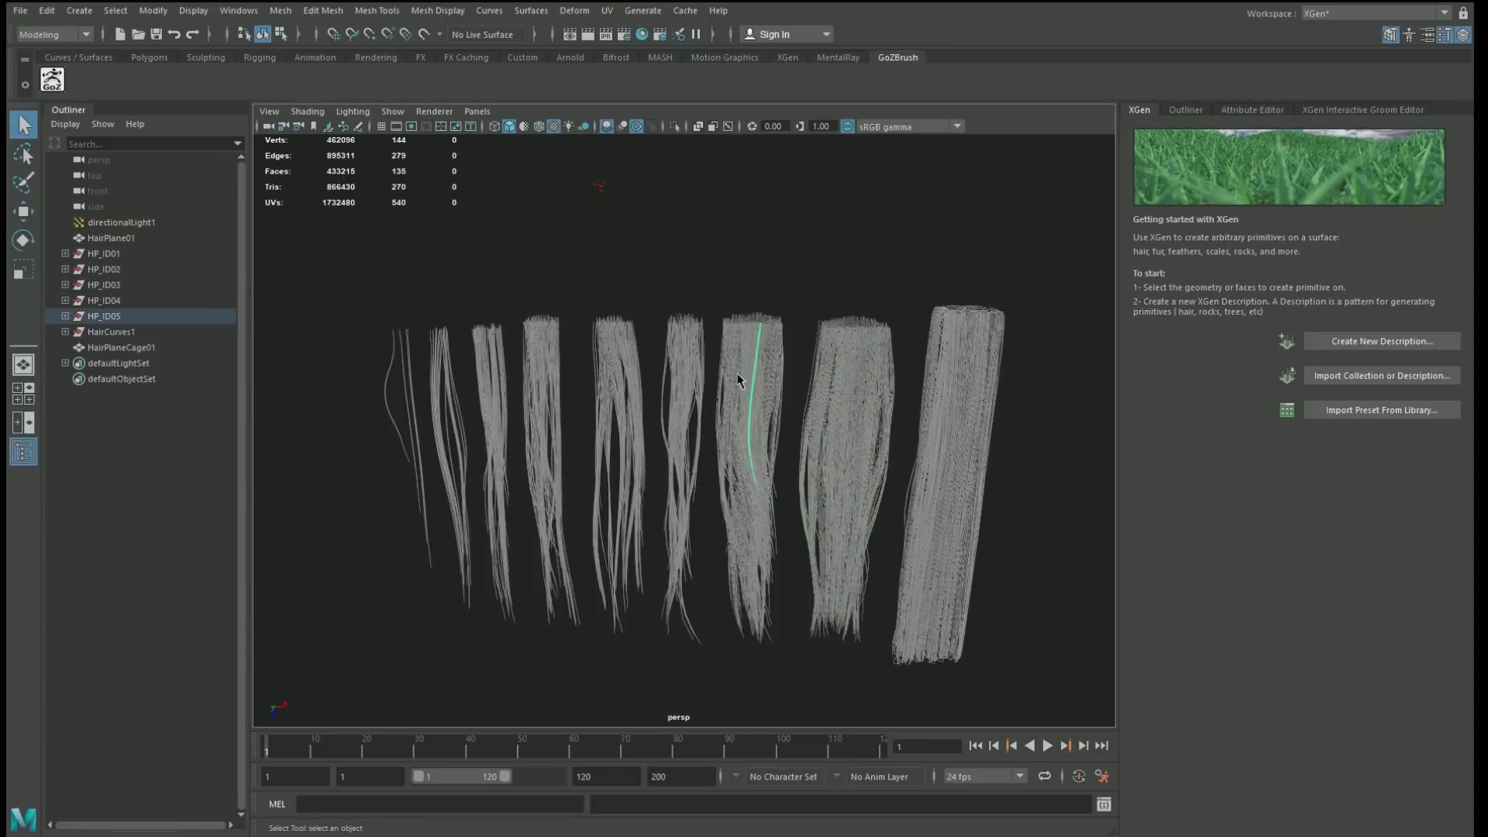
left_click(738, 380)
left_click(676, 383)
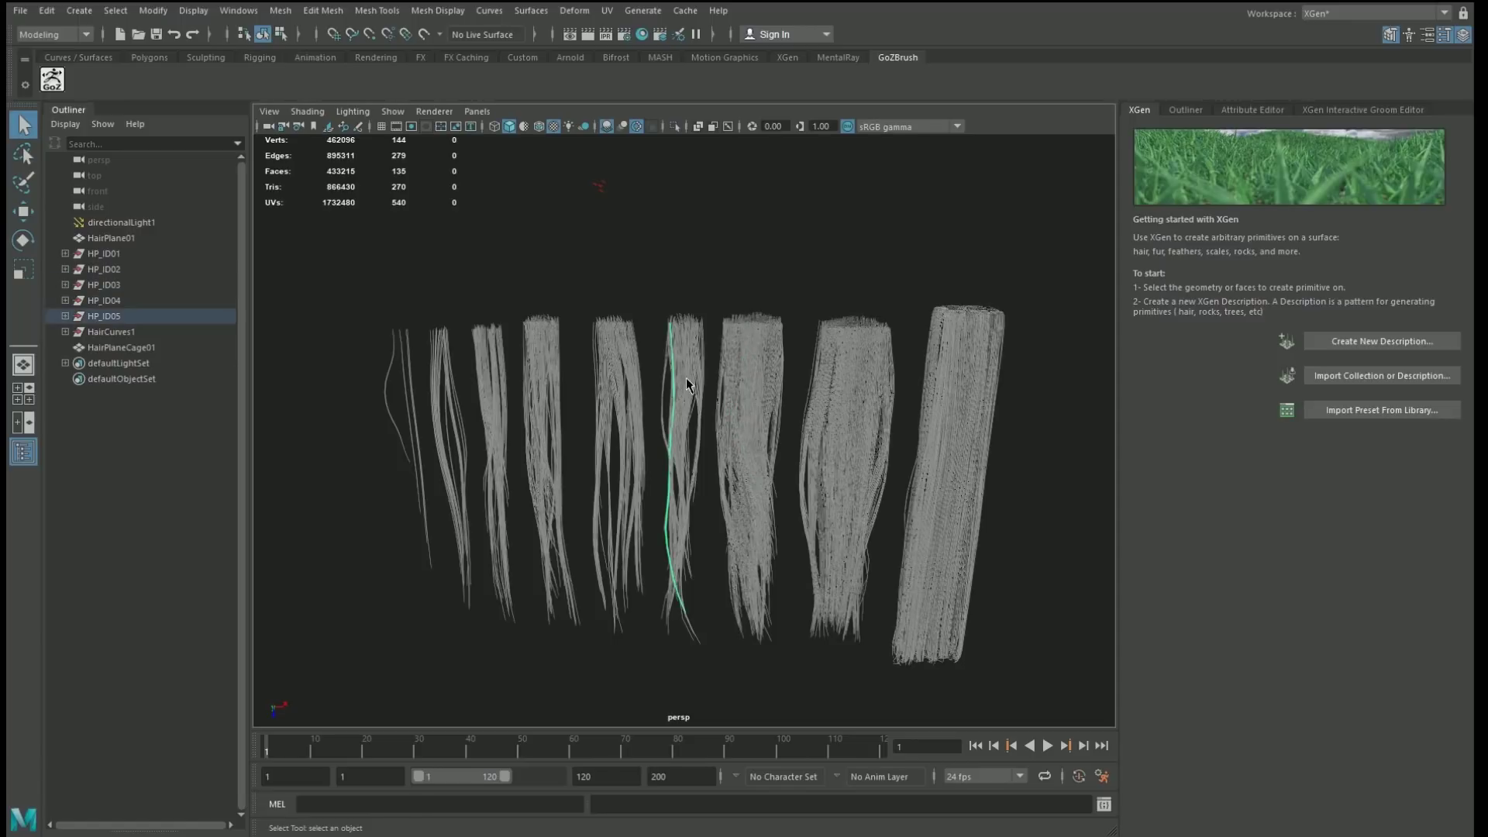
Select all the separated strands across the HP_ID01 to HP_ID05 groups
left_click_drag(1028, 271, 346, 471)
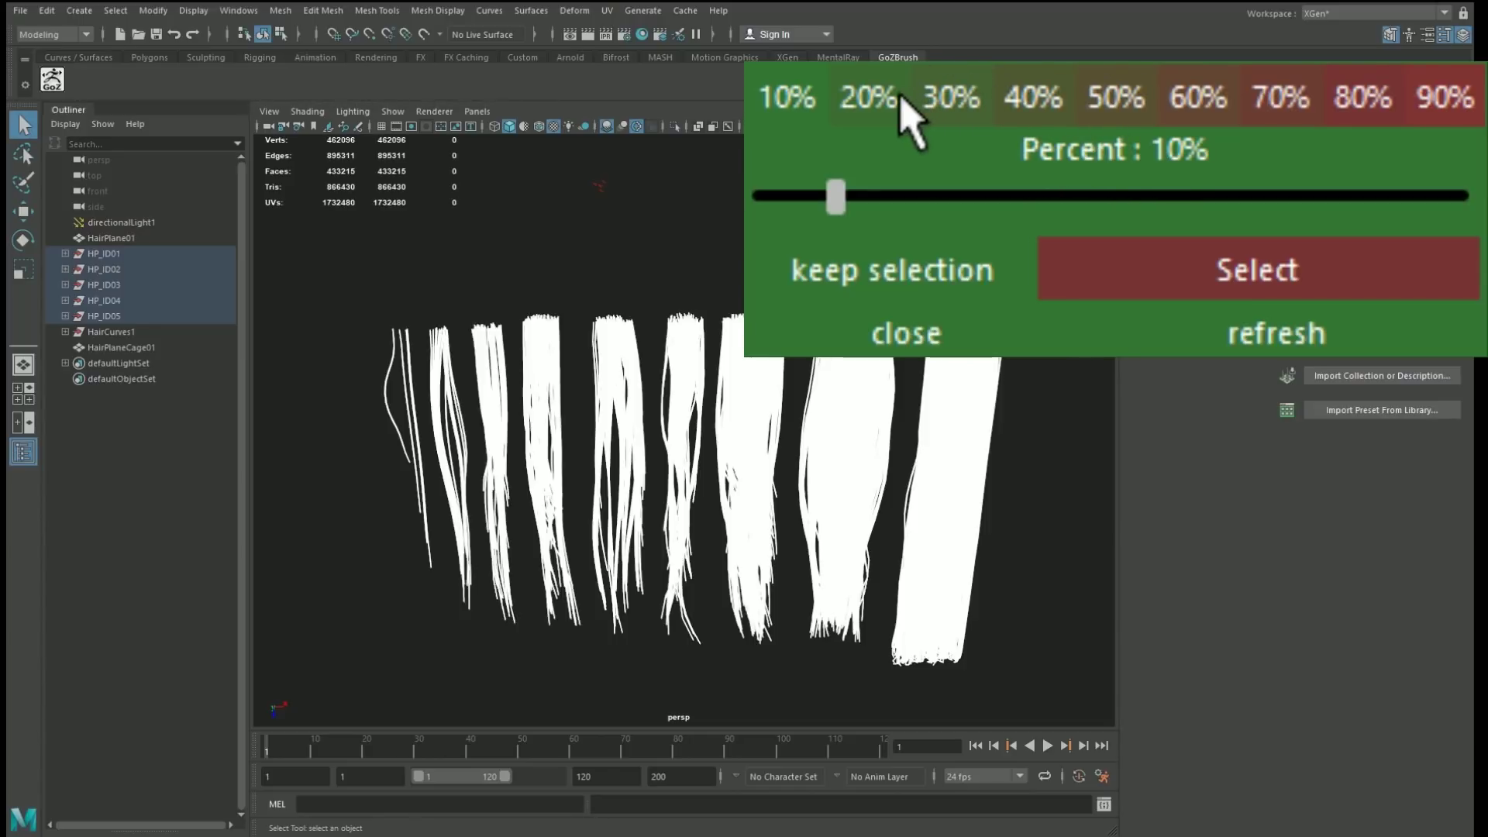
left_click(1049, 378)
left_click_drag(1018, 486, 320, 372)
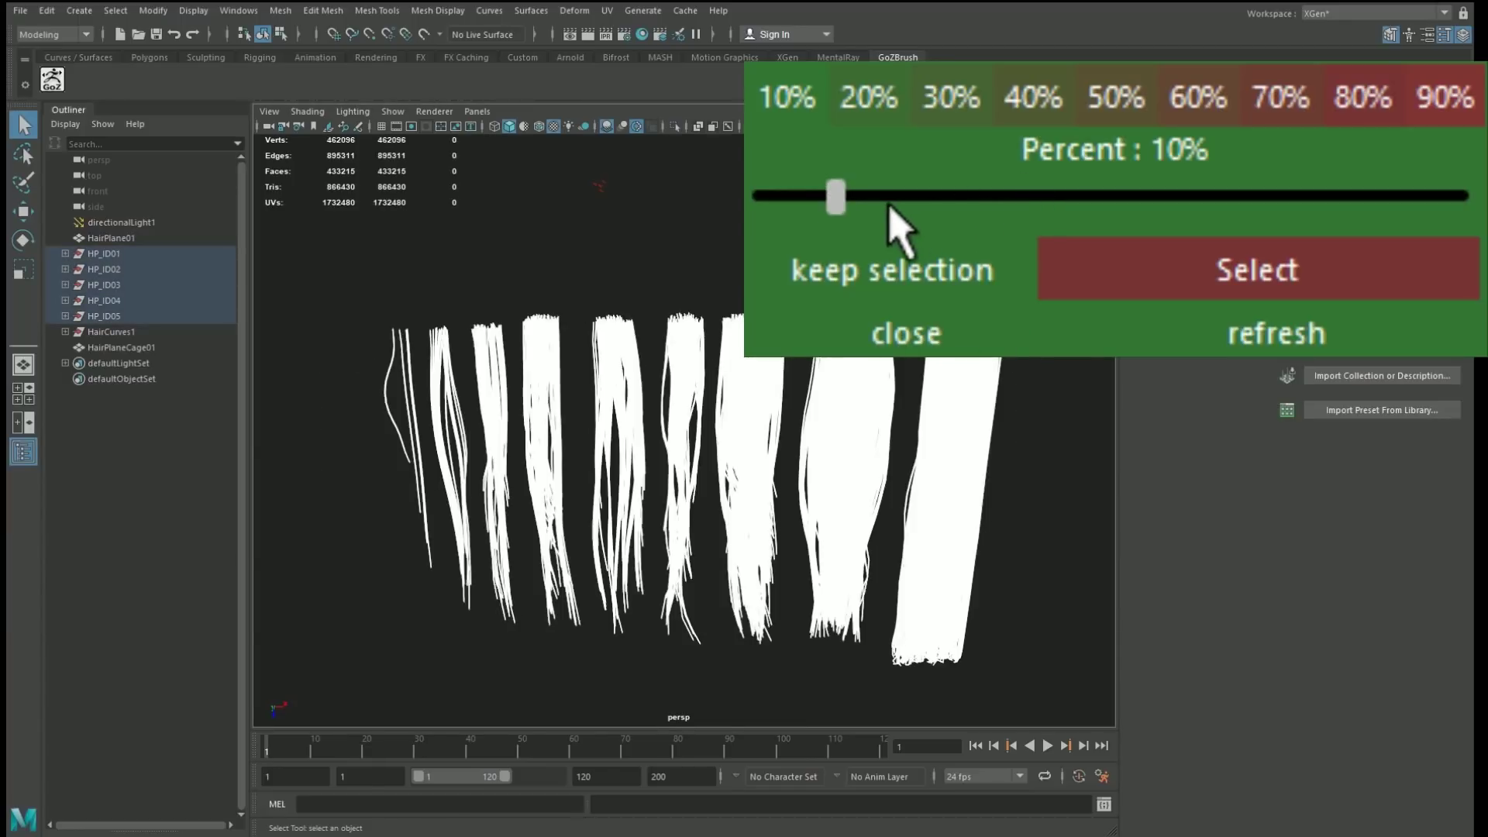
Set the random-selection percentage to 20% and reduce the strand selection to a random subset twice in a row
left_click_drag(835, 195, 878, 193)
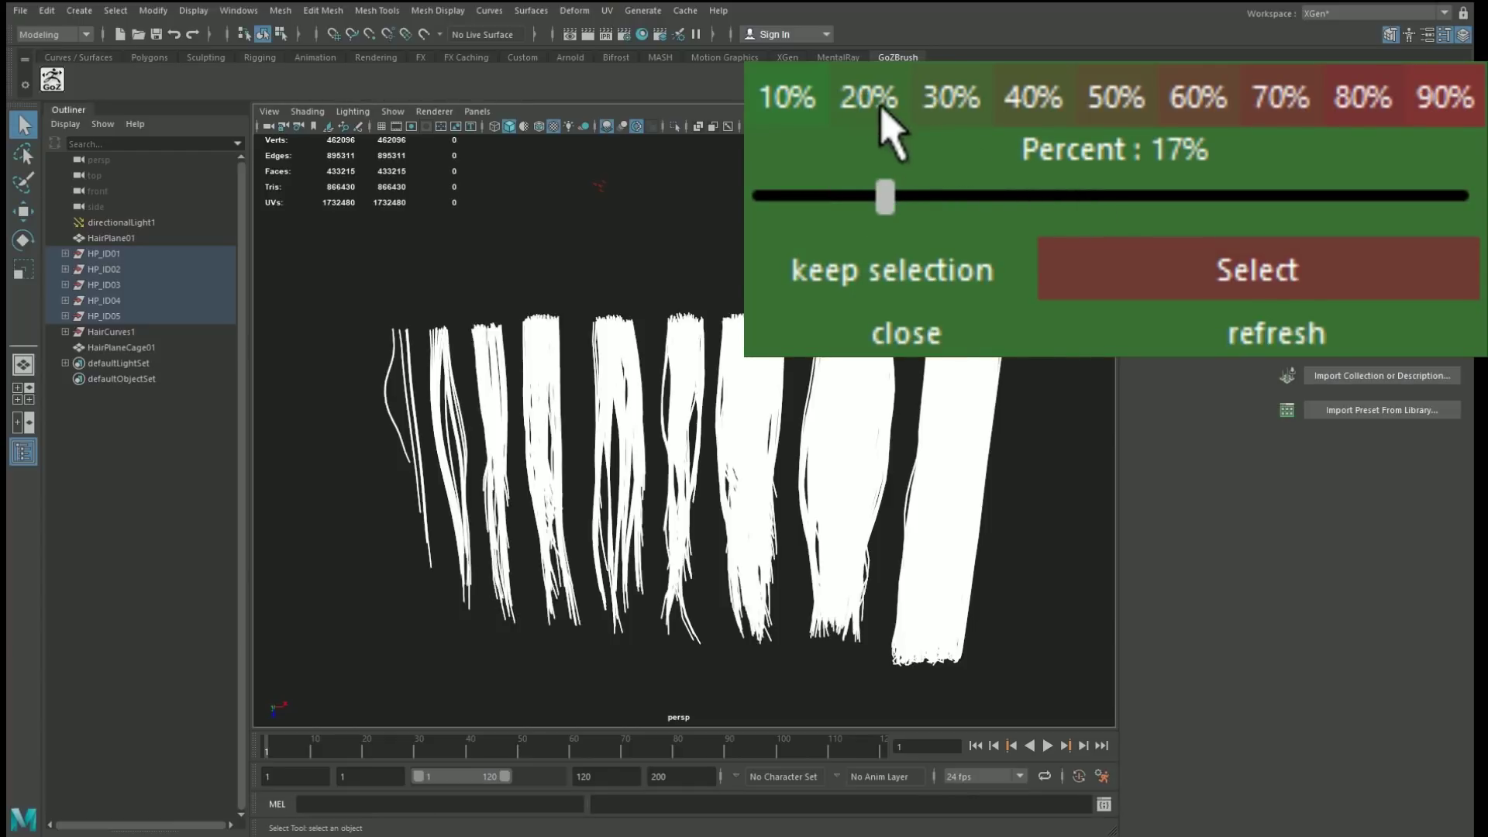
left_click_drag(885, 195, 903, 194)
left_click(1252, 283)
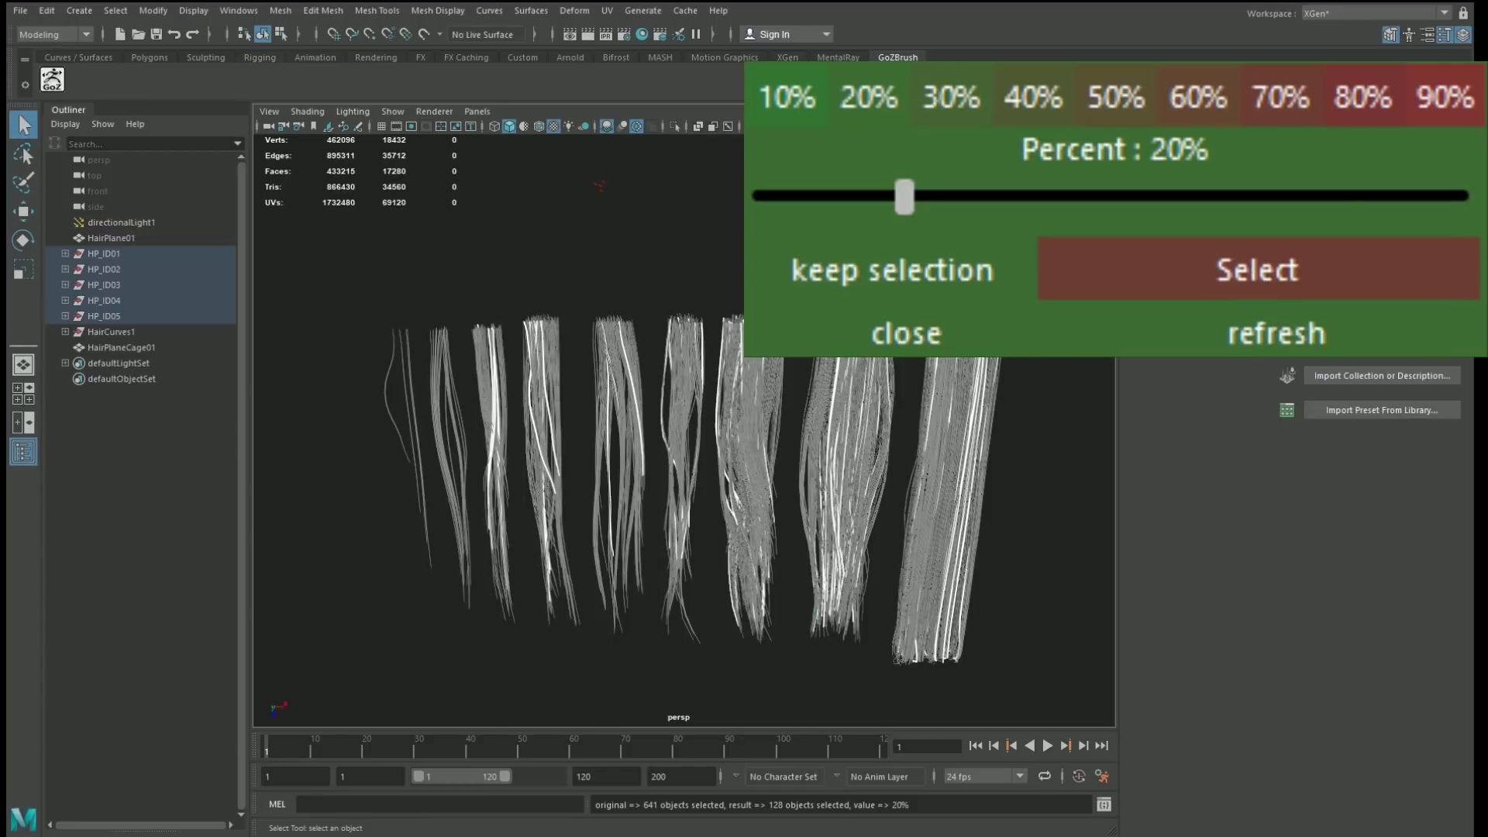
left_click(1242, 258)
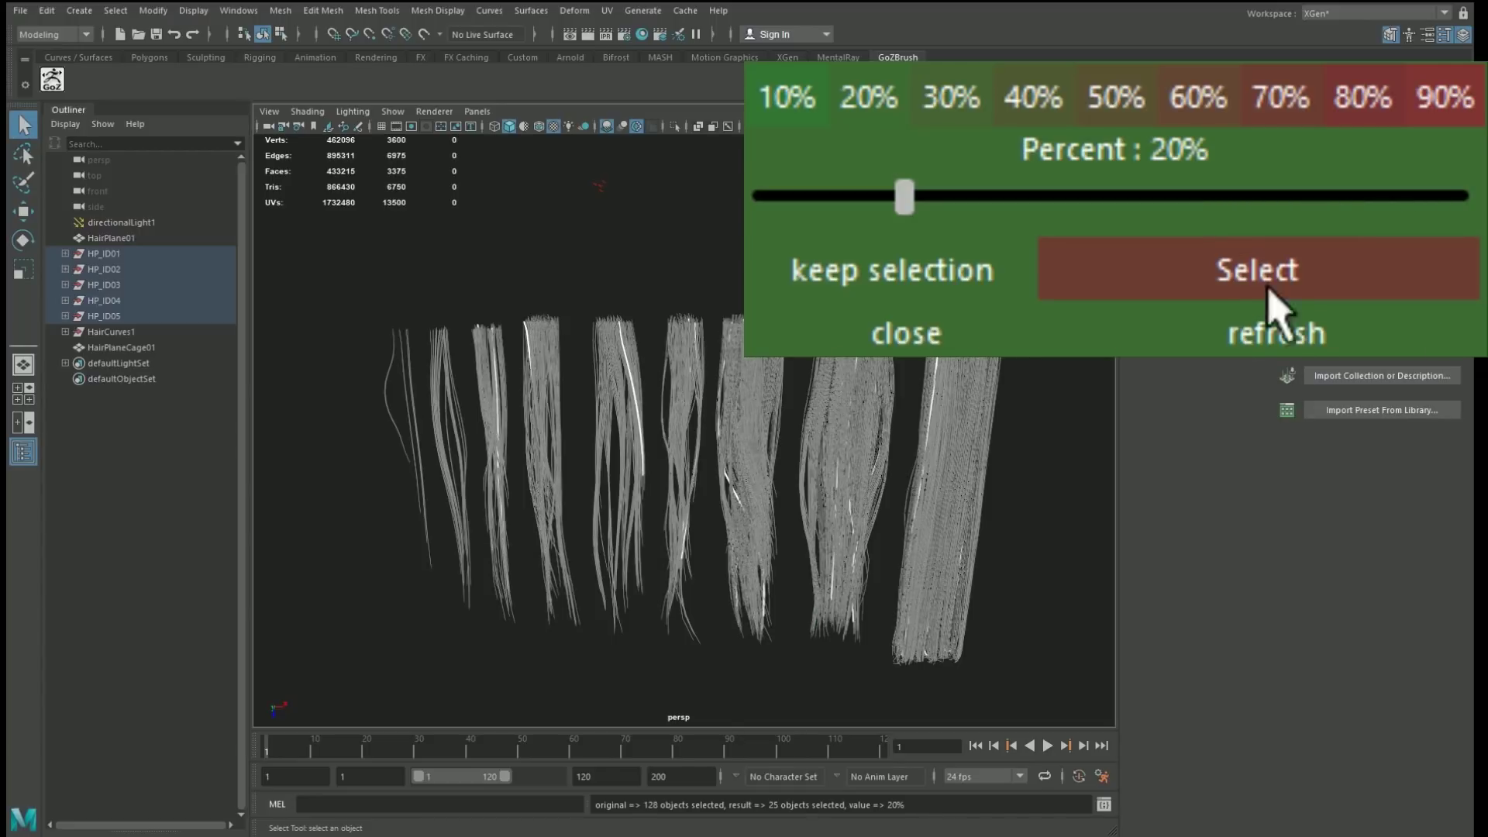
Reselect all the strands, pick a random 20% of them, and clear the selection
left_click_drag(1047, 474, 404, 374)
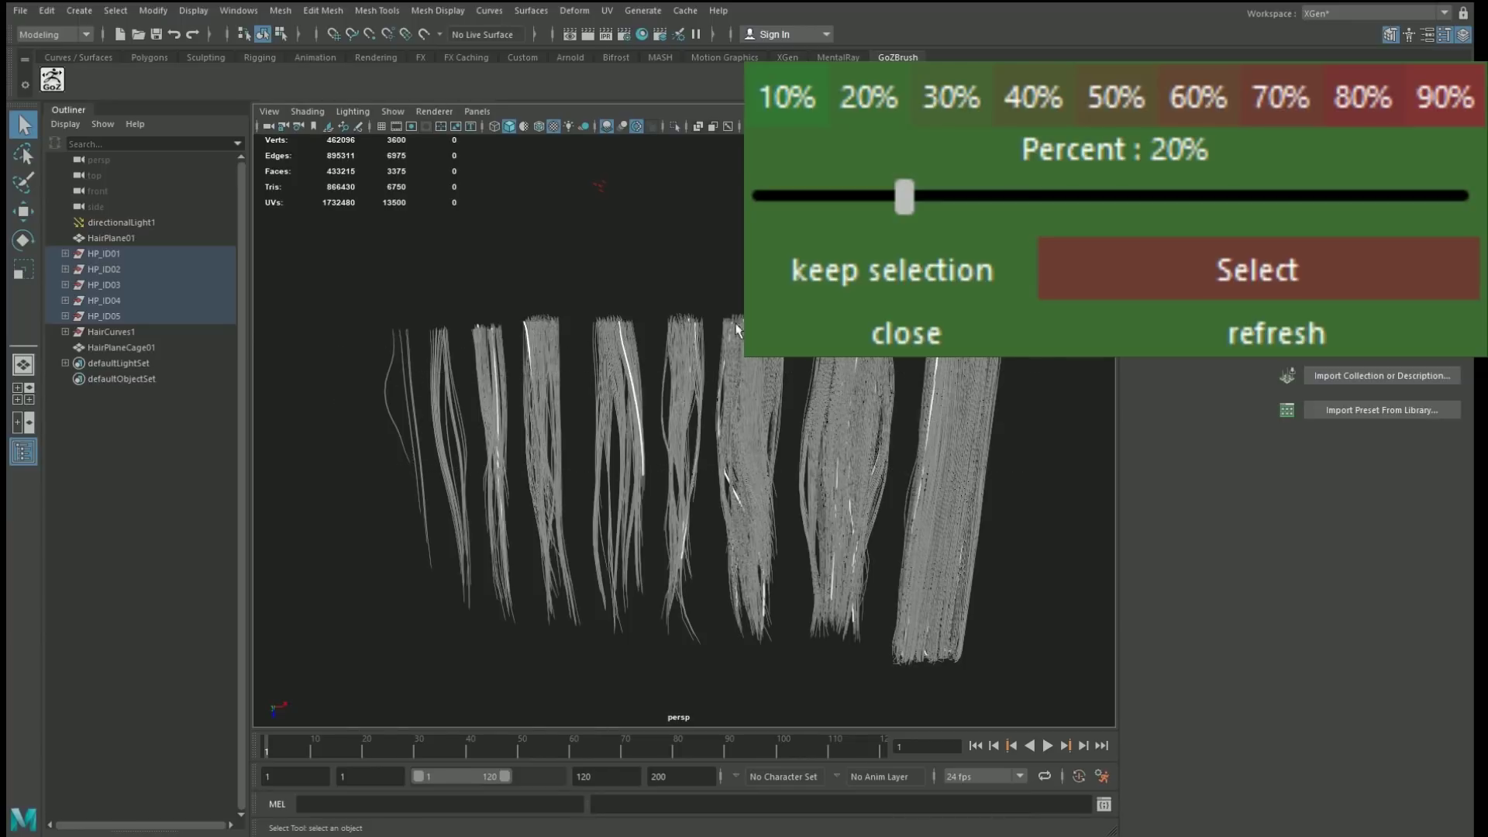
left_click(1383, 341)
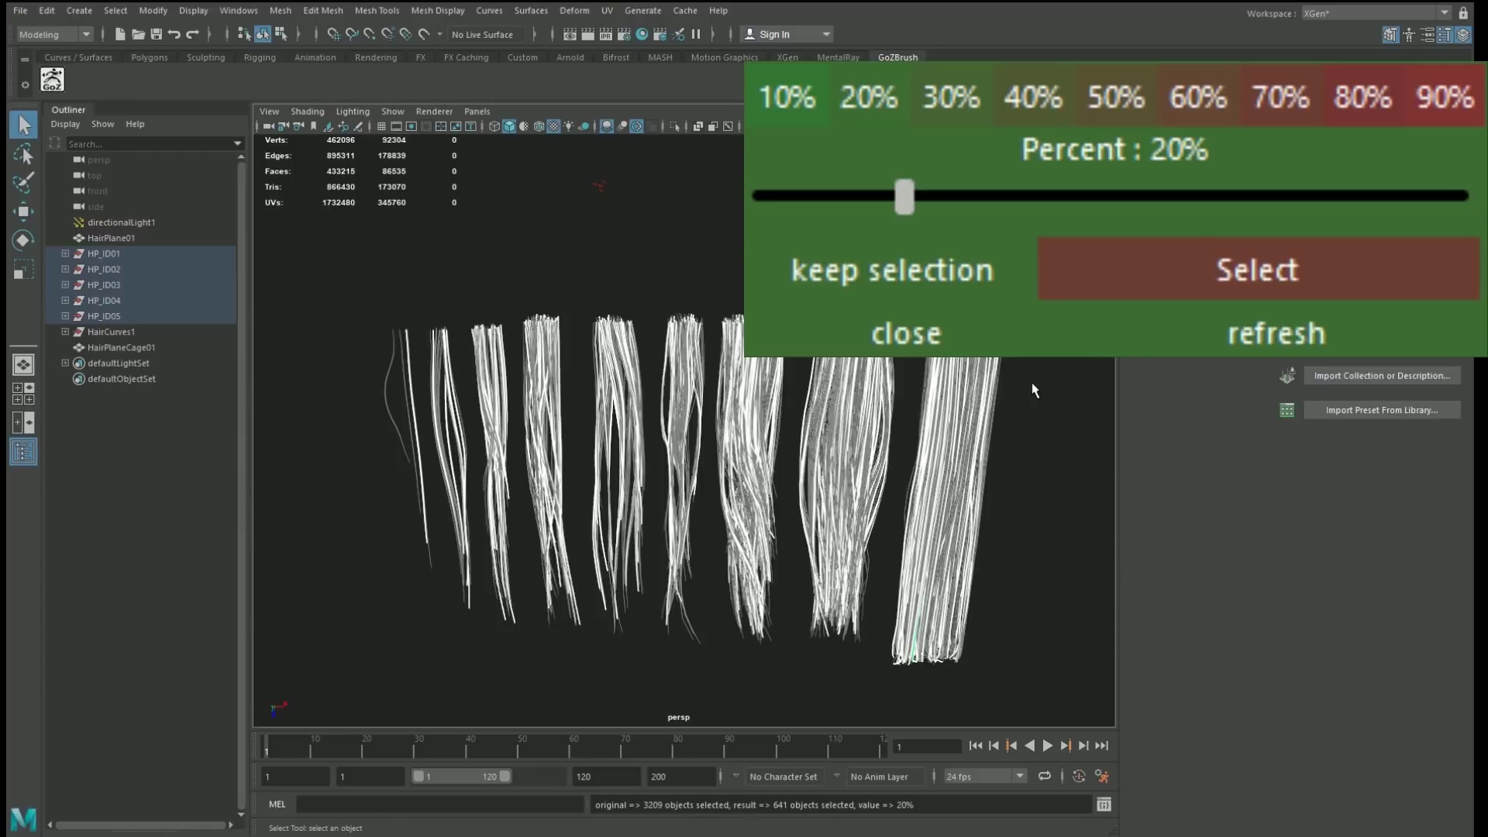
left_click(1034, 389)
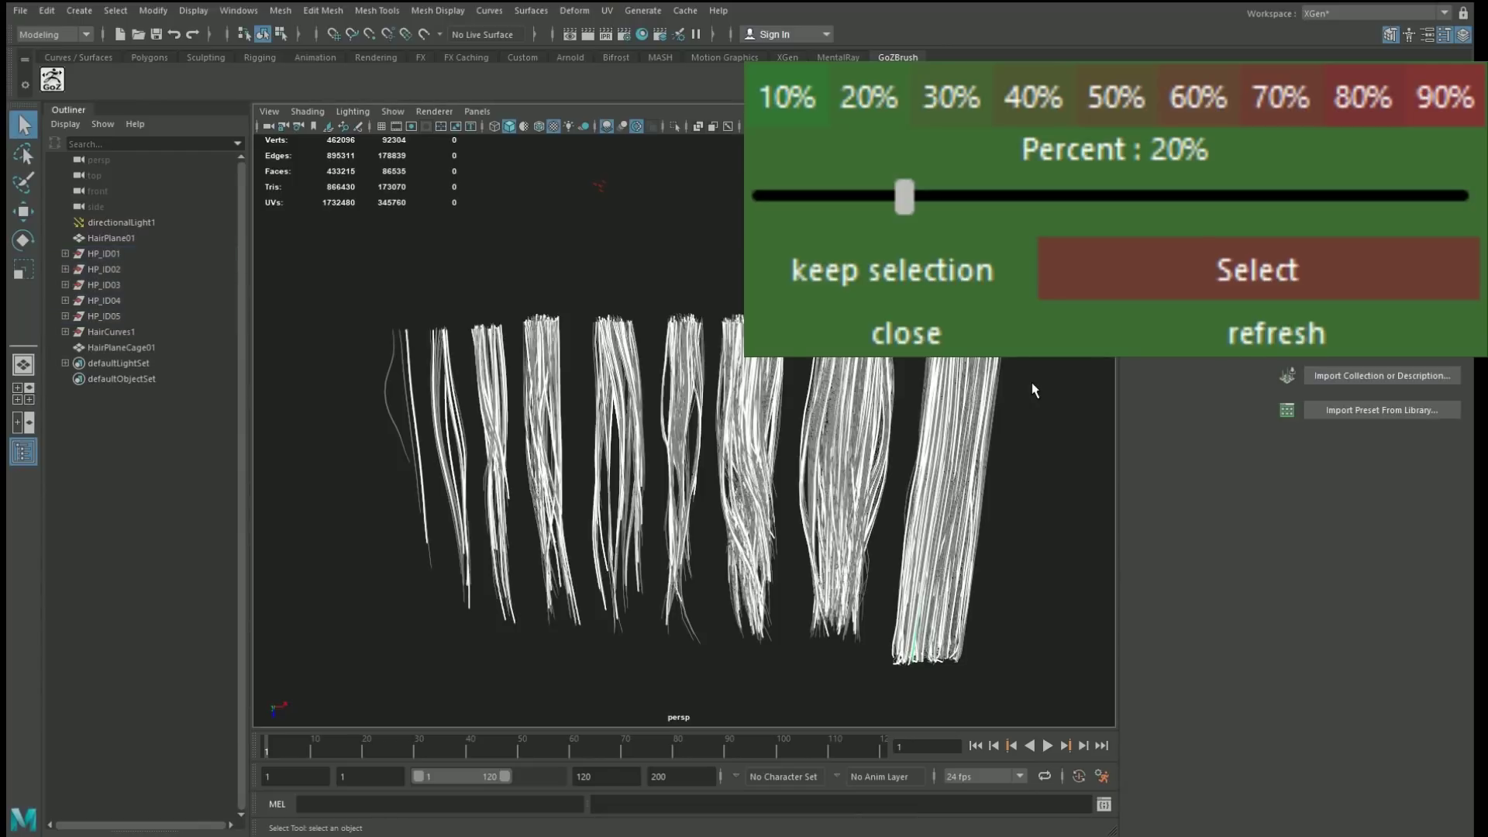
left_click(728, 383)
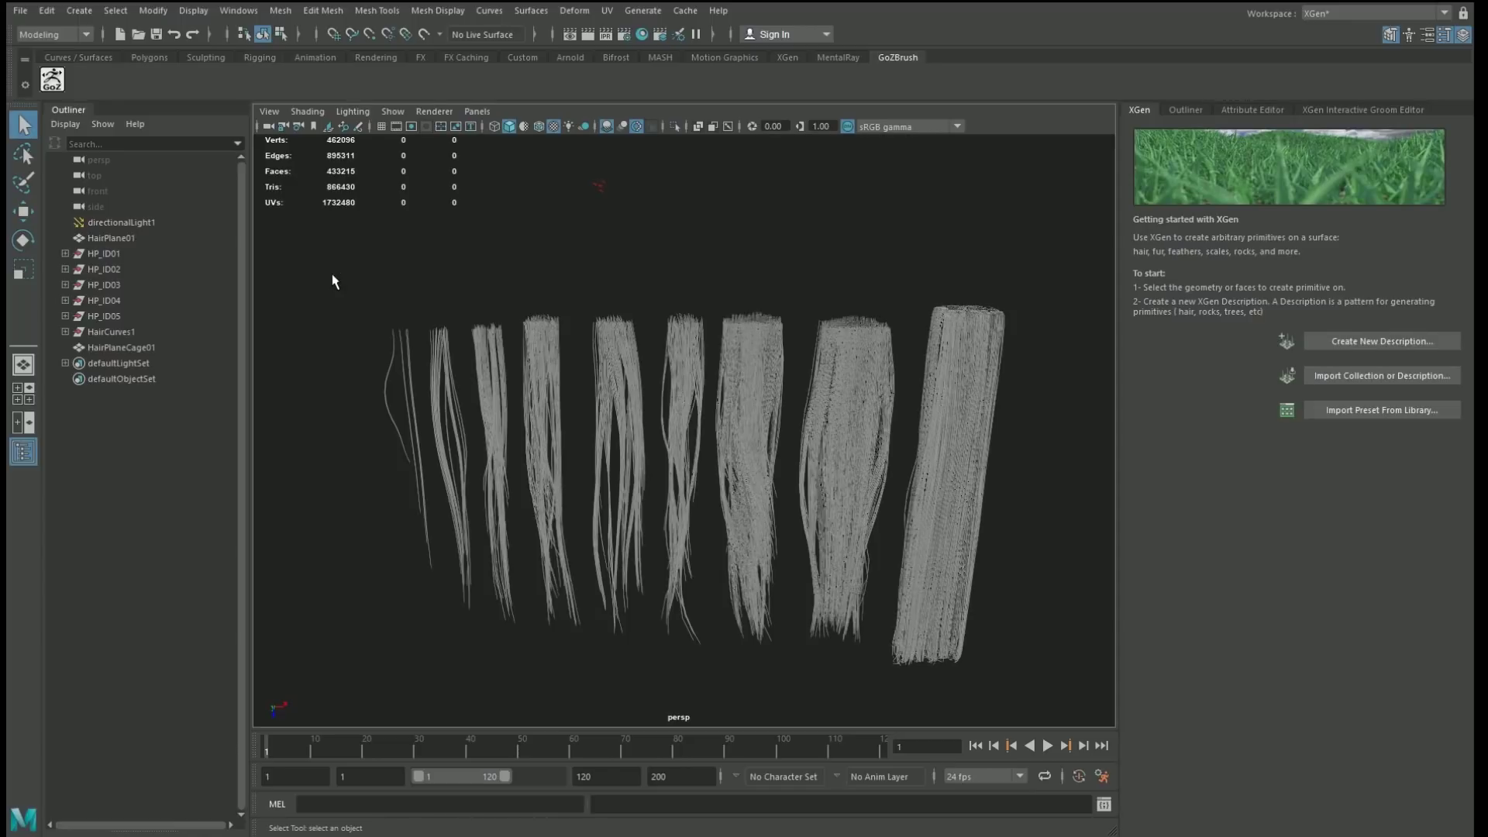
Select the HP_ID04, HP_ID03 and HP_ID01 strand meshes in the clumps to examine their distribution, and clear the selection
left_click_drag(334, 281, 634, 651, "alt")
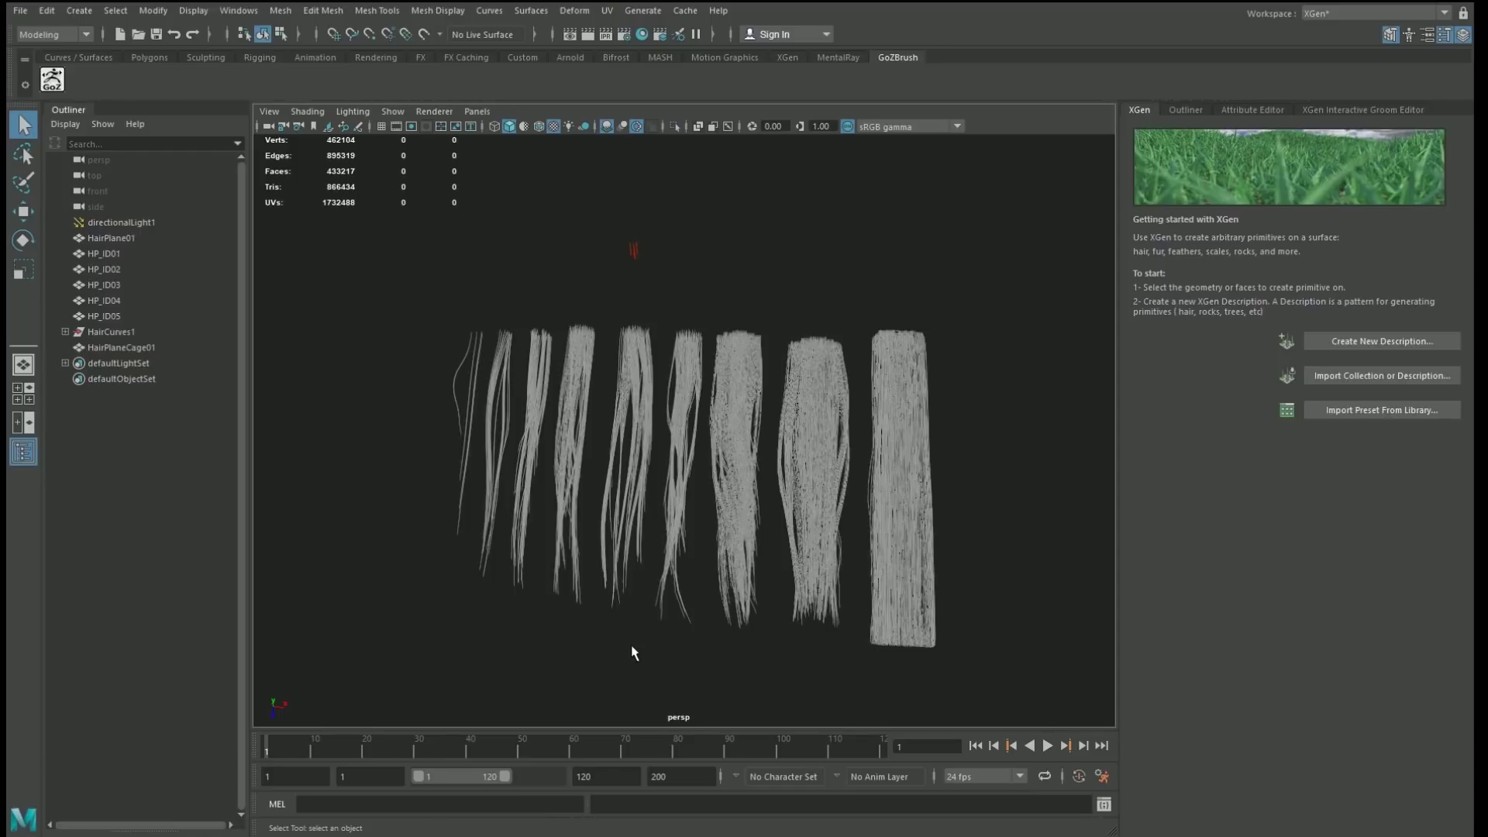
left_click_drag(676, 257, 737, 381, "alt")
left_click(840, 398)
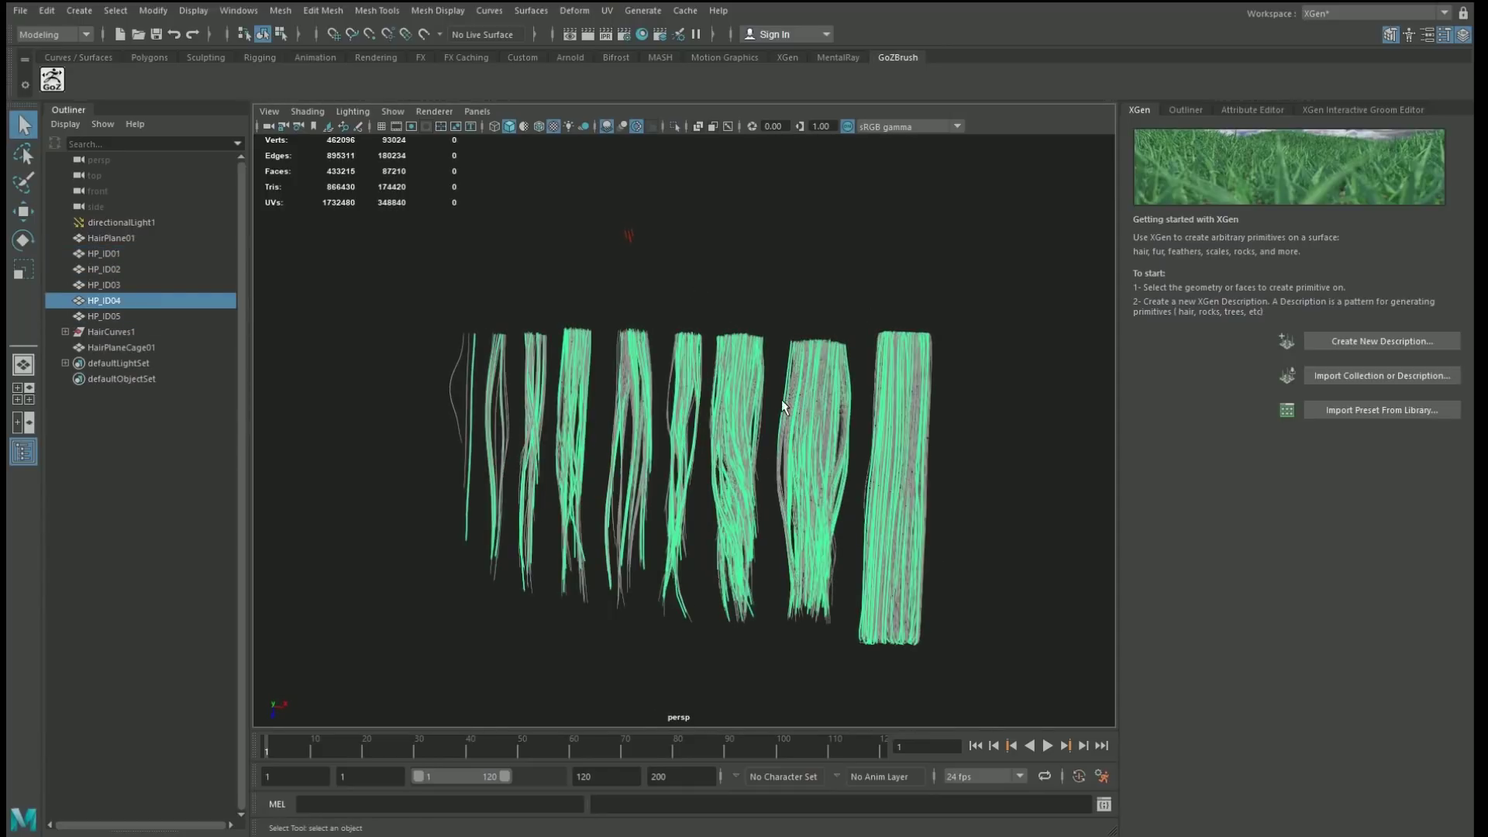
left_click(639, 407)
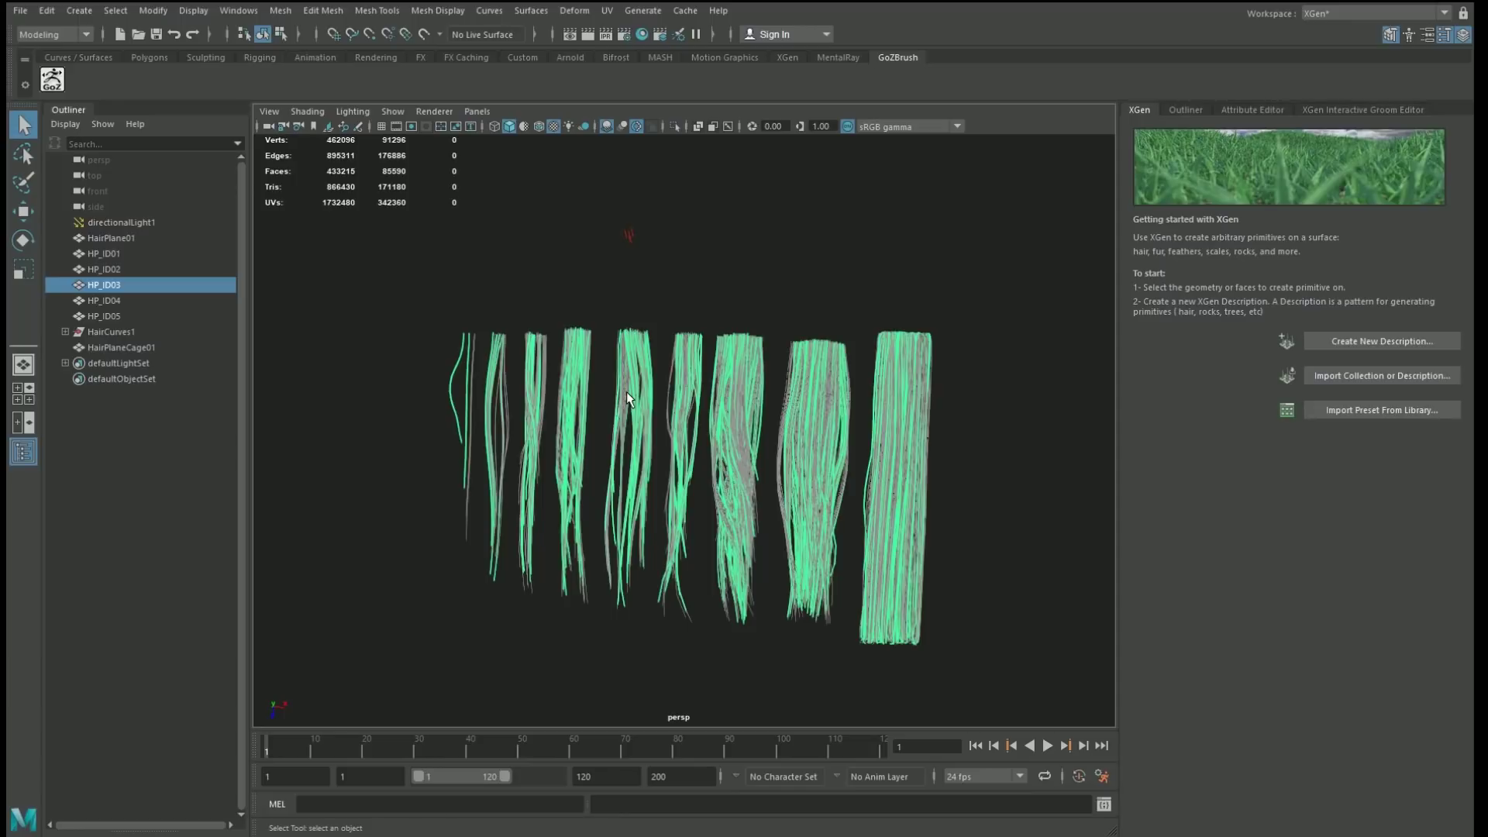
left_click(881, 260)
left_click_drag(810, 256, 881, 388, "alt")
left_click(883, 392)
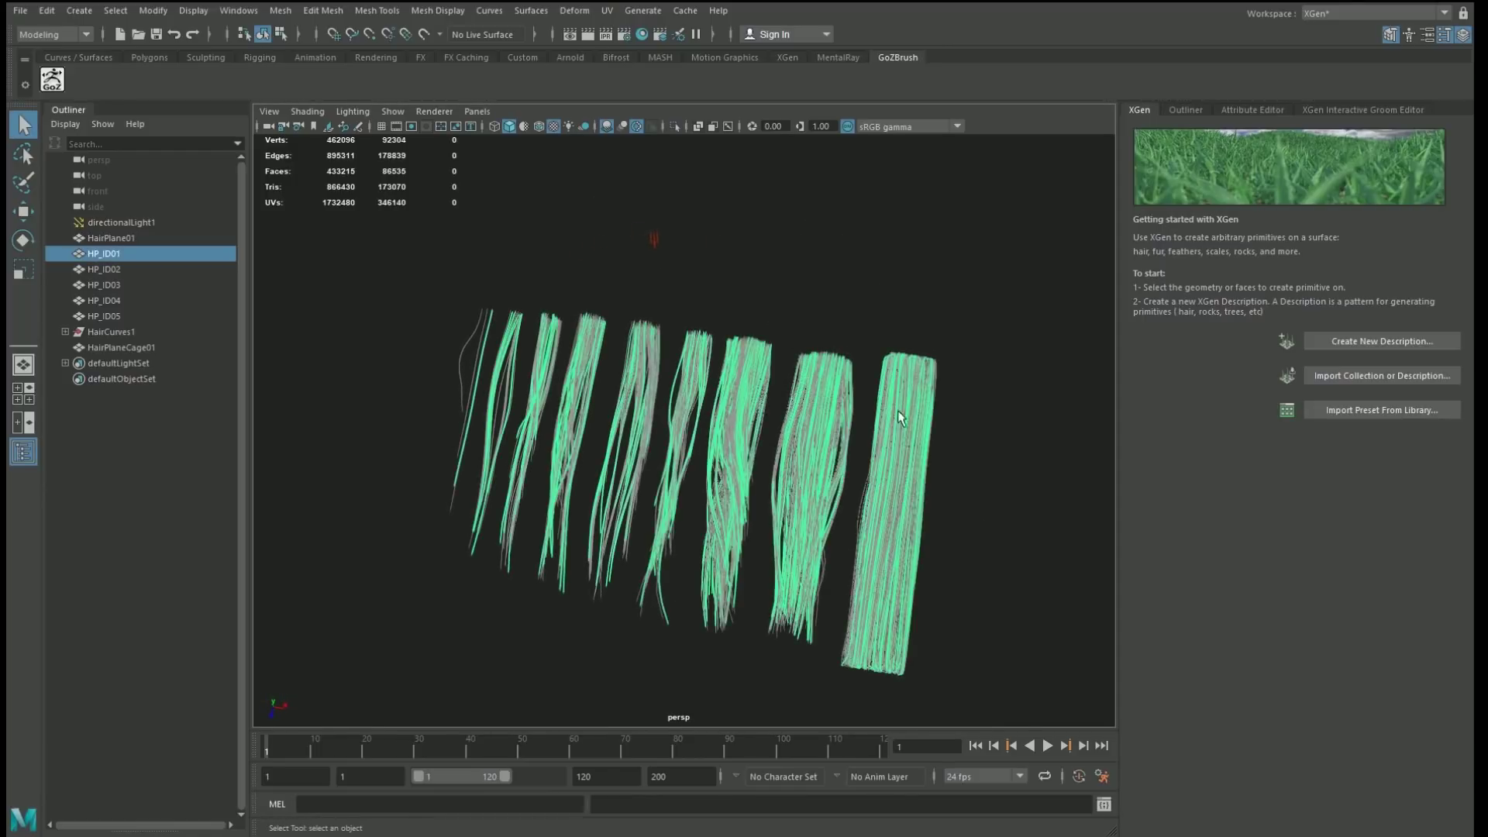
left_click(851, 413)
left_click(832, 411)
left_click(985, 299)
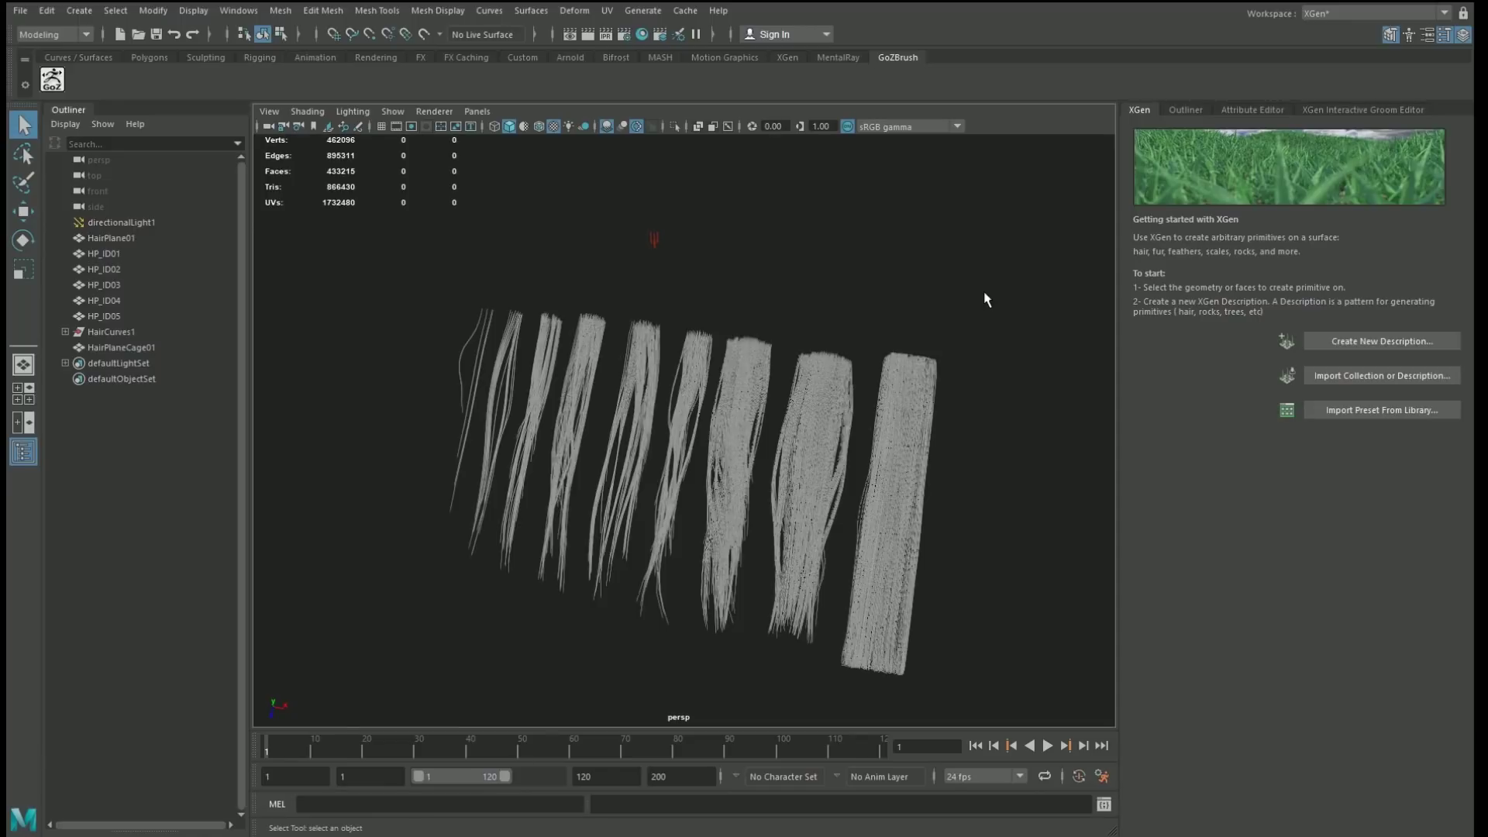
Alternate between the HP_ID05 and HP_ID01 strand meshes to compare how they spread through the clumps, and deselect them
left_click(916, 365)
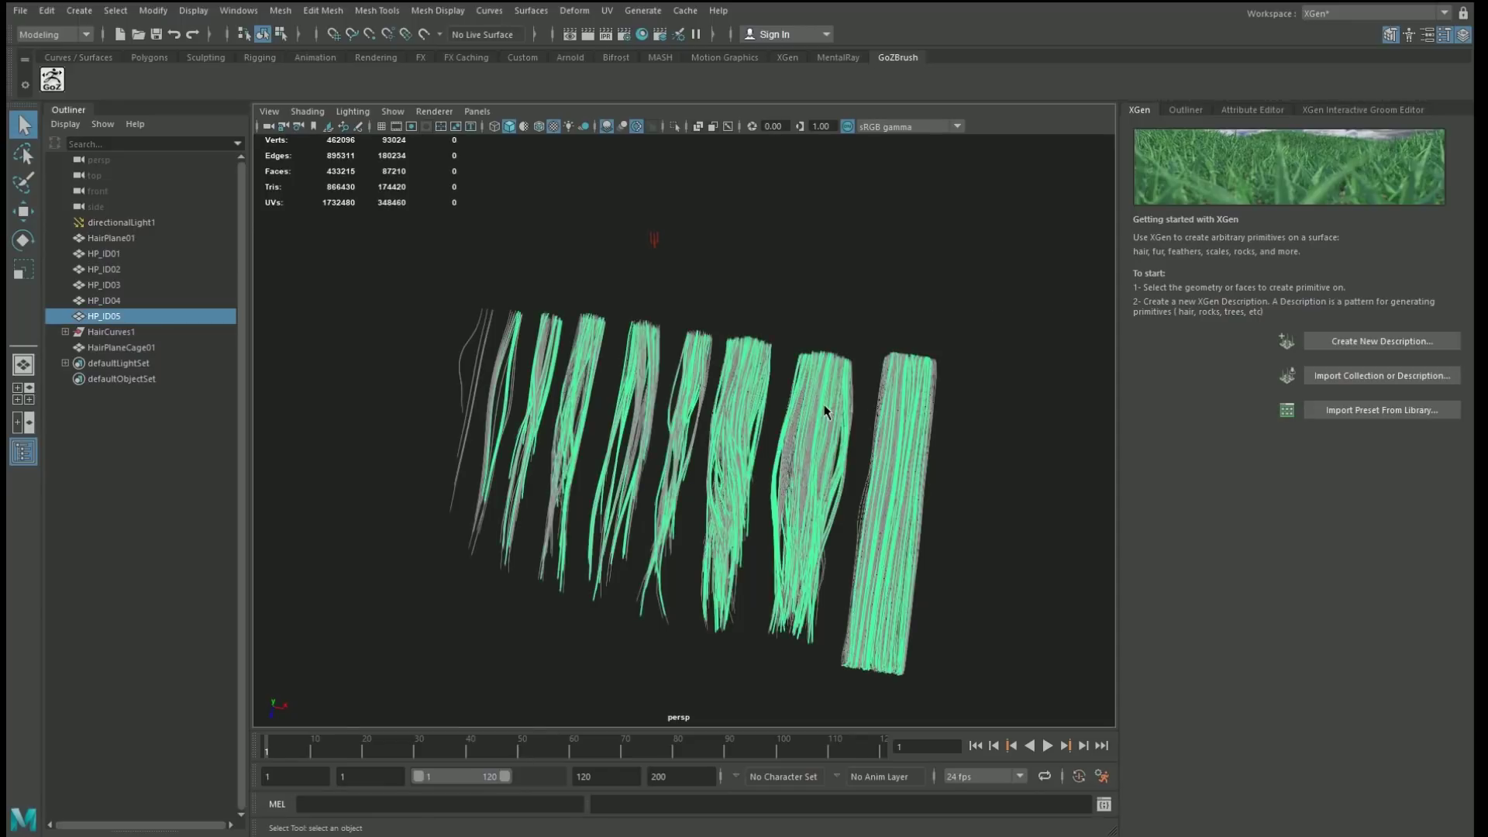
left_click(604, 390)
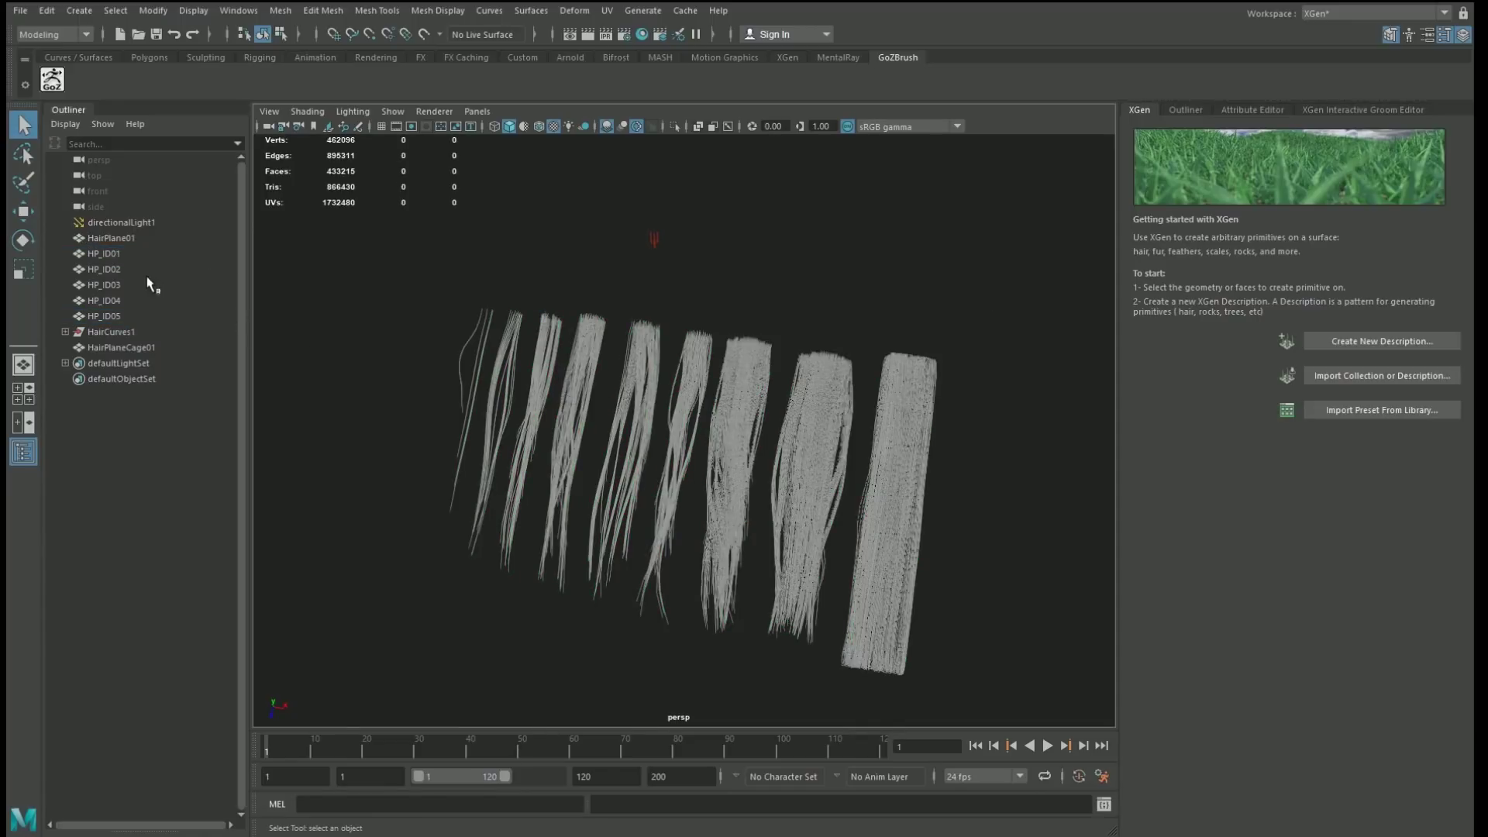
left_click(911, 419)
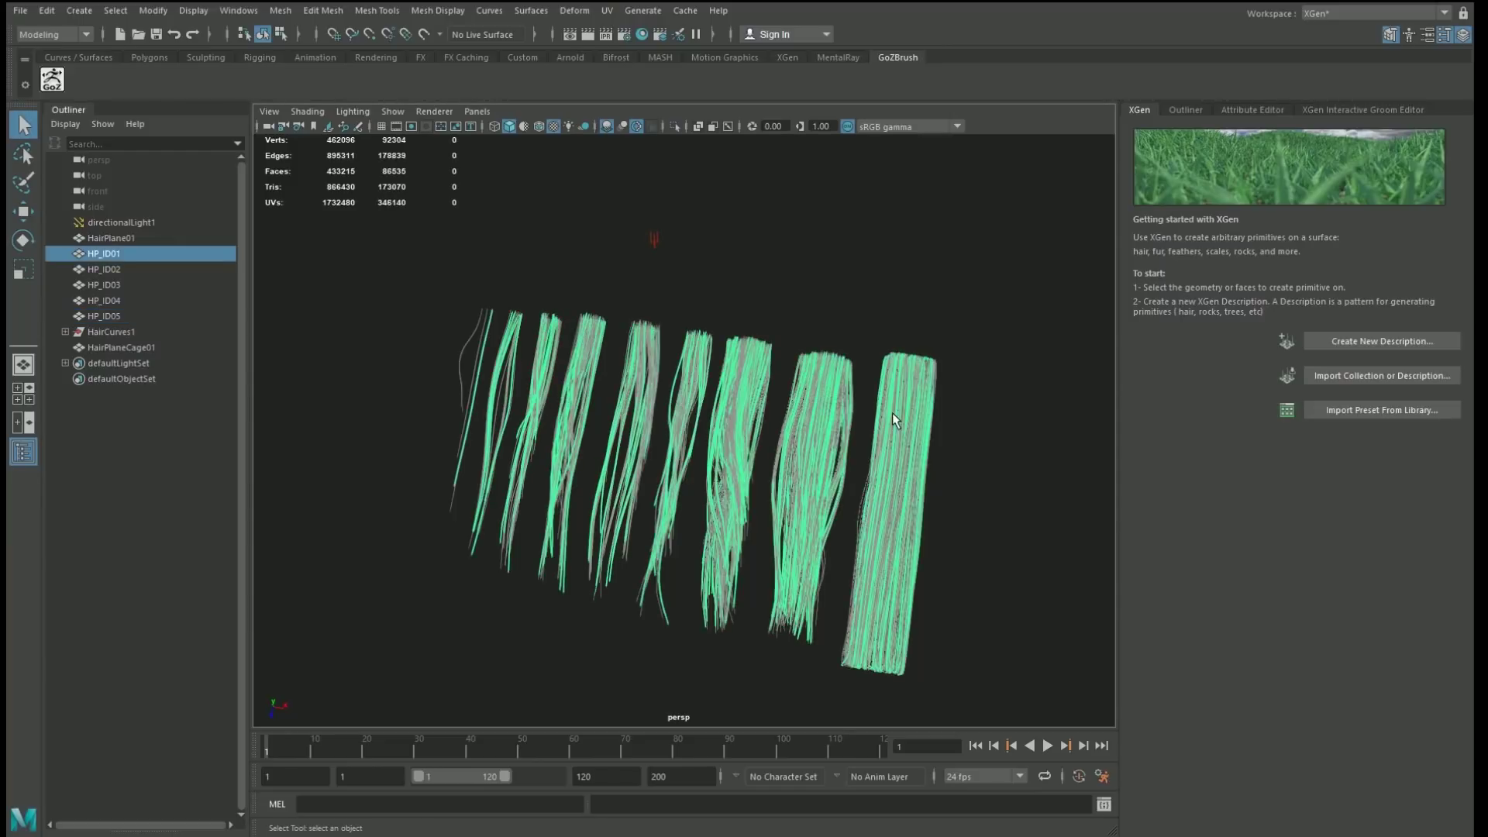
left_click(888, 414)
left_click(902, 416)
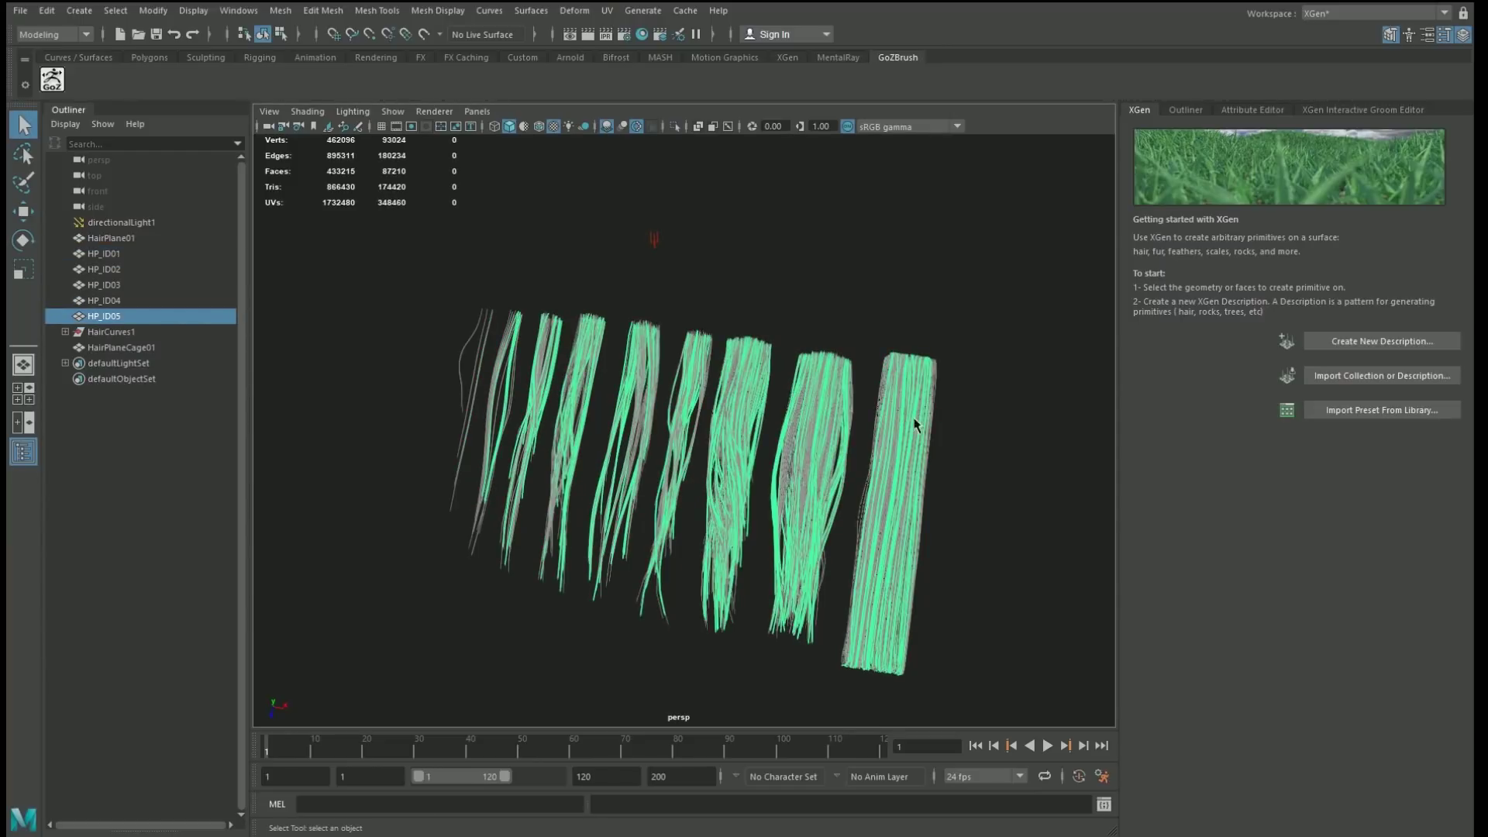
left_click(921, 424)
left_click(974, 412)
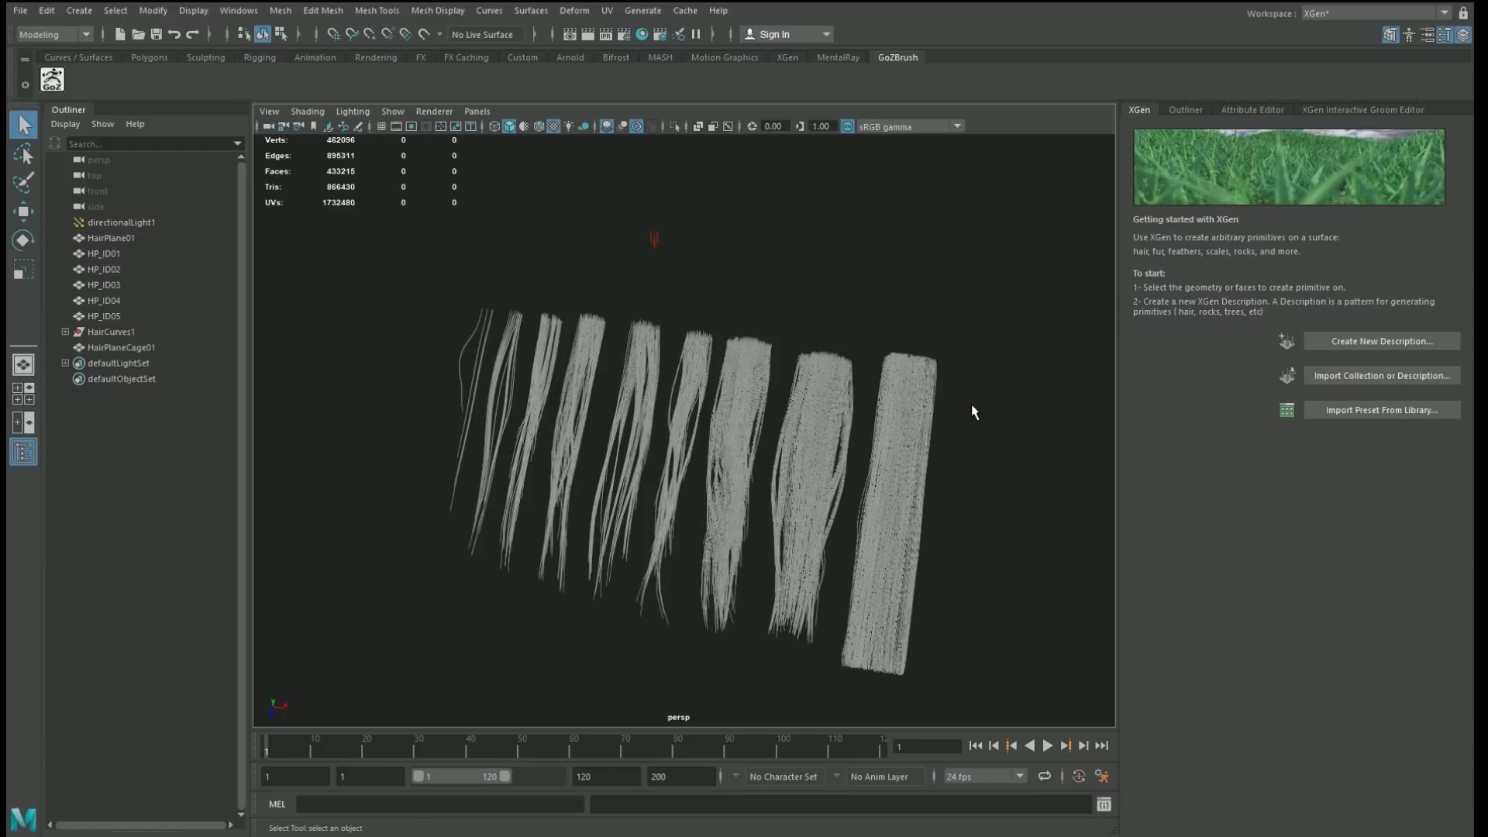
Switch to File Explorer and look through 25.jpg, 50.jpg, 75.jpg and black.jpg in the BakingTextures folder
key("alt+Tab")
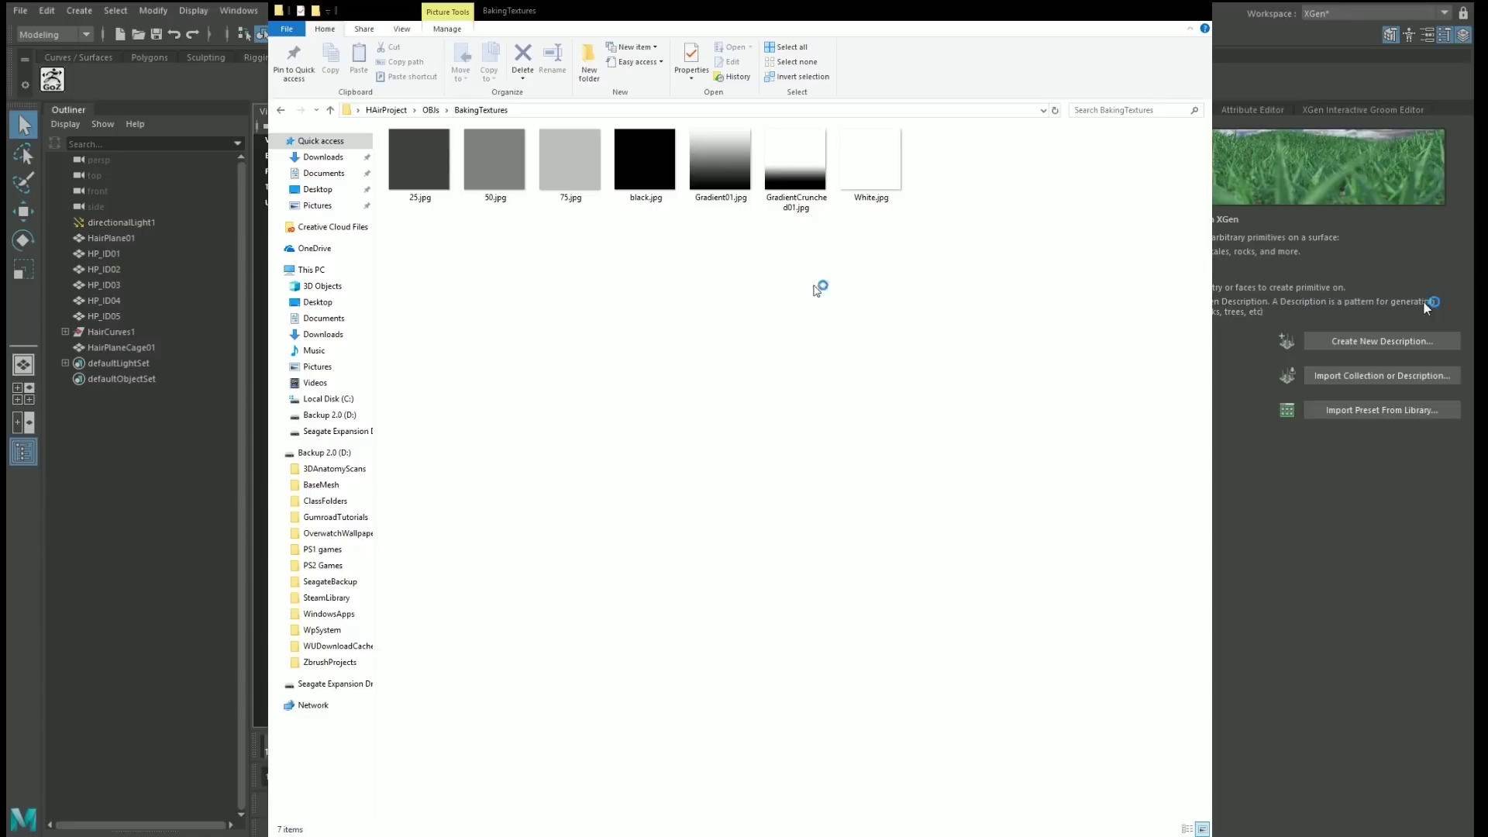
left_click(431, 167)
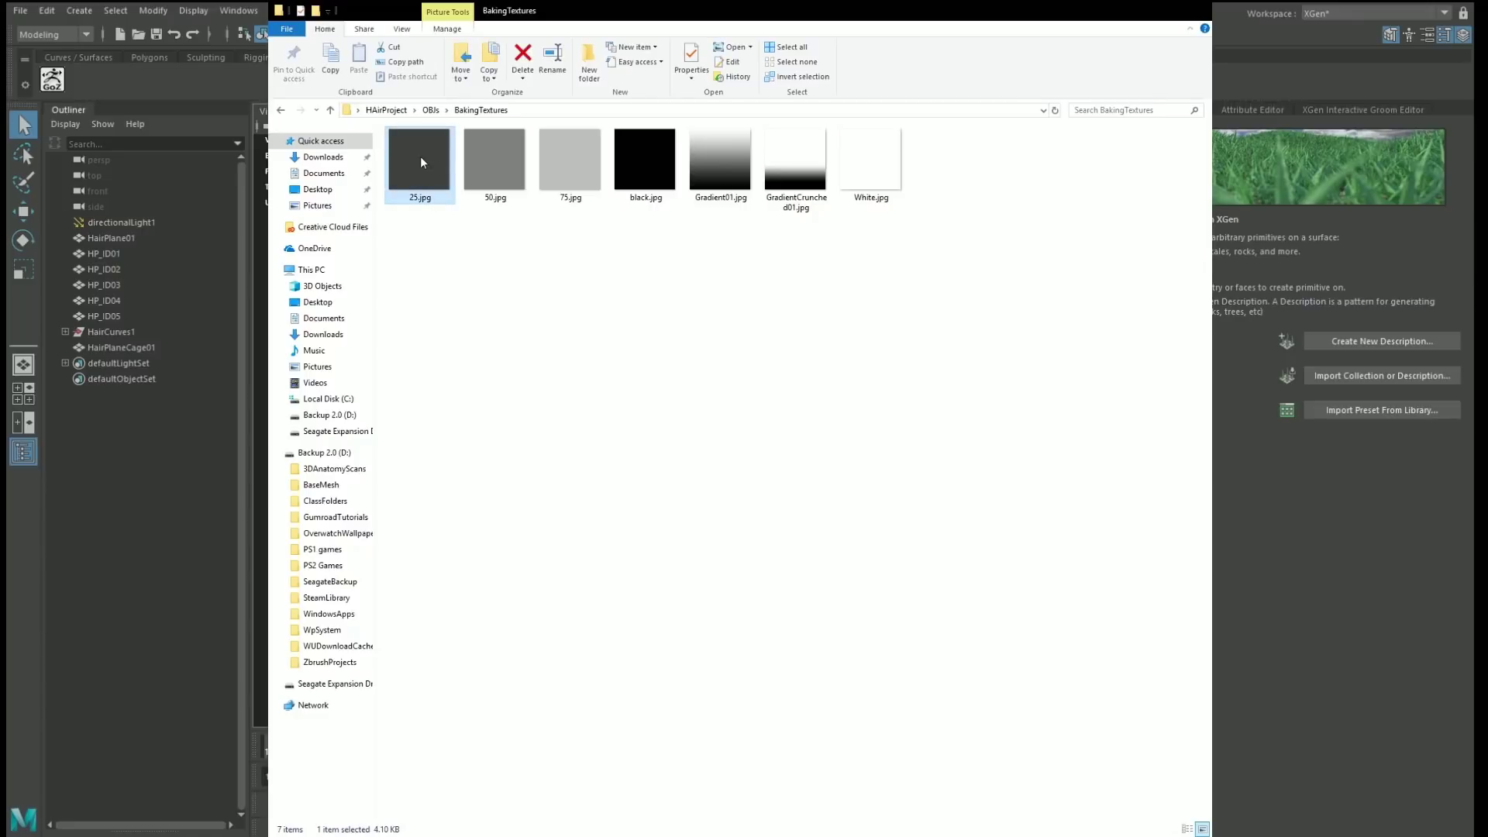
left_click(491, 157)
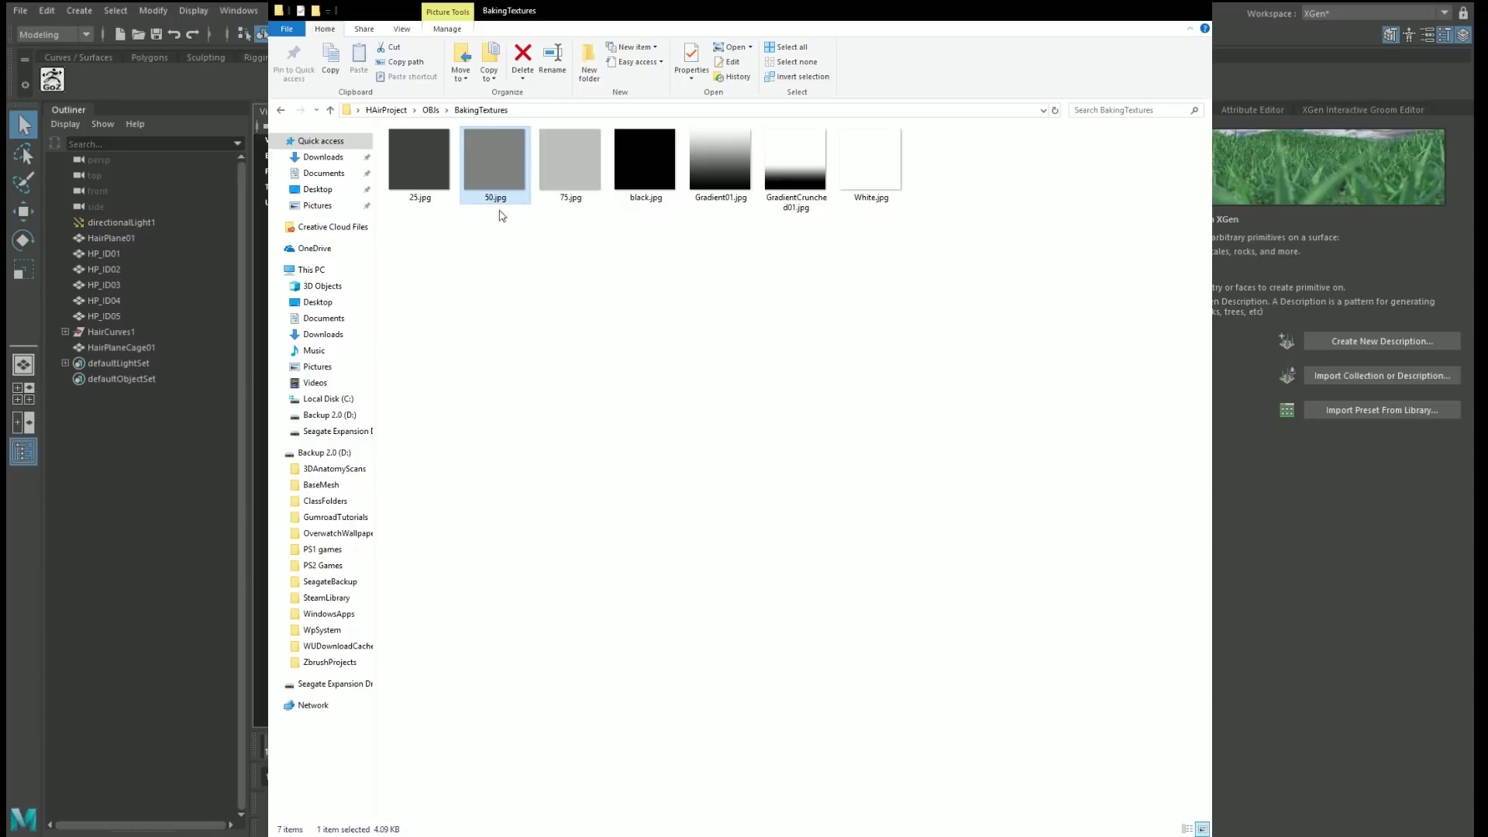
double_click(598, 158)
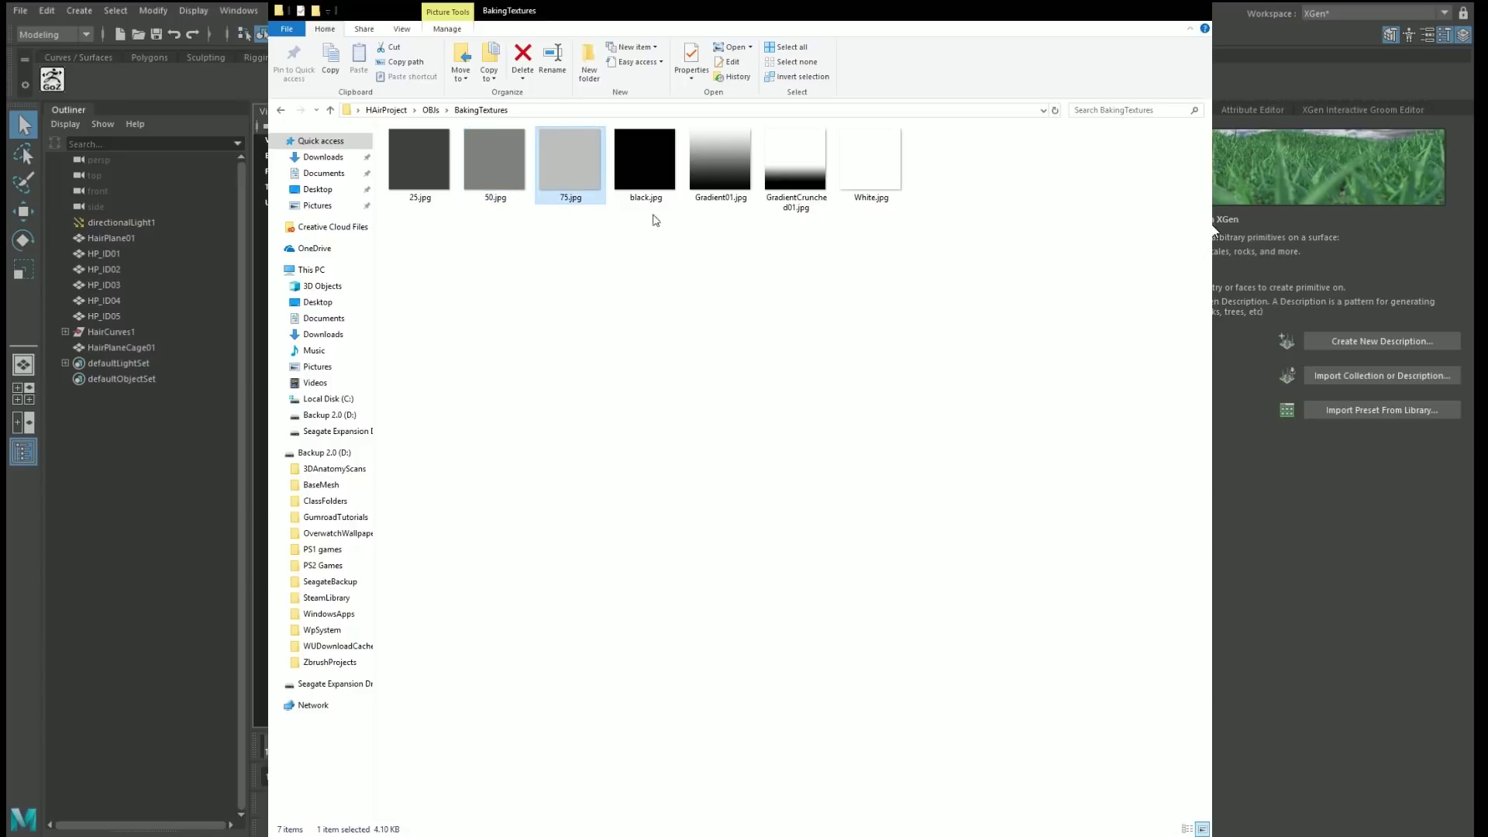
left_click(649, 178)
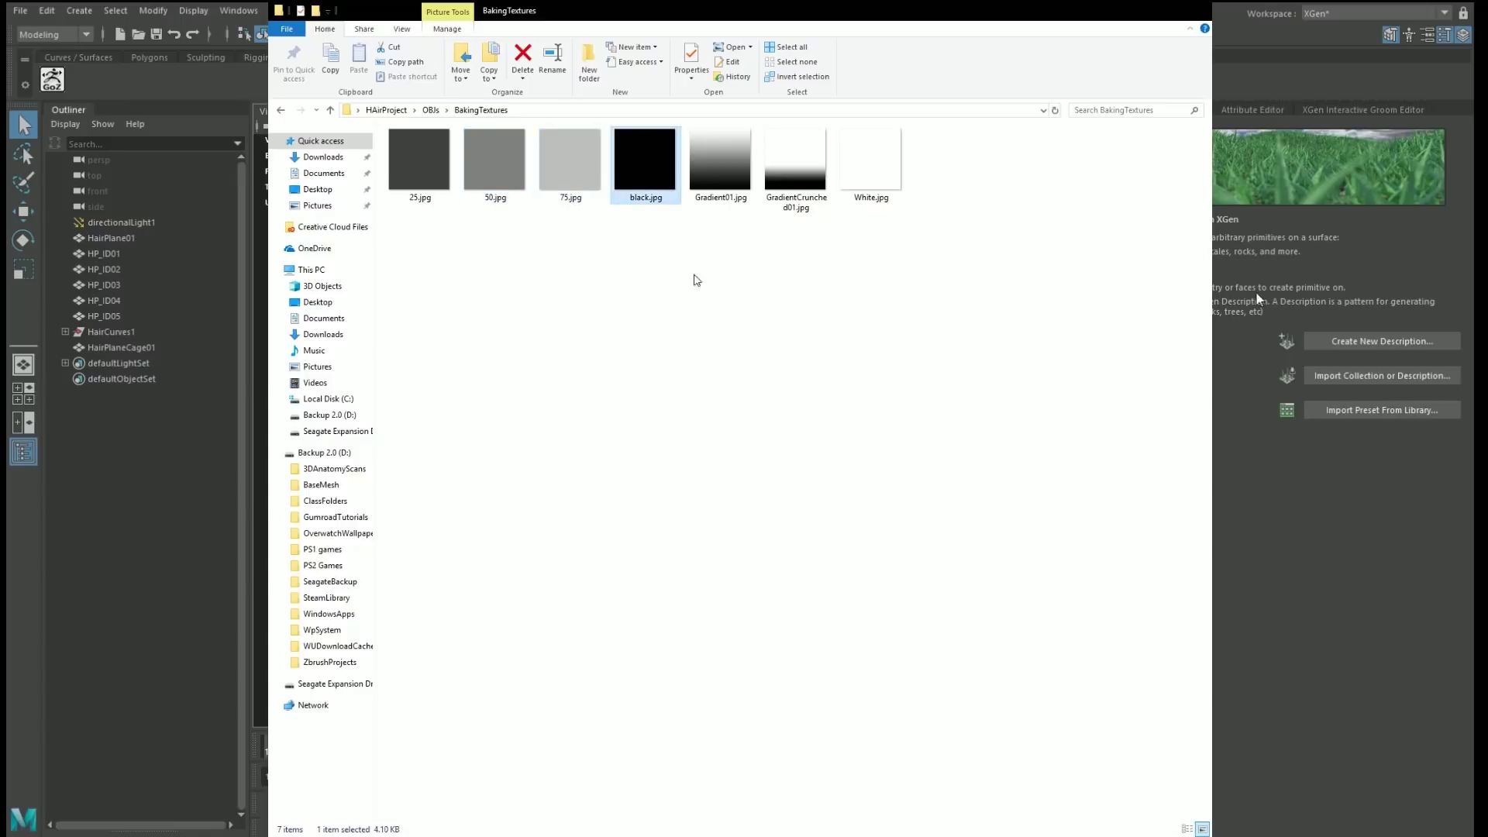
Examine the Gradient01.jpg, GradientCrunched01.jpg and White.jpg baking textures
left_click(726, 174)
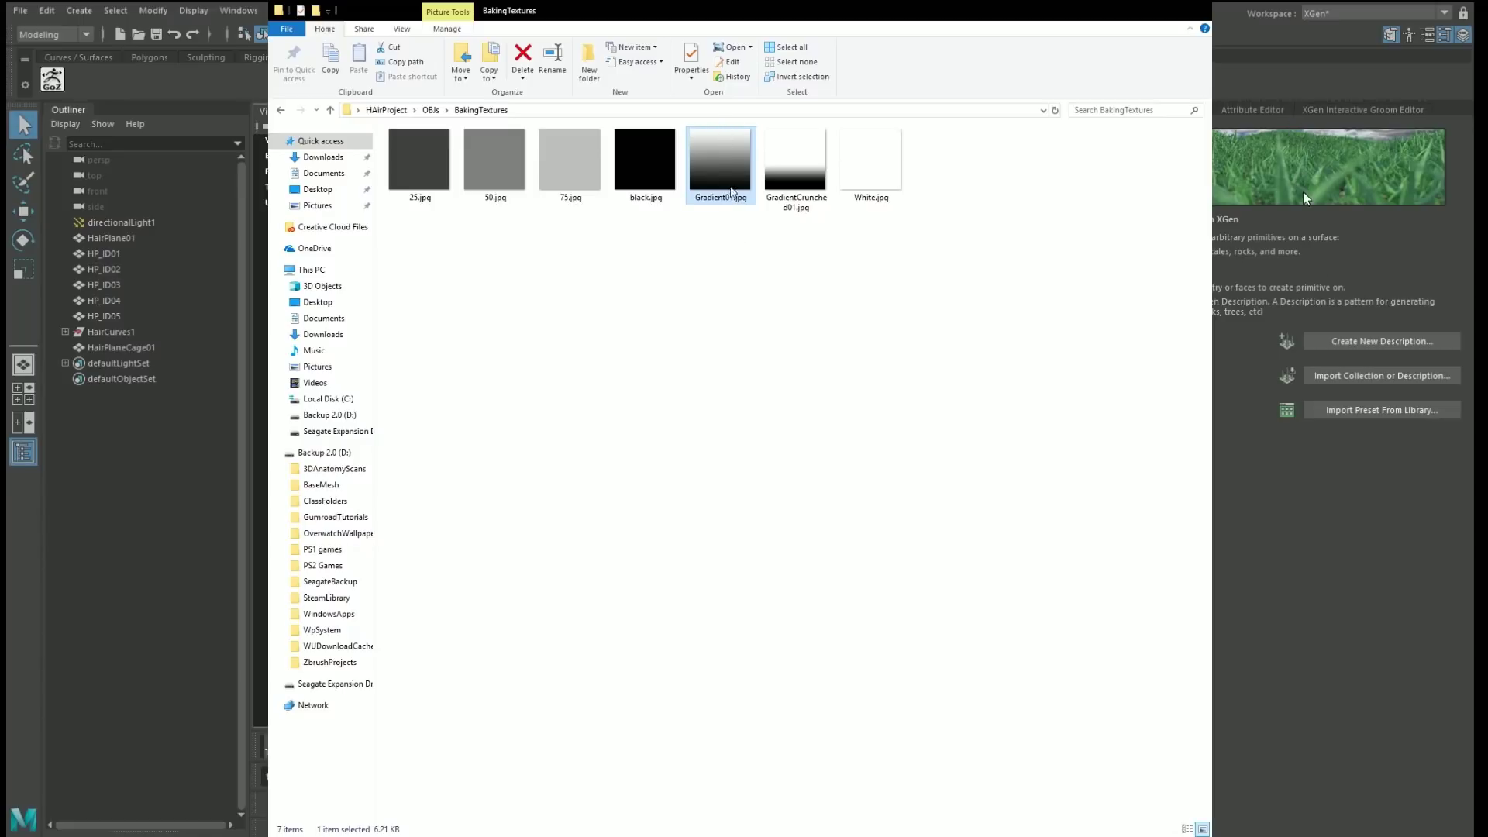
double_click(732, 174)
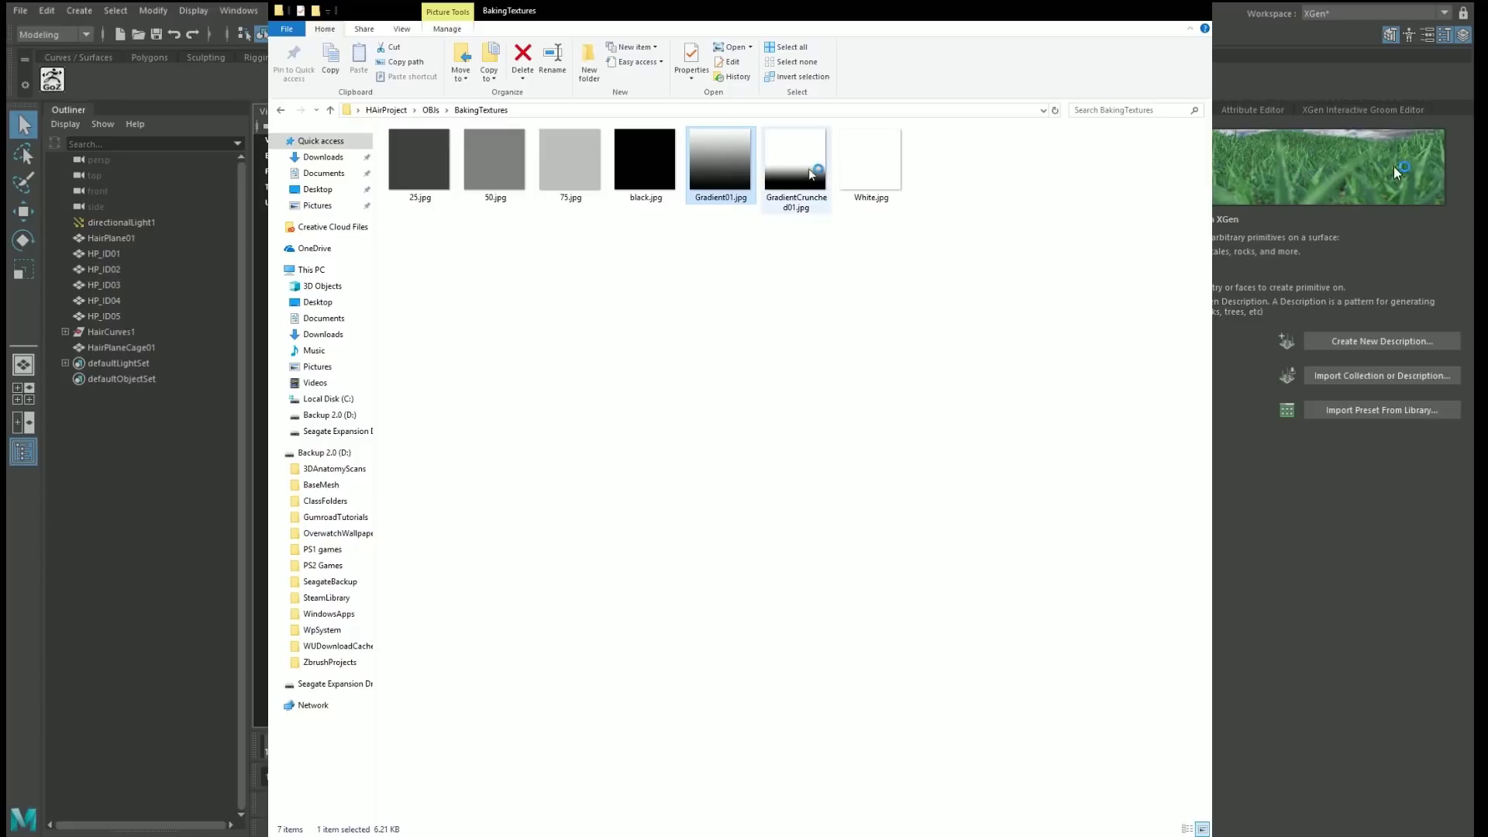
left_click(815, 203)
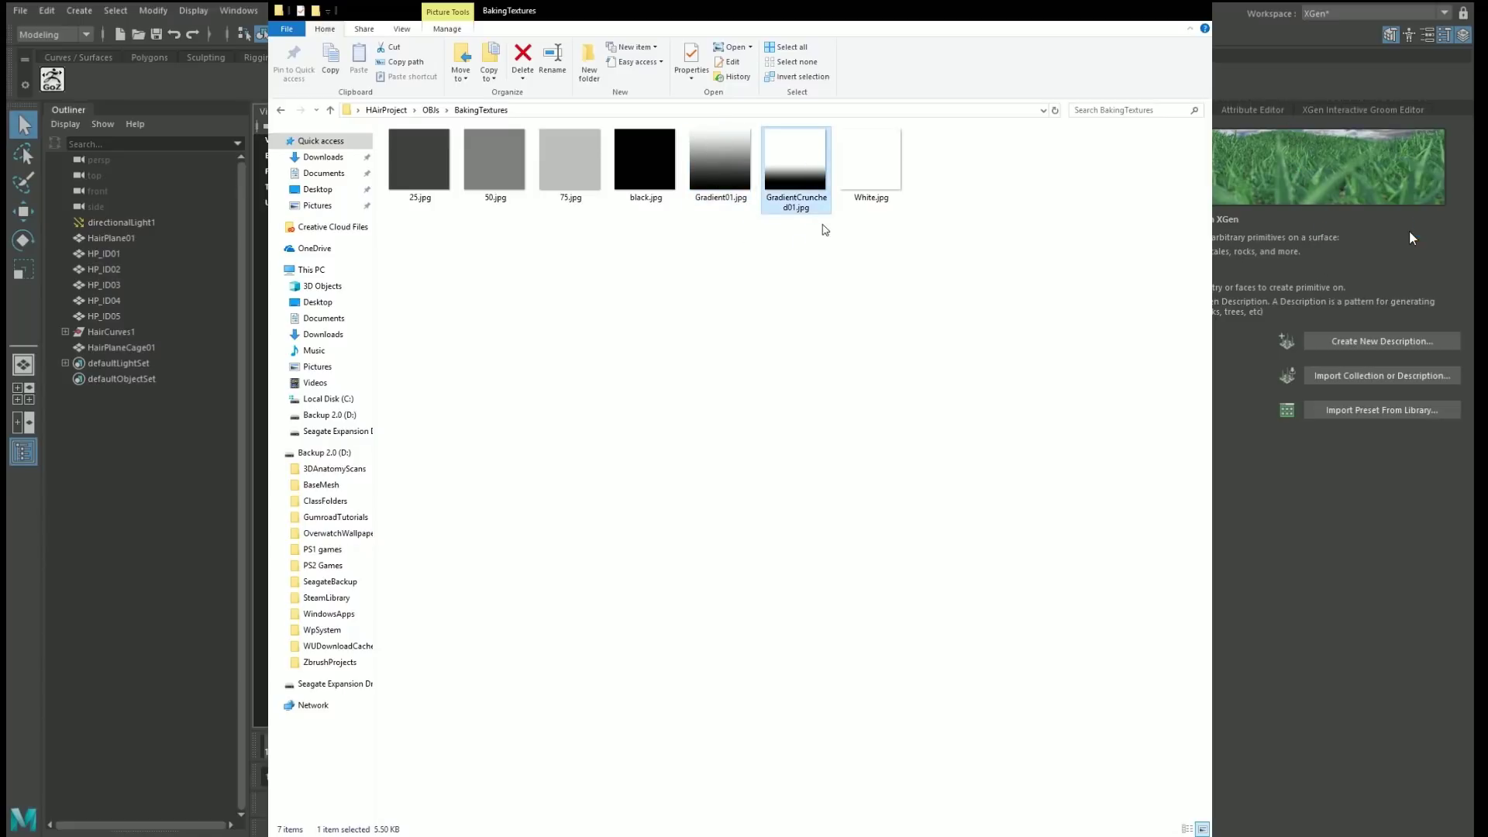
double_click(790, 186)
left_click(869, 203)
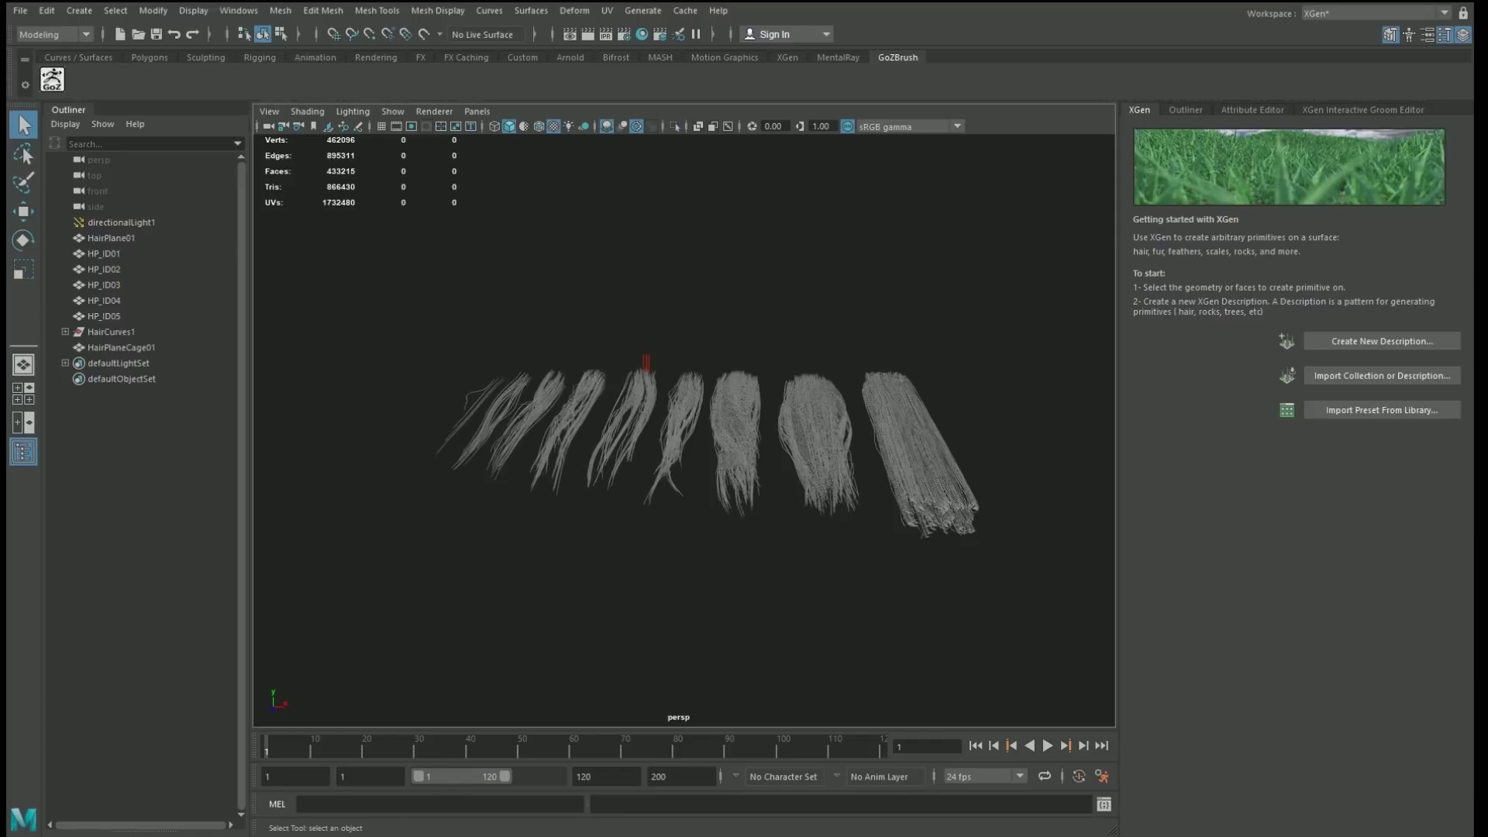
Display the planes around the strands in Maya and select HairPlane01 and HairPlaneCage01 to compare their placement
key("5")
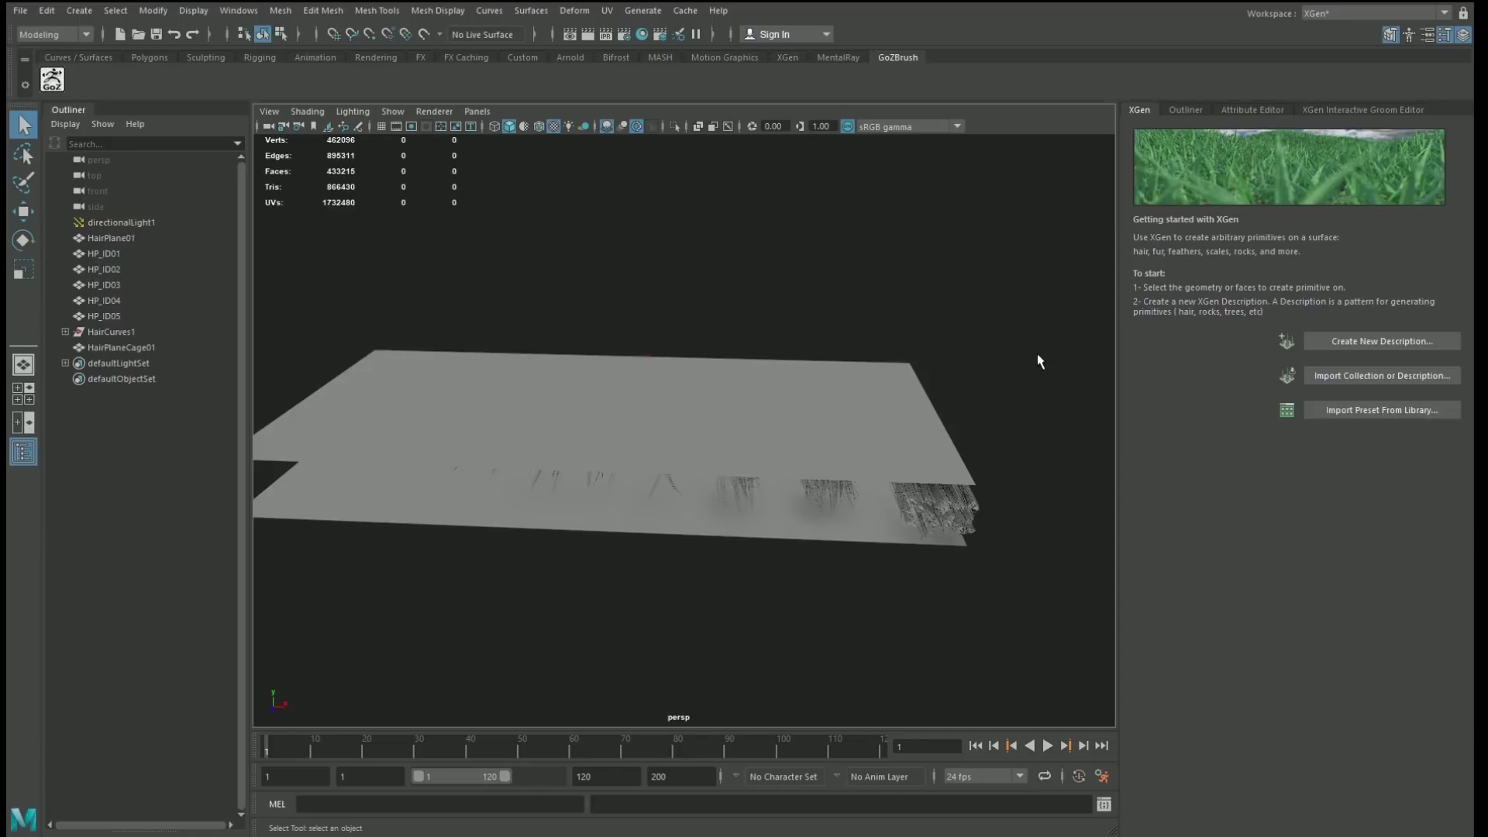
mouse_move(1042, 358)
left_mouse_down("alt")
mouse_move(1020, 394)
mouse_move(1022, 325)
mouse_move(1022, 348)
left_mouse_up("alt")
left_click(840, 488)
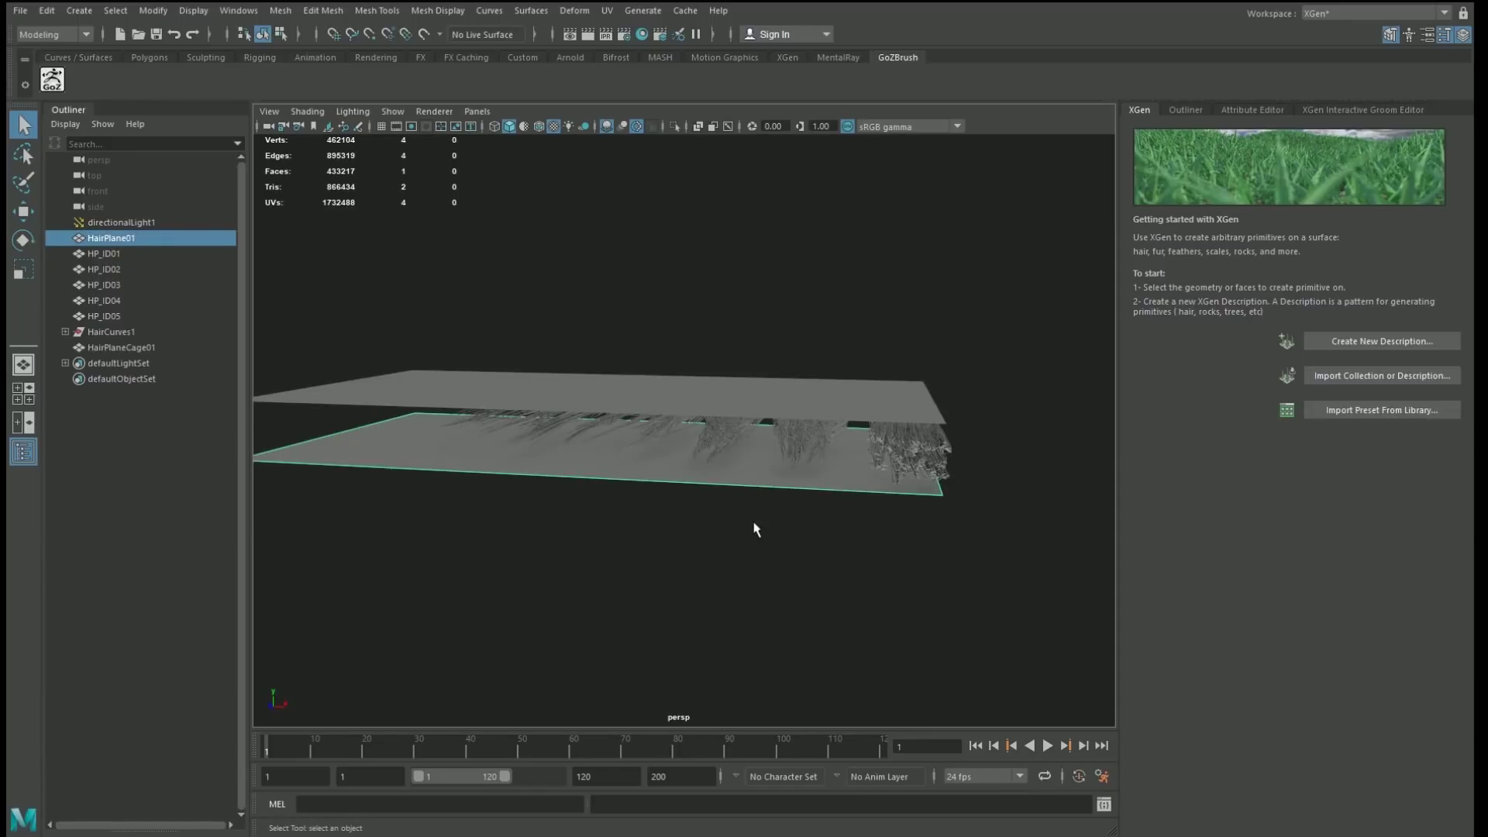
left_click_drag(757, 525, 787, 509, "alt")
left_click(750, 443)
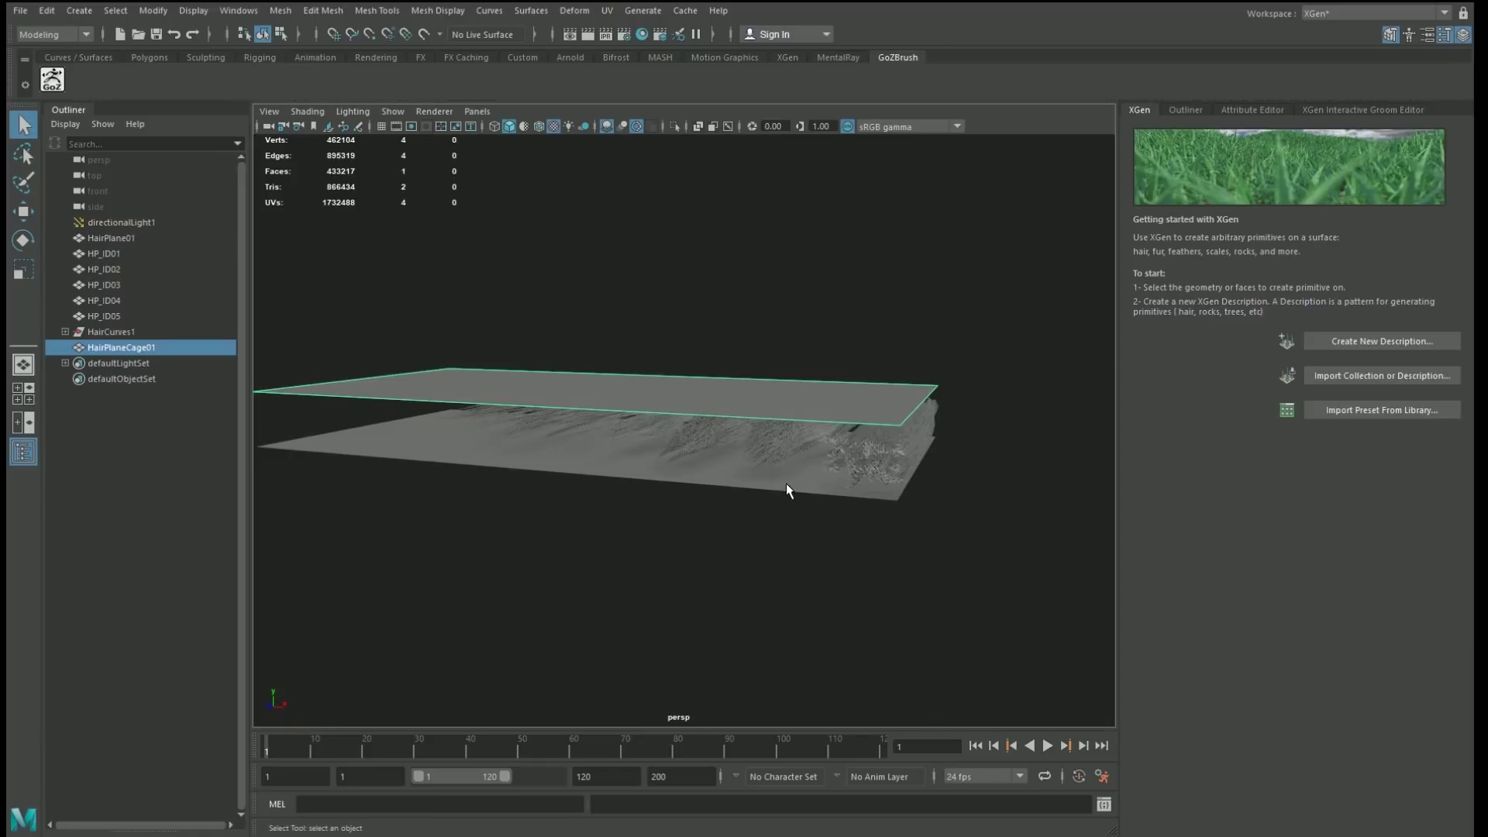
left_click(786, 488)
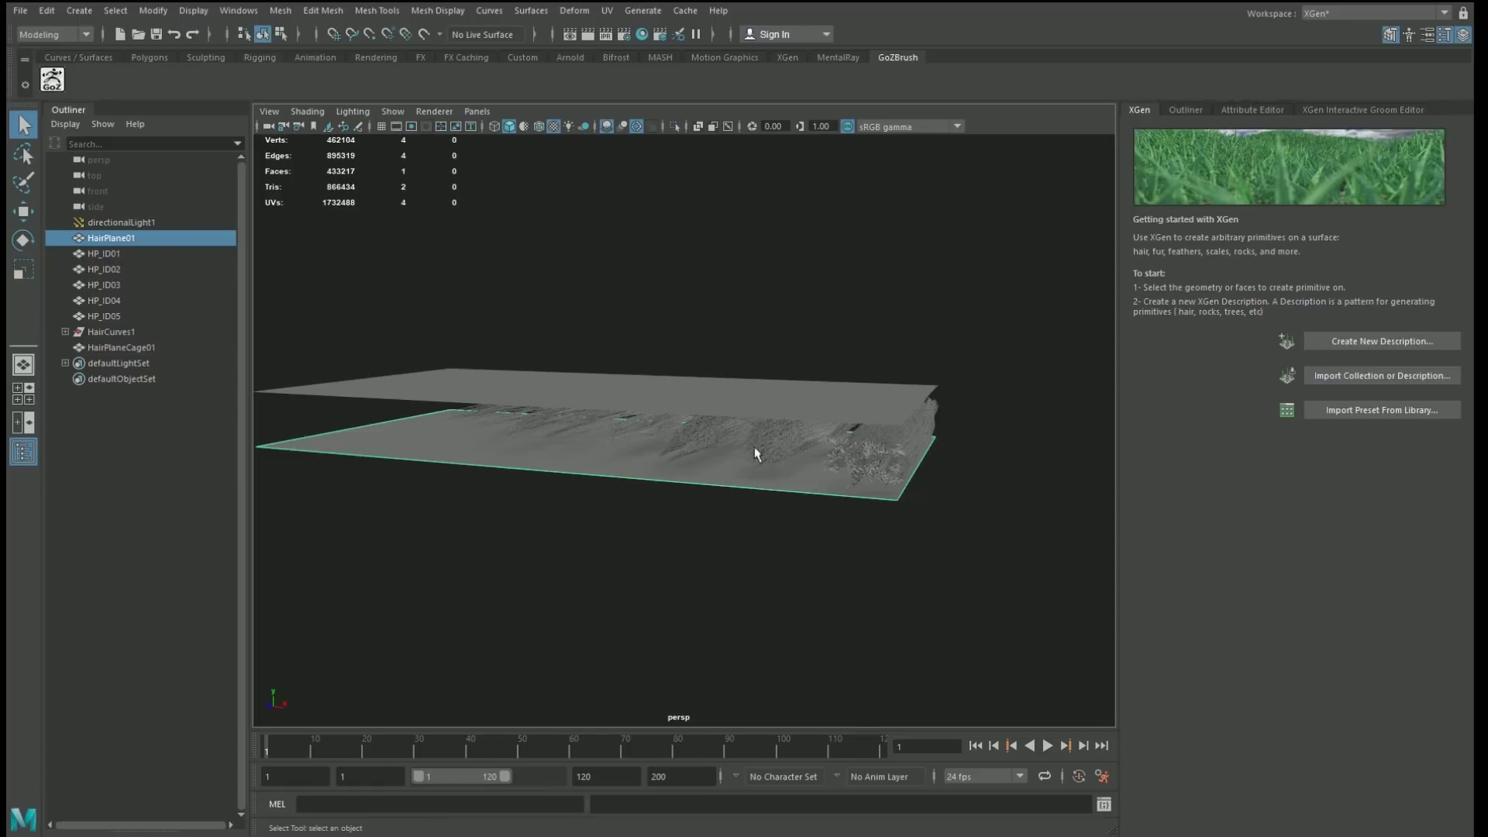
Select HairPlaneCage01 above the strands, inspect its corner UV points, and return to selecting it as a whole object
left_click_drag(796, 490, 796, 511, "alt")
left_click(811, 434)
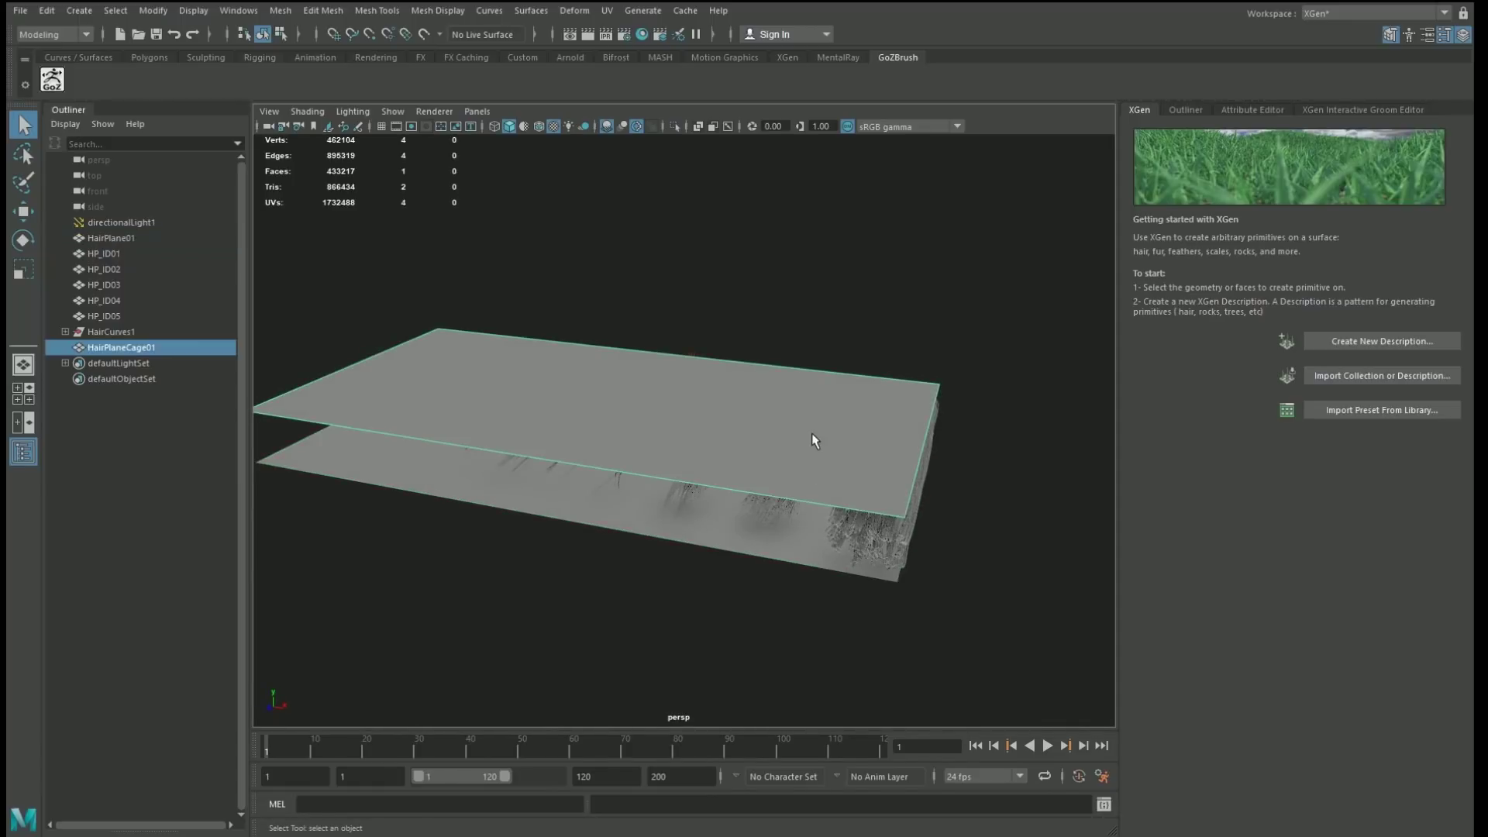
left_click_drag(771, 581, 759, 623, "alt")
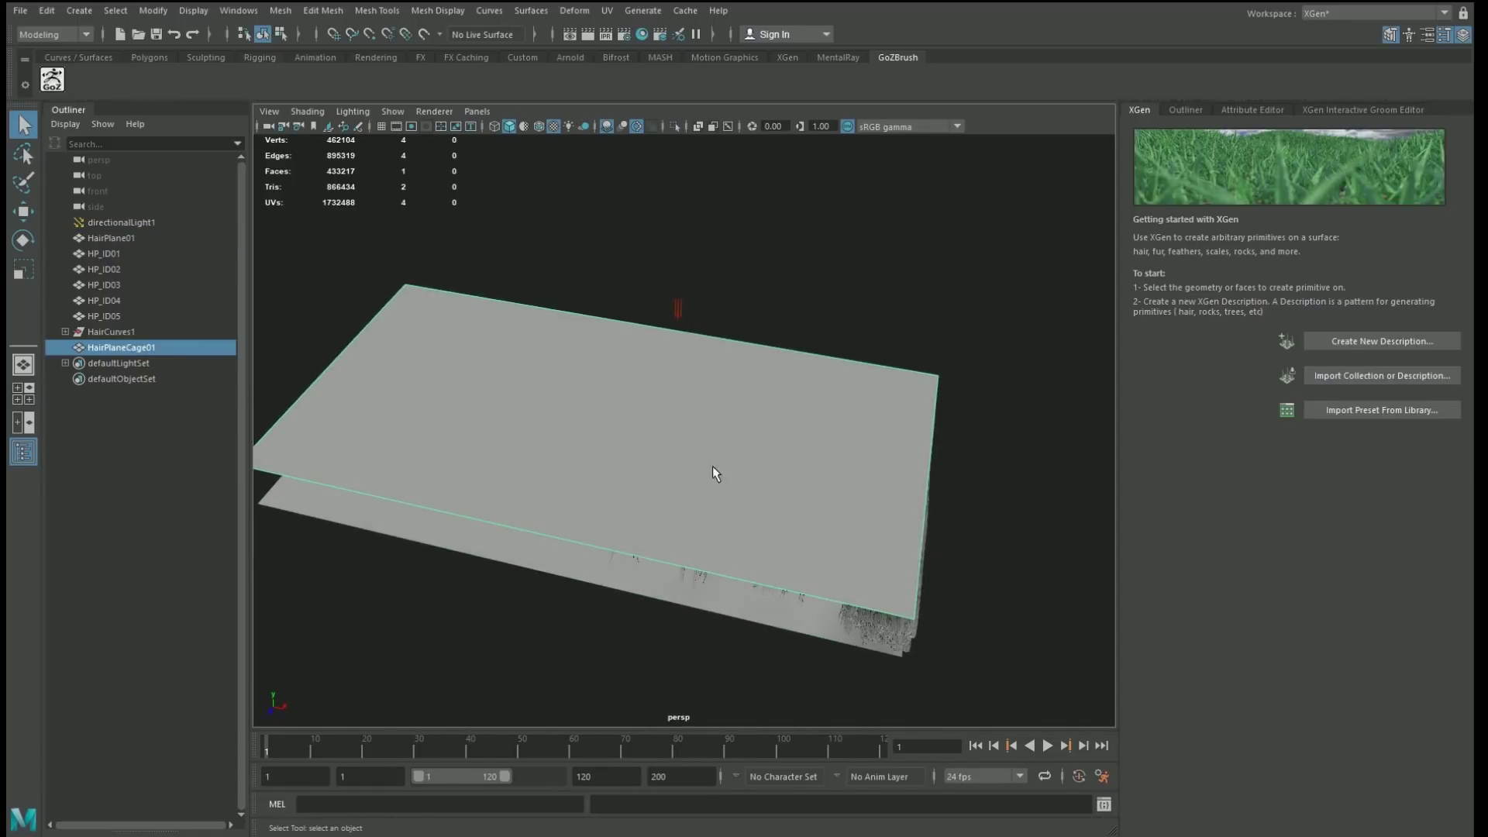
left_click_drag(890, 498, 830, 475, "alt")
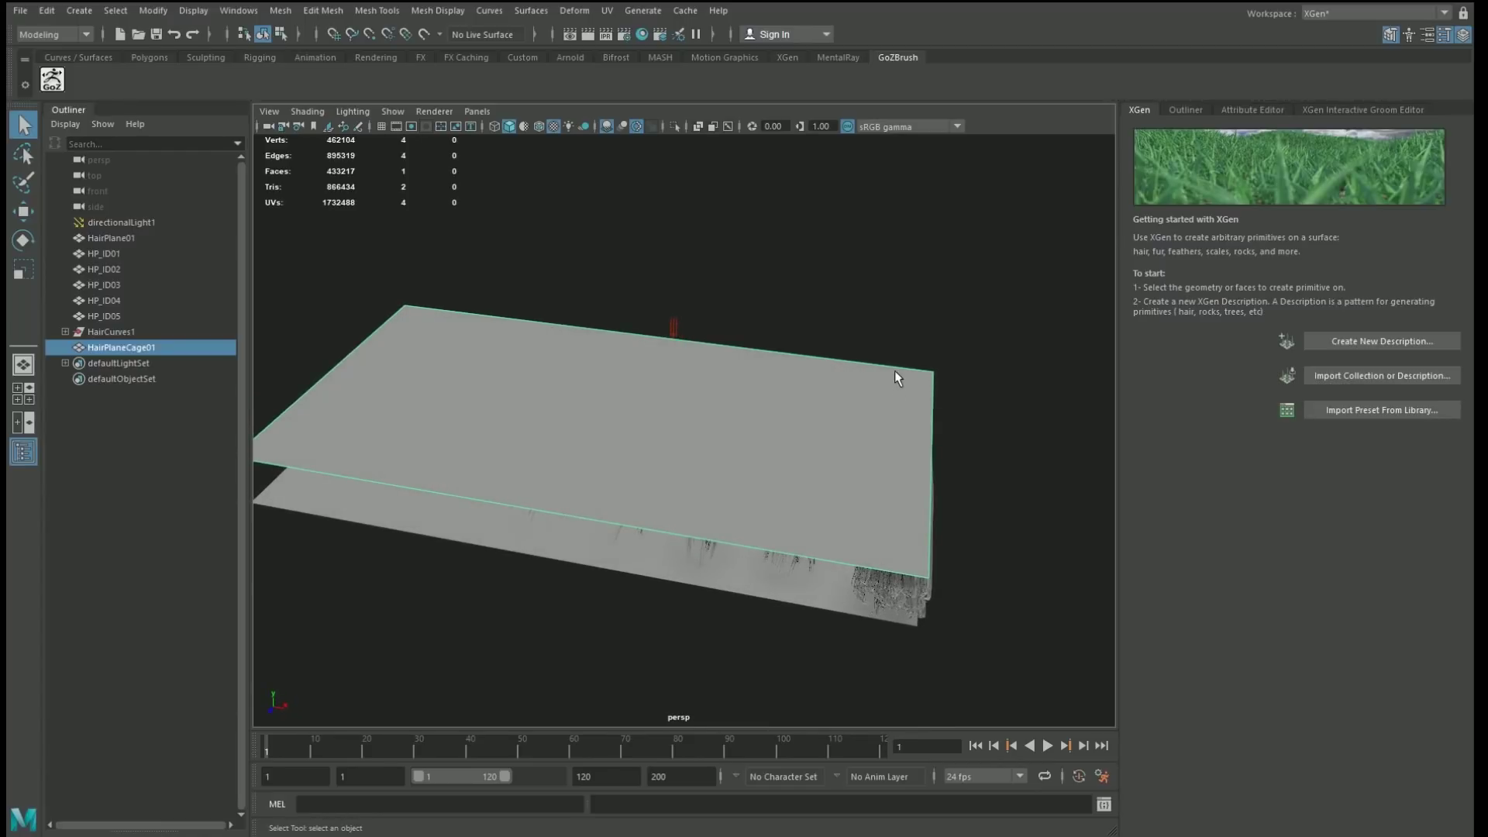
key("F12")
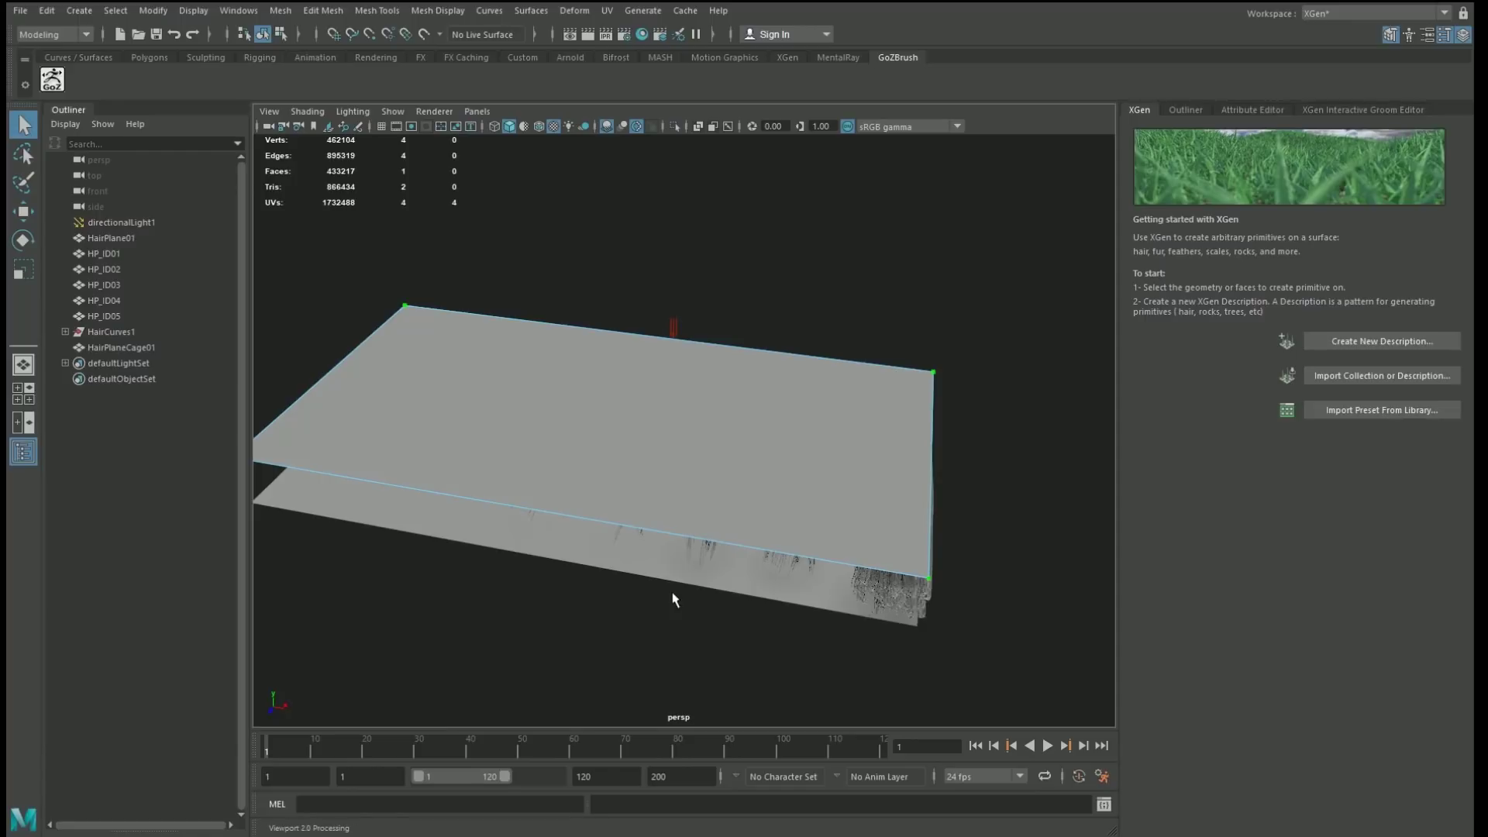
left_click(671, 565)
left_click(722, 482)
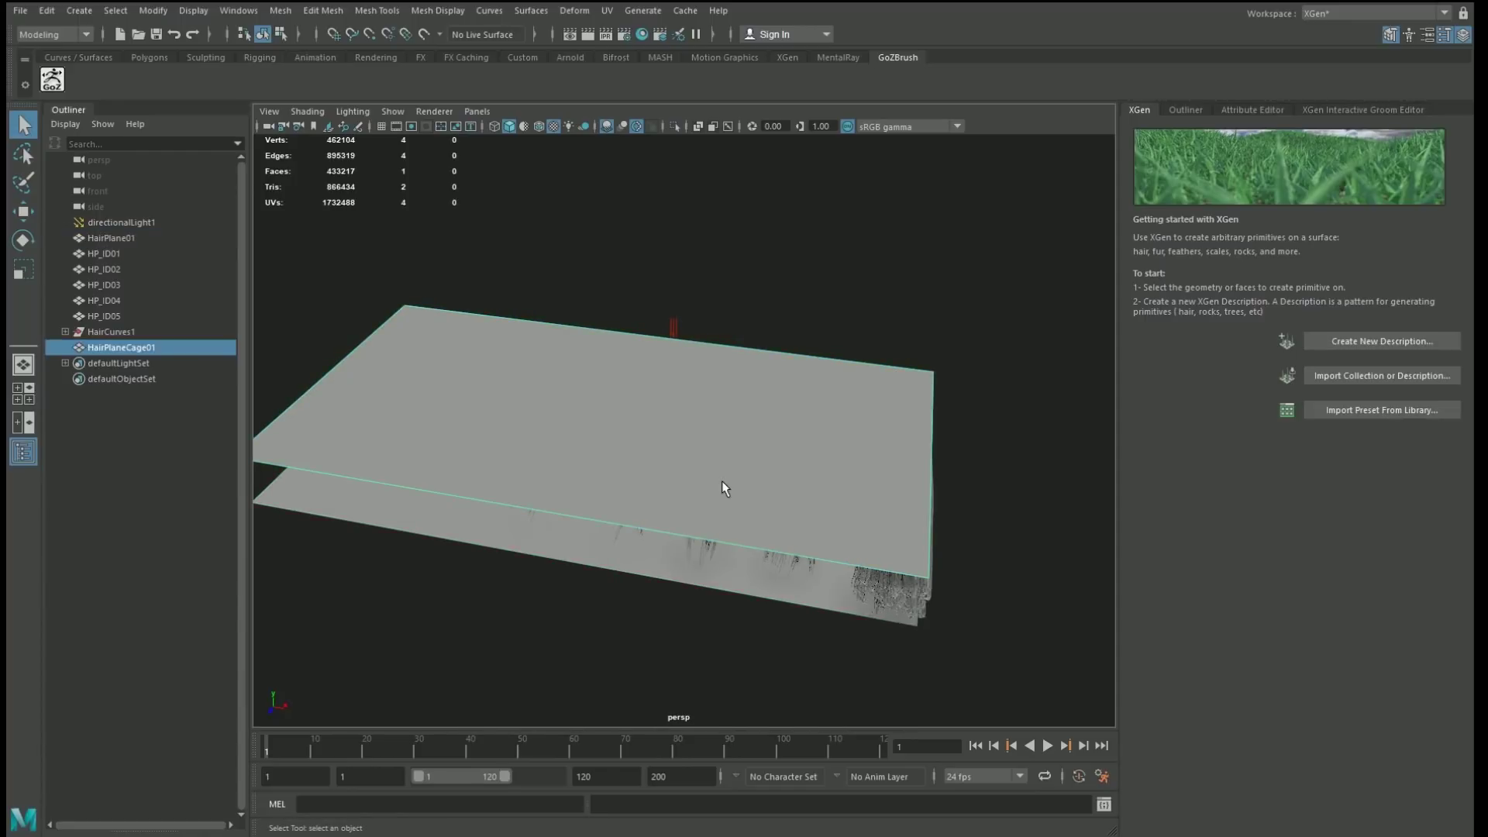
Alternately select HairPlane01 and HairPlaneCage01 in the viewport to compare the bake plane with its cage
left_click(696, 570)
left_click(767, 465)
left_click(738, 588)
left_click(774, 453)
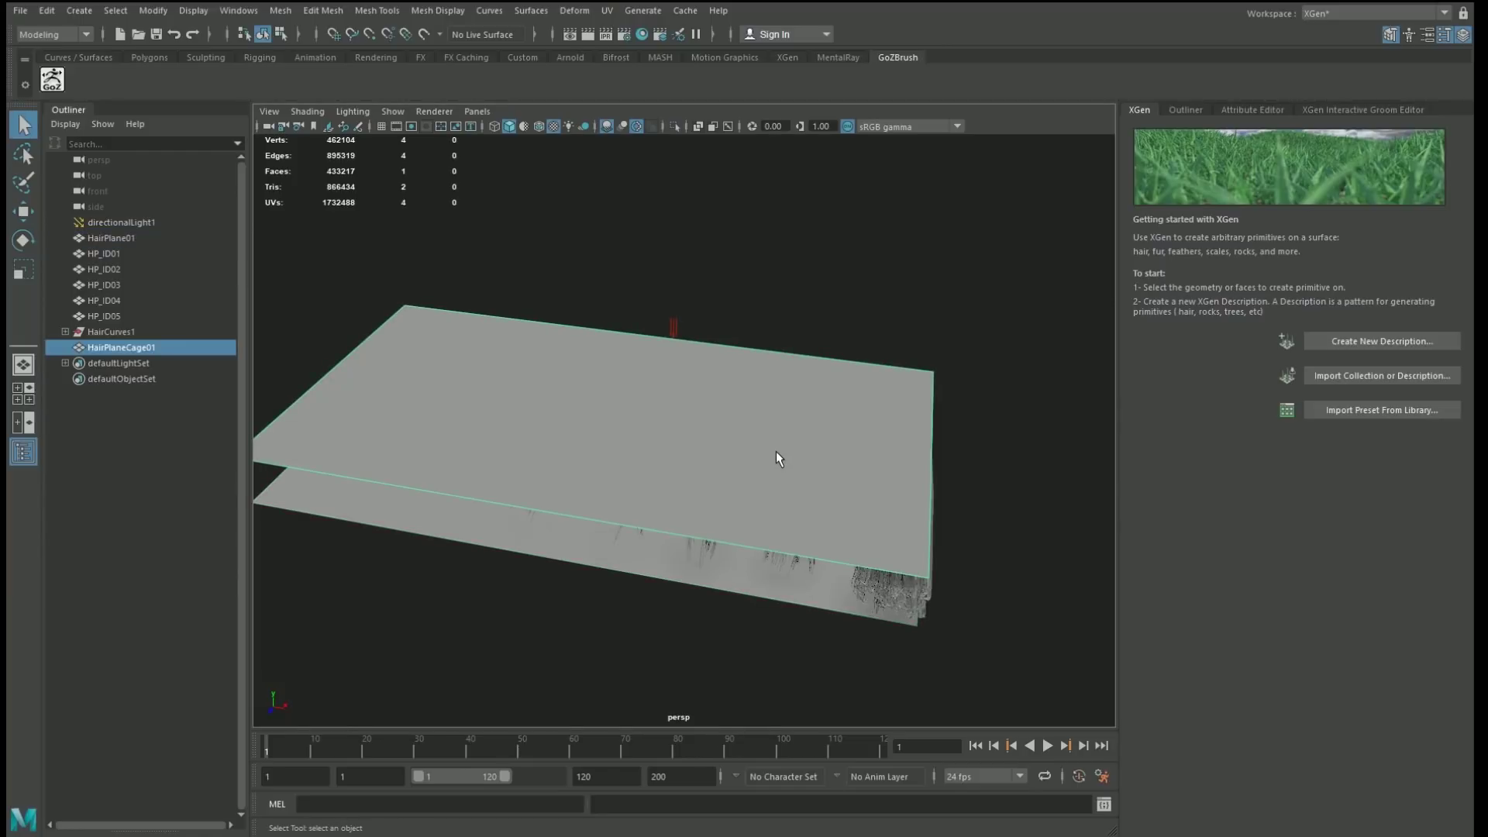
left_click(737, 596)
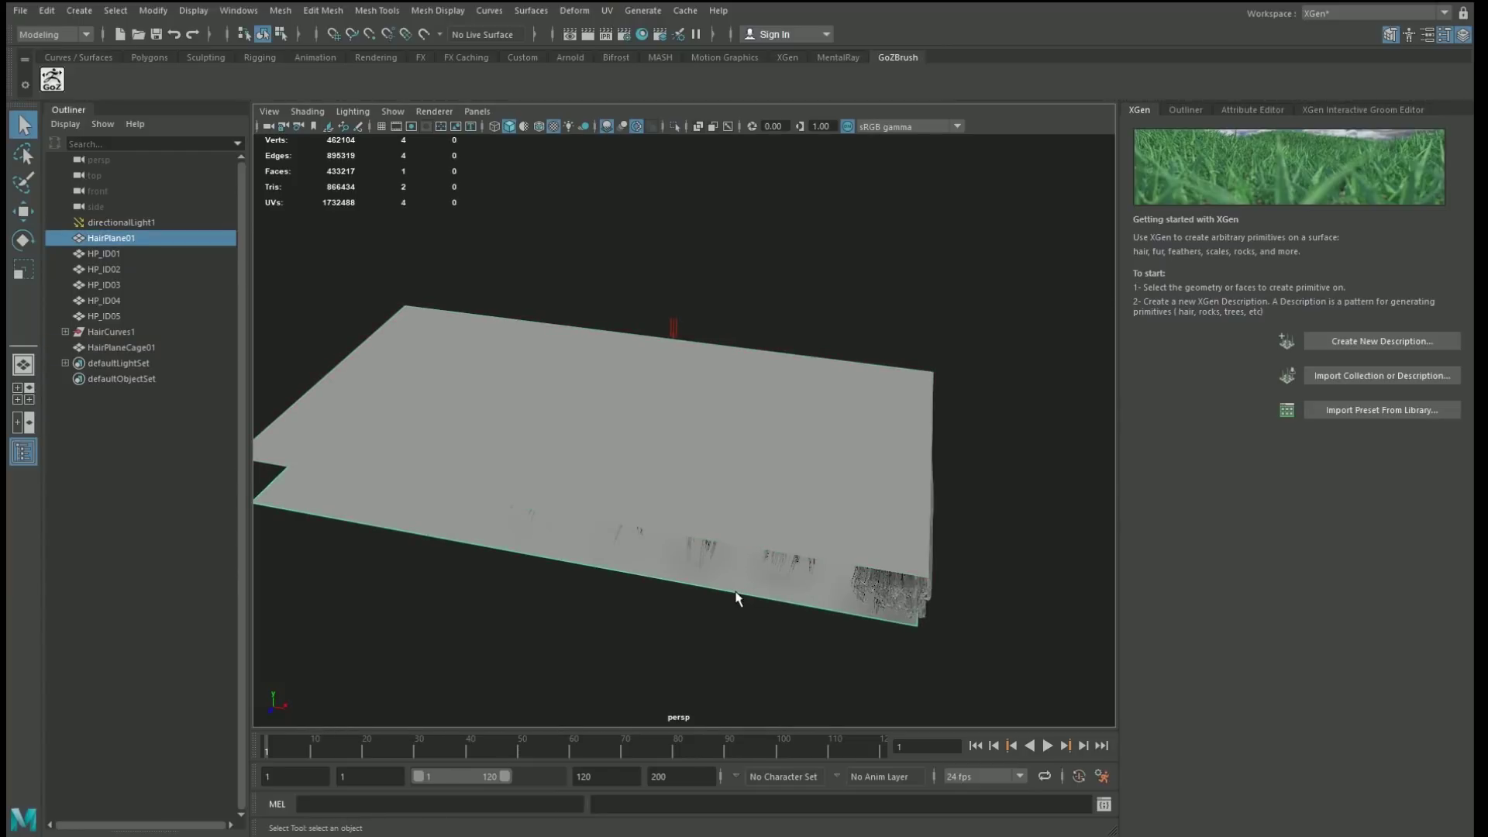
left_click(756, 493)
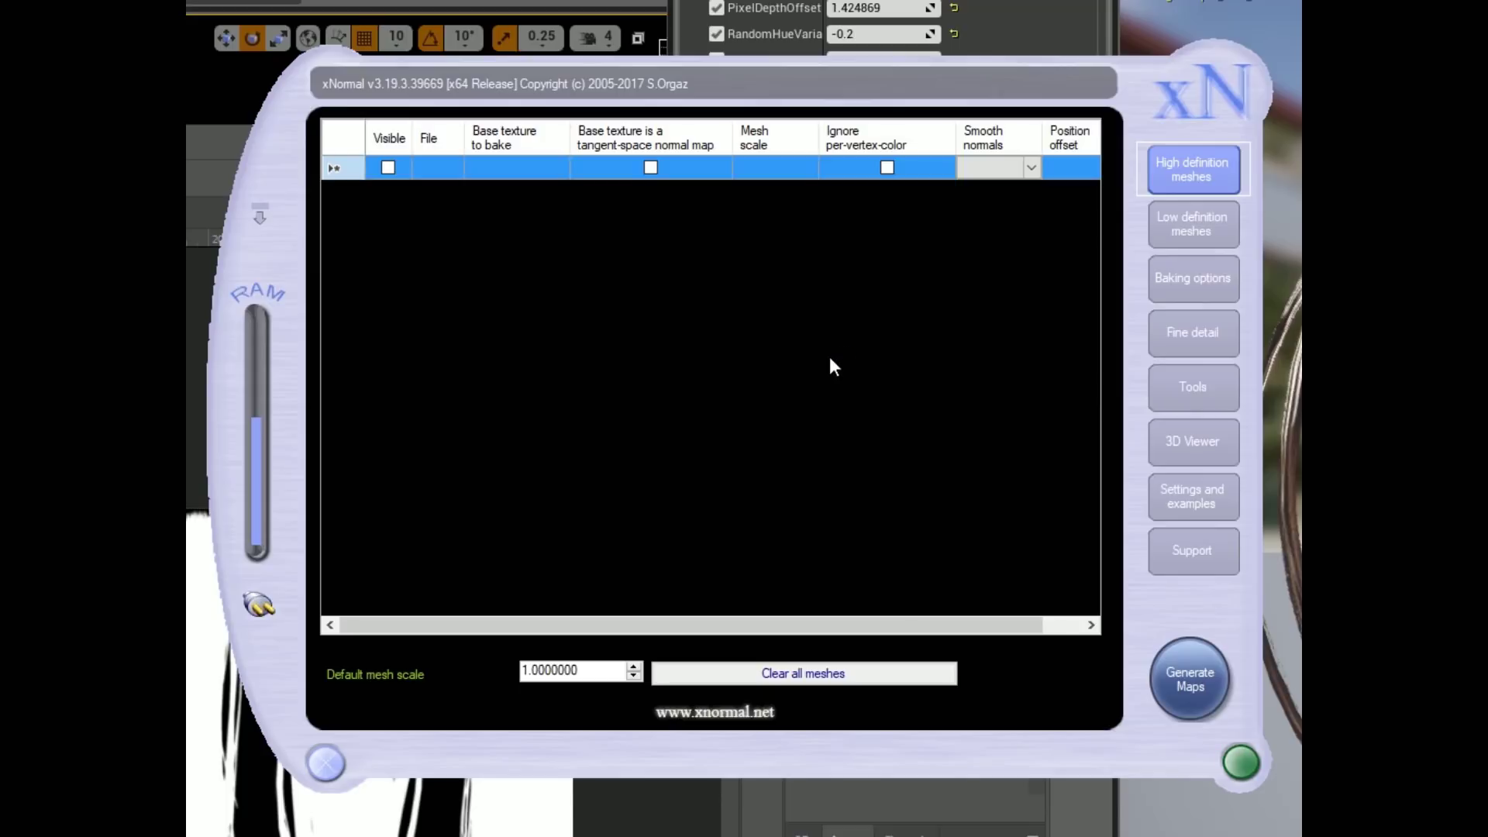
Switch to xNormal and remove the existing HairPlane01.obj entry from the low definition meshes
left_click(1193, 232)
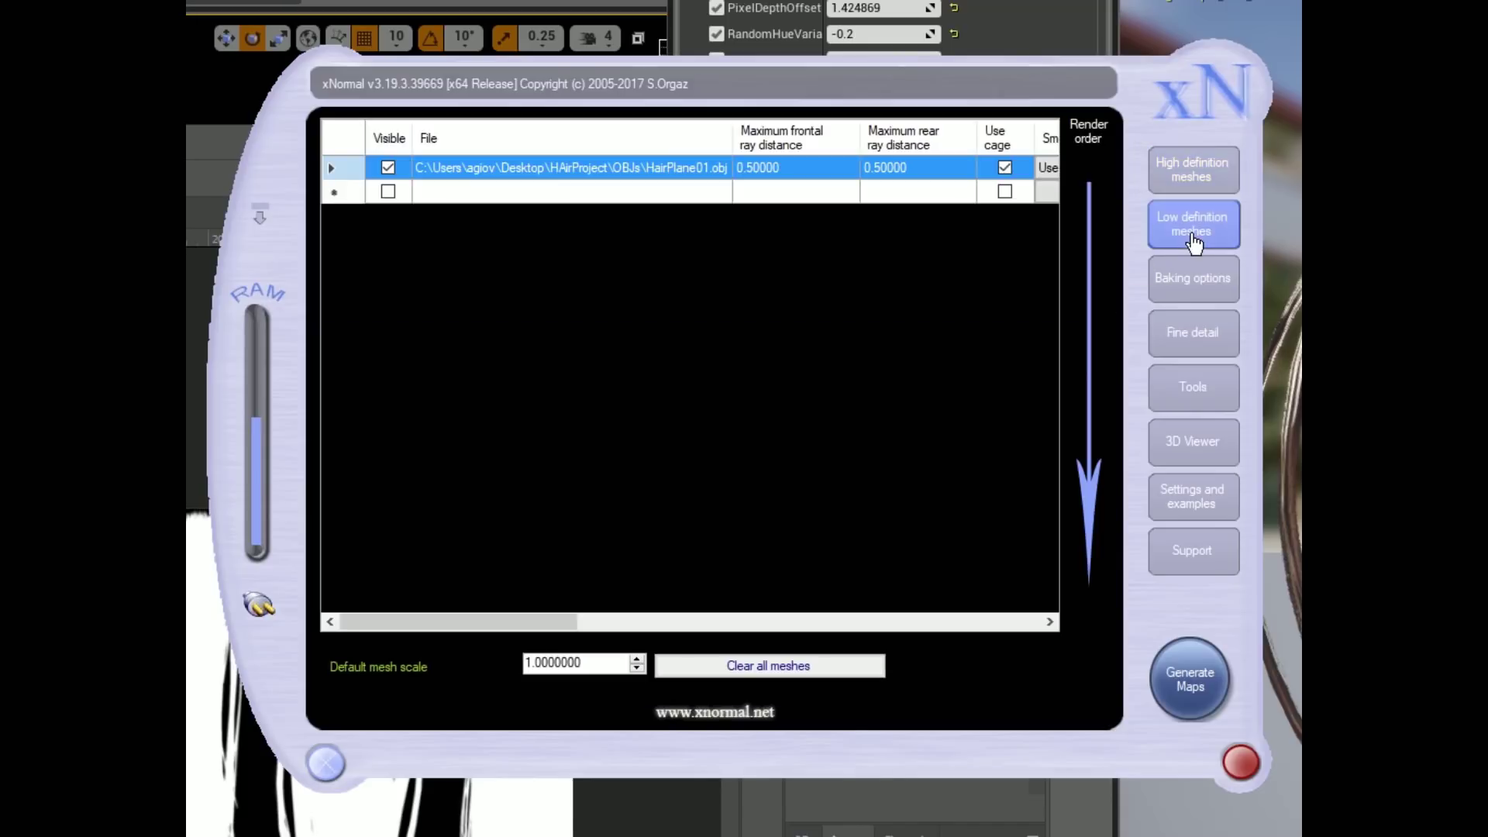
left_click(1198, 186)
left_click(1193, 227)
key("Delete")
Load HP_ID01.obj through HP_ID05.obj from the OBJs folder as high definition meshes
left_click(1193, 169)
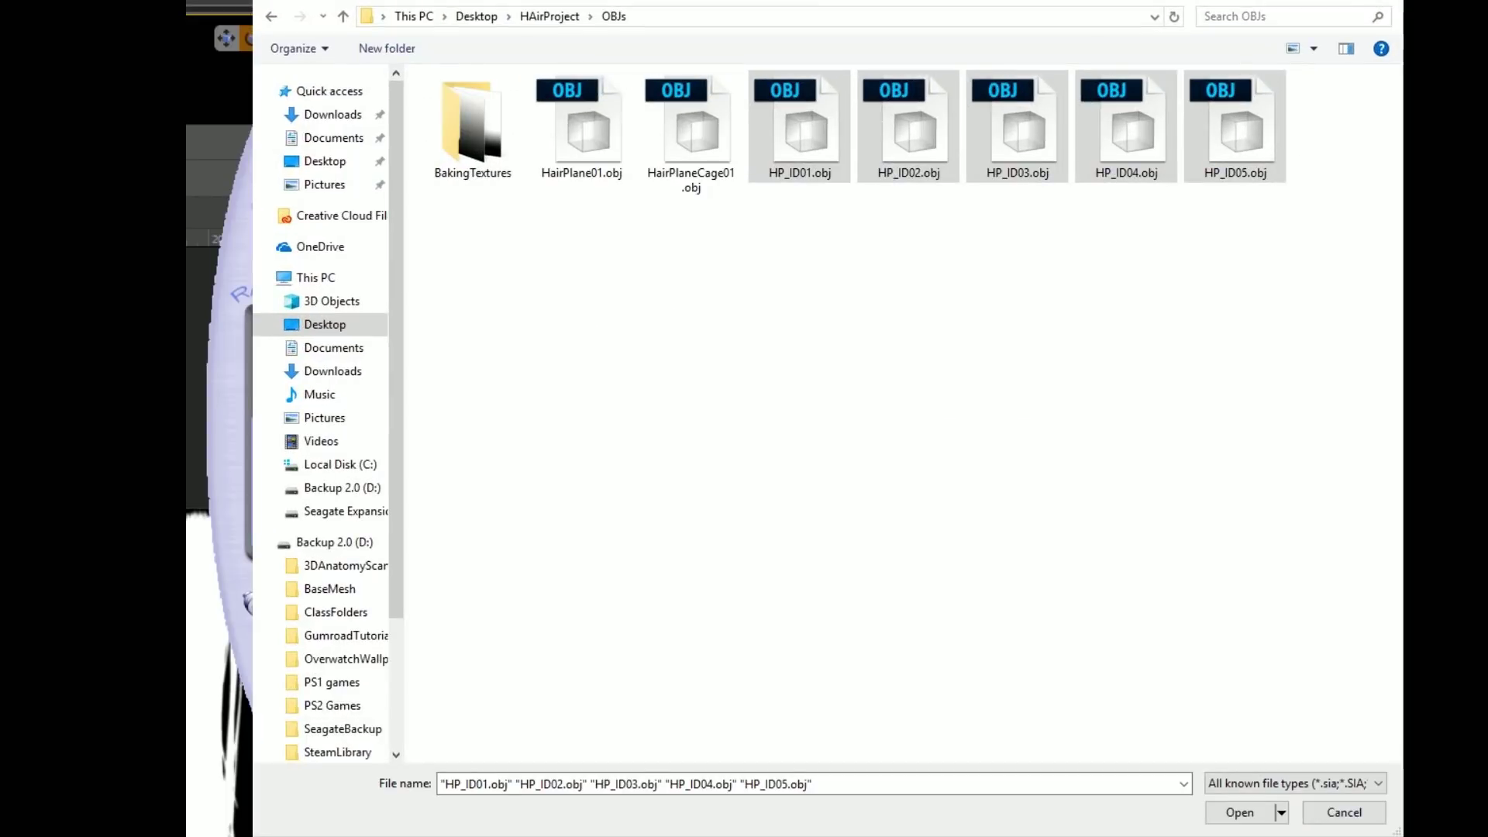
left_click(1024, 338)
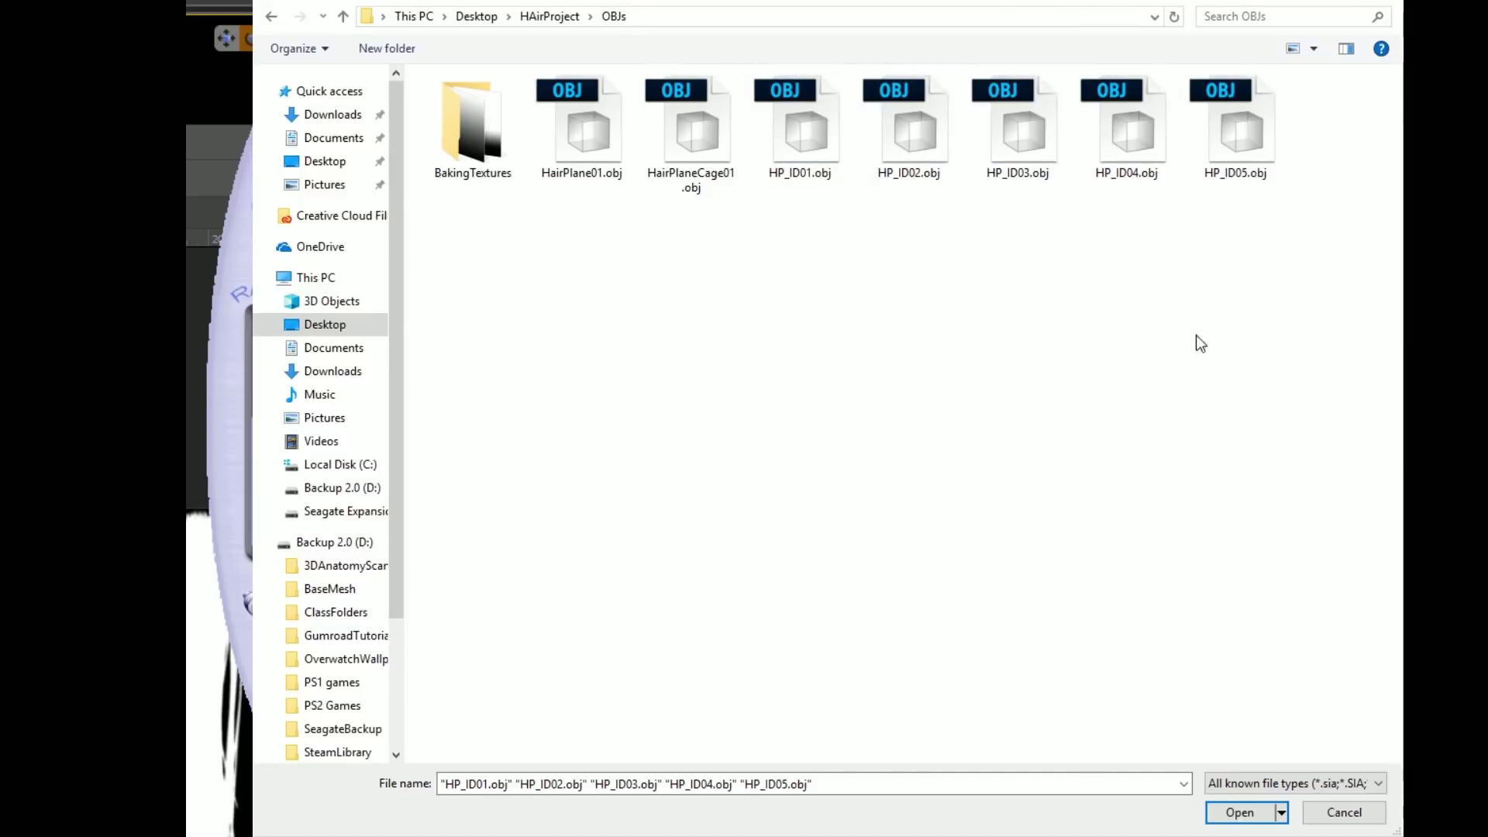
left_click_drag(1302, 221, 798, 99)
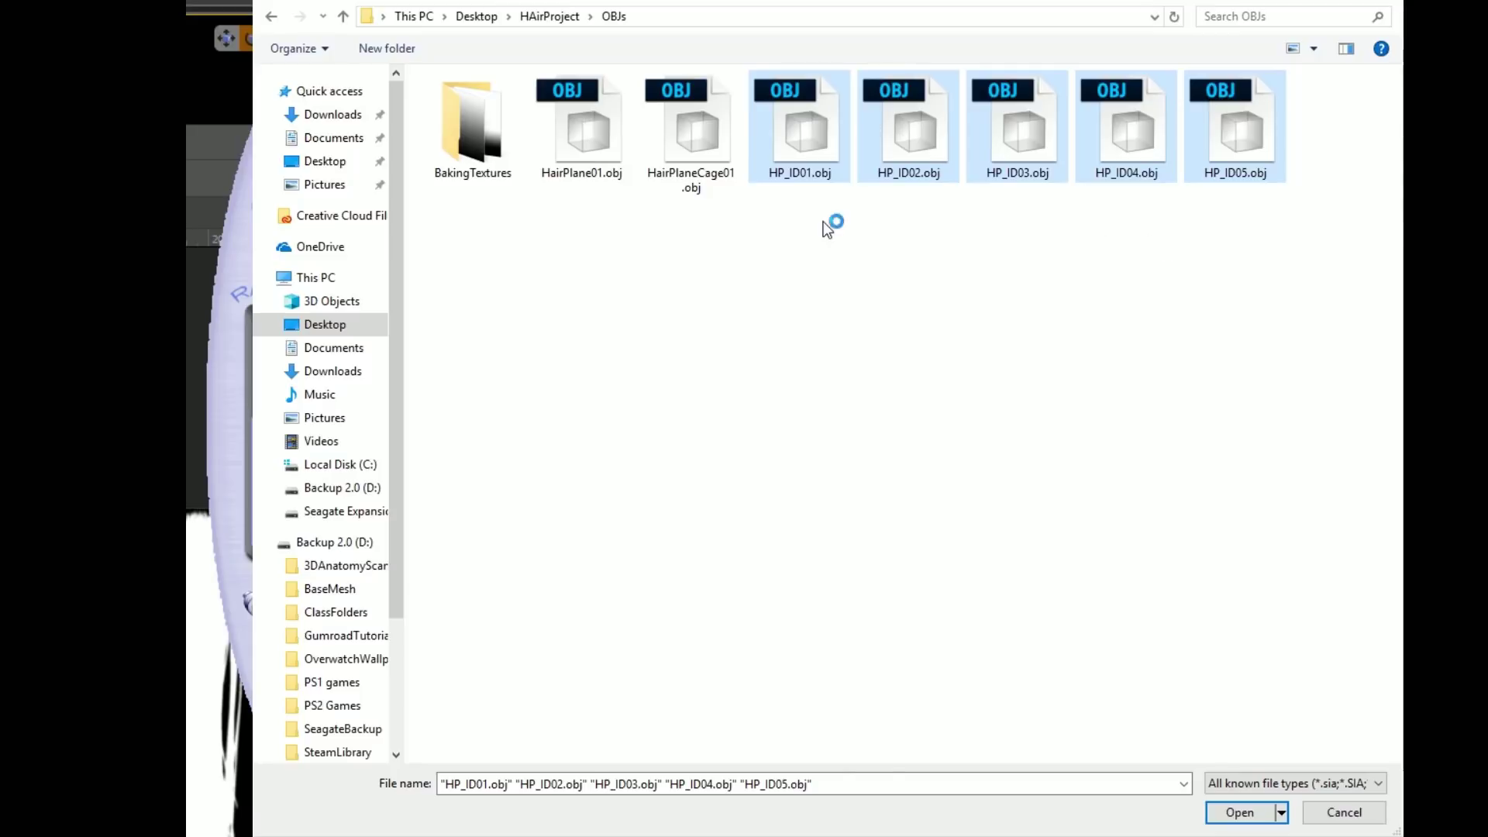
left_click(1238, 812)
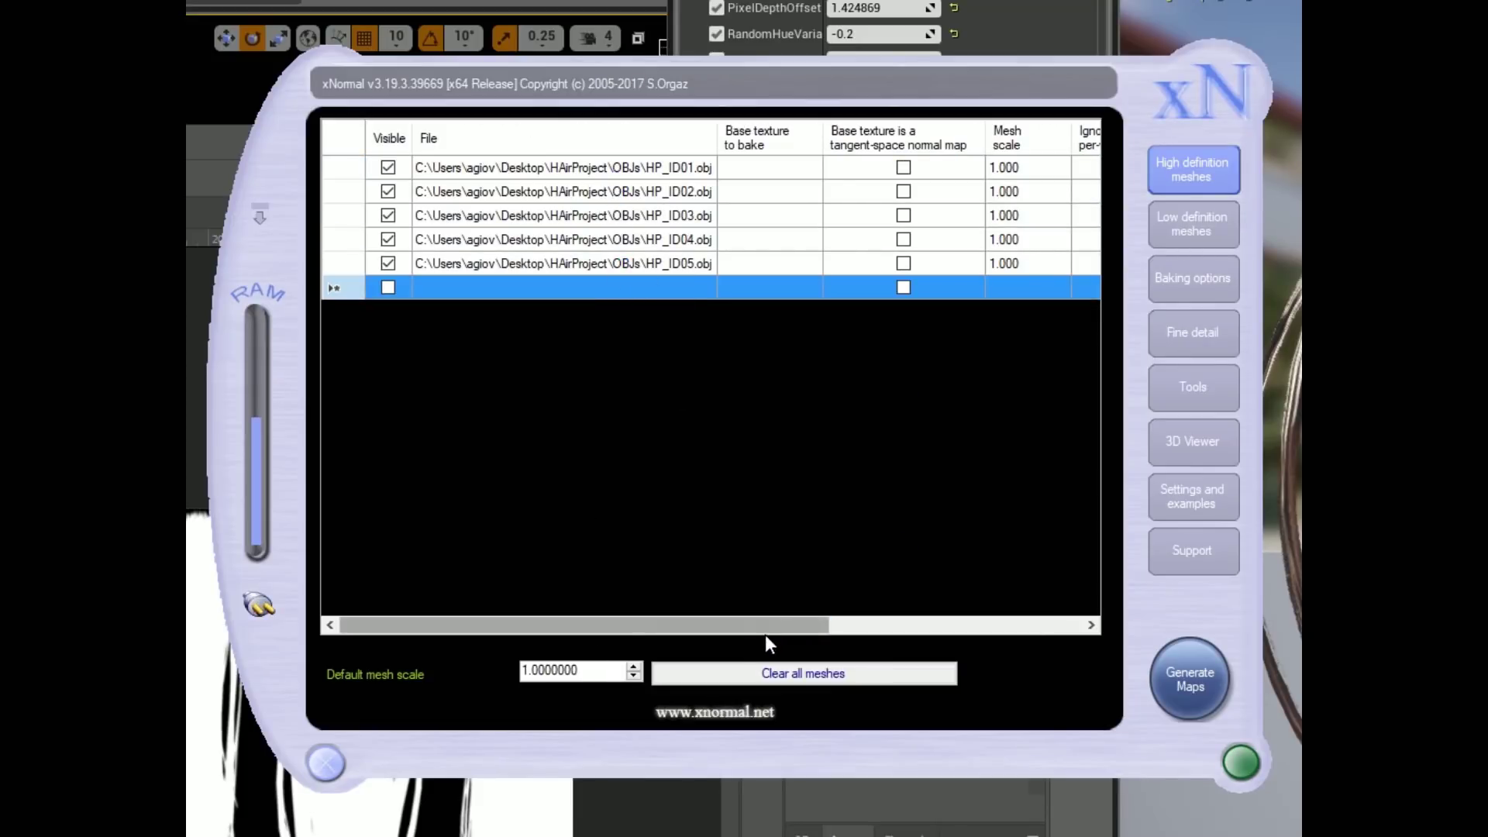
Assign White.jpg from the BakingTextures folder as the base texture to bake for HP_ID01 through HP_ID05
left_click_drag(765, 629, 750, 594)
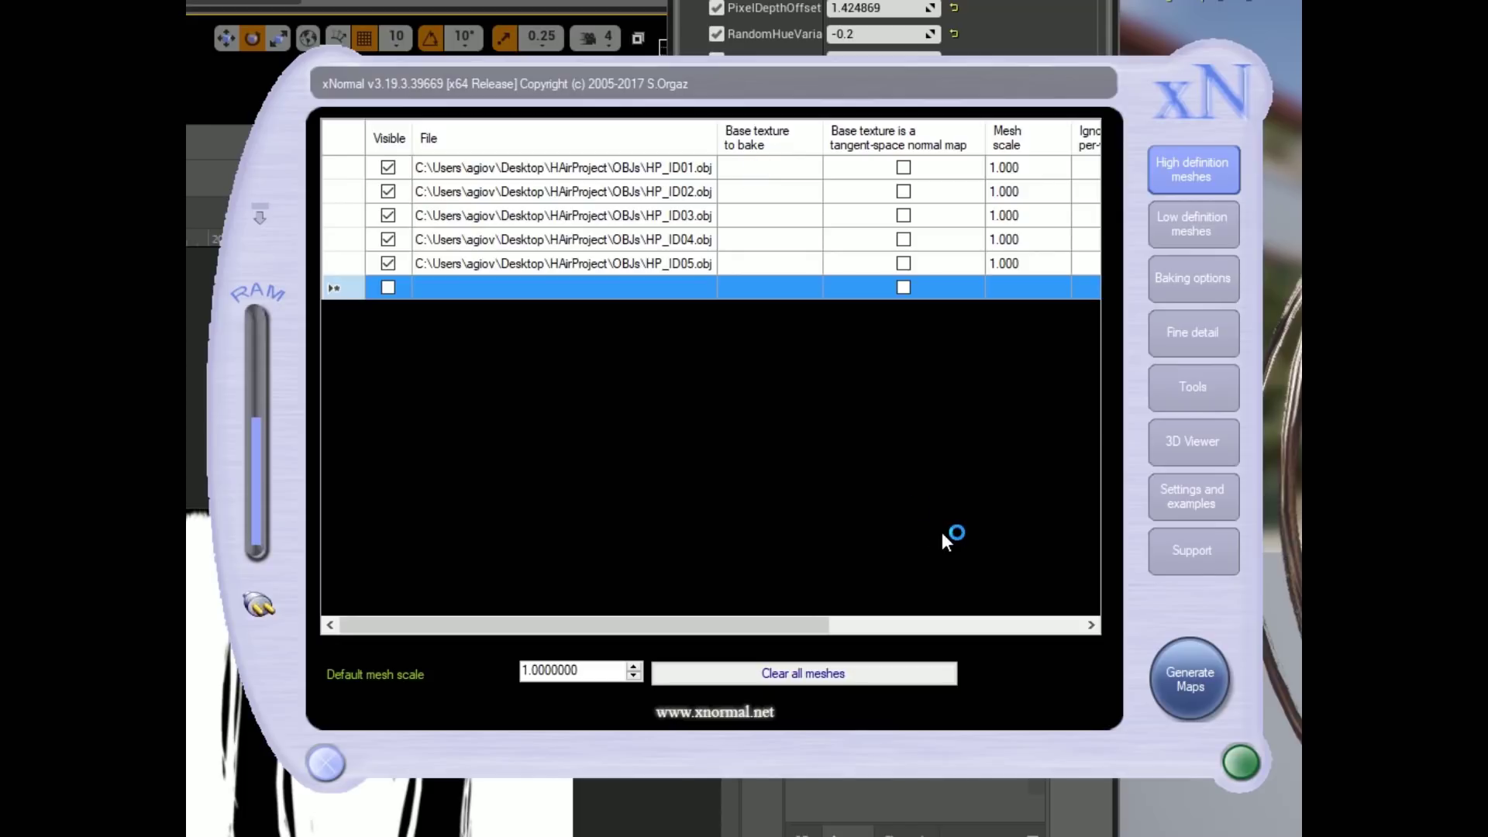
left_click(757, 173)
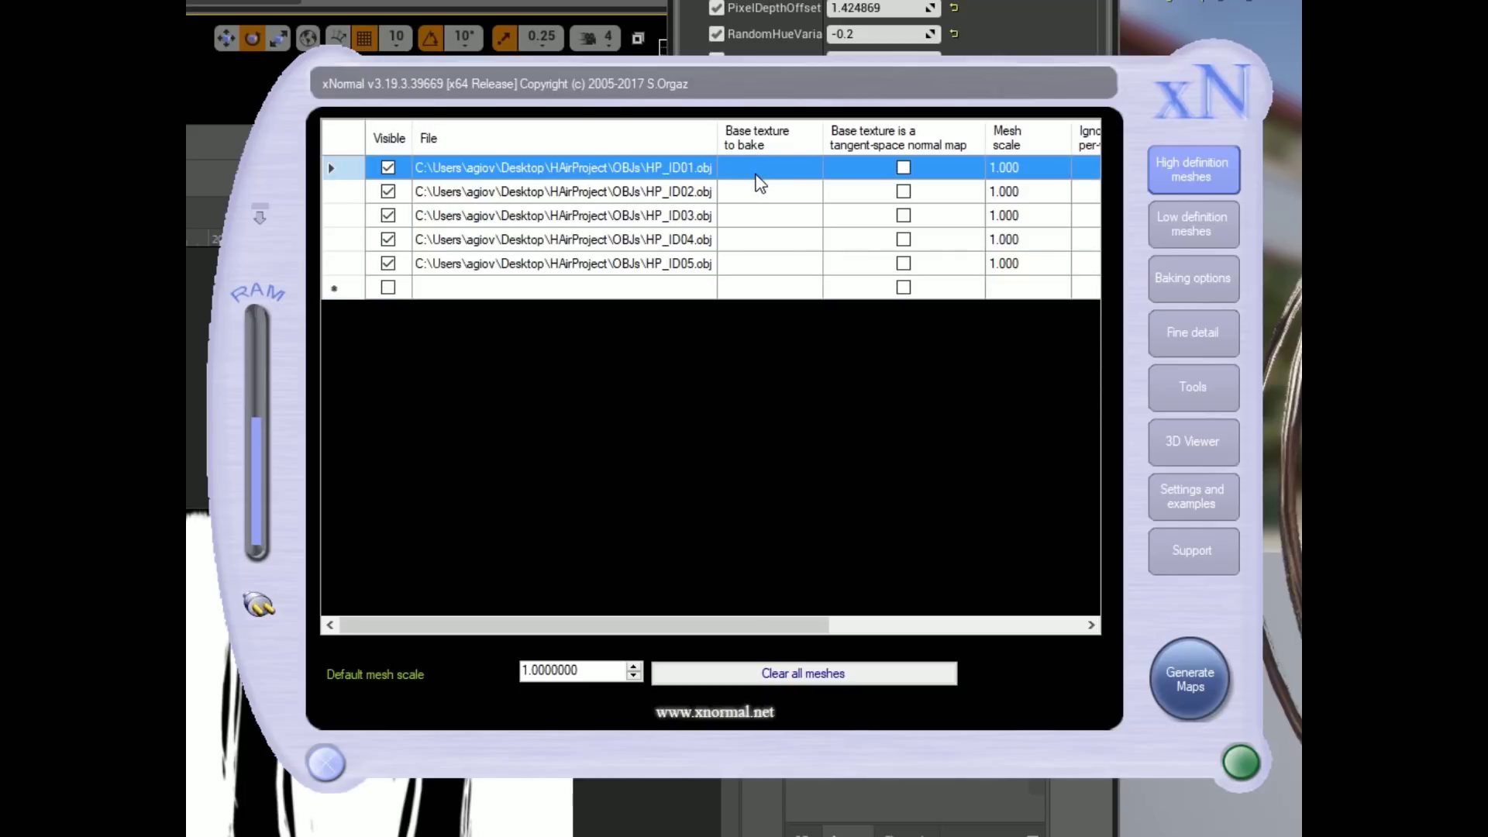
left_click(770, 175)
left_click(846, 219)
left_click(846, 219)
left_click(257, 217)
left_click(760, 193)
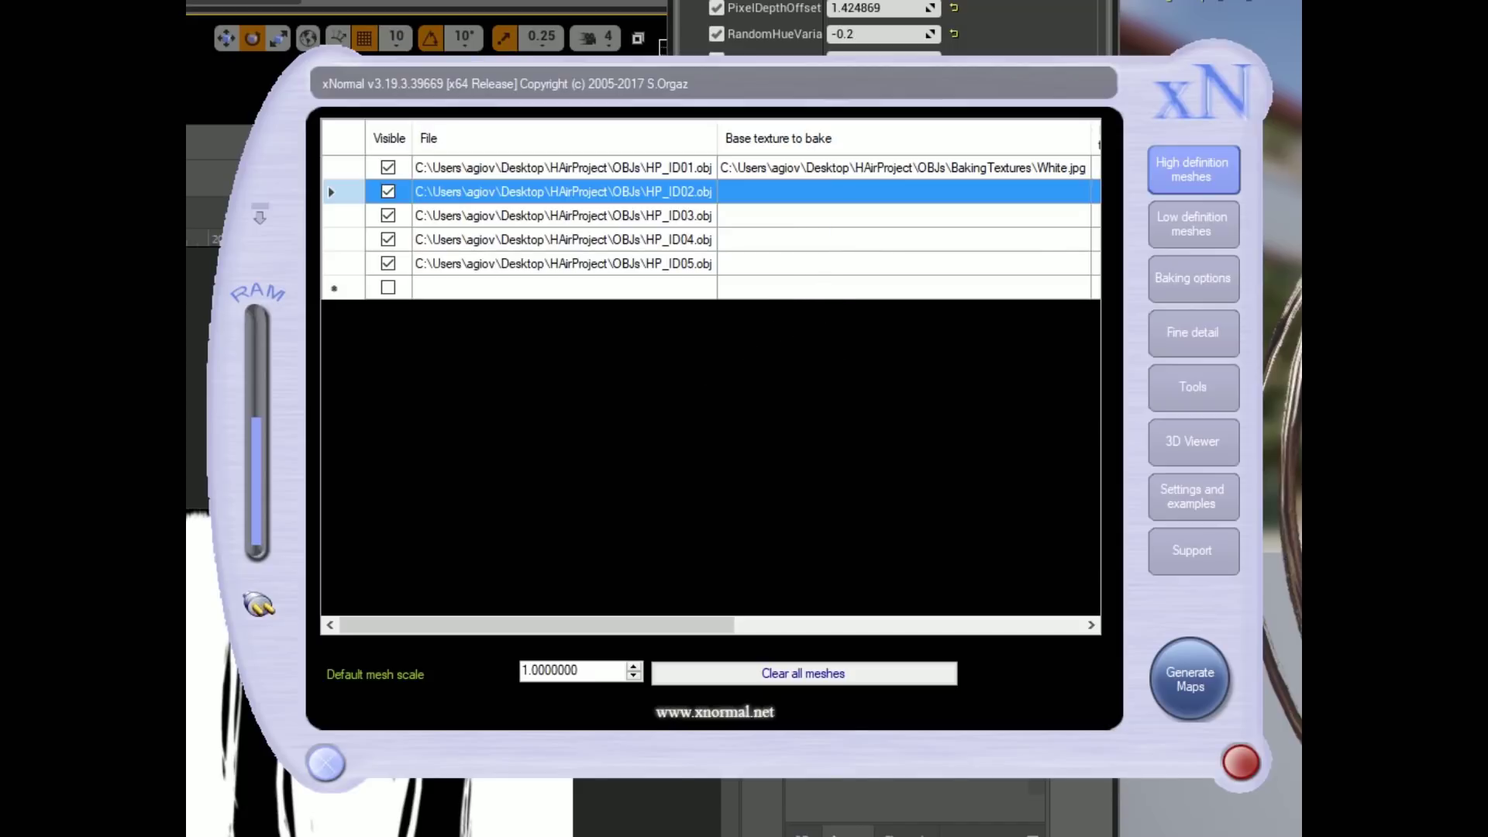
type("C:\\Users\\agiov\\Desktop\\HAirProject\\OBJs\\BakingTextures\\White.jpg")
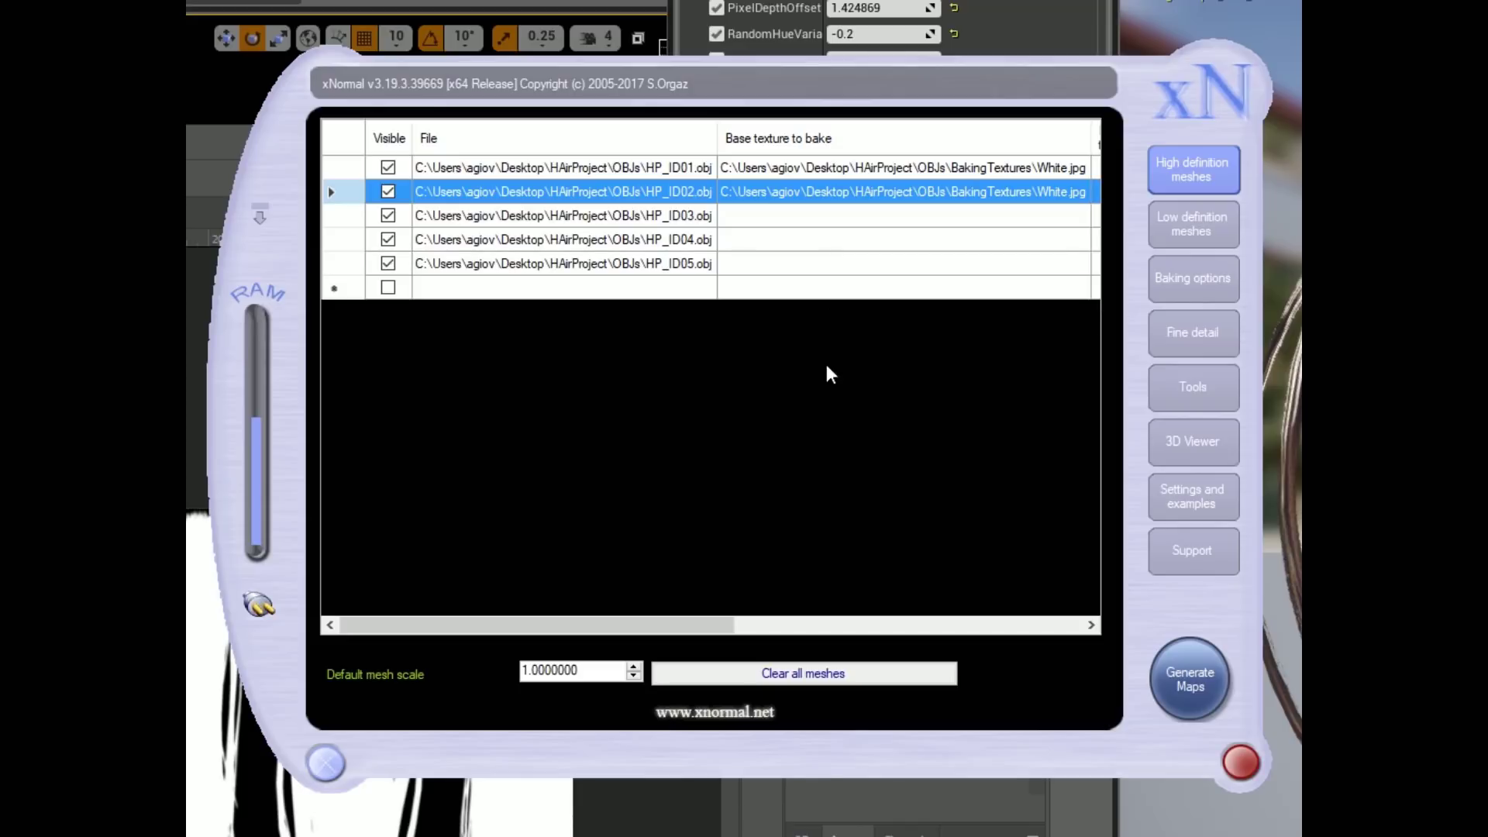
left_click(807, 246)
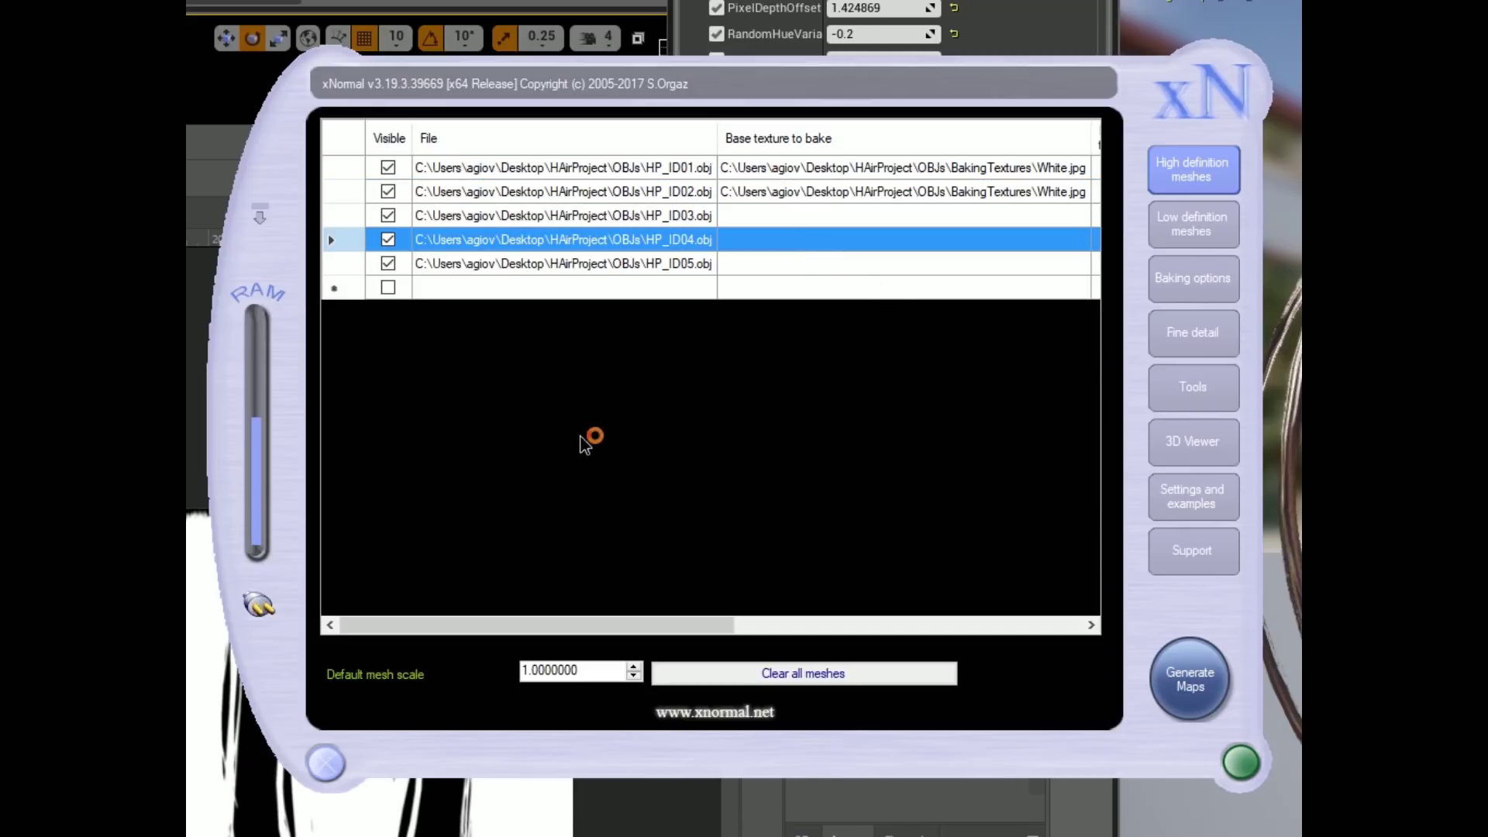
left_click_drag(787, 216, 773, 265)
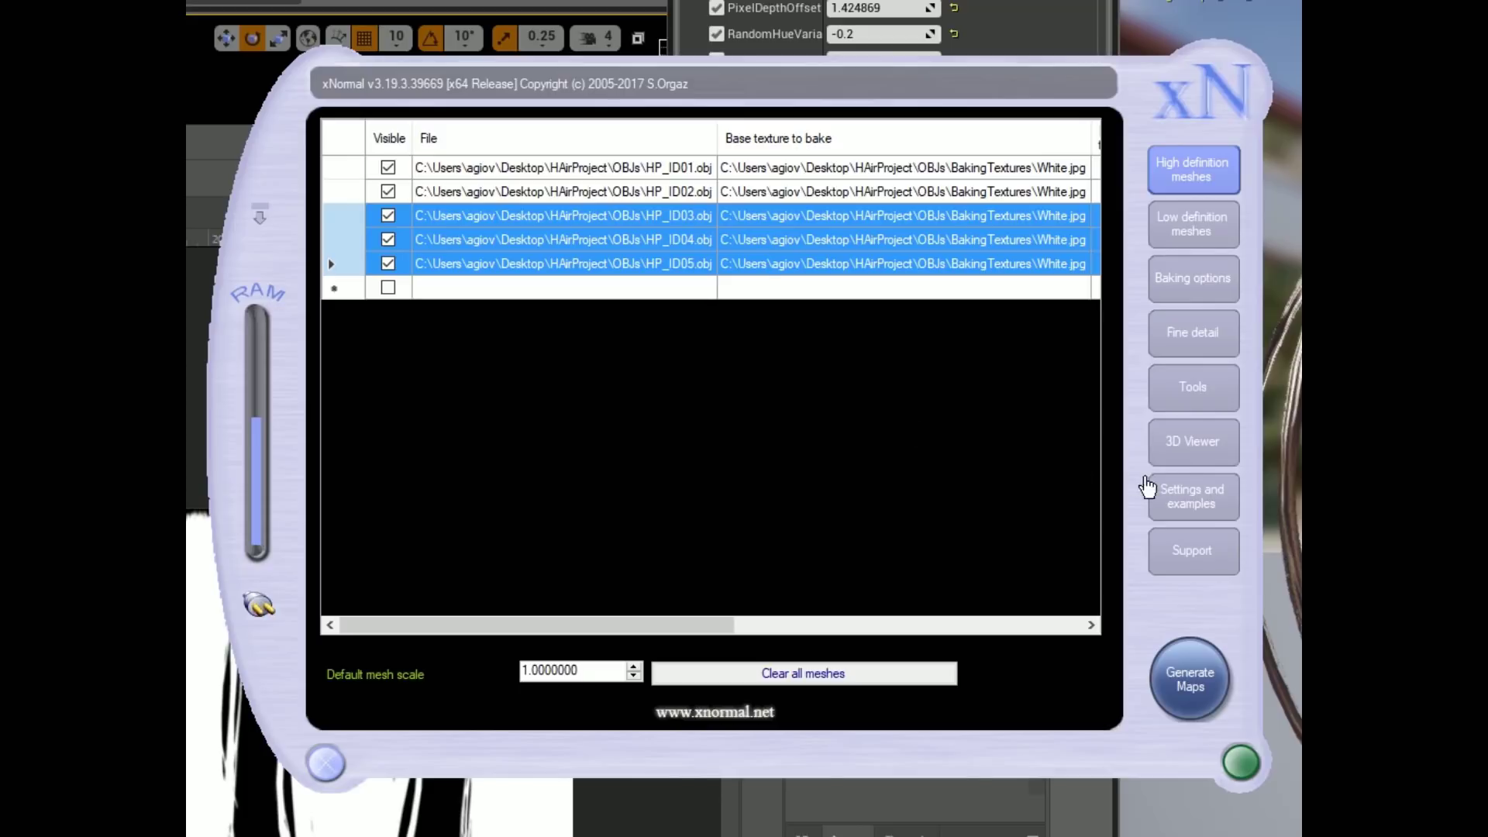
Load HairPlane01.obj from the OBJs folder as the low definition mesh
left_click(1188, 286)
left_click(1176, 238)
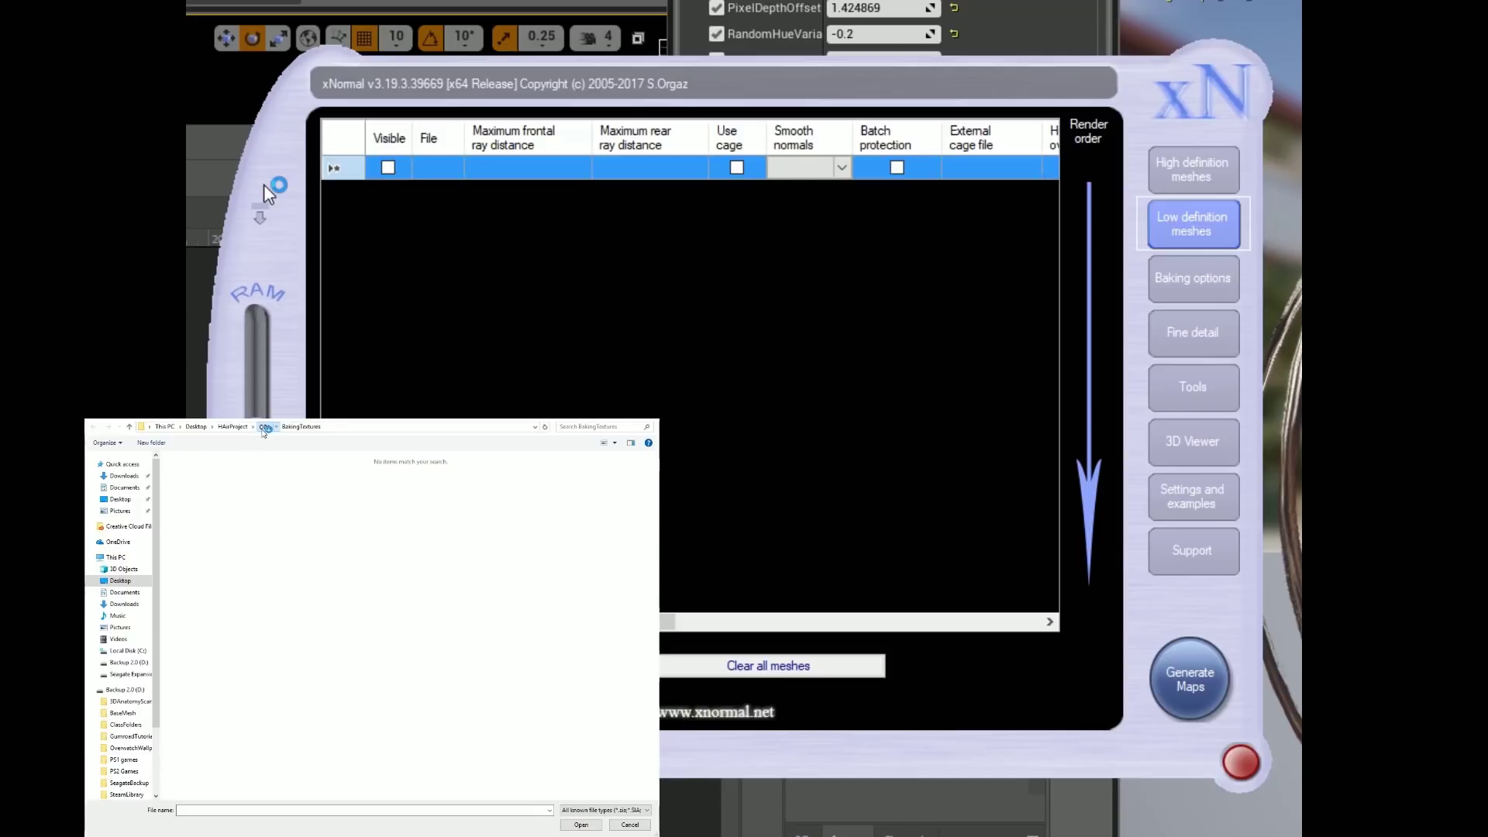
left_click(265, 427)
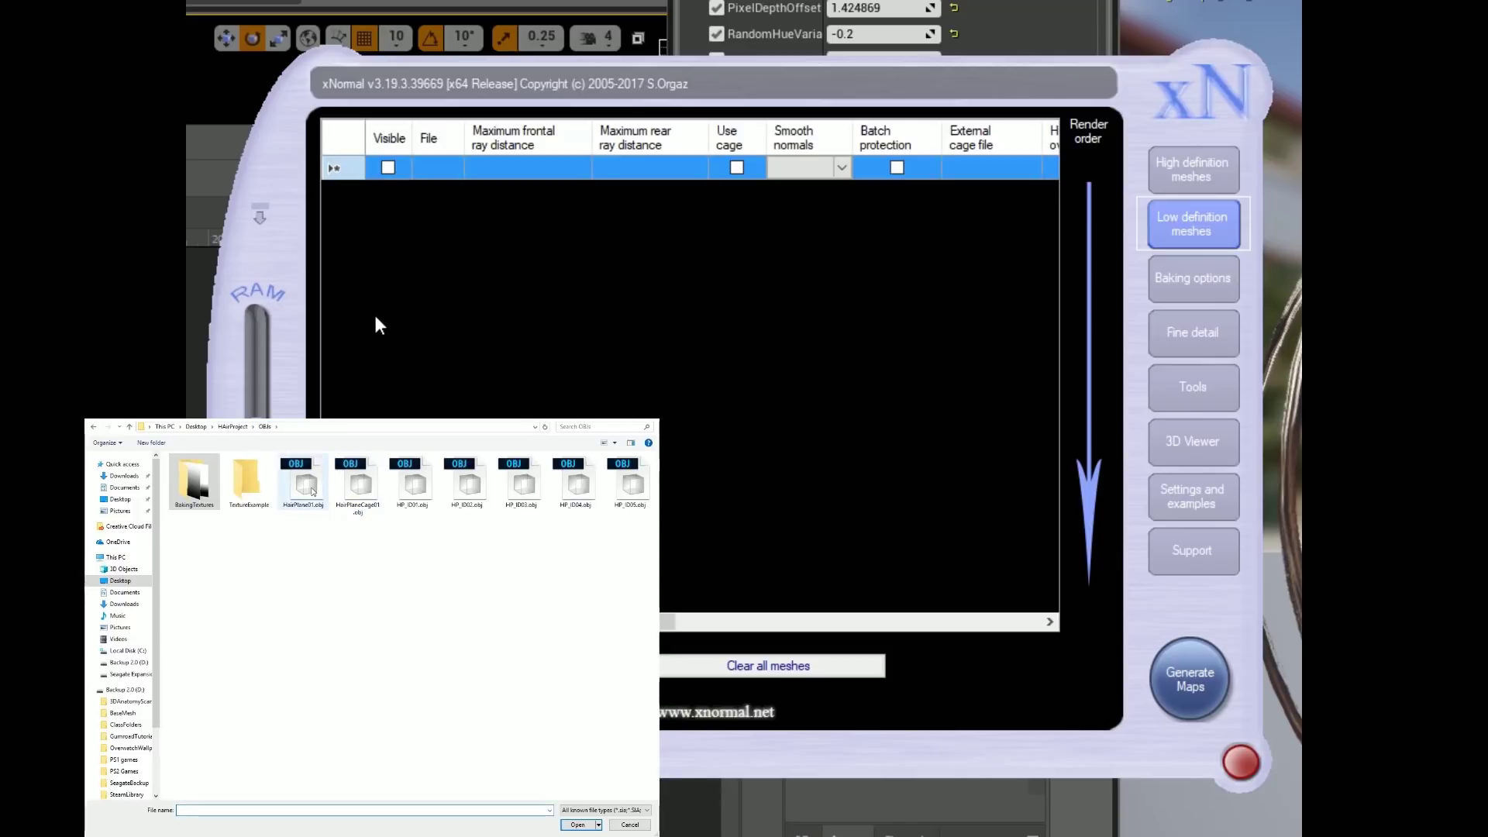
double_click(309, 489)
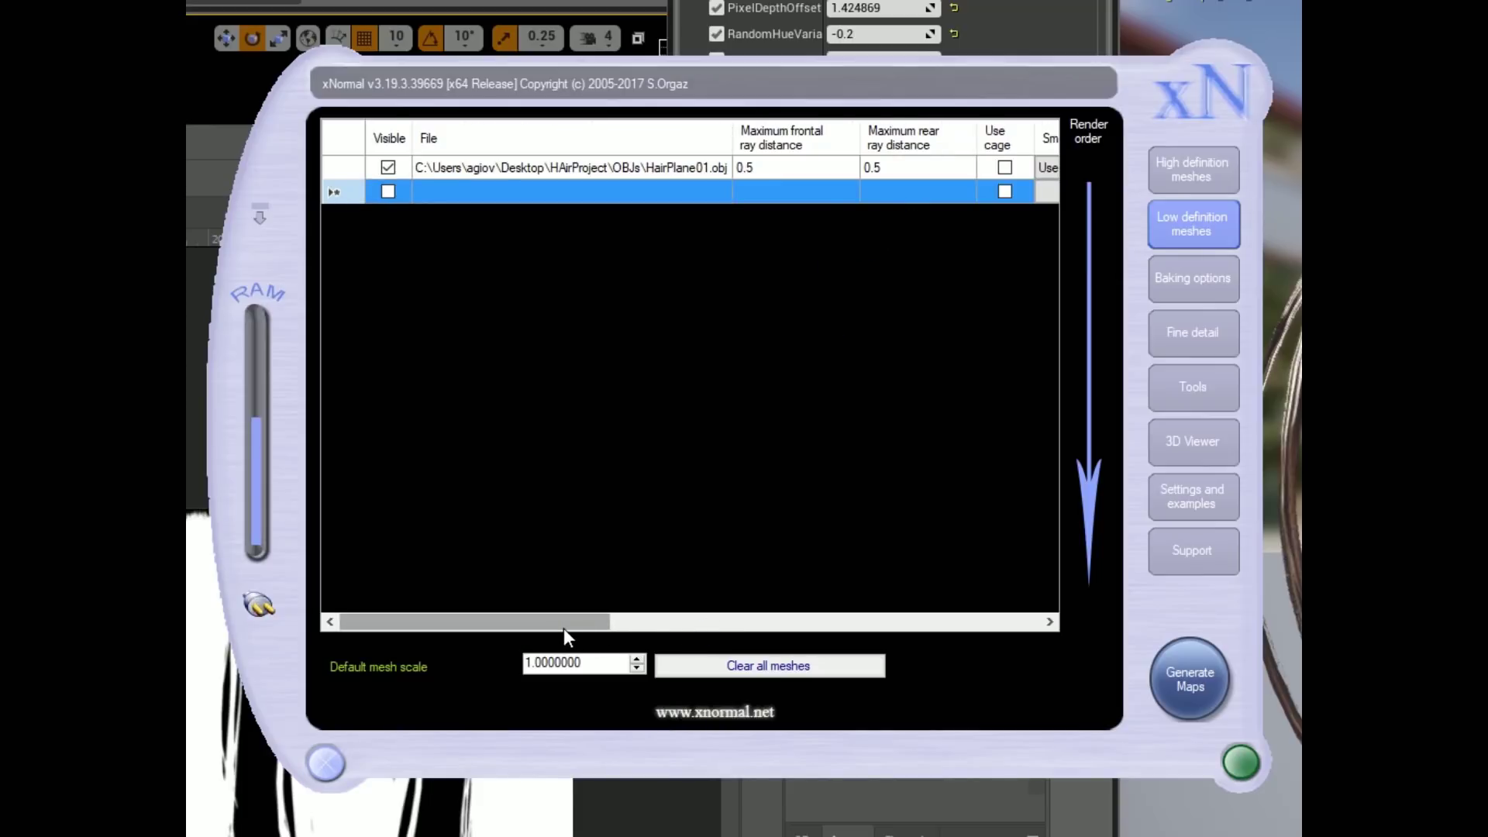
left_click_drag(564, 628, 809, 602)
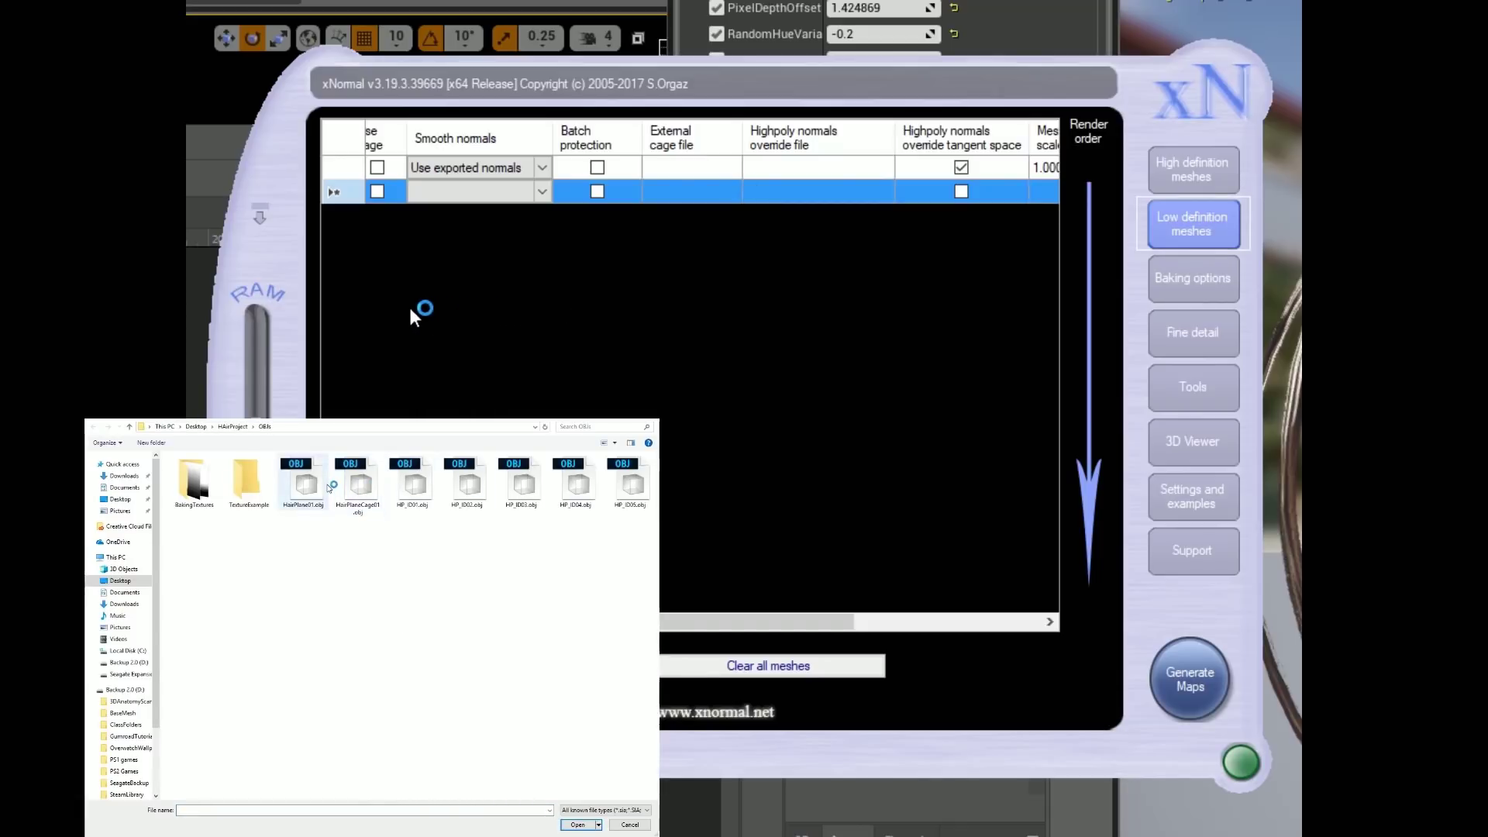
double_click(367, 486)
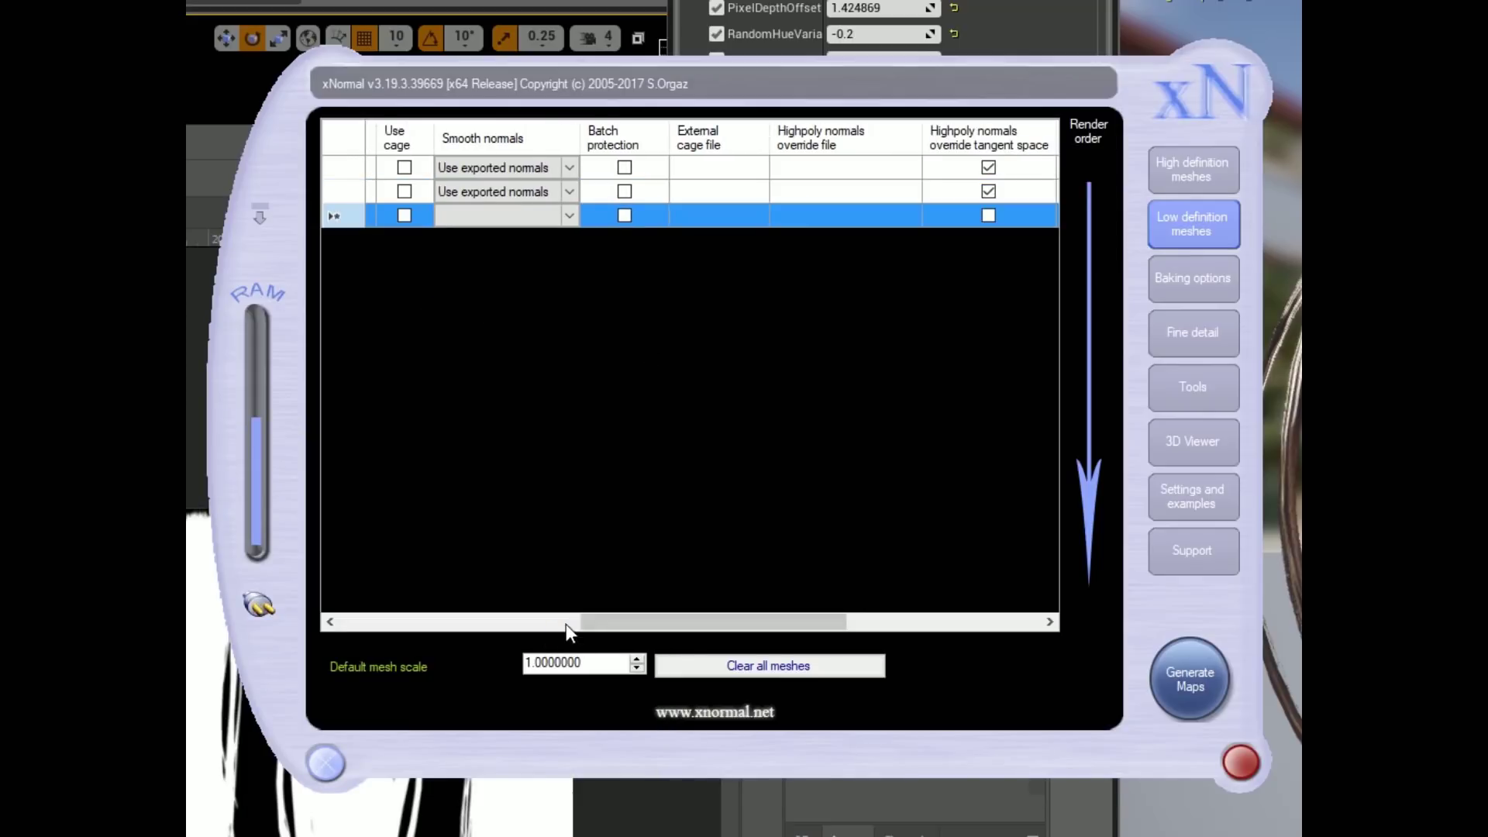
mouse_move(577, 623)
left_mouse_down()
mouse_move(909, 625)
mouse_move(603, 625)
left_mouse_up()
left_click_drag(263, 591, 375, 597)
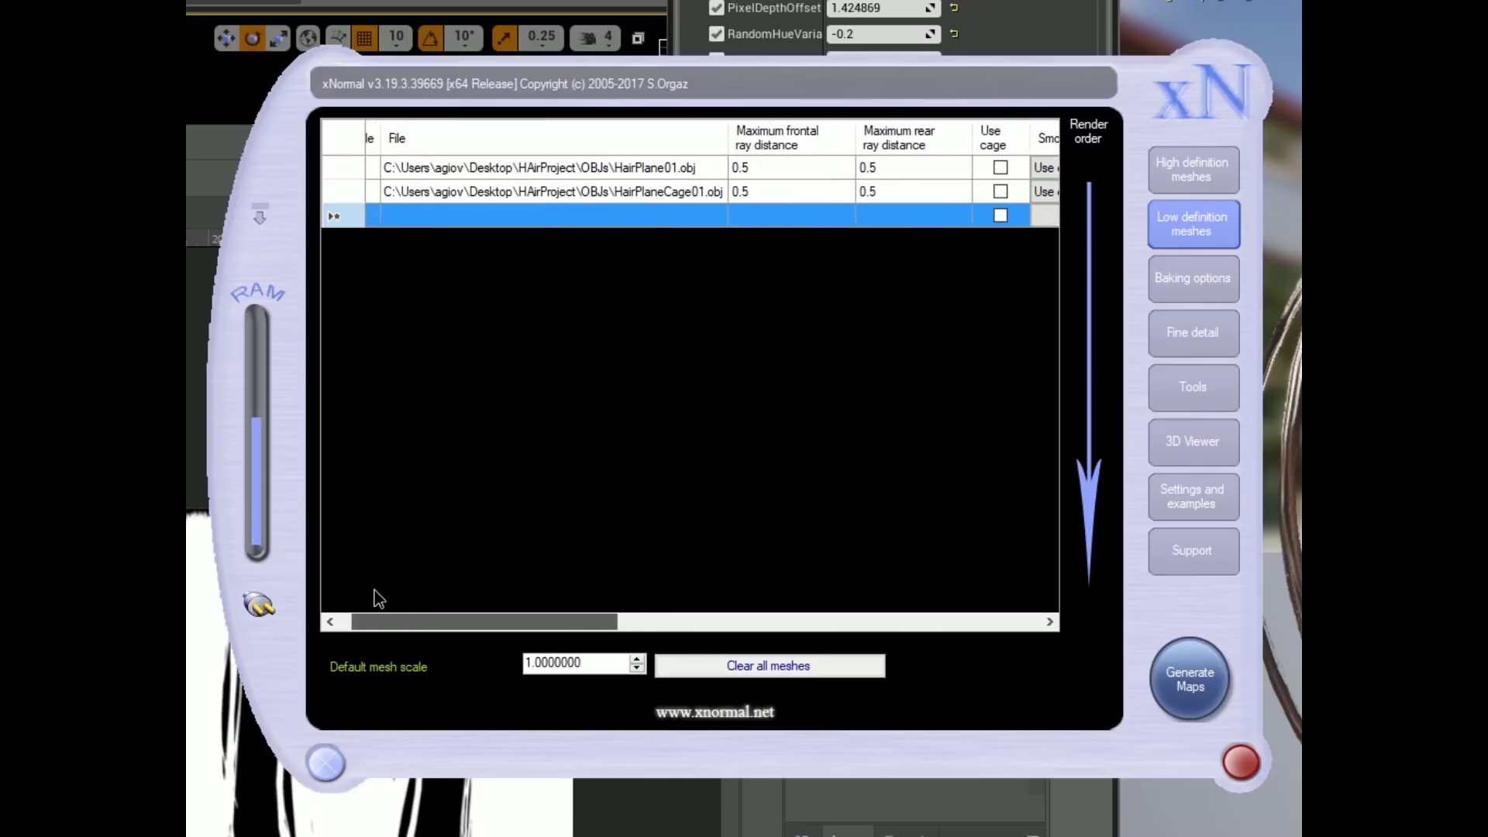
left_click(633, 197)
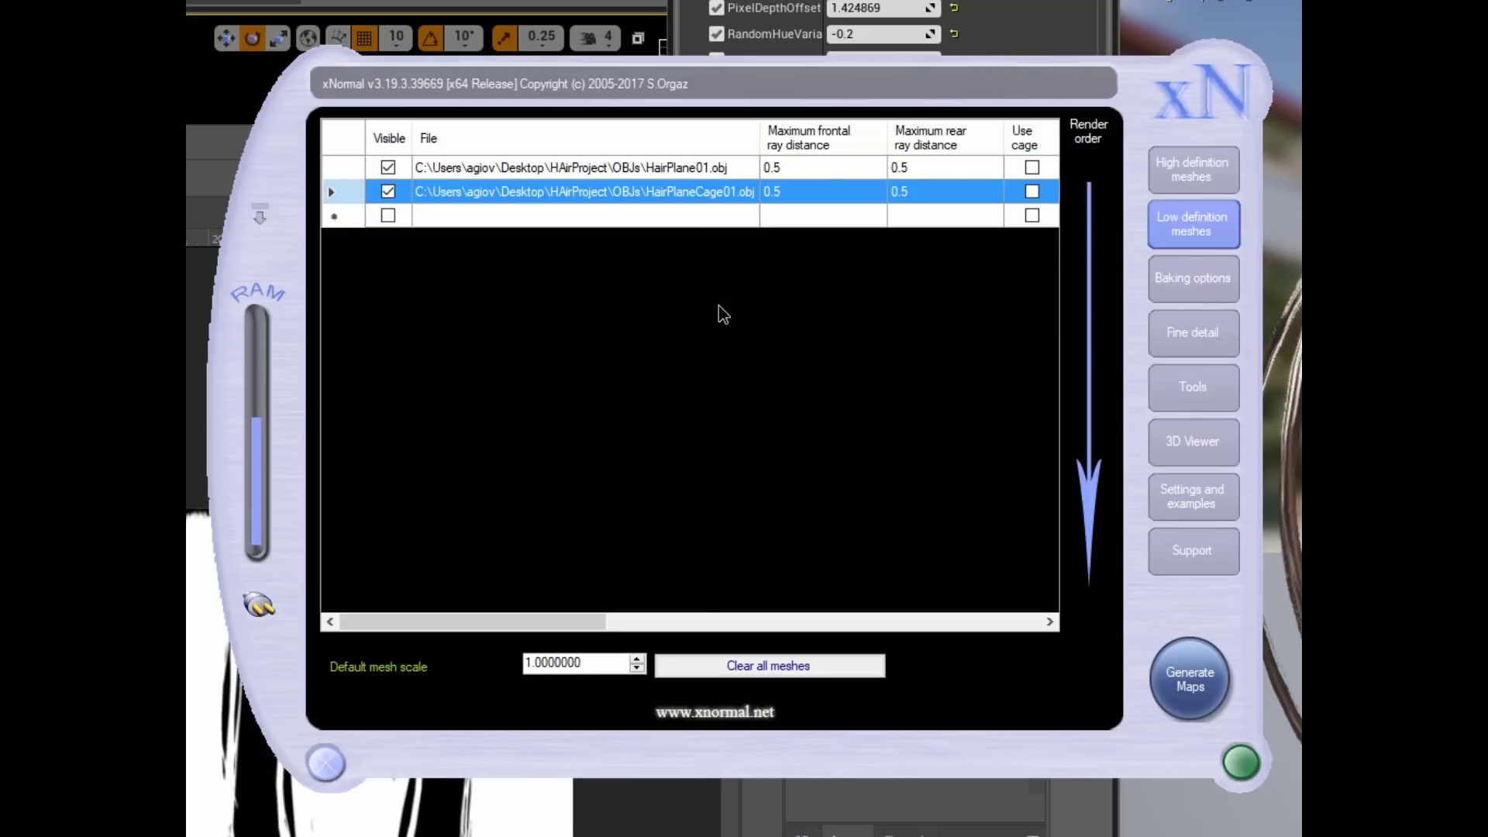
key("Delete")
Assign HairPlaneCage01.obj as the external cage file for HairPlane01.obj and enable the use of its cage
left_click_drag(587, 626, 802, 620)
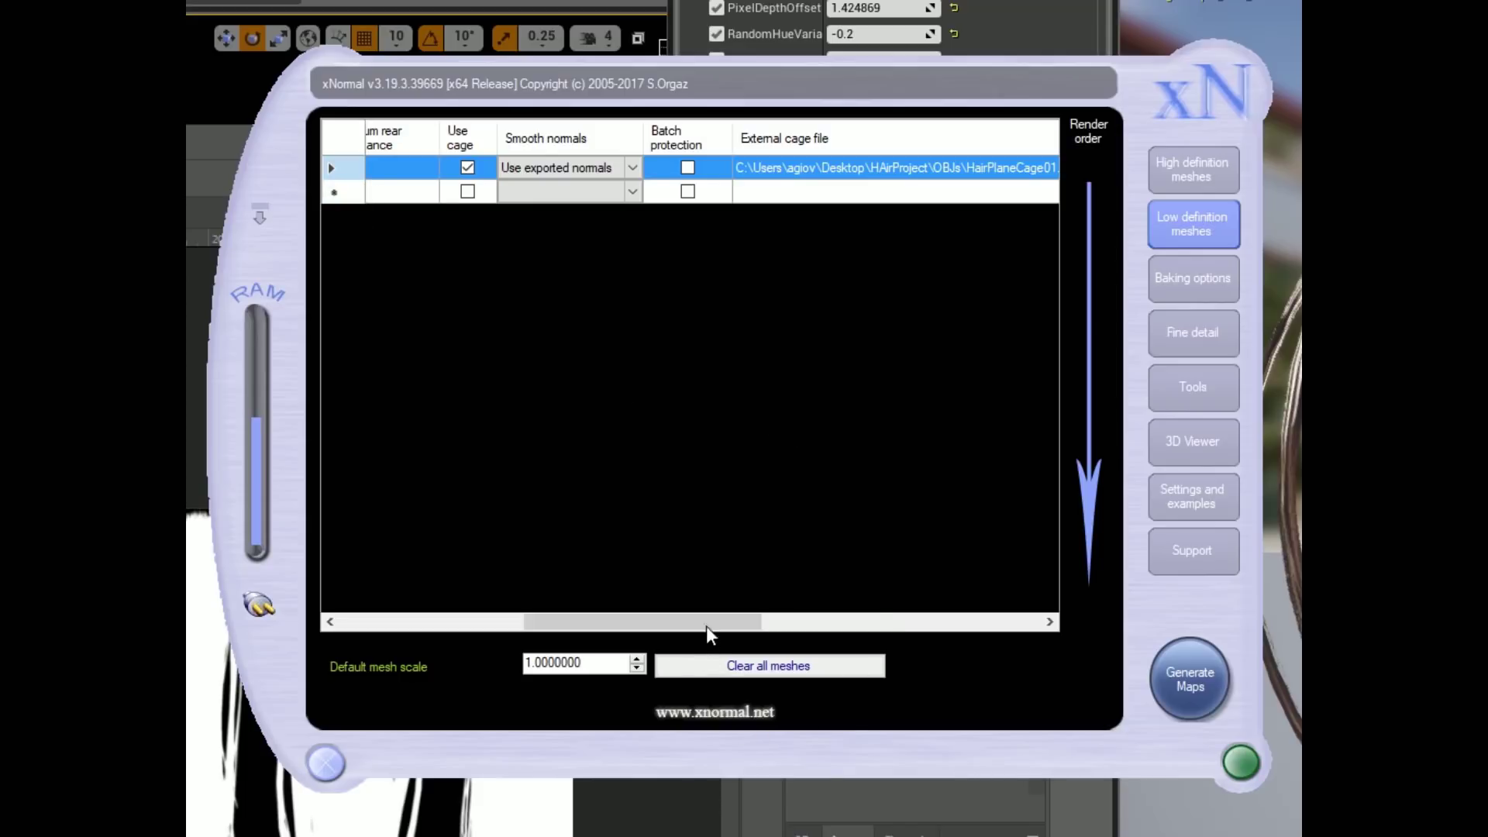
left_click_drag(705, 625, 424, 612)
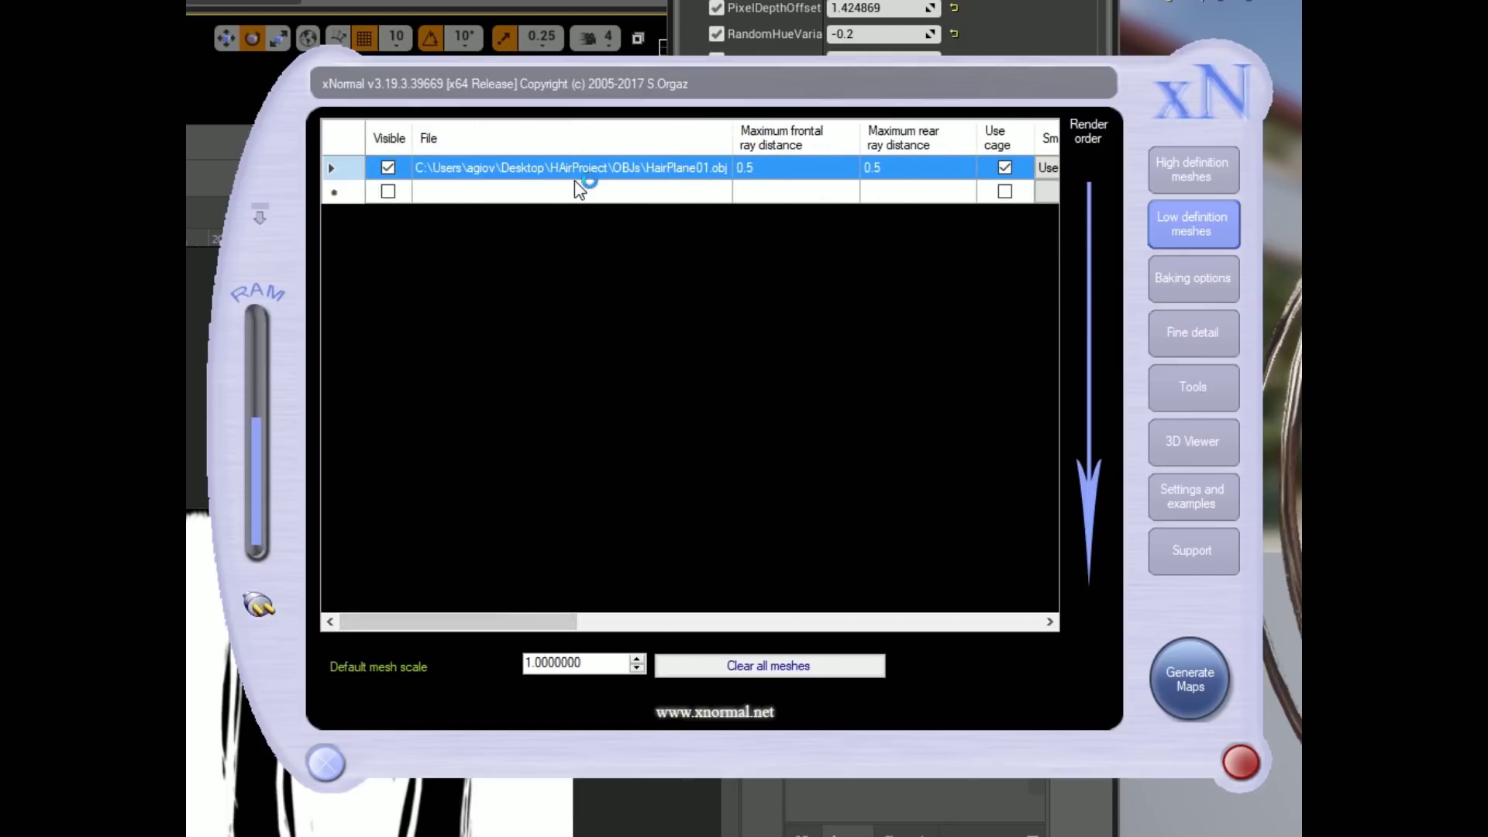
Set the edge padding to 0 and the antialiasing to 4x in the baking options
left_click(1214, 279)
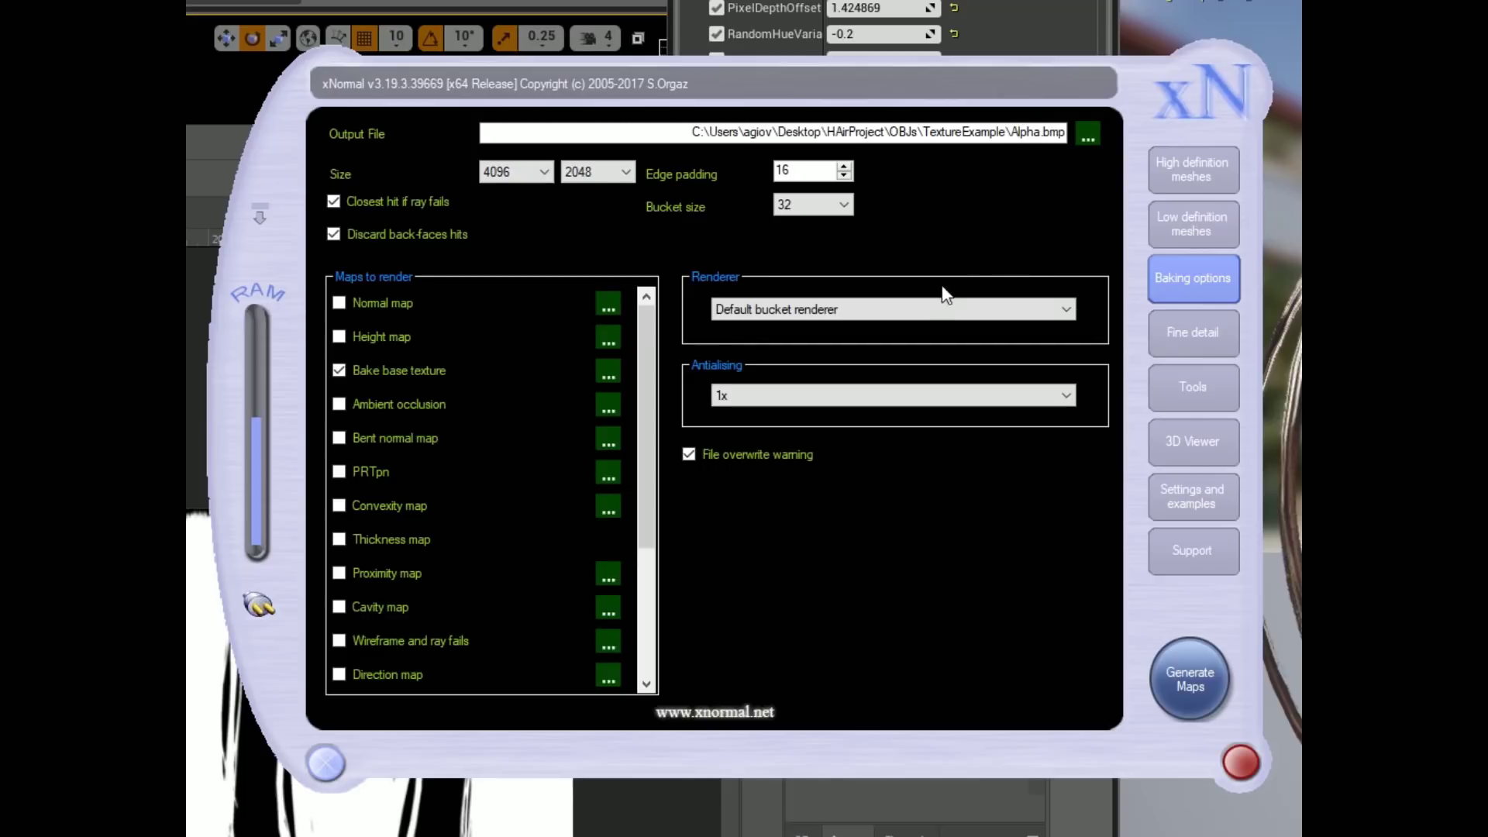
left_click(844, 177)
left_click(844, 177)
left_click(844, 177)
left_click(844, 176)
left_click(844, 177)
left_click(844, 177)
left_click(844, 177)
left_click(843, 177)
left_click(1060, 394)
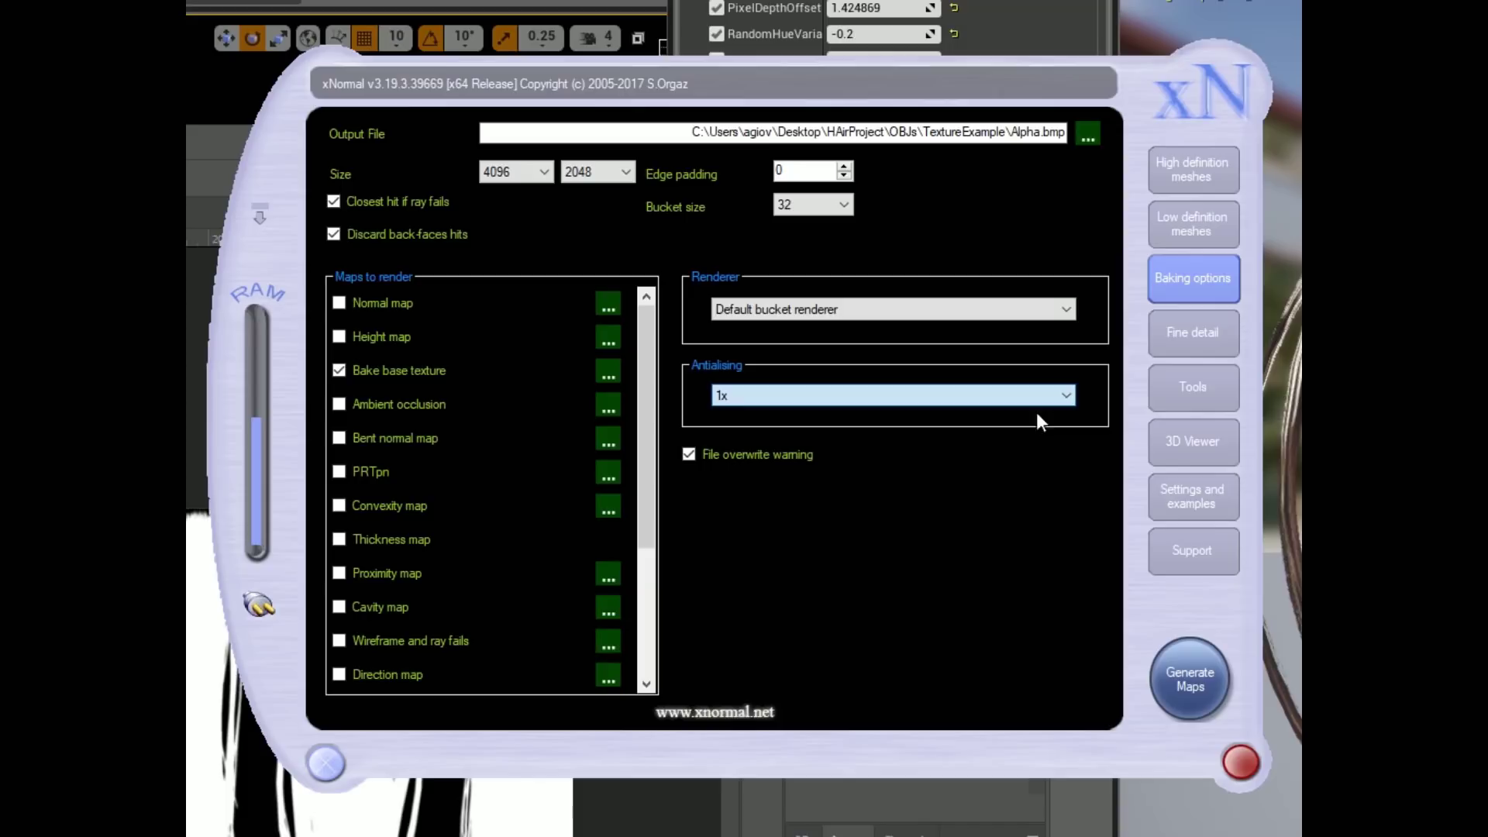
left_click(978, 443)
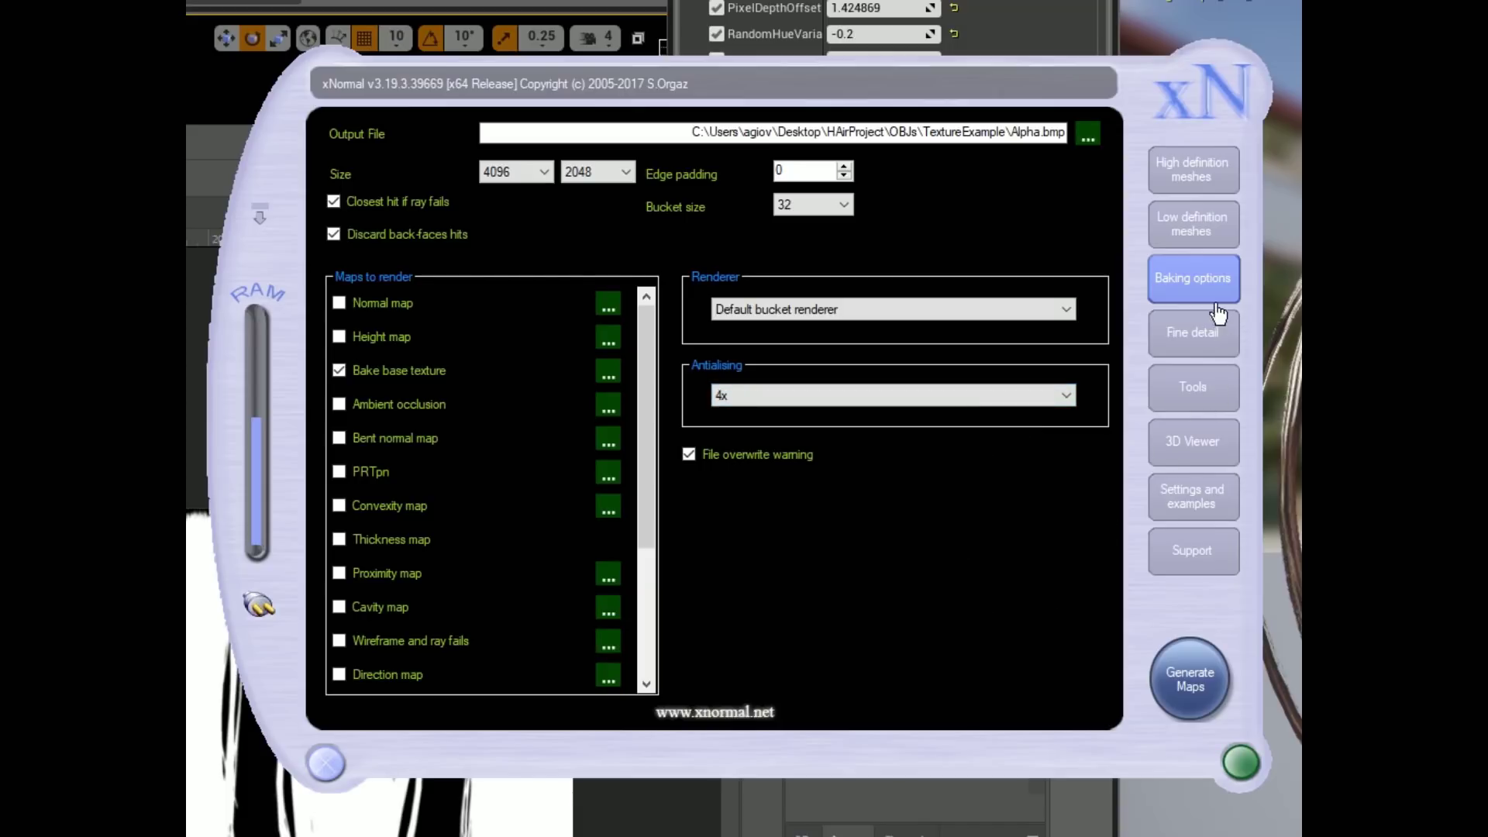
Generate the base texture bake to Alpha.bmp and close the render preview once the map is generated
left_click(1190, 676)
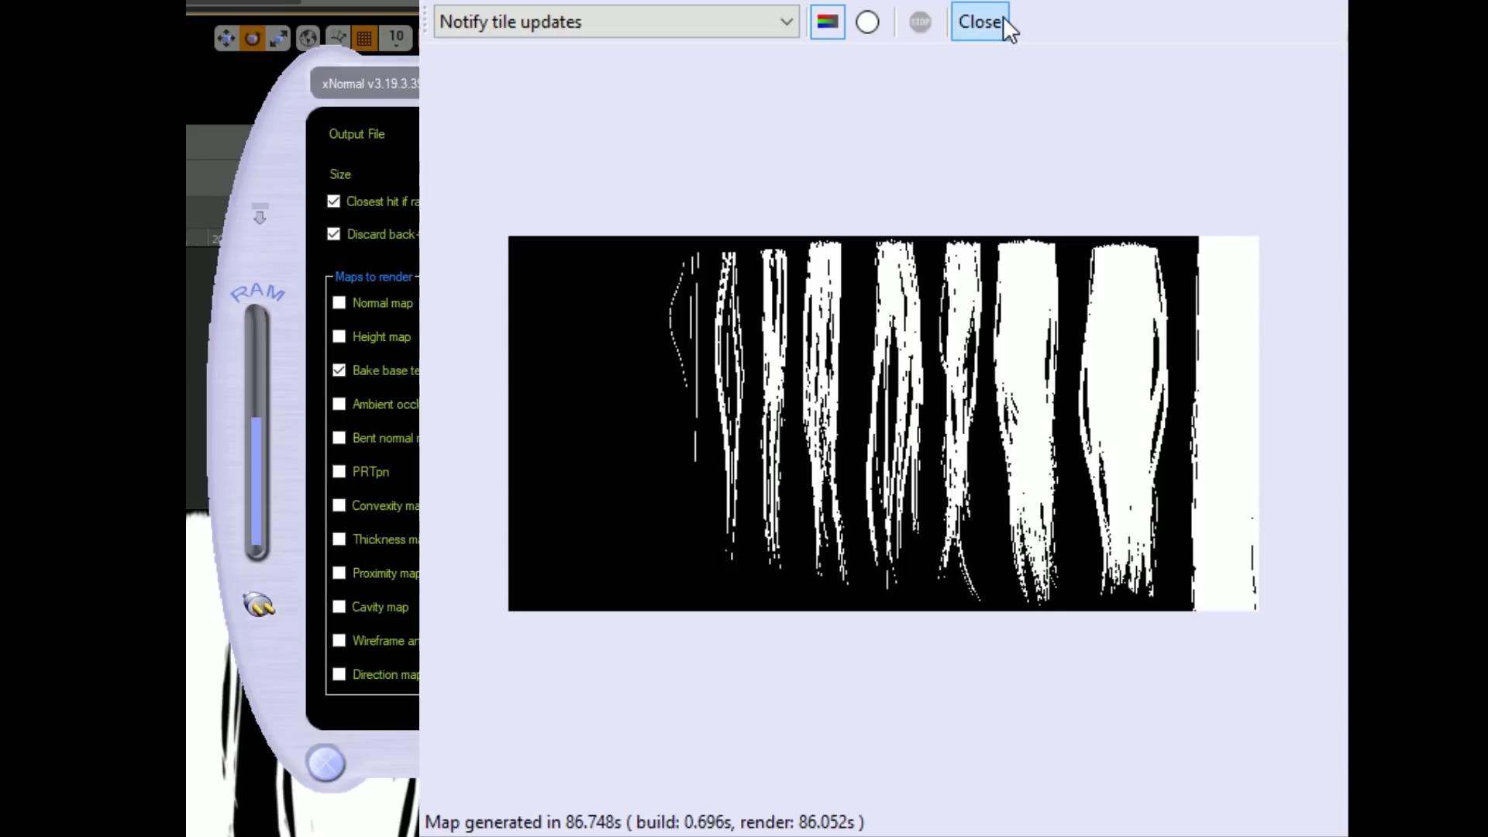
left_click(979, 22)
left_click(979, 22)
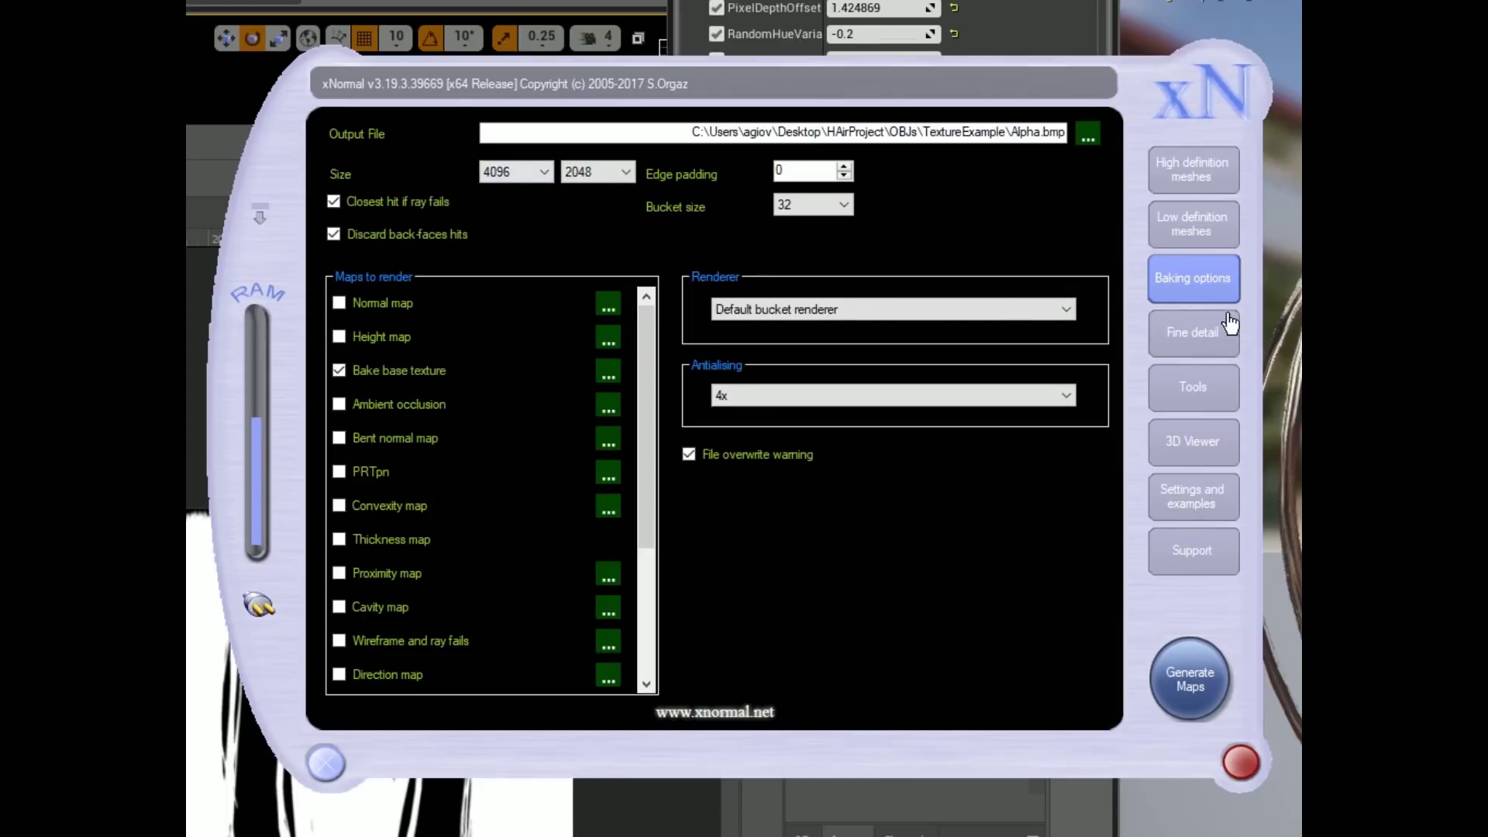
Review the low definition mesh entry and the base textures assigned to HP_ID01 through HP_ID05
left_click(1190, 225)
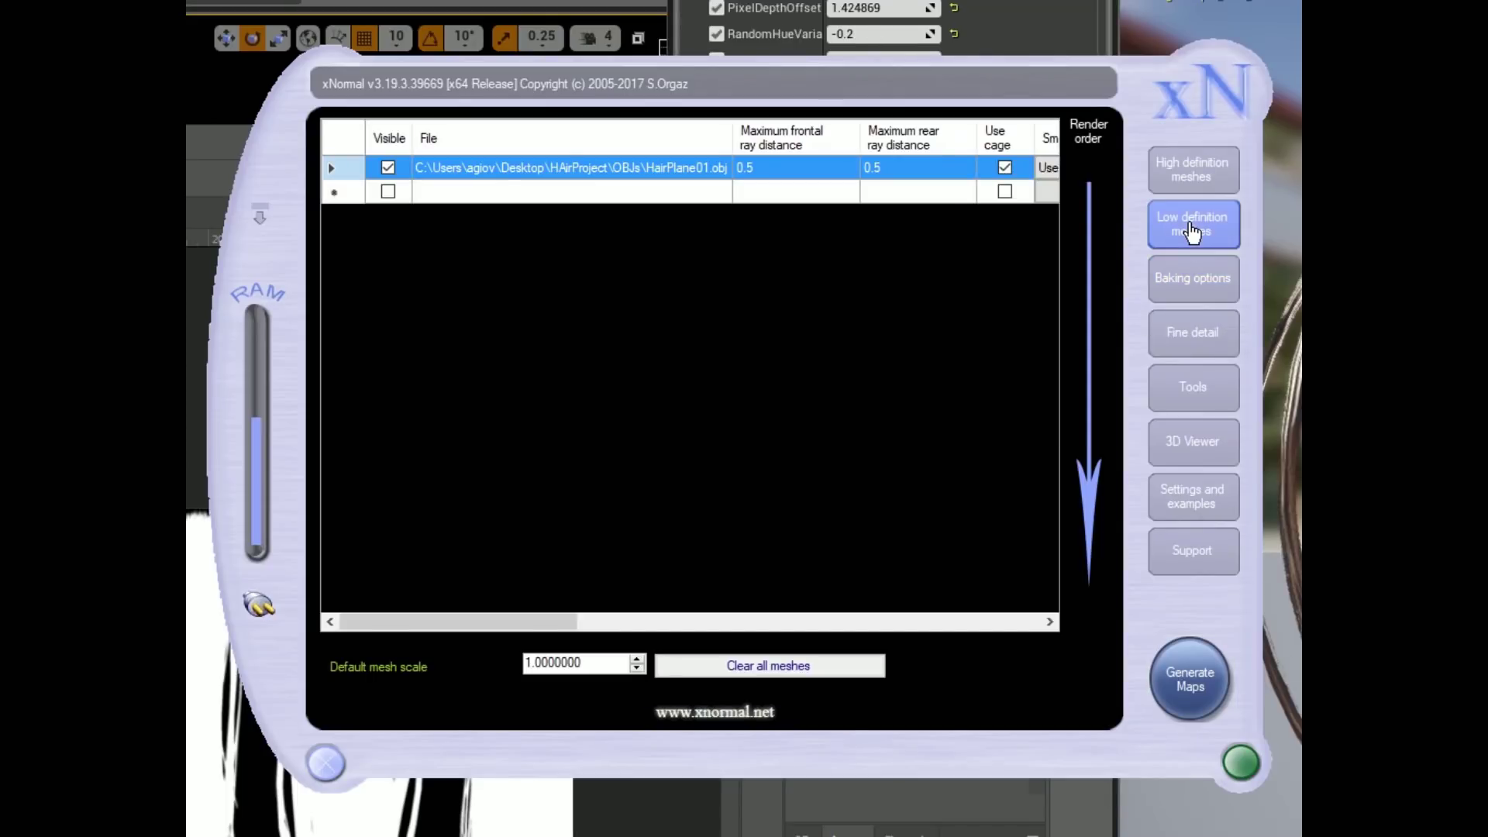
left_click(1192, 169)
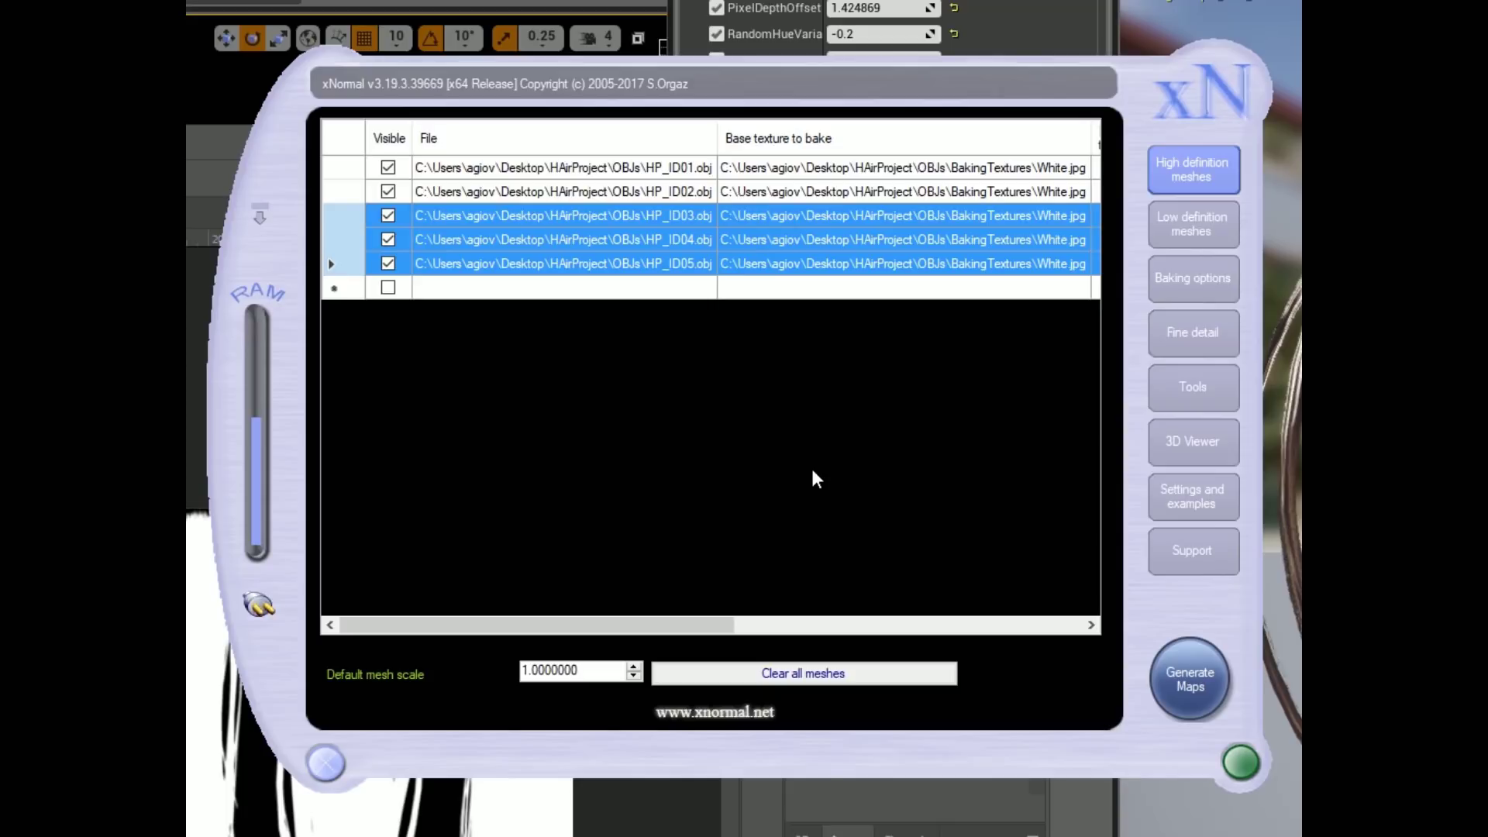
left_click(899, 169)
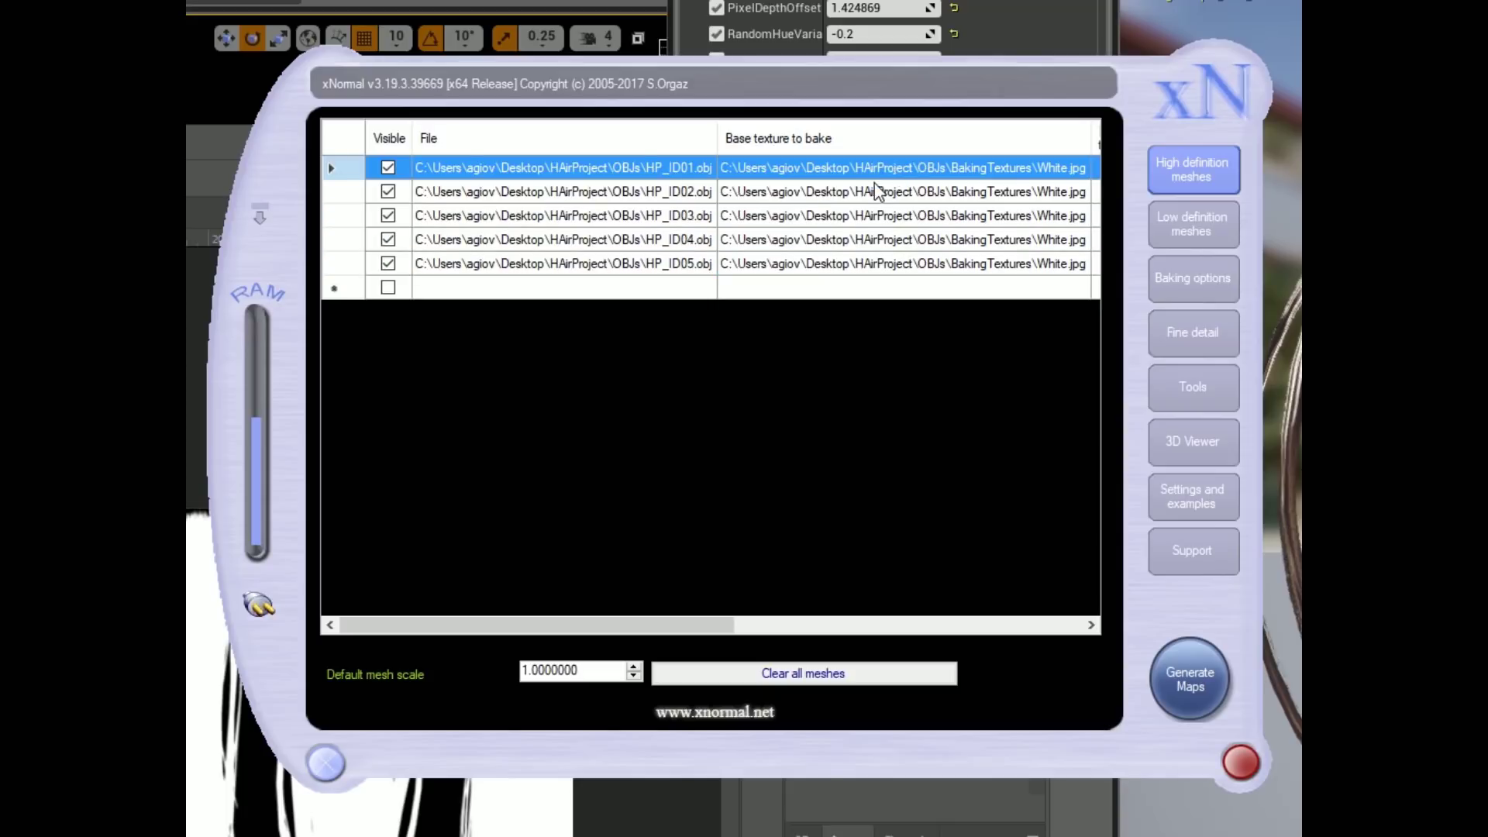
left_click(880, 191)
left_click(873, 219)
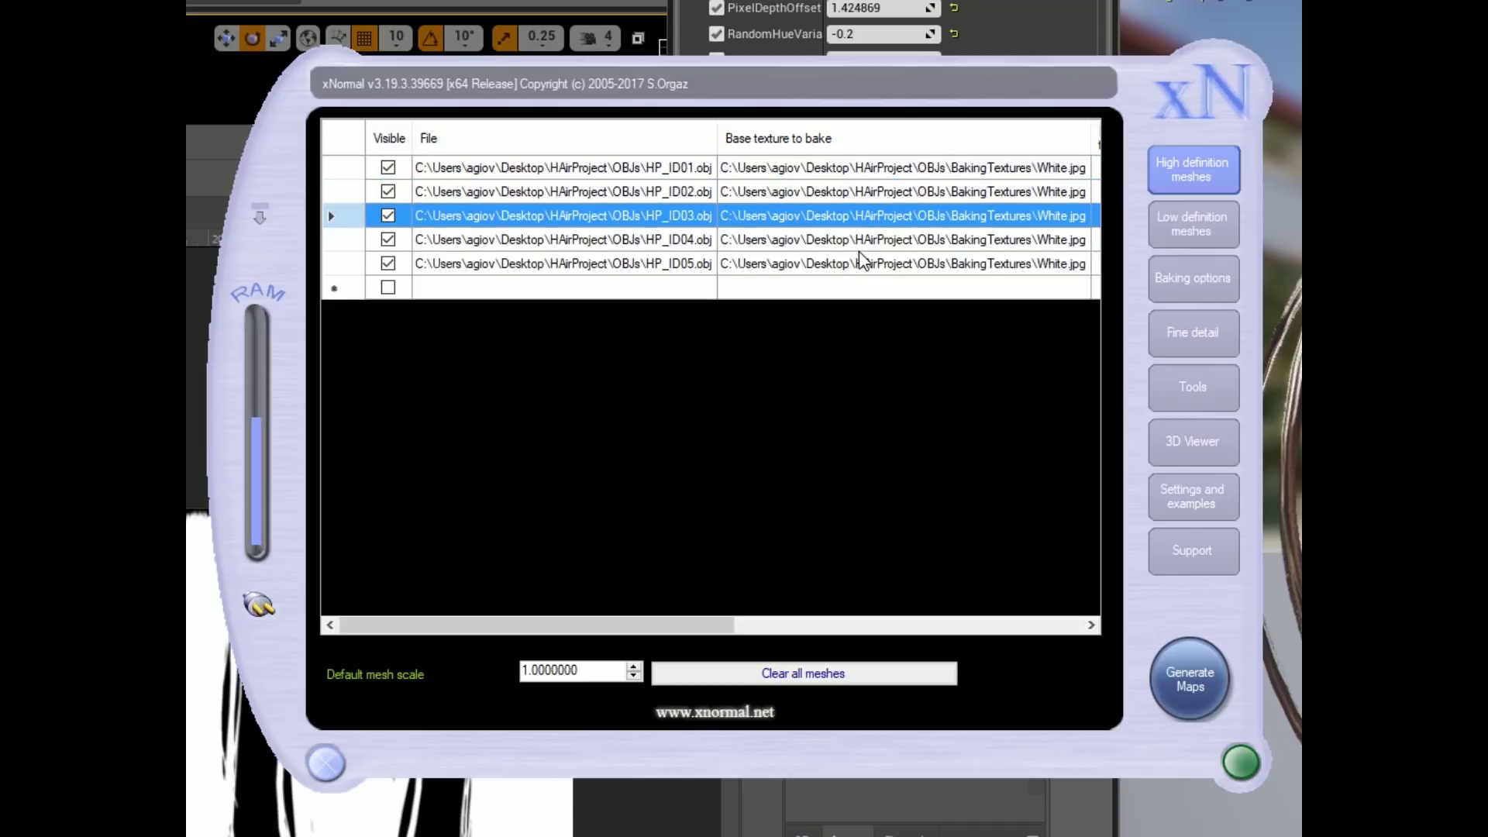
left_click(862, 243)
left_click(832, 265)
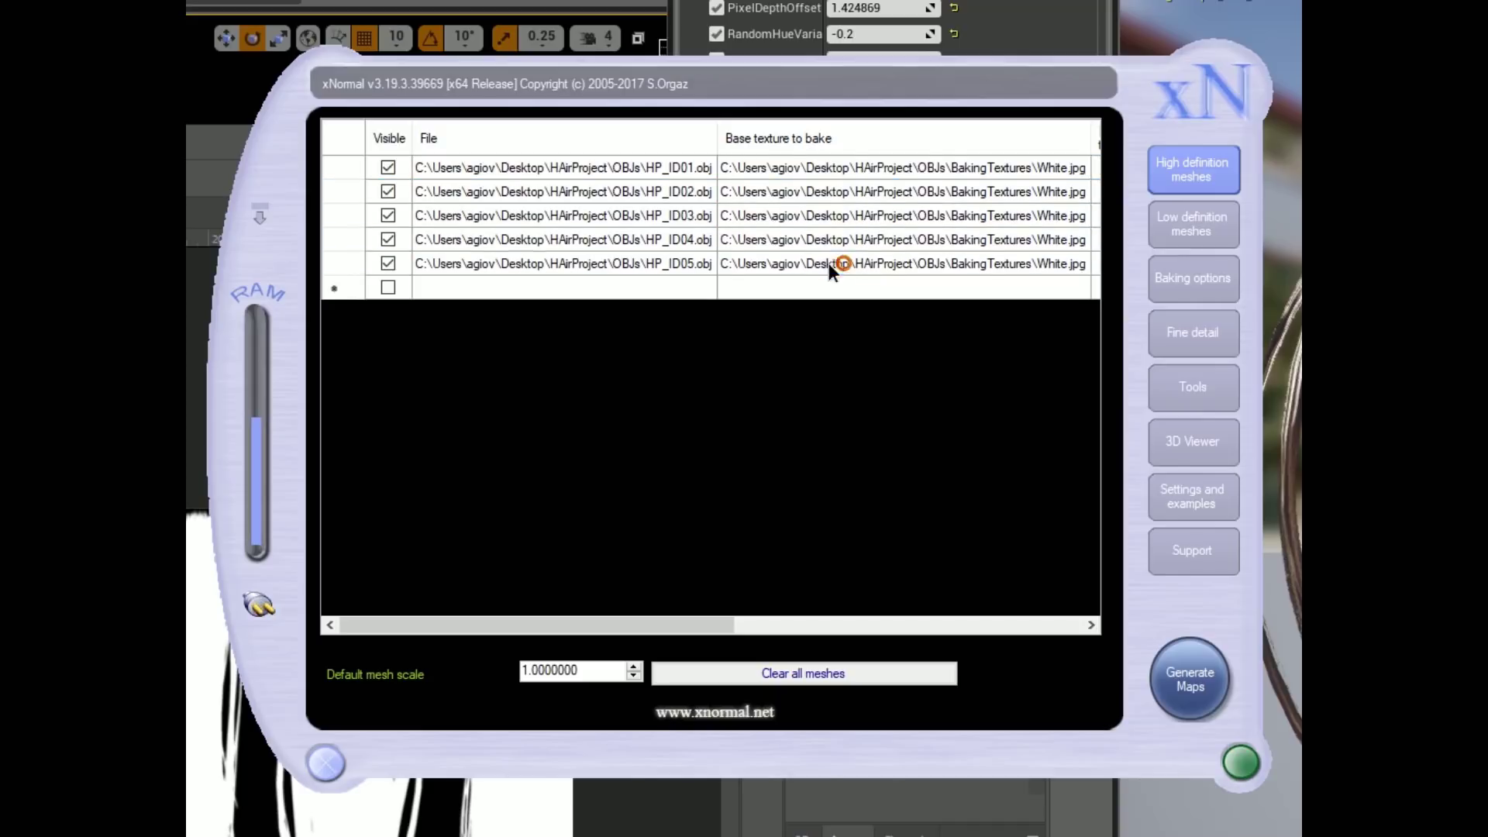
Assign 25.jpg as the base texture to bake for HP_ID02 and 50.jpg for HP_ID03
left_click(820, 194)
left_click(804, 164)
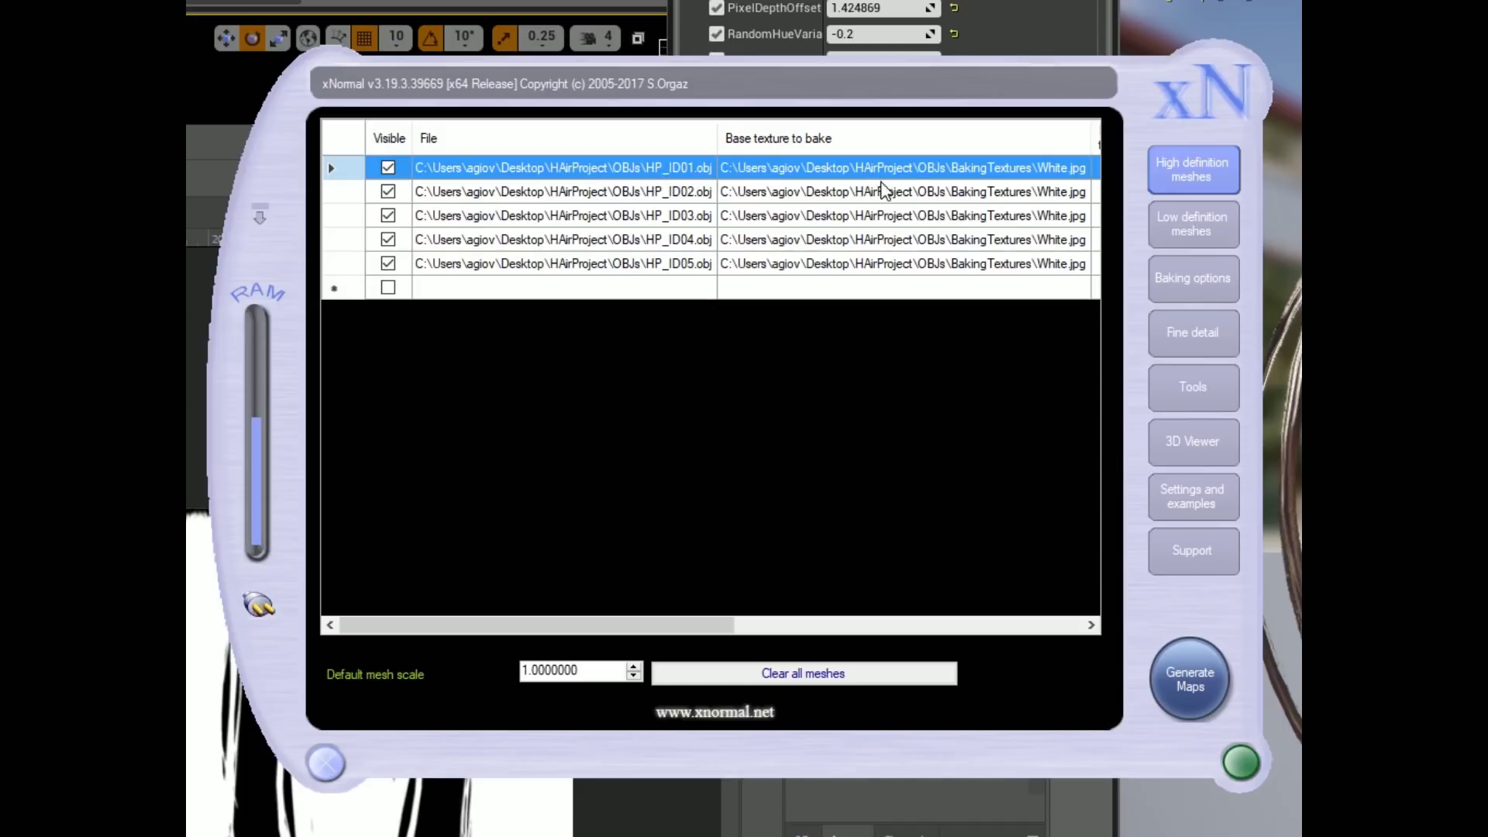
left_click(888, 194)
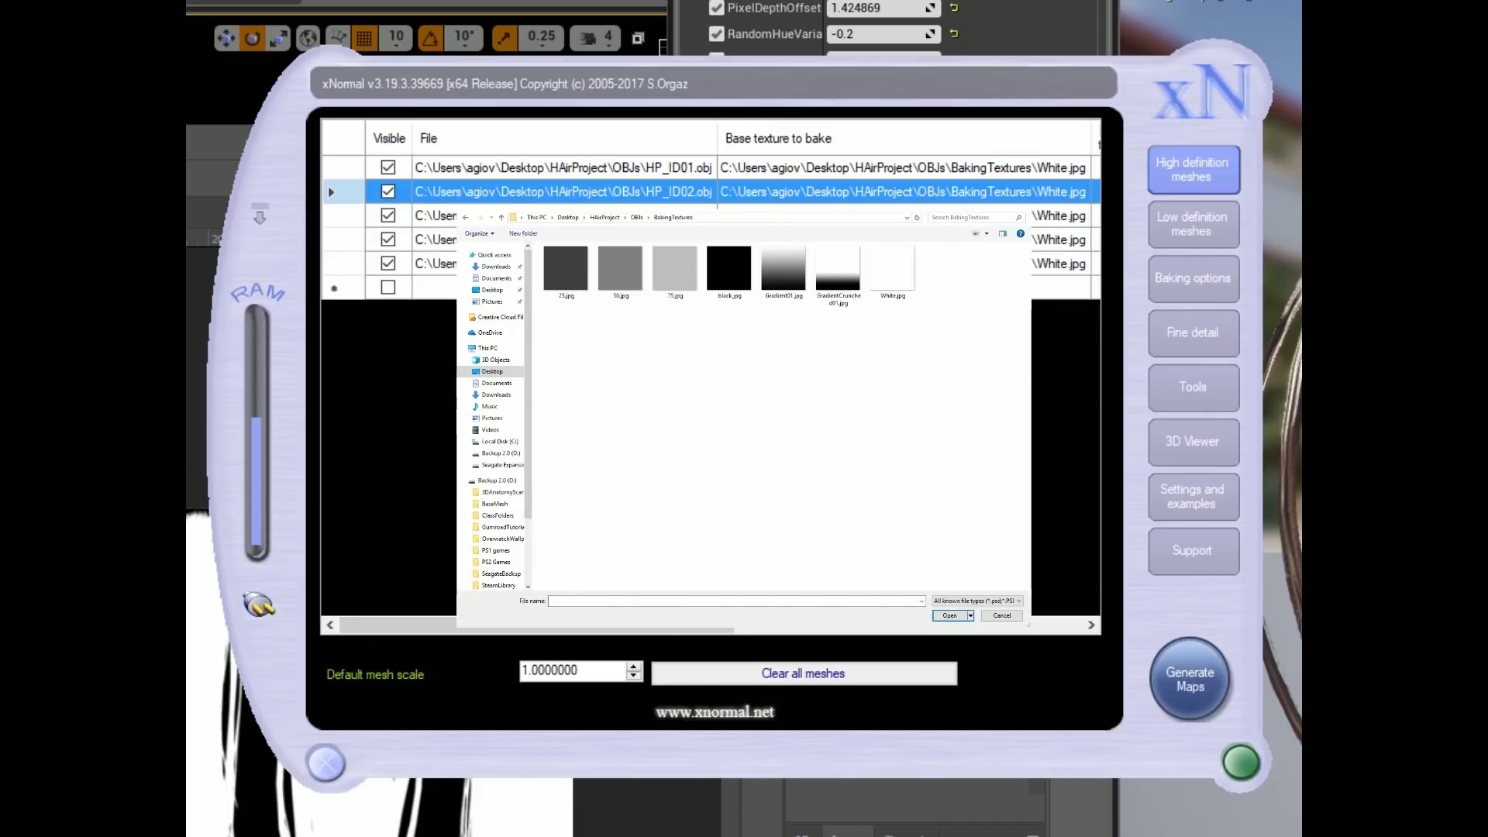
double_click(566, 267)
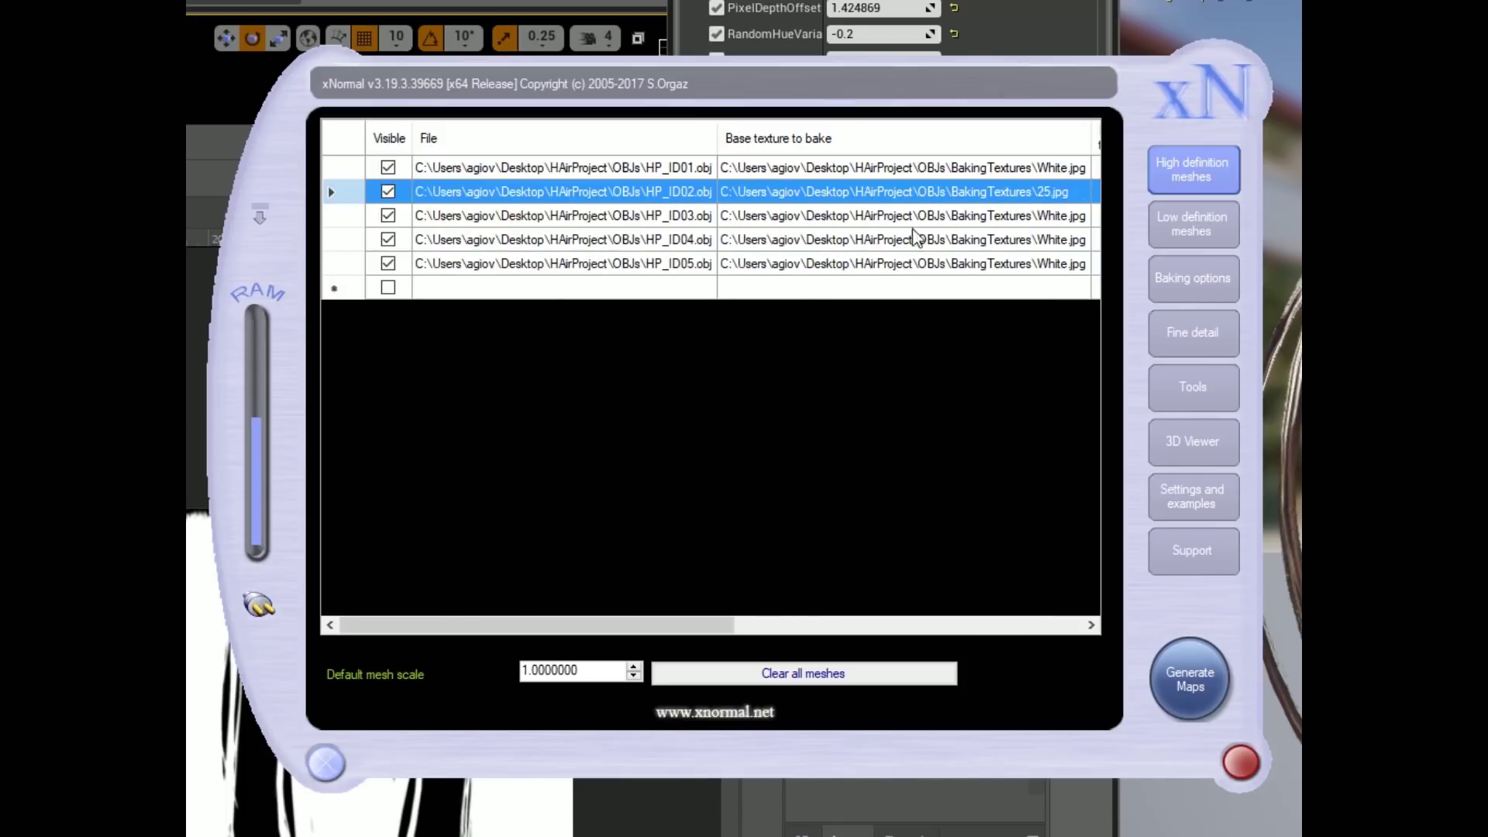
double_click(800, 219)
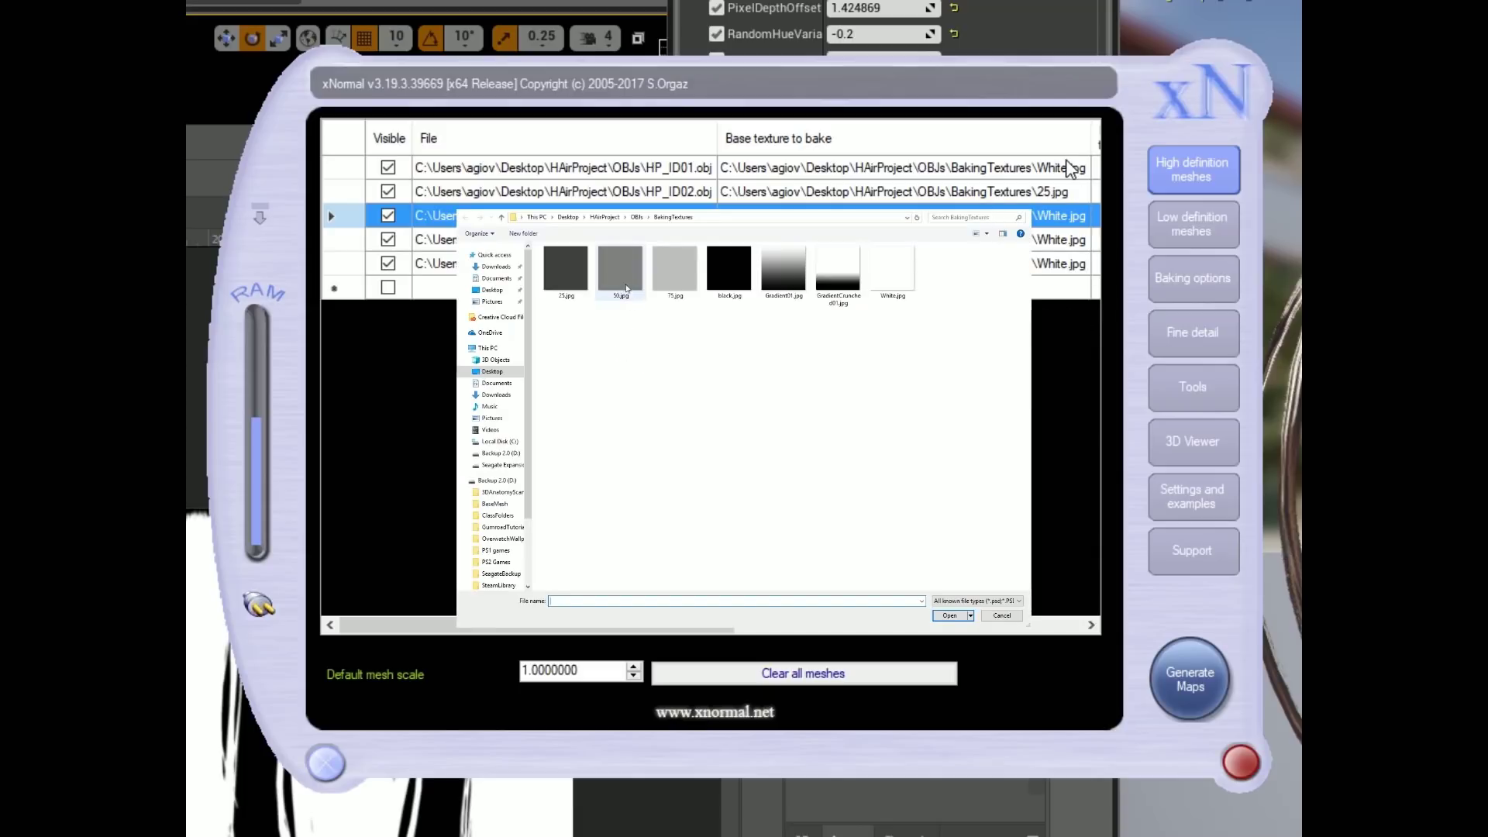
key("Escape")
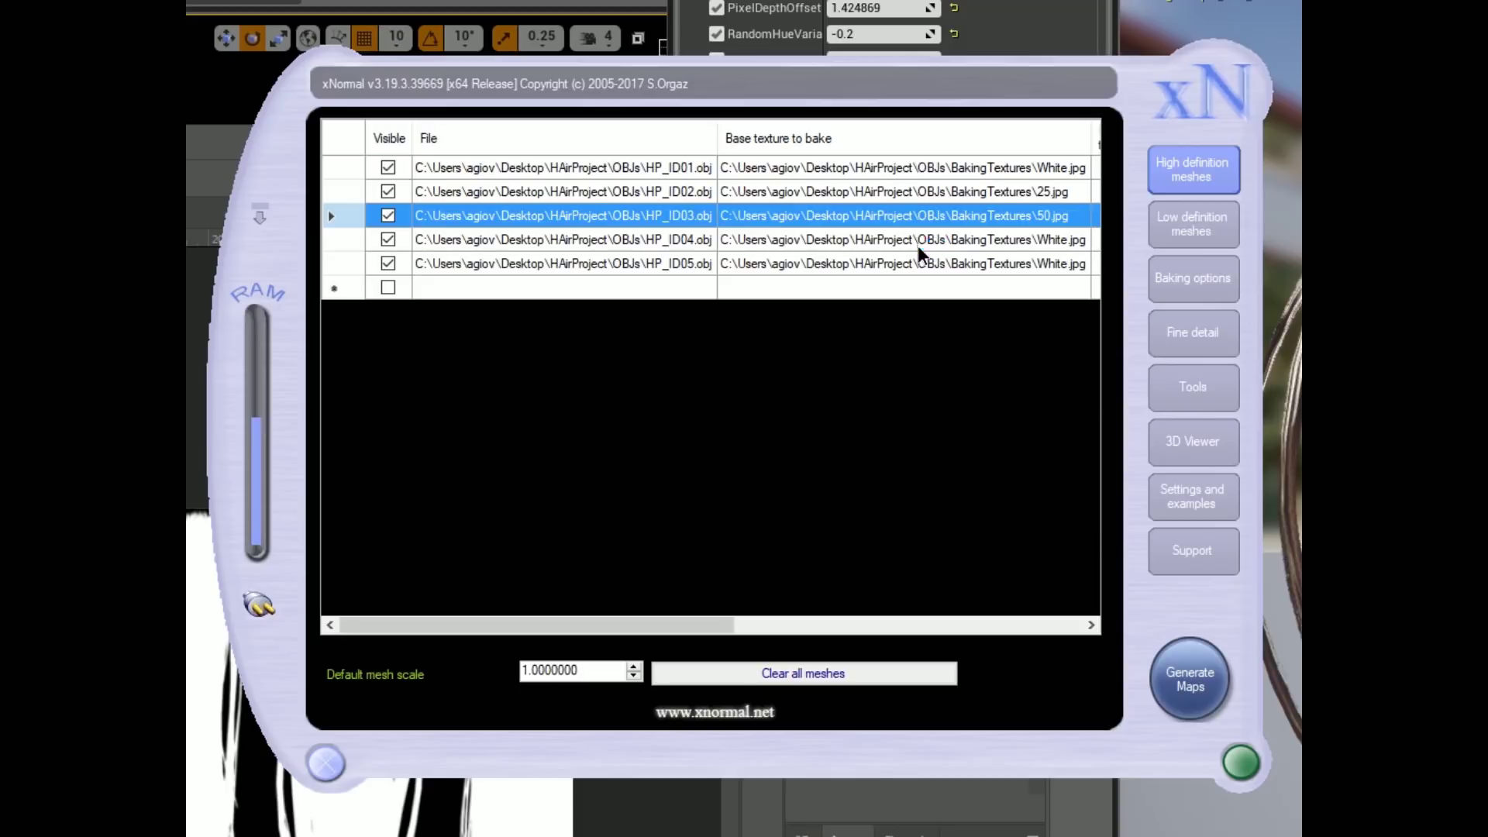
Assign 75.jpg as the base texture to bake for HP_ID04 and black.jpg for HP_ID05
left_click(929, 246)
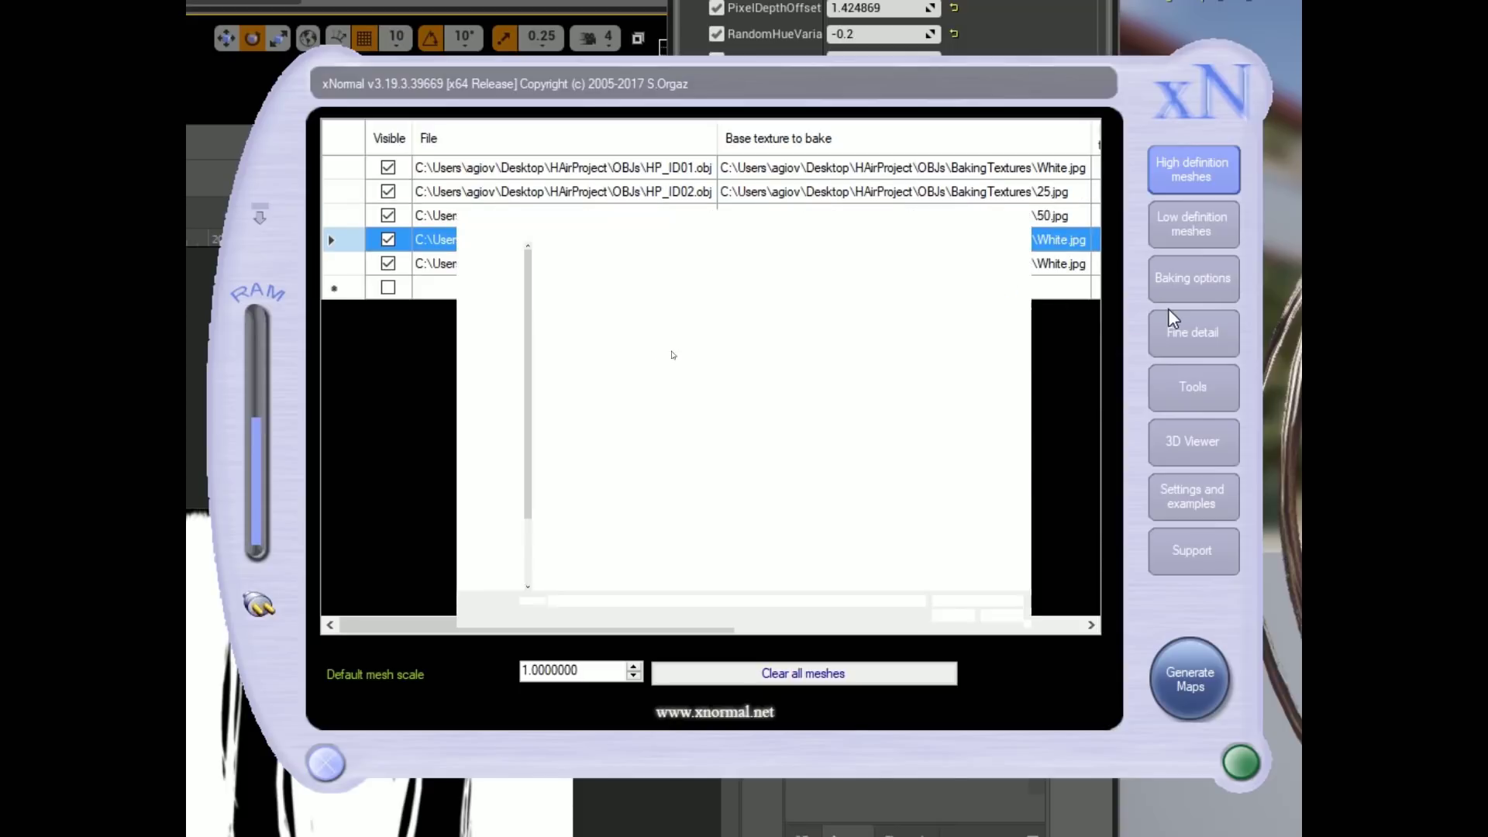
double_click(676, 271)
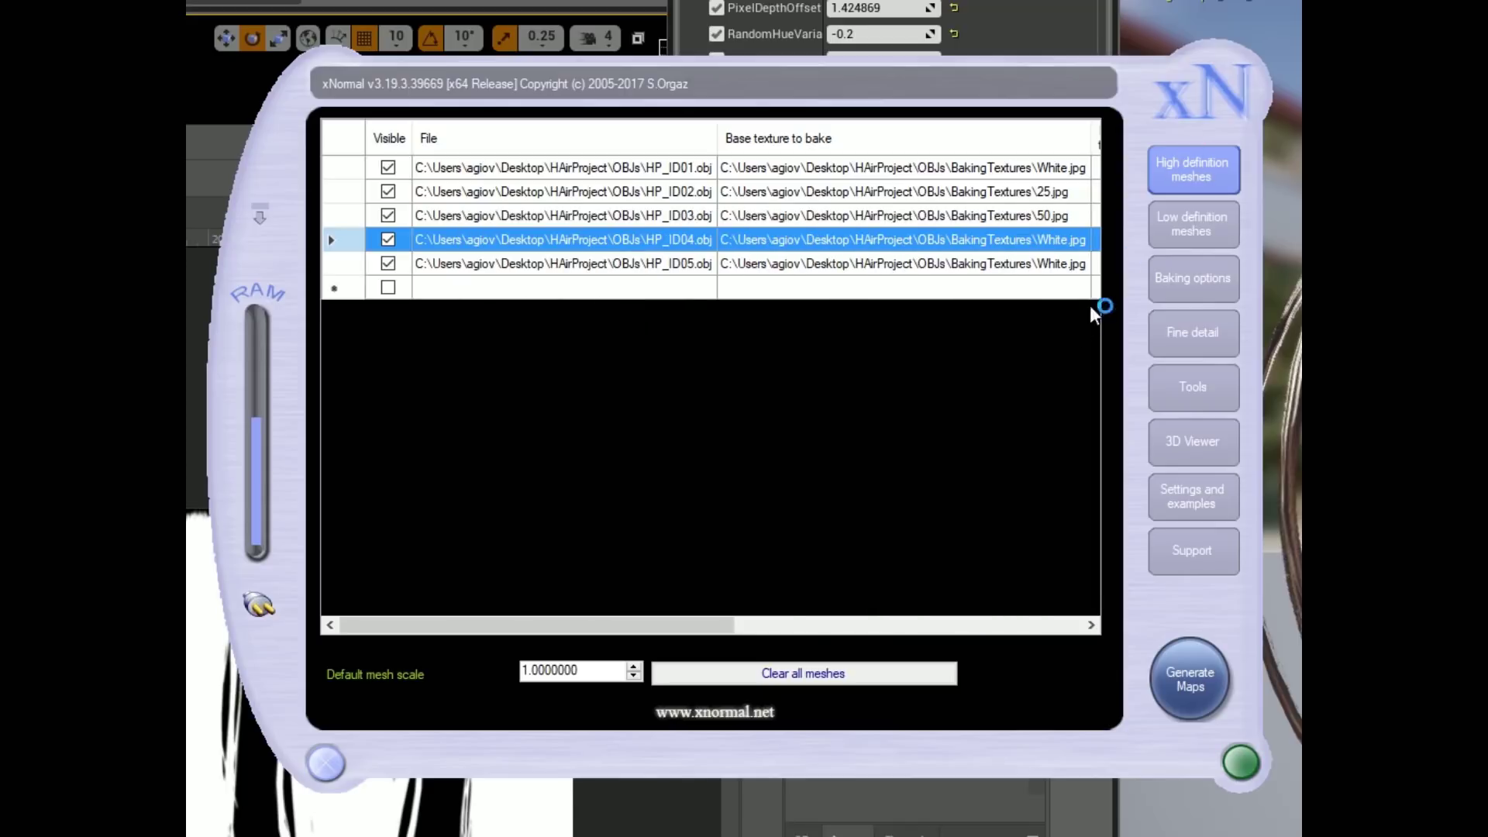
left_click(981, 260)
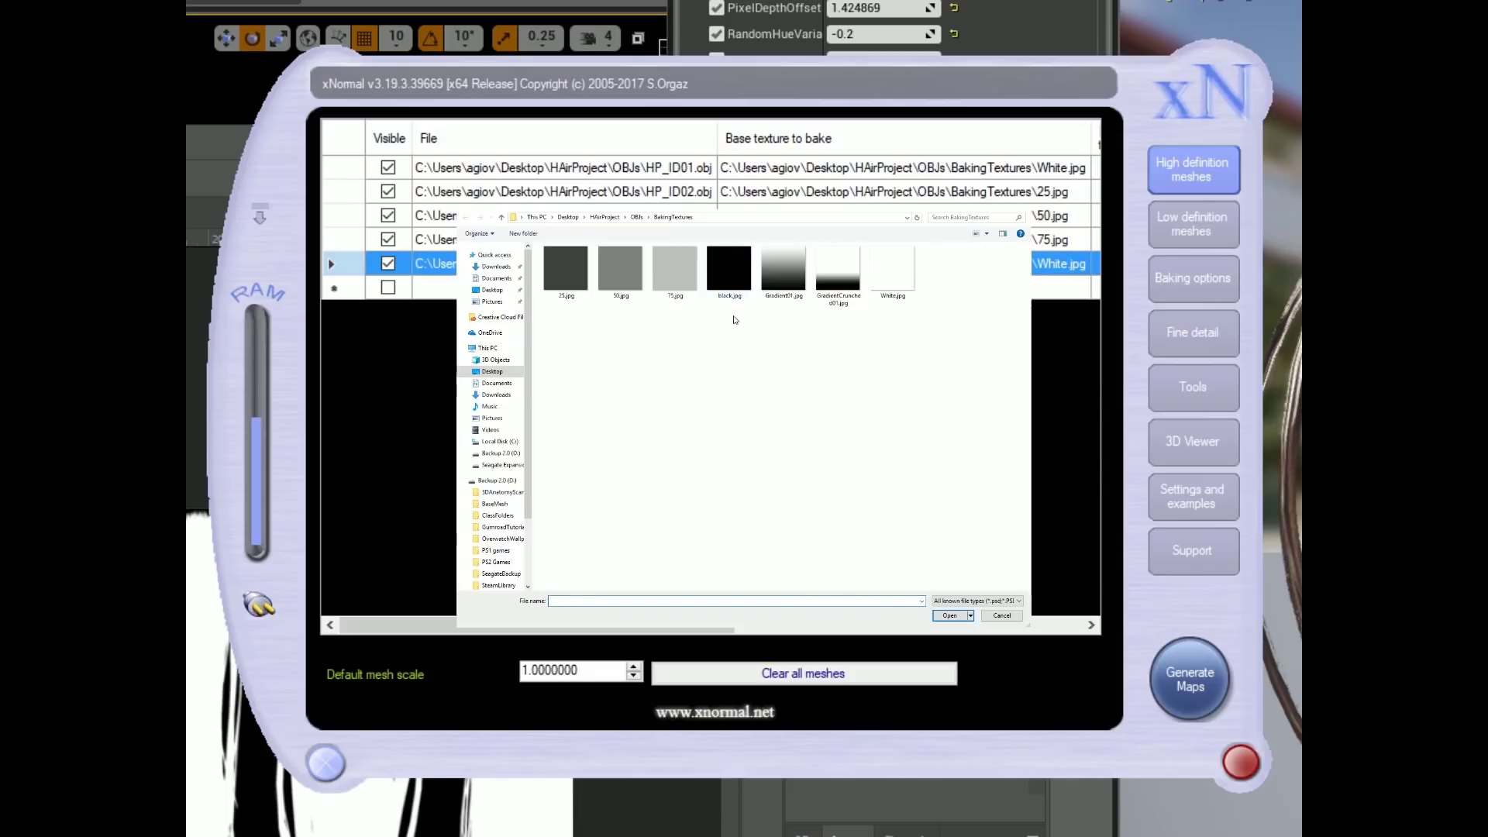
double_click(733, 276)
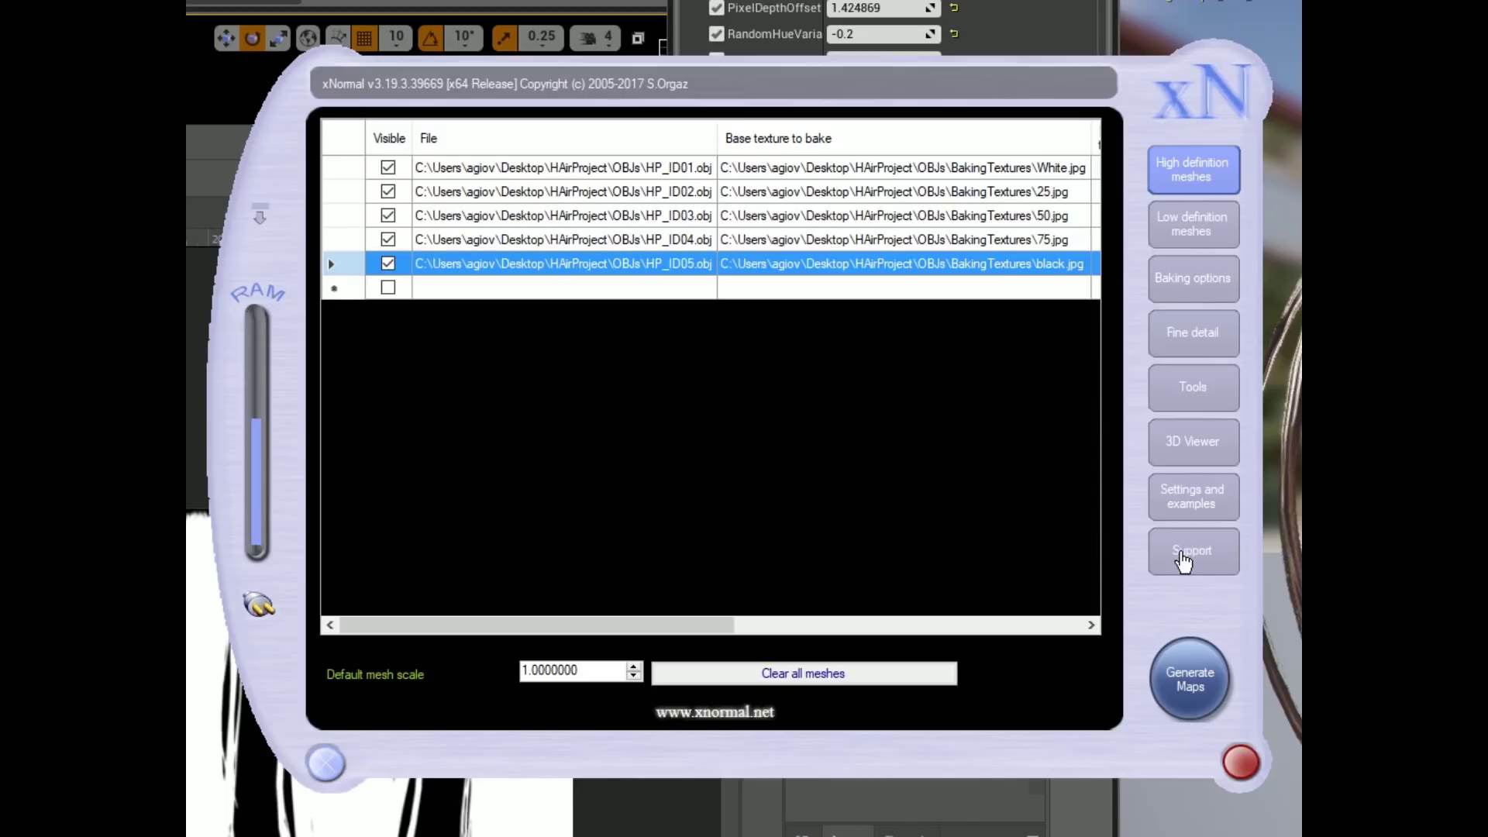
Set the edge padding to 16 in the baking options
left_click(1189, 288)
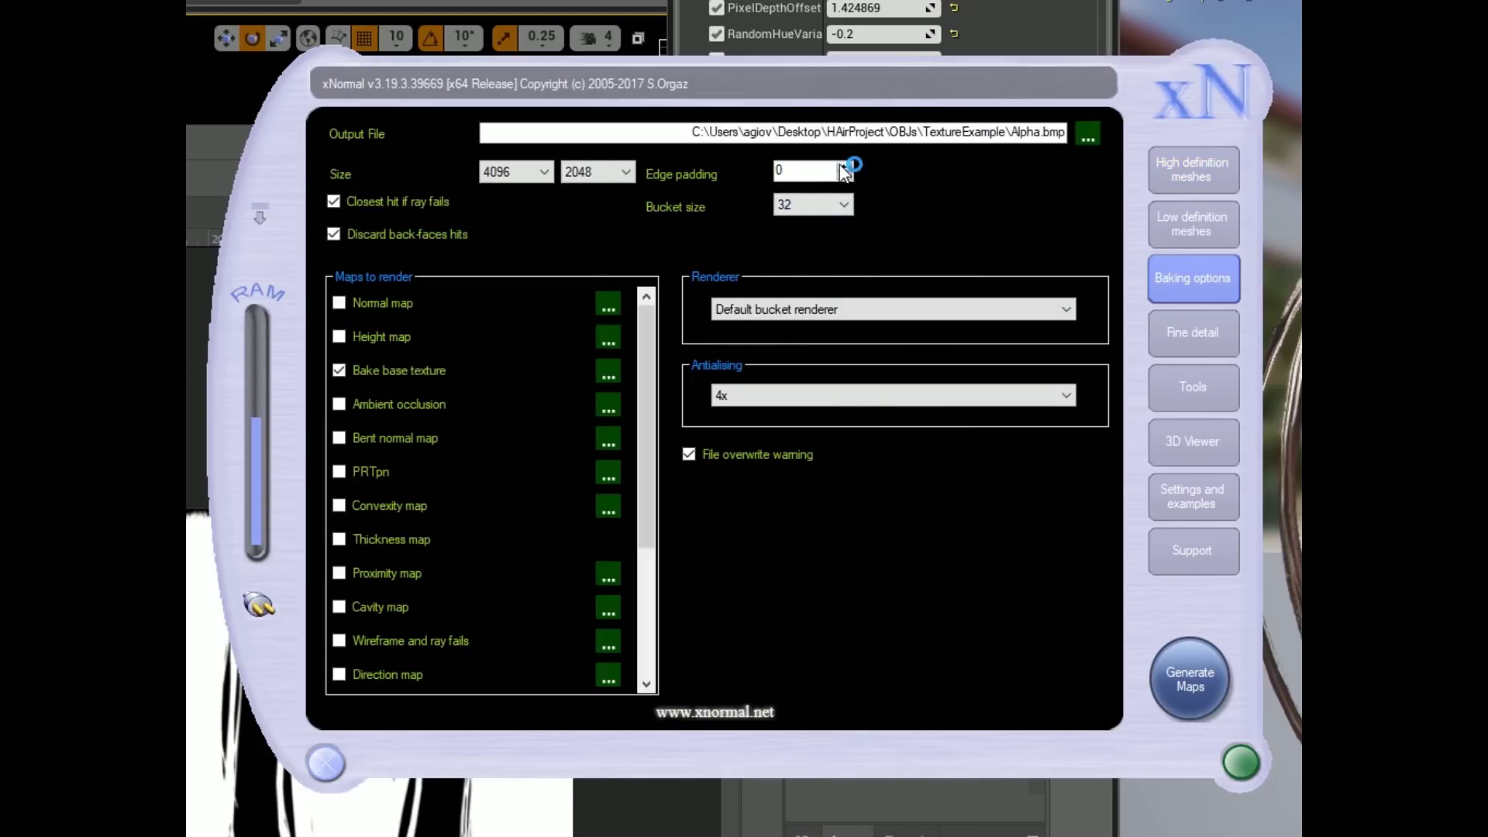
left_click(843, 166)
left_click(843, 166)
left_click(843, 166)
left_click(843, 166)
left_click(843, 166)
left_click(843, 166)
Rename the output file as IDMap.bmp in the TextureExample folder and generate the base texture bake
left_click_drag(1011, 131, 1042, 131)
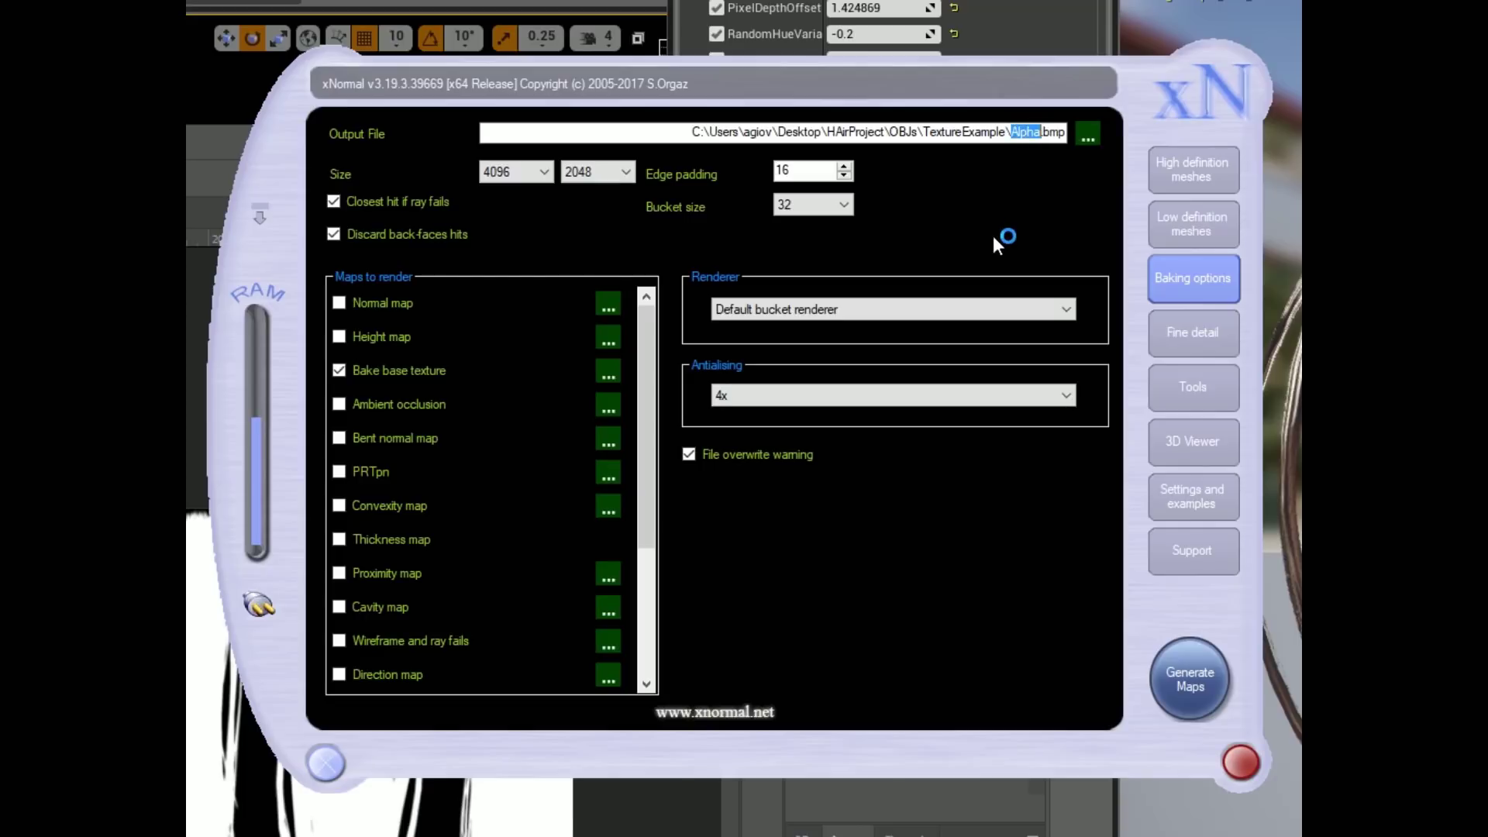
type("IDMA")
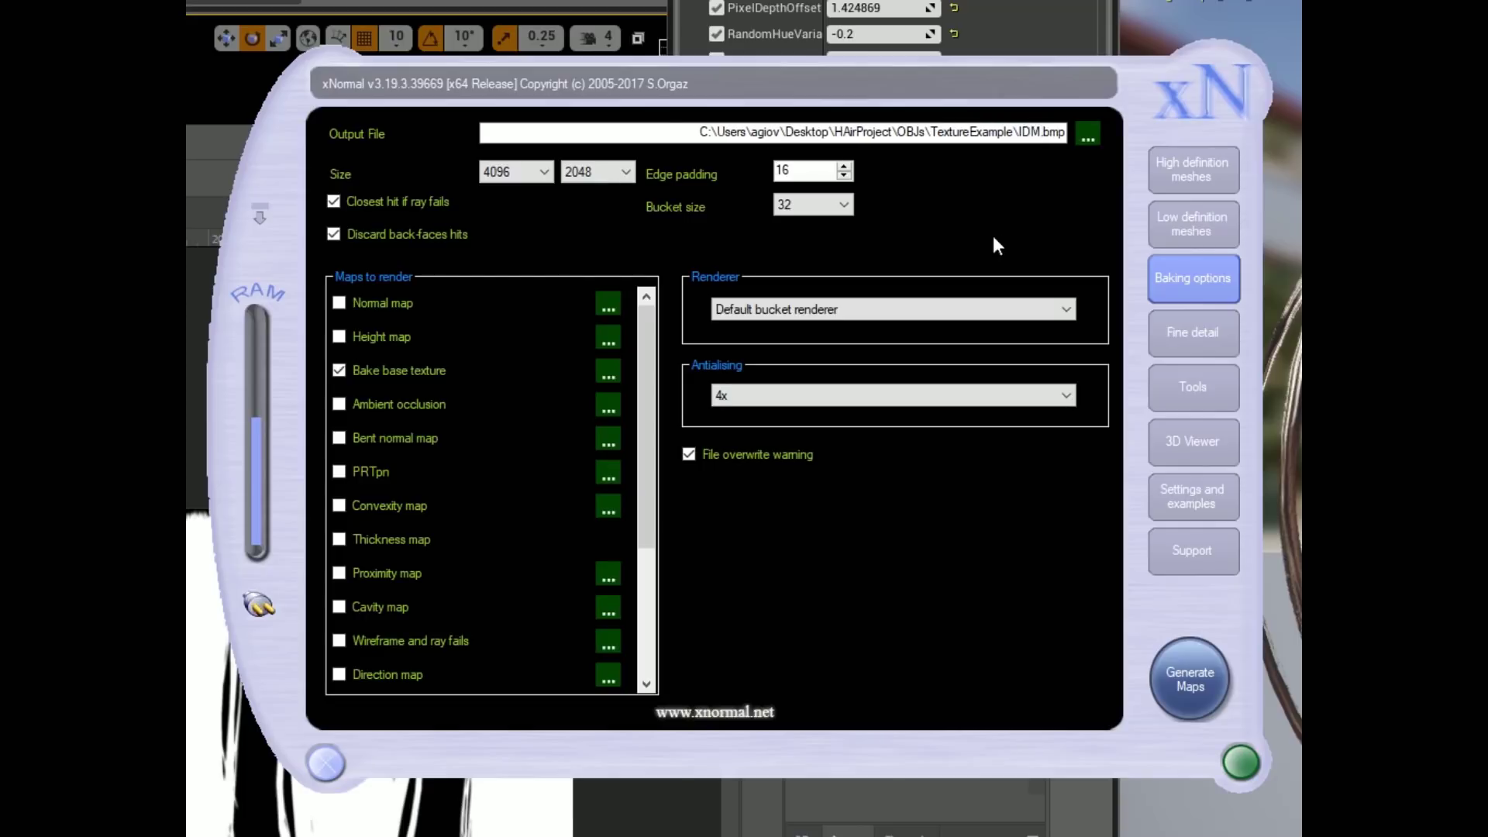
type("P")
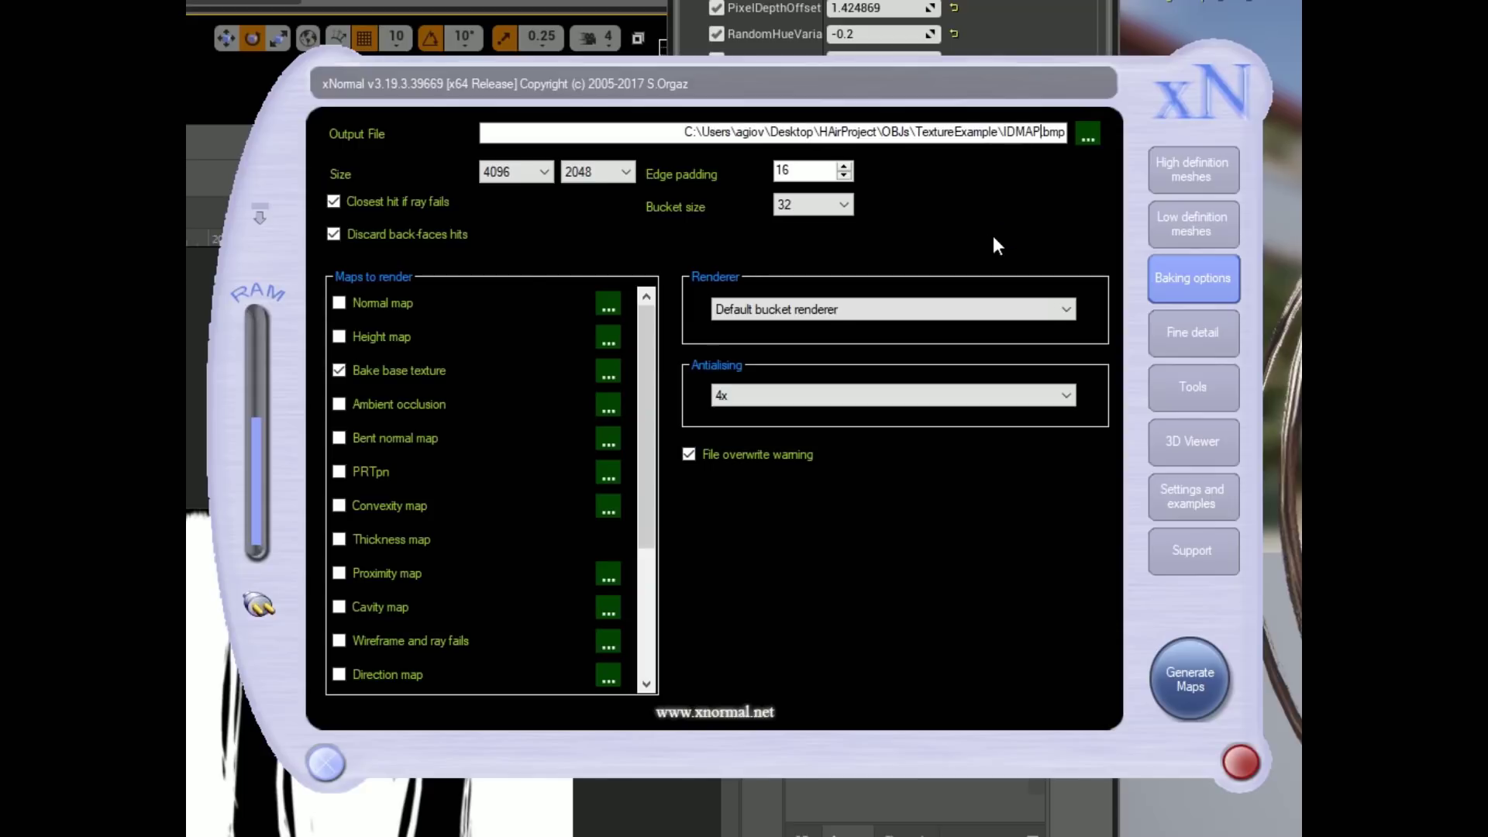
key("BackSpace")
key("BackSpace")
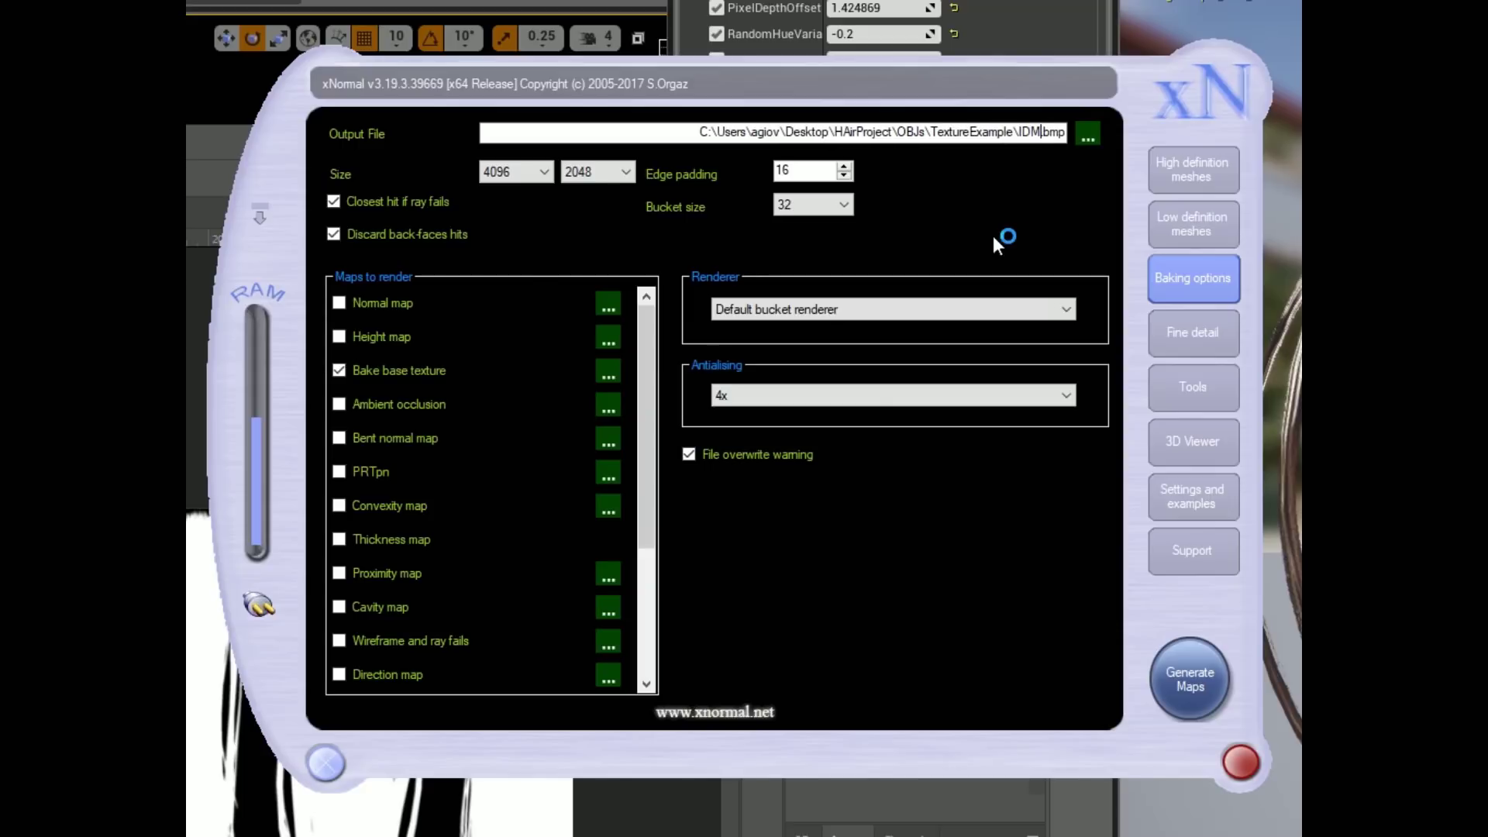
type("ap")
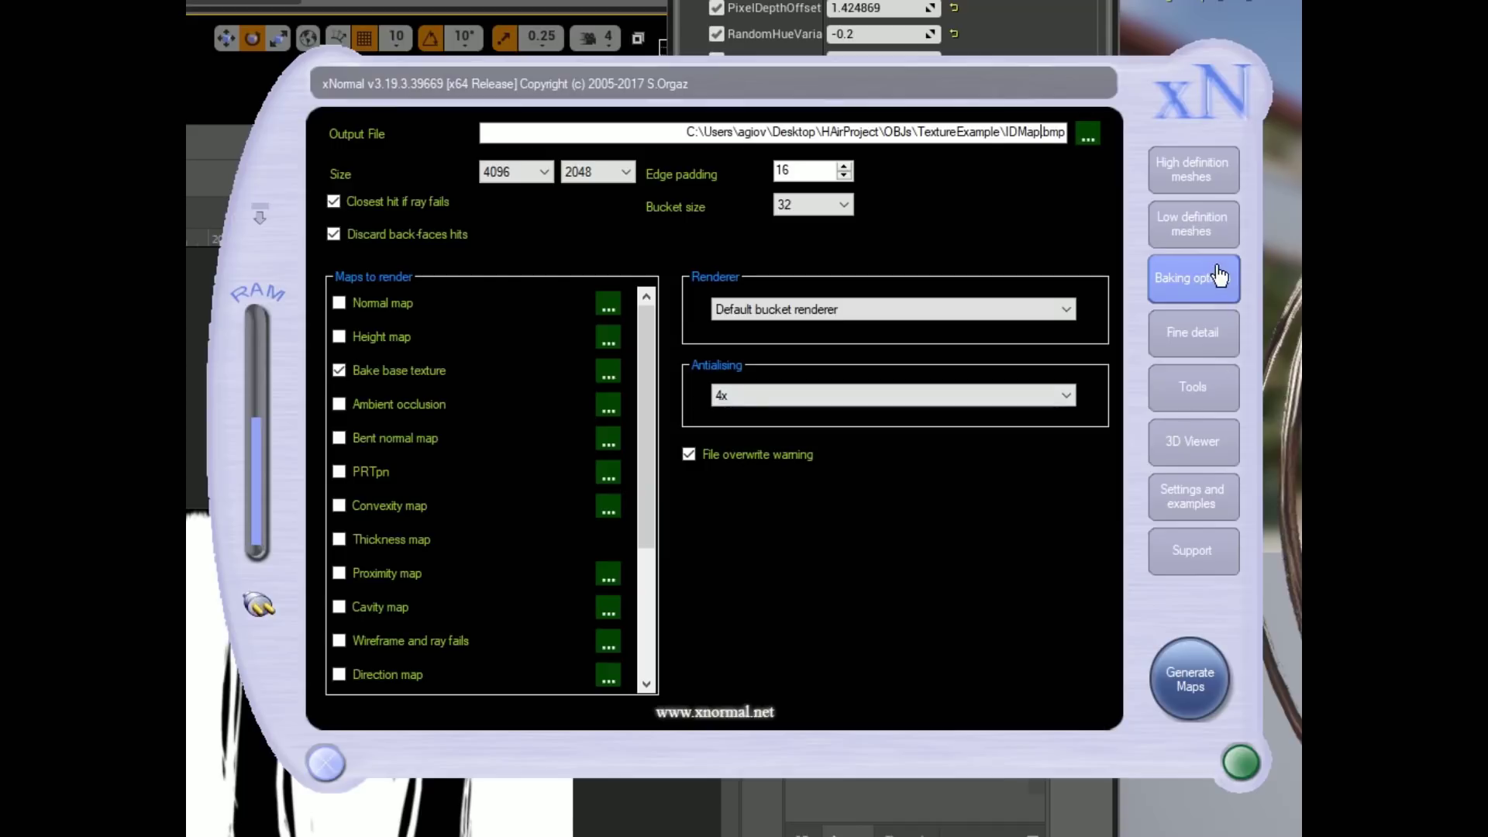
left_click(1183, 667)
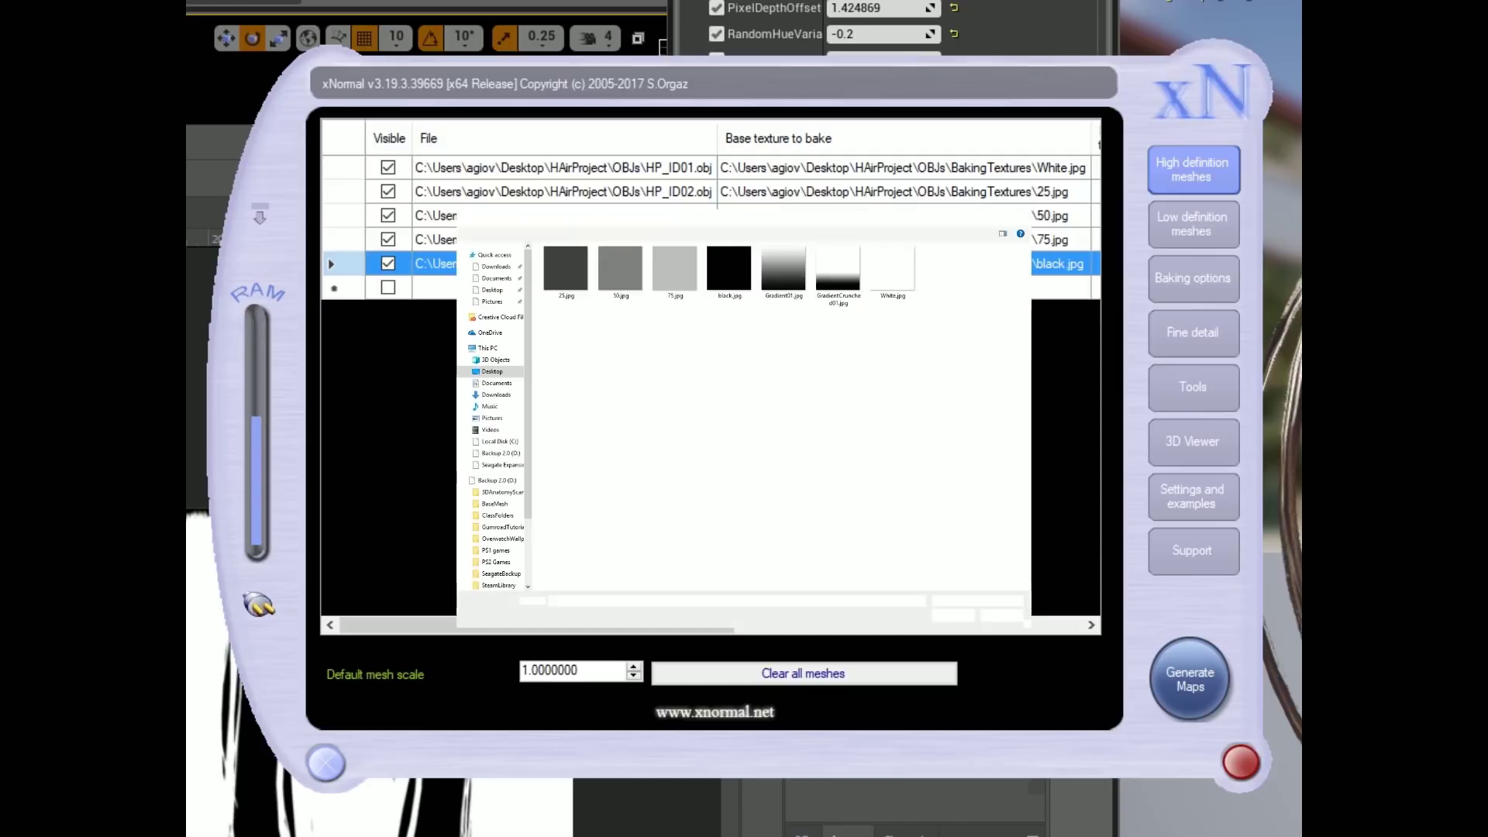
Assign Gradient01.jpg as the base texture to bake for all high definition meshes, HP_ID01 through HP_ID05
double_click(935, 218)
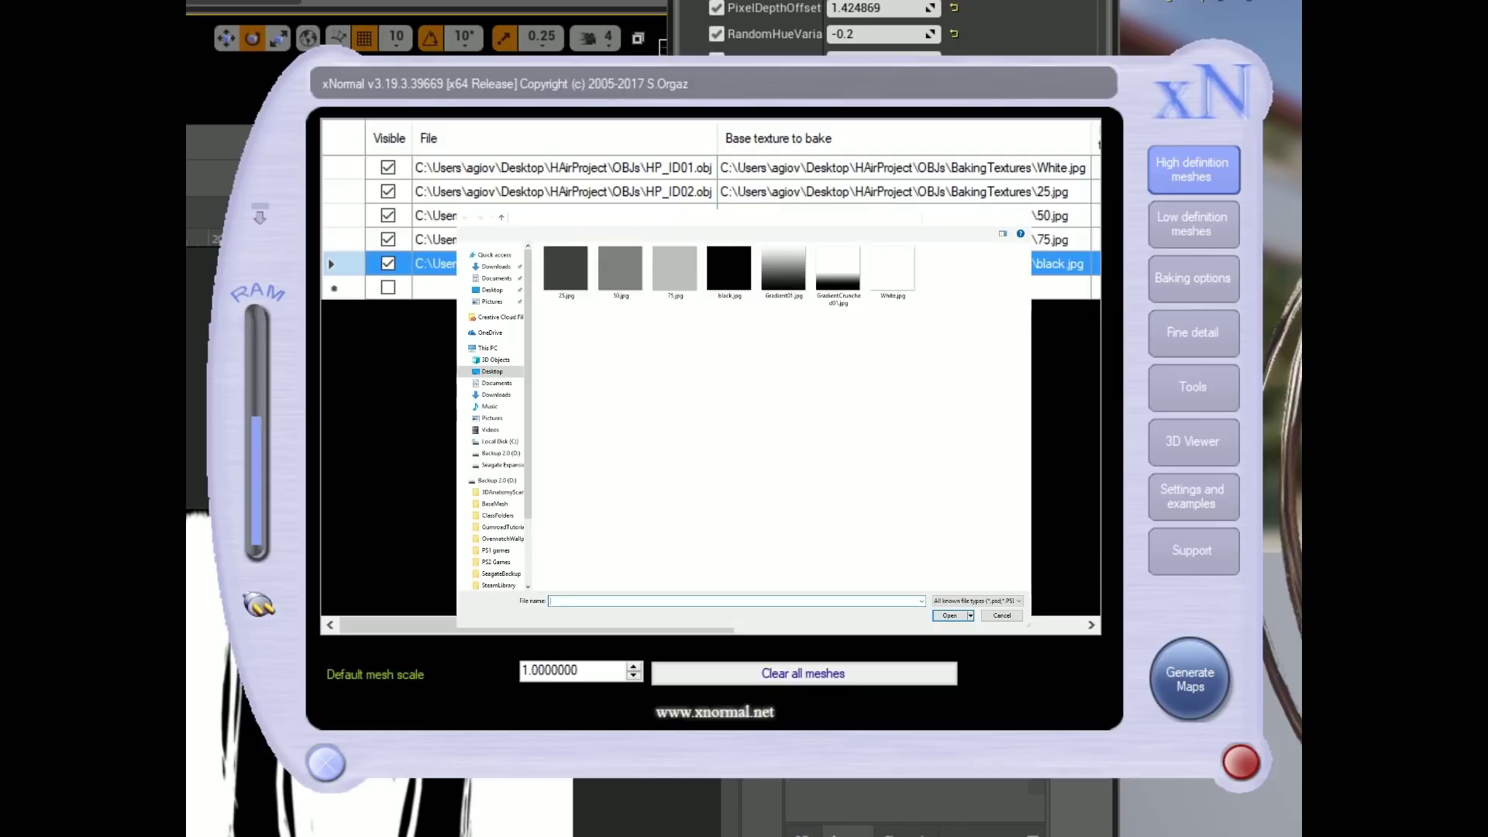
double_click(783, 268)
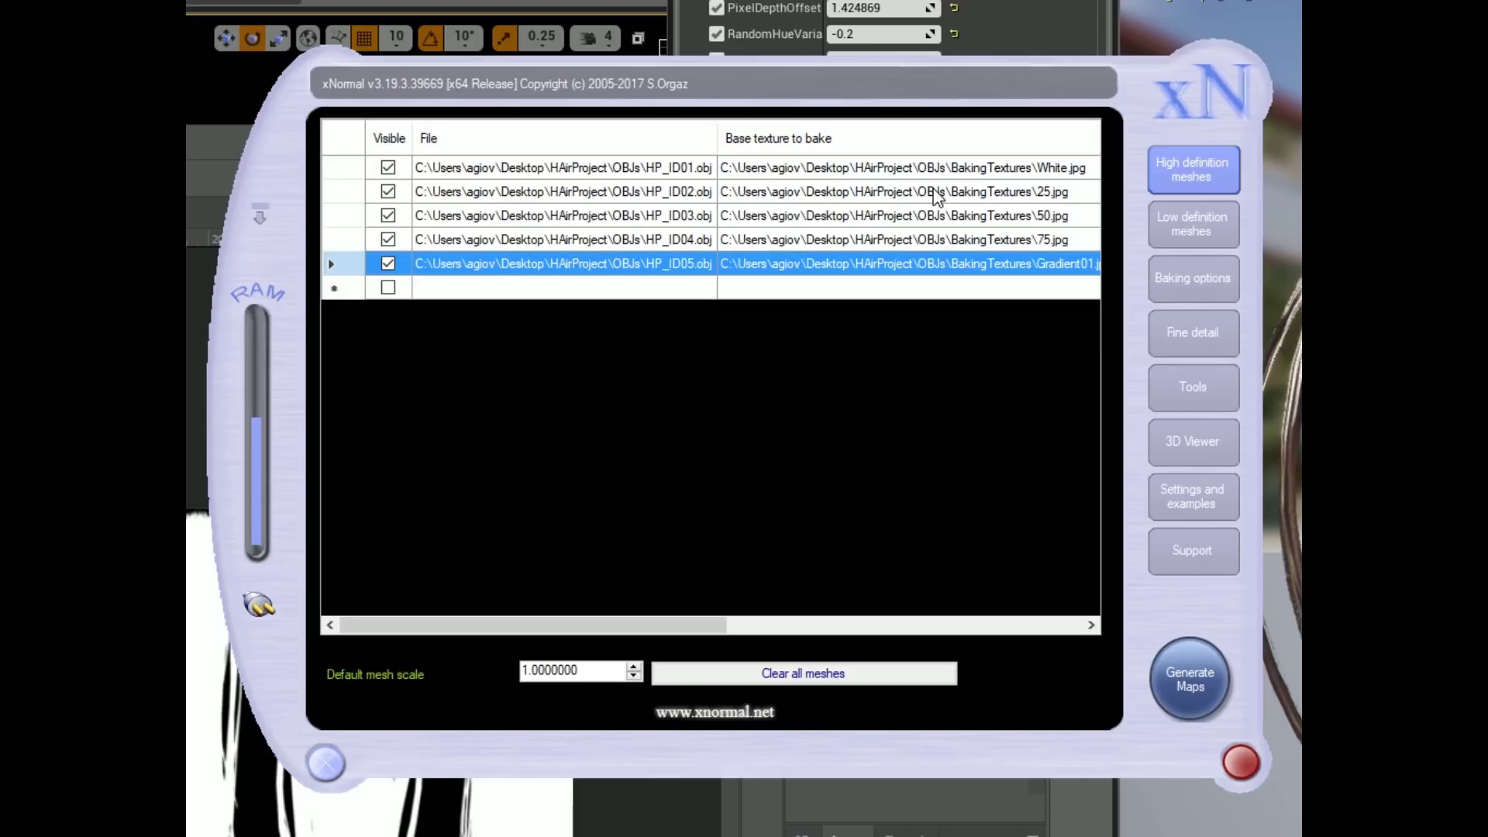
left_click(943, 240)
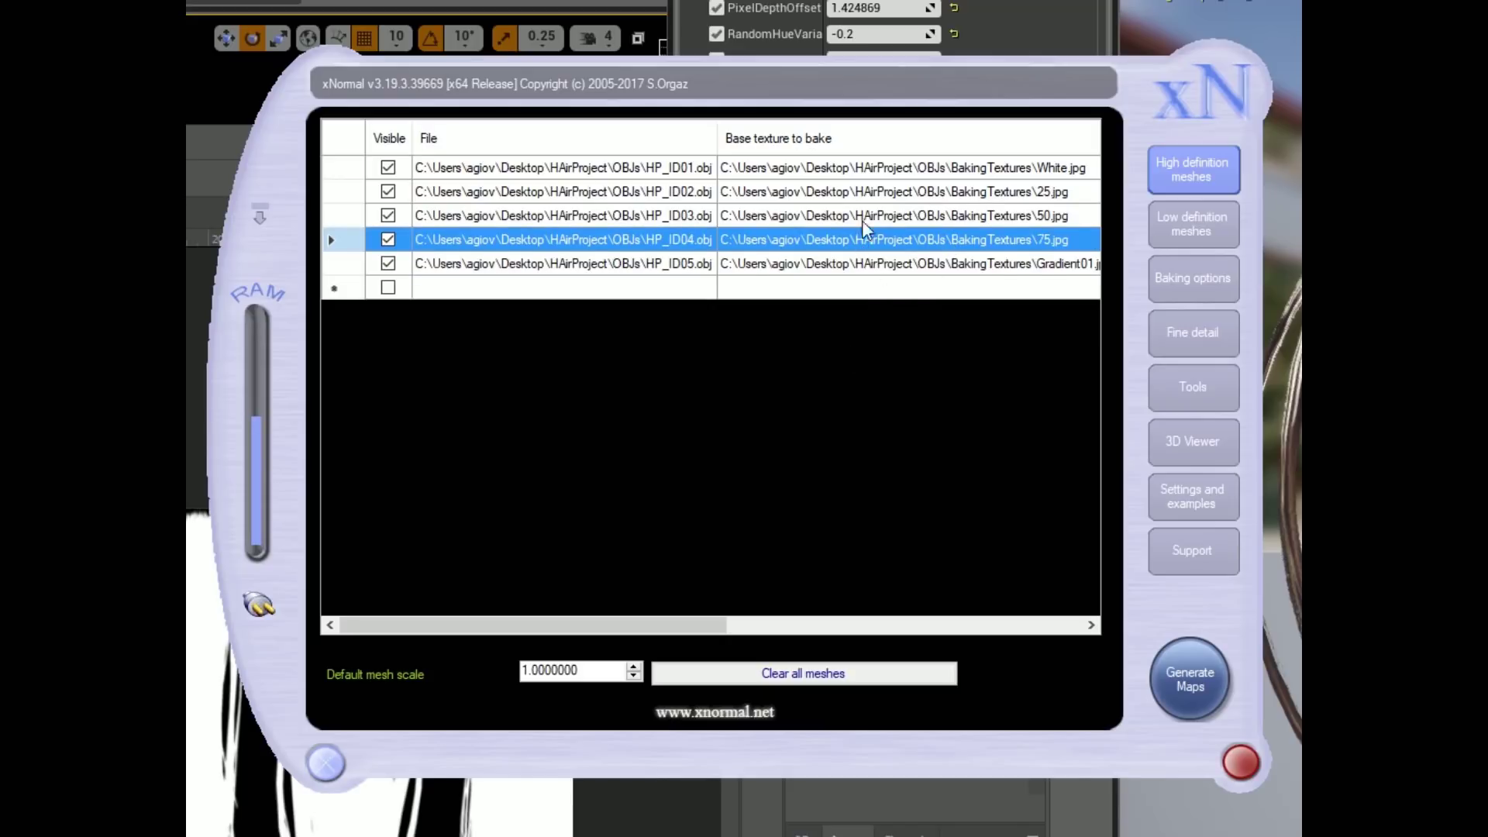
left_click(850, 174, "shift")
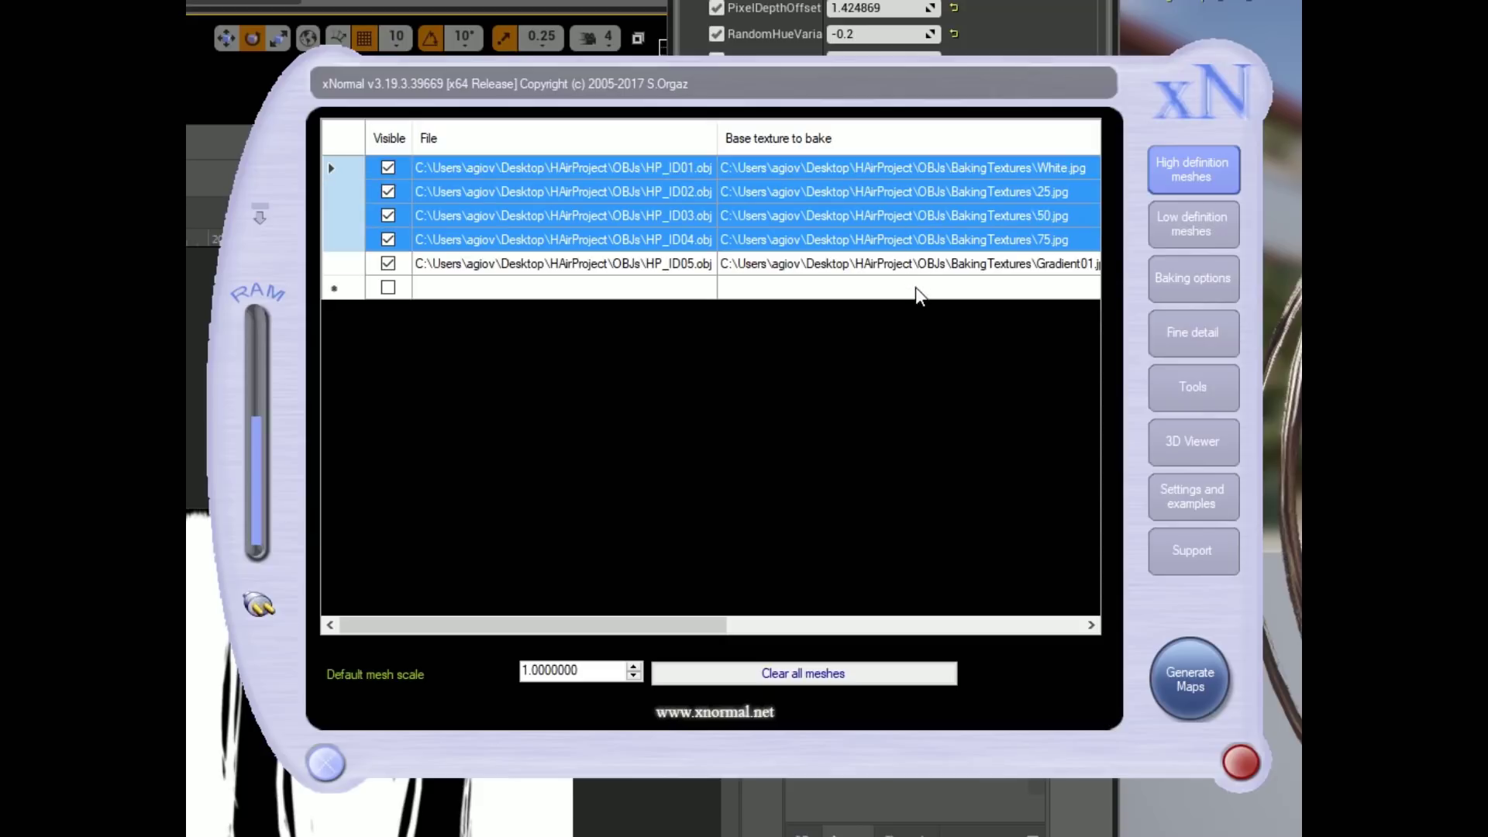
double_click(928, 225)
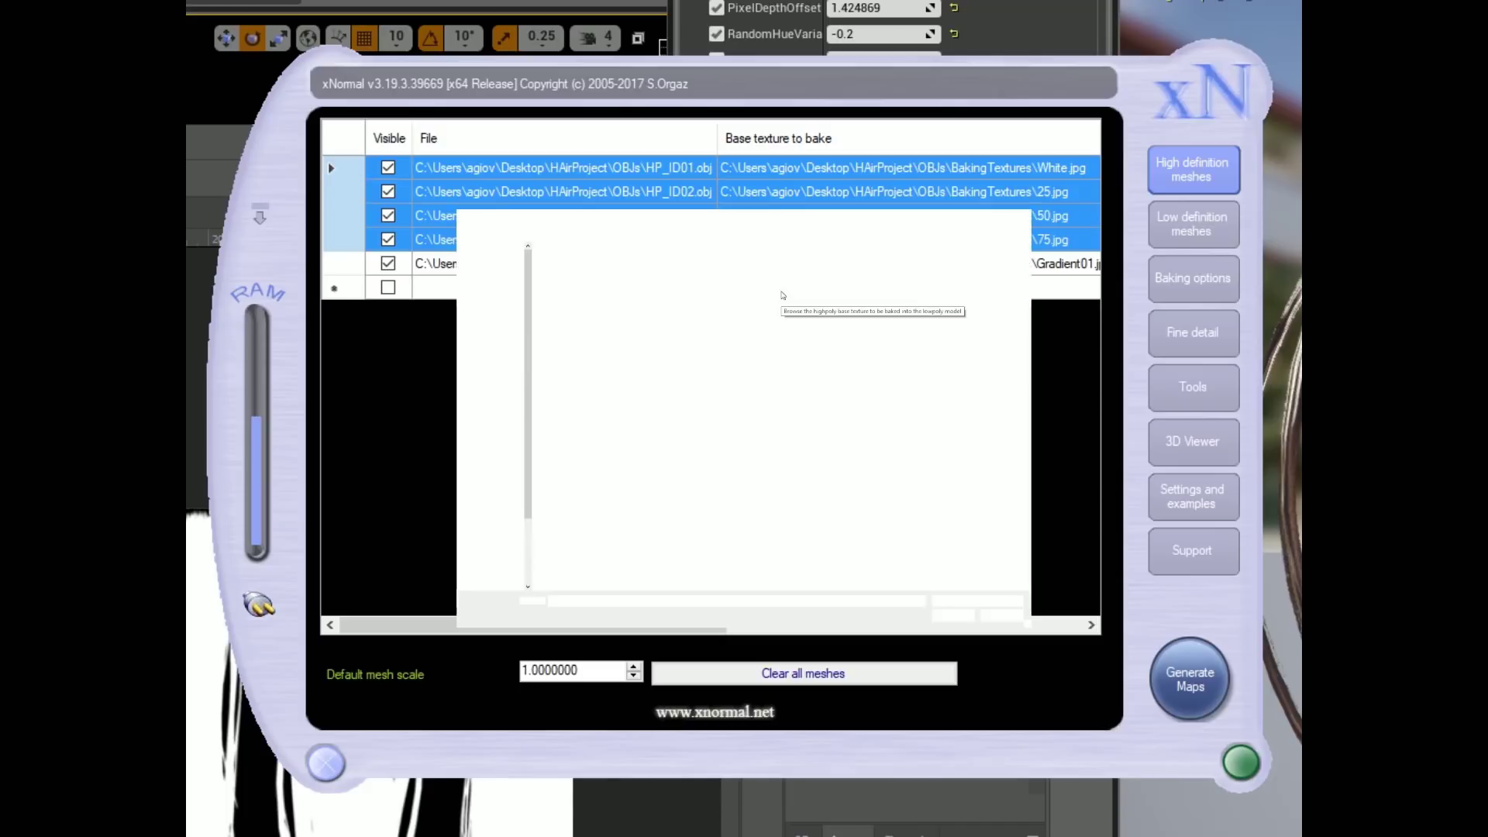
double_click(782, 293)
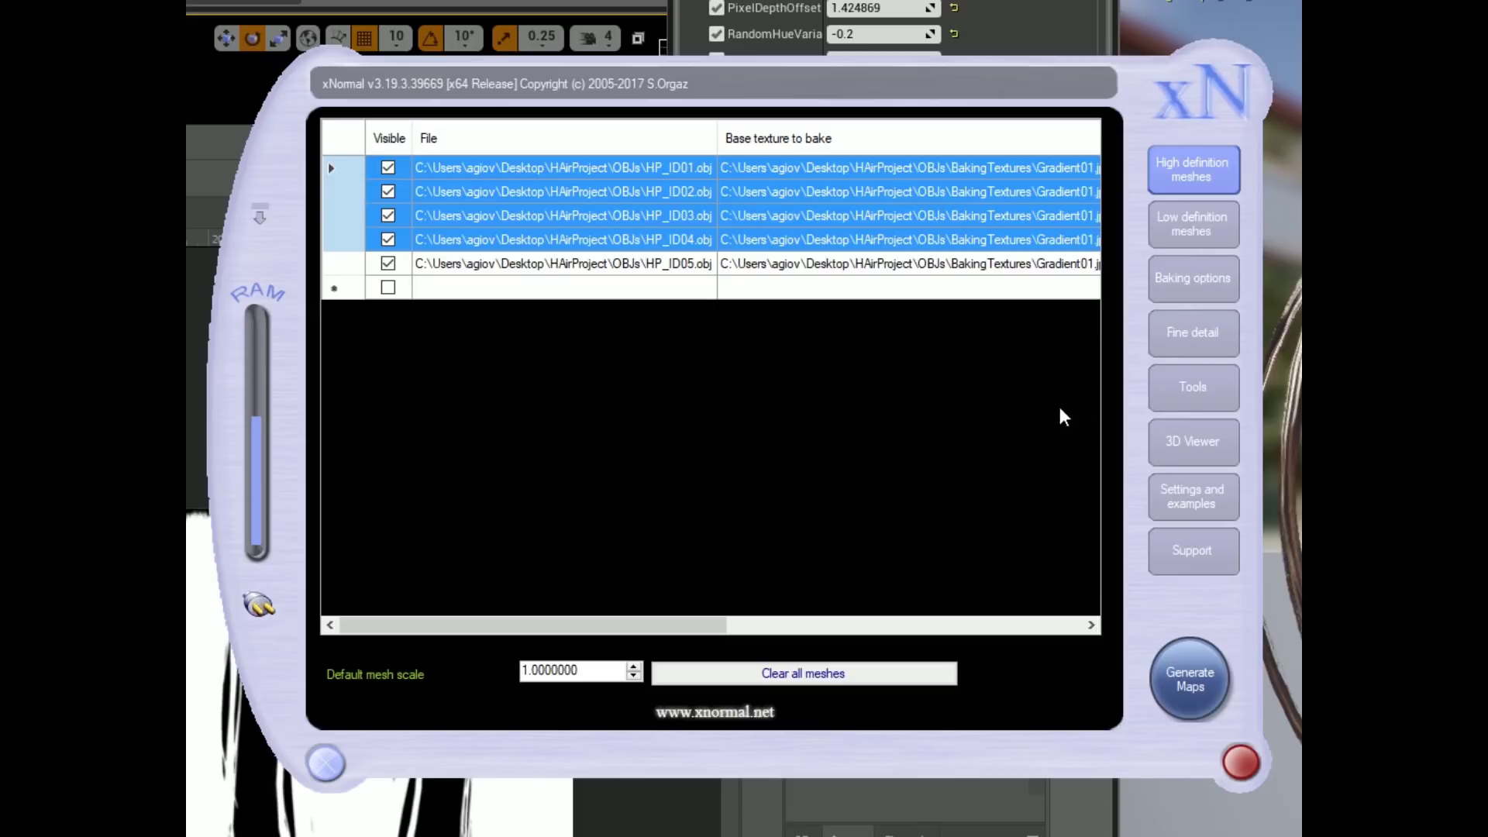
left_click(982, 270)
left_click(942, 172)
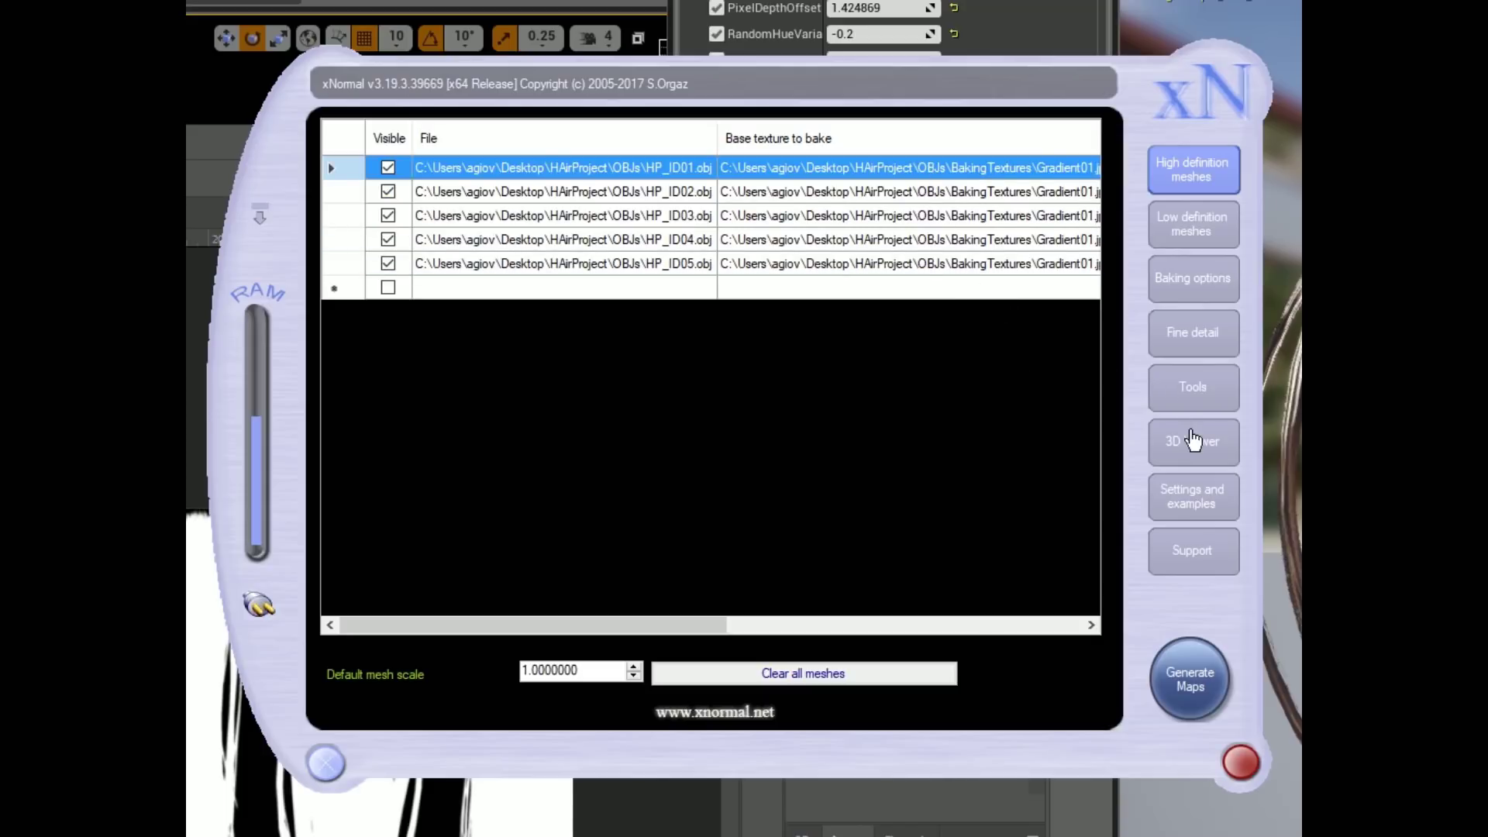
Rename the output file as RampMap.bmp in the baking options and generate the gradient bake
left_click(1190, 277)
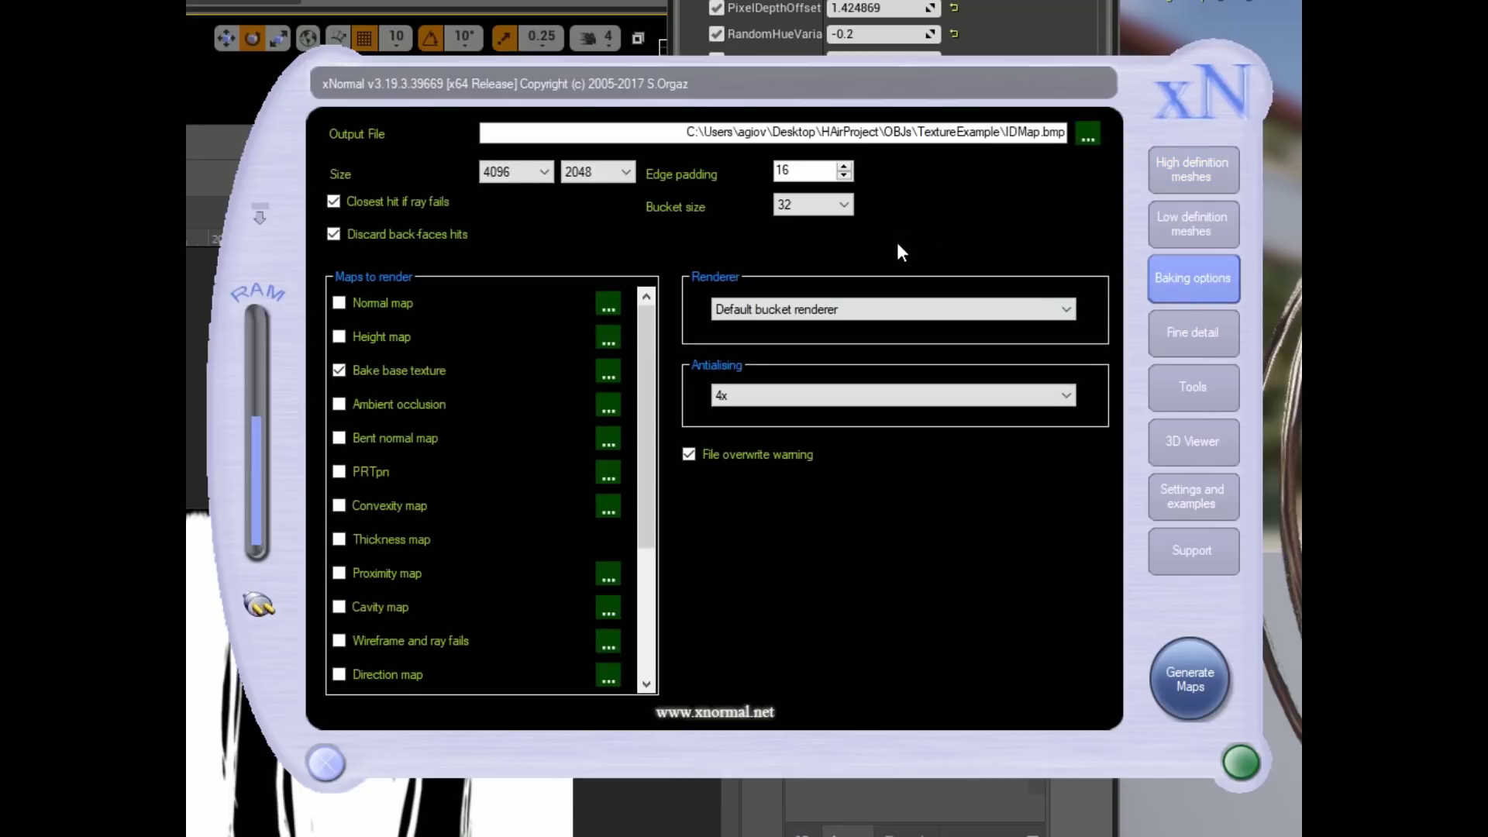
left_click(1009, 132)
key("Right")
key("Right")
key("Right")
key("Right")
key("Right")
key("BackSpace")
key("BackSpace")
key("BackSpace")
key("BackSpace")
key("BackSpace")
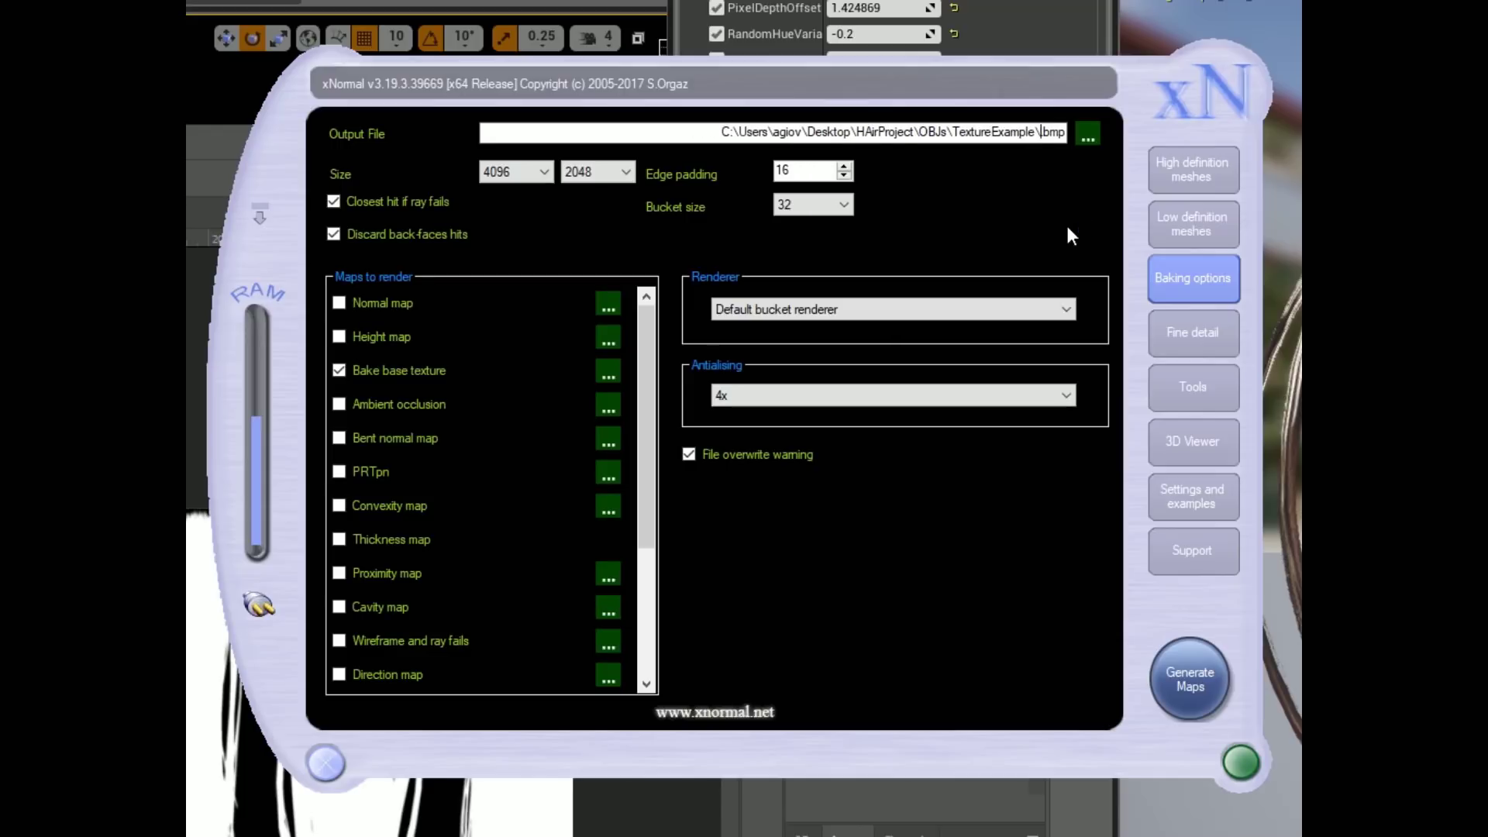
type("Ramp")
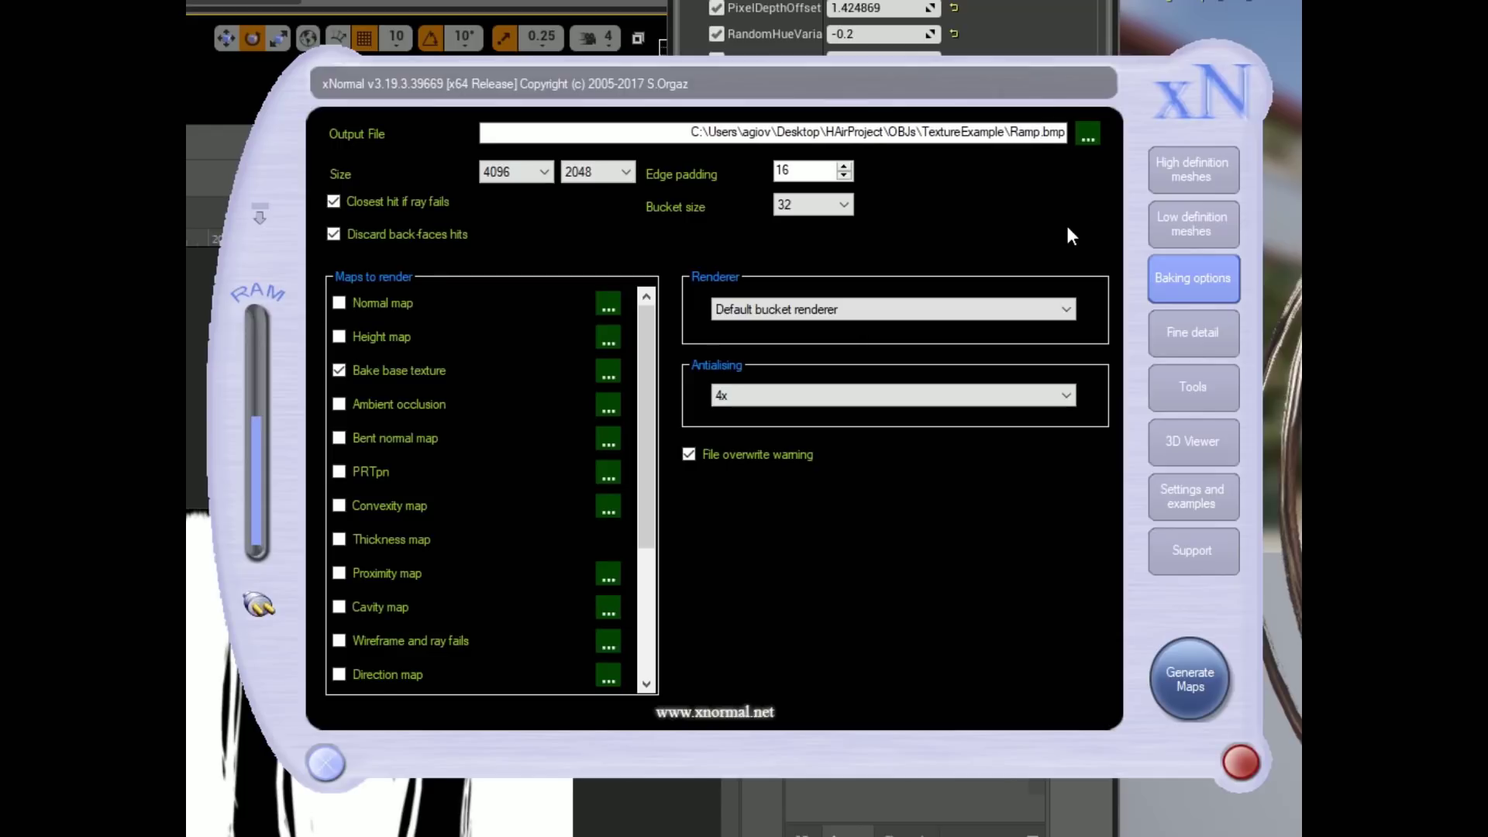
type("Map")
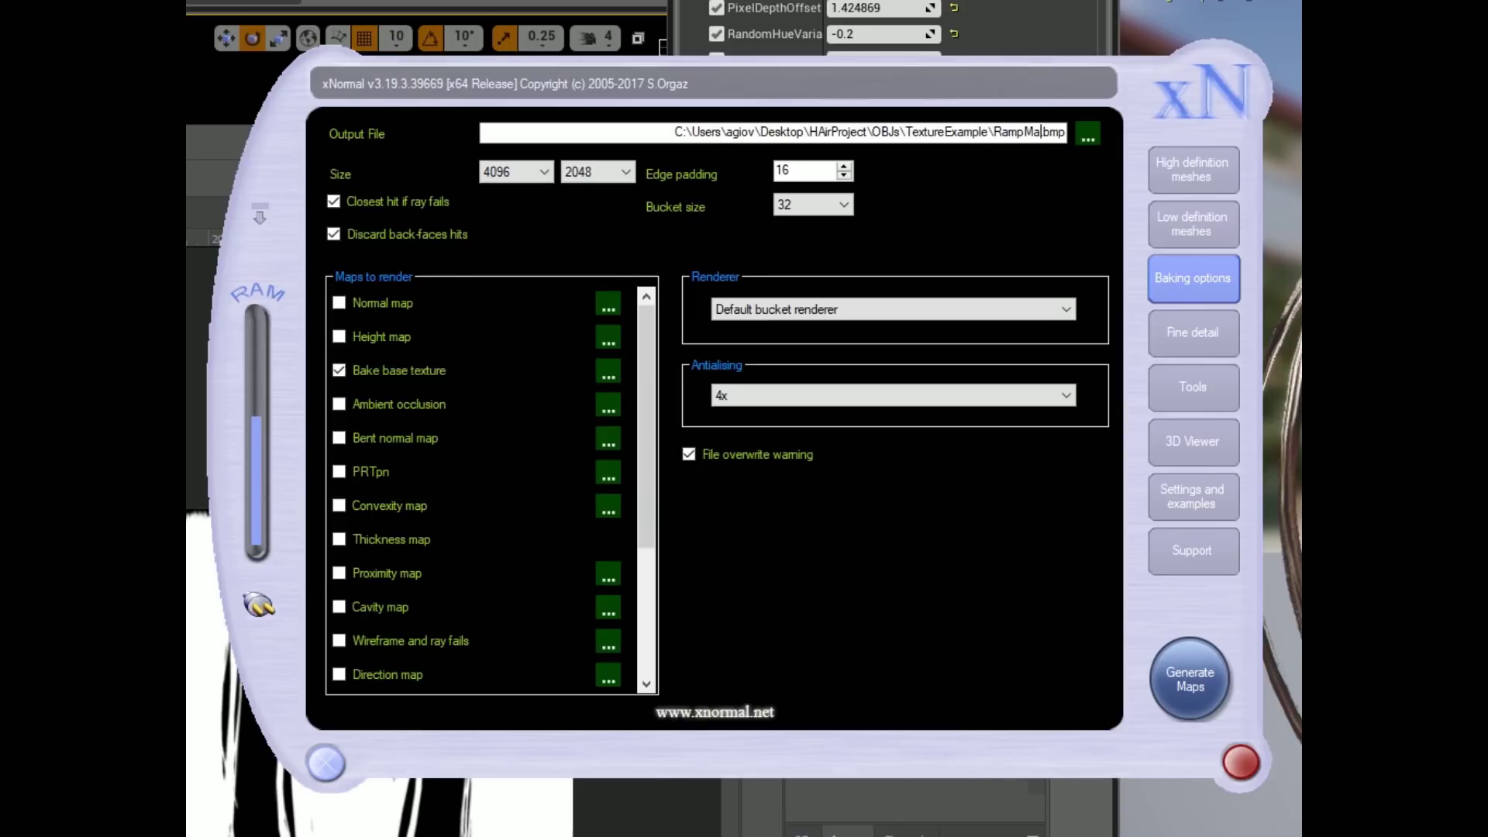
left_click(1191, 668)
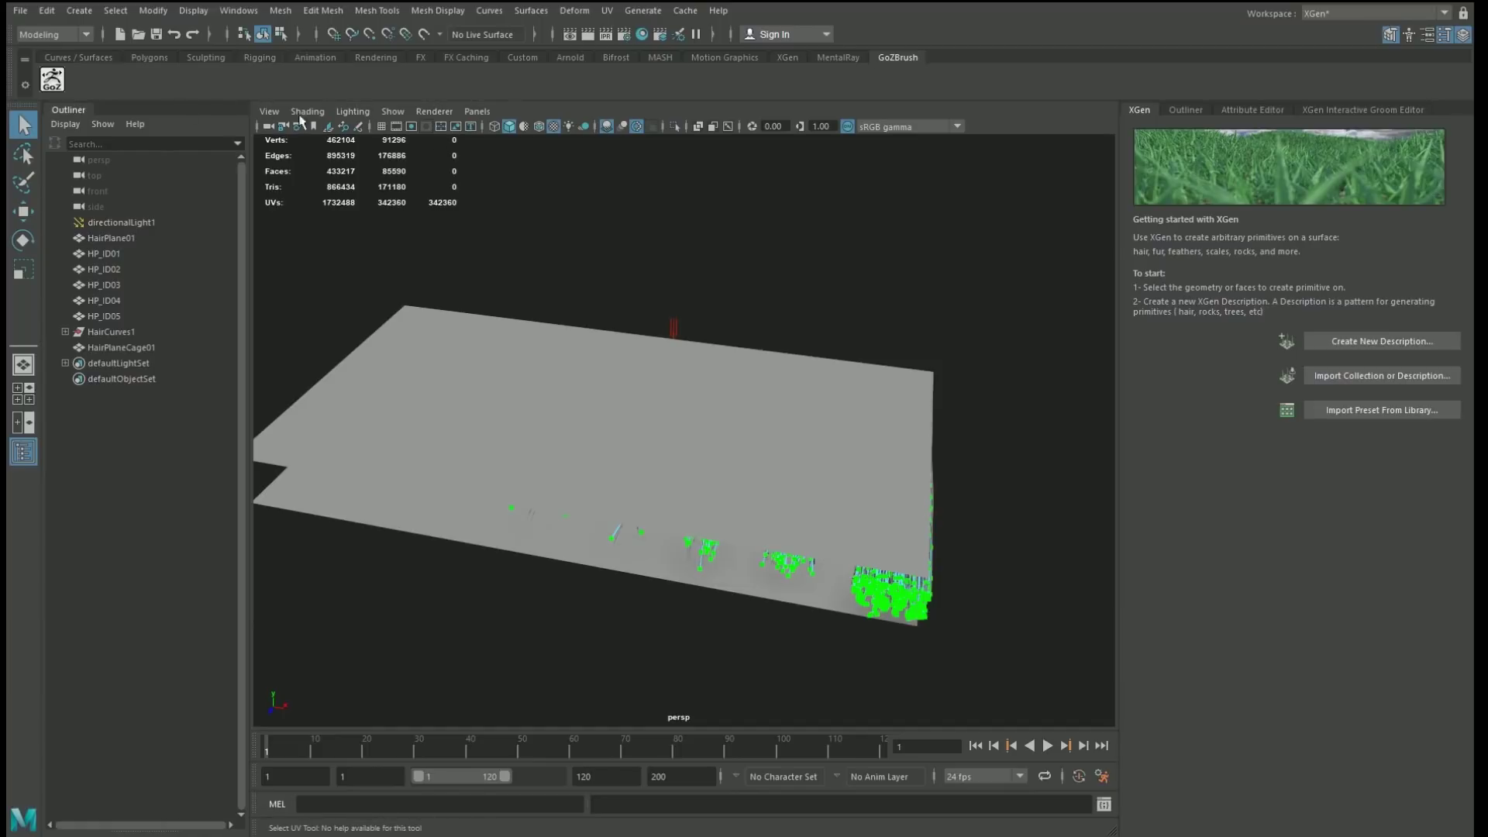
Switch to Maya and inspect the HP_ID03 strand group against the hair plane and its cage
left_click(104, 285)
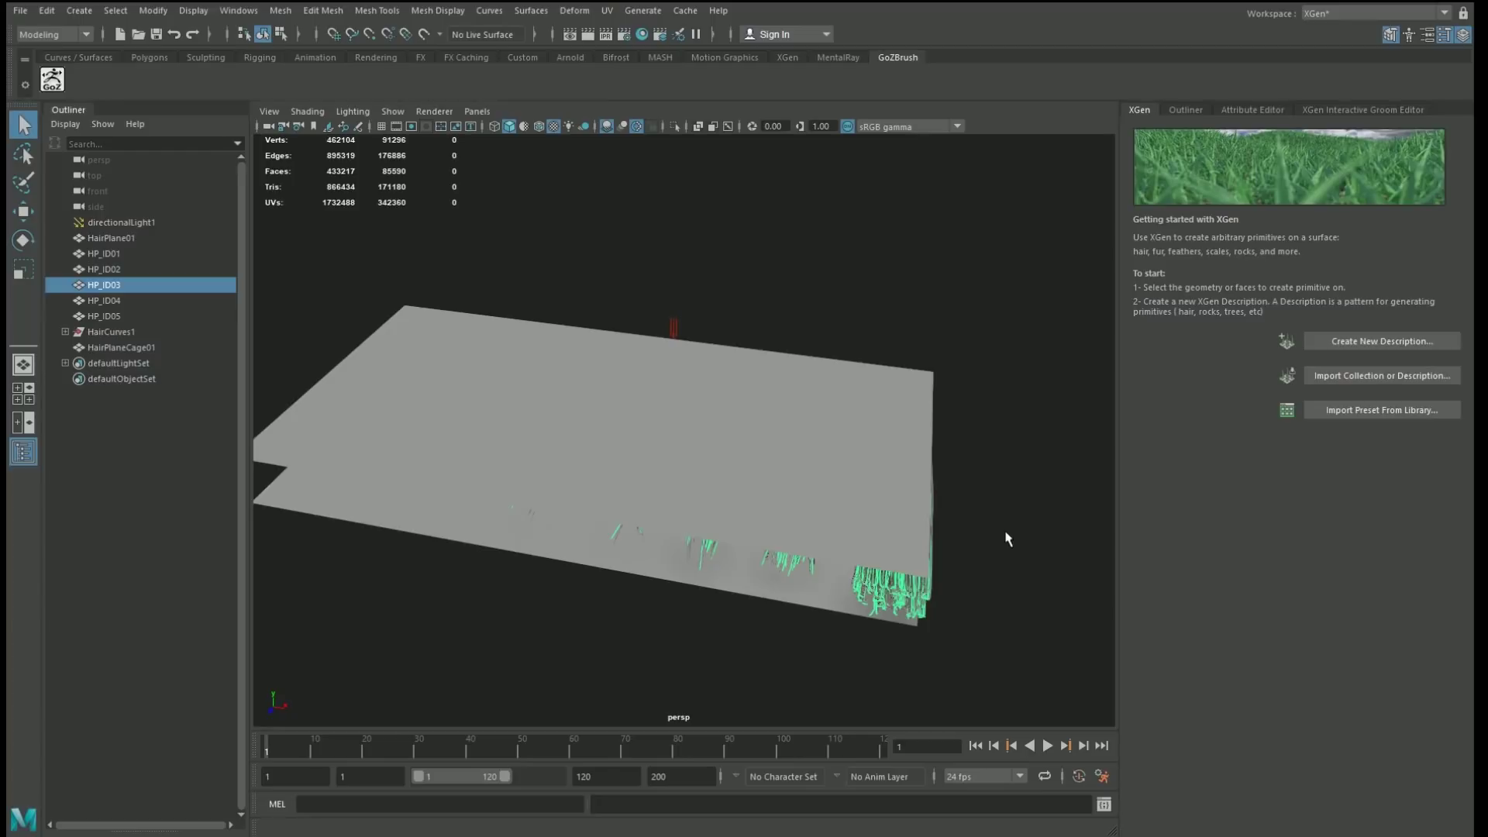
left_click(983, 550)
left_click(917, 594)
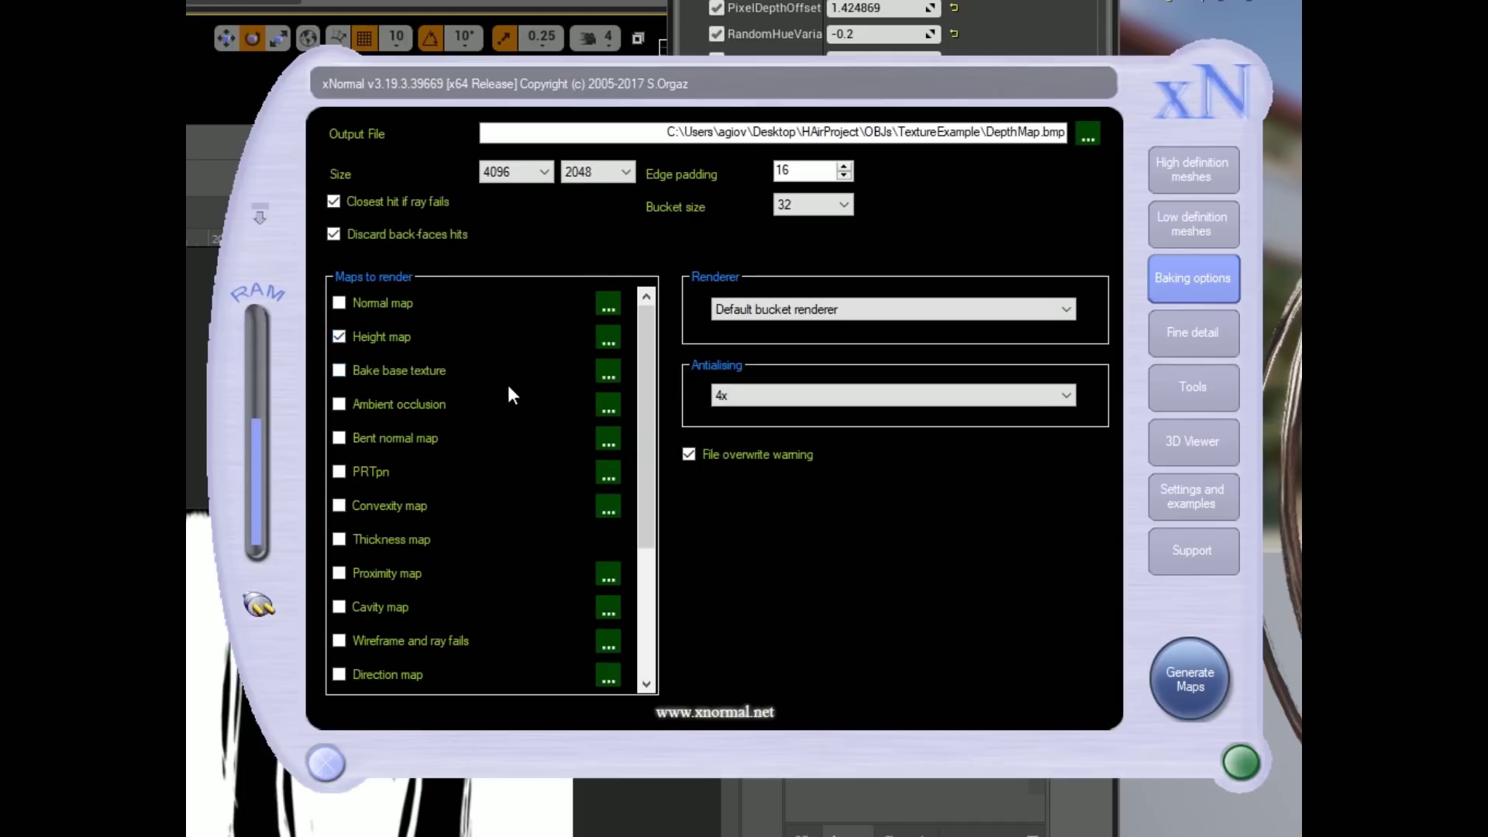
Rename the output file as DepthMap01.bmp and generate the height map bake
left_click(1014, 134)
key("Right")
key("Right")
key("Right")
type("01")
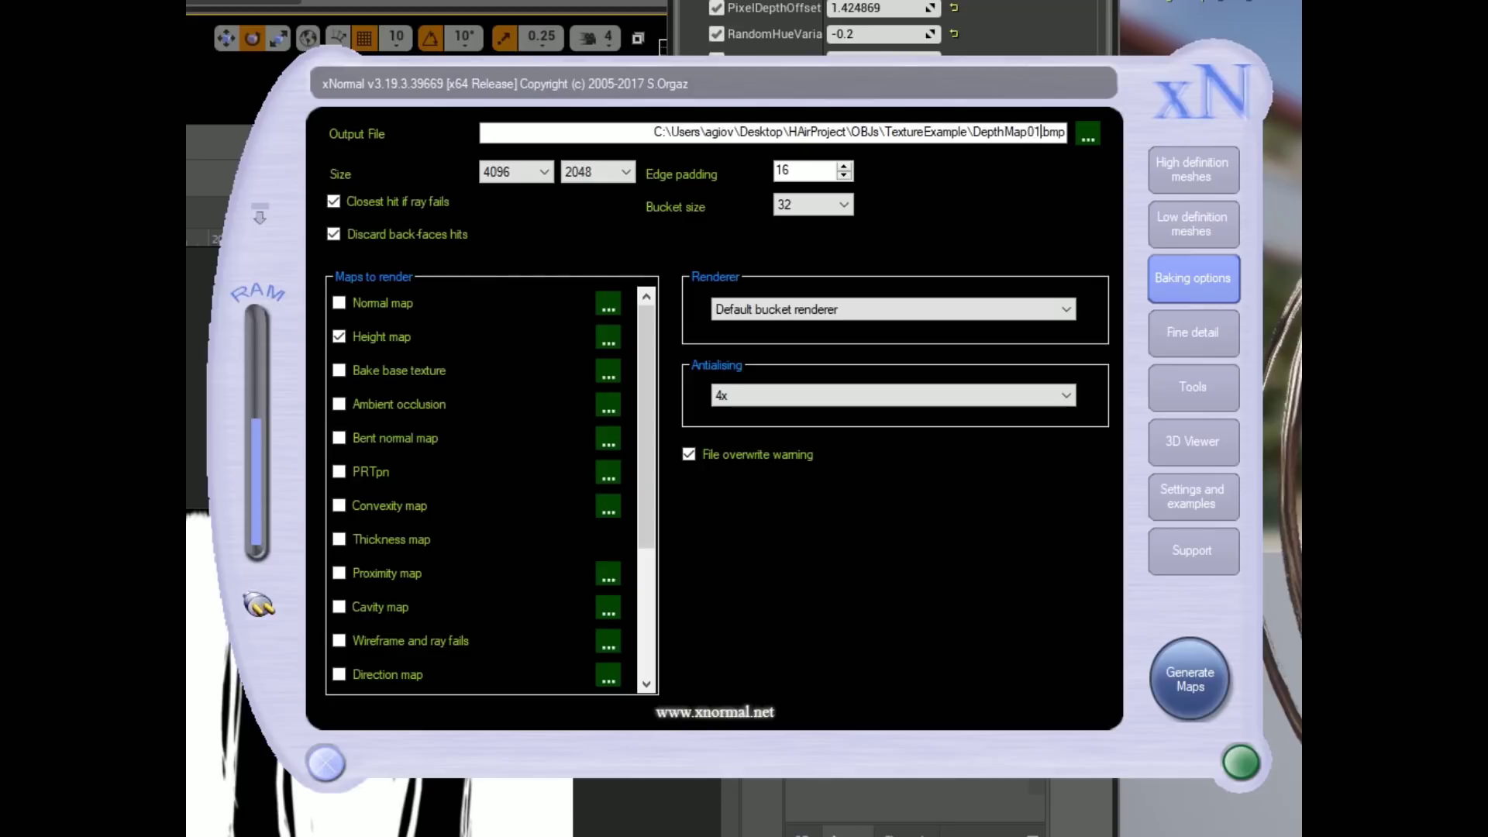
left_click(1085, 141)
left_click(1190, 688)
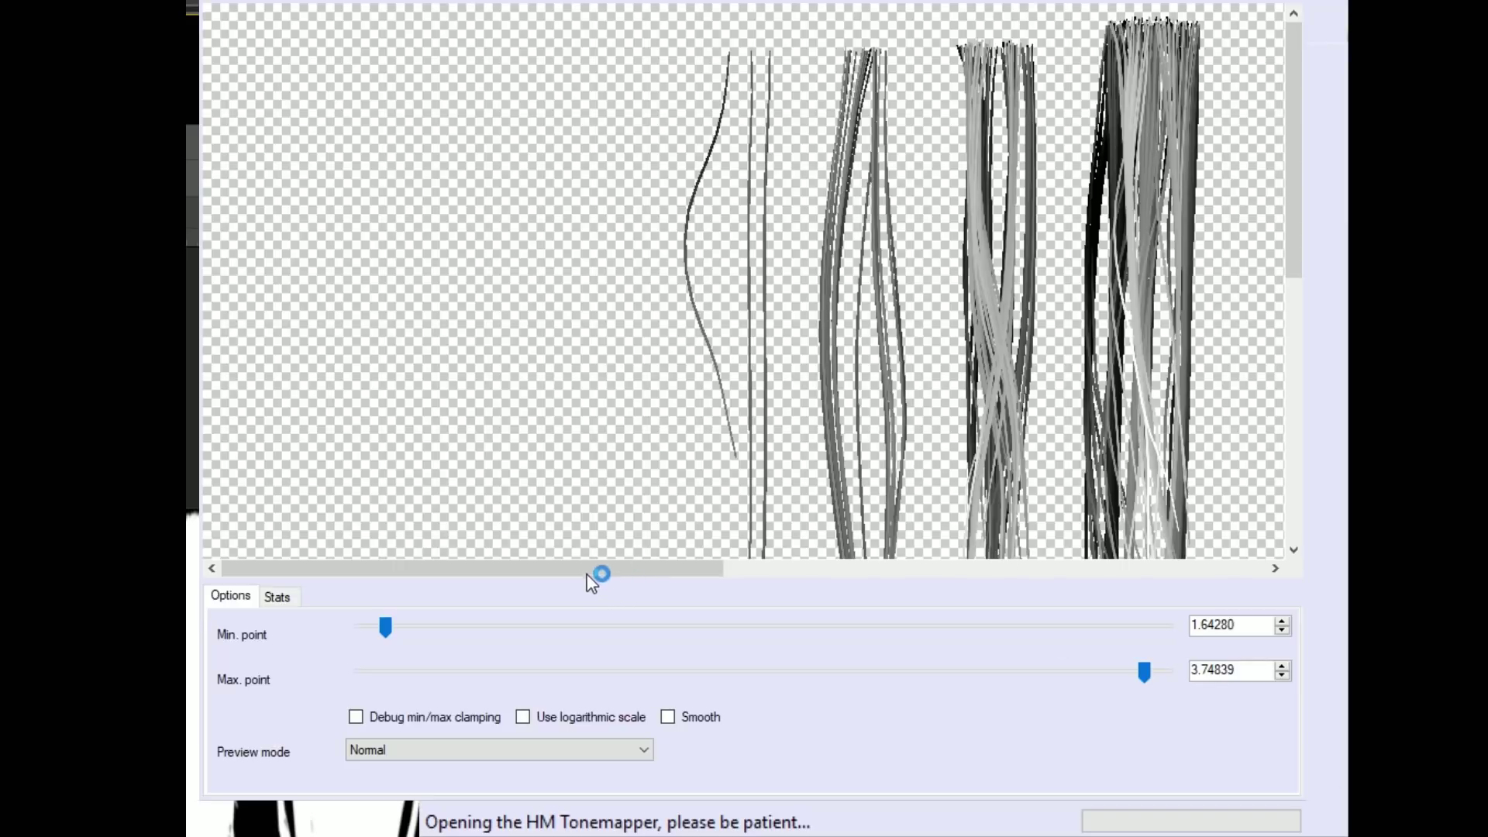
Examine the baked height map in the tonemapper, from the thin strands to the dense groups and from roots to tips
left_click_drag(587, 574, 1134, 618)
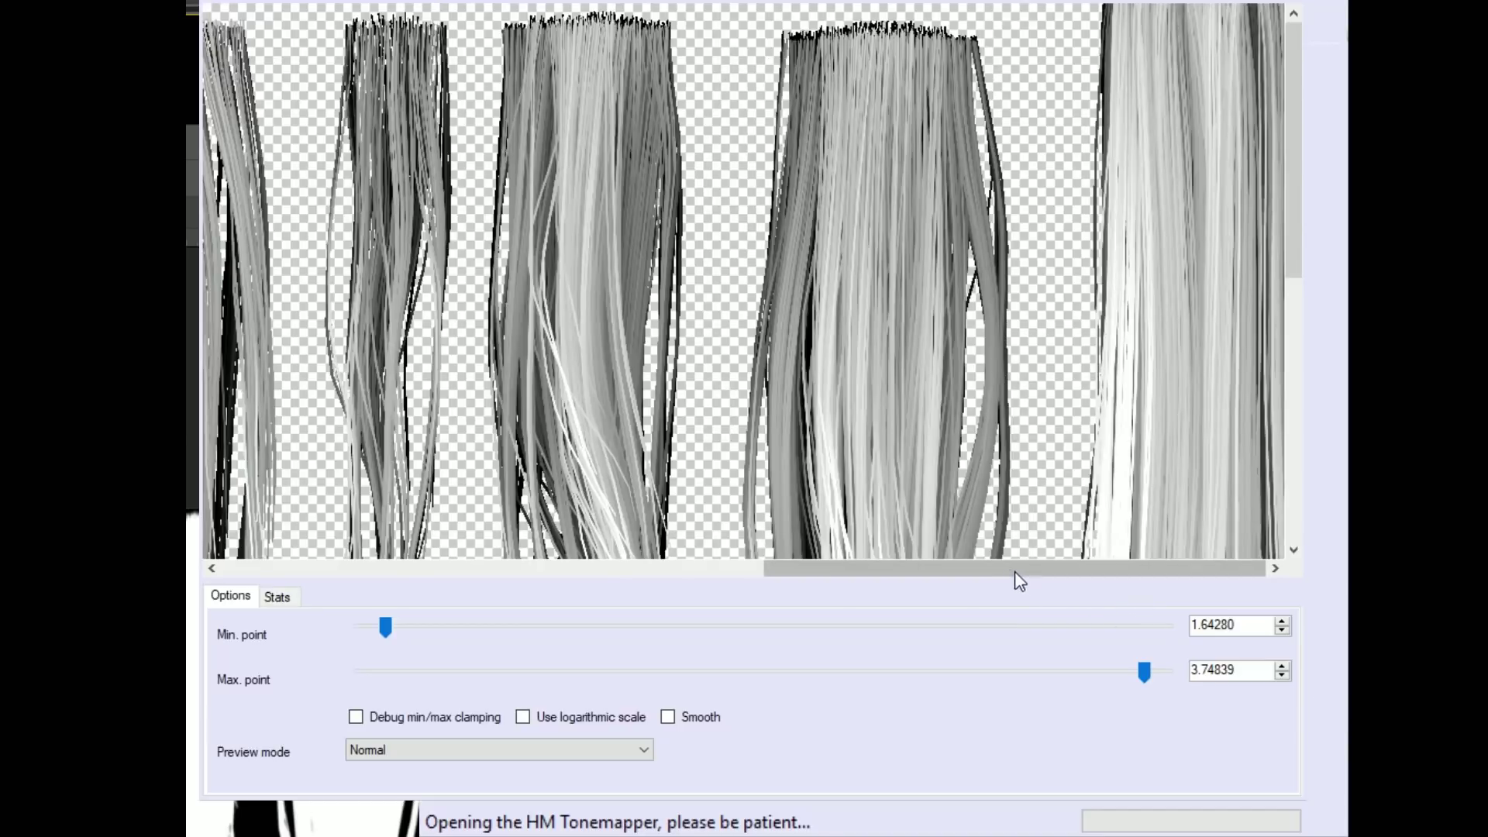
left_click_drag(1014, 572, 690, 570)
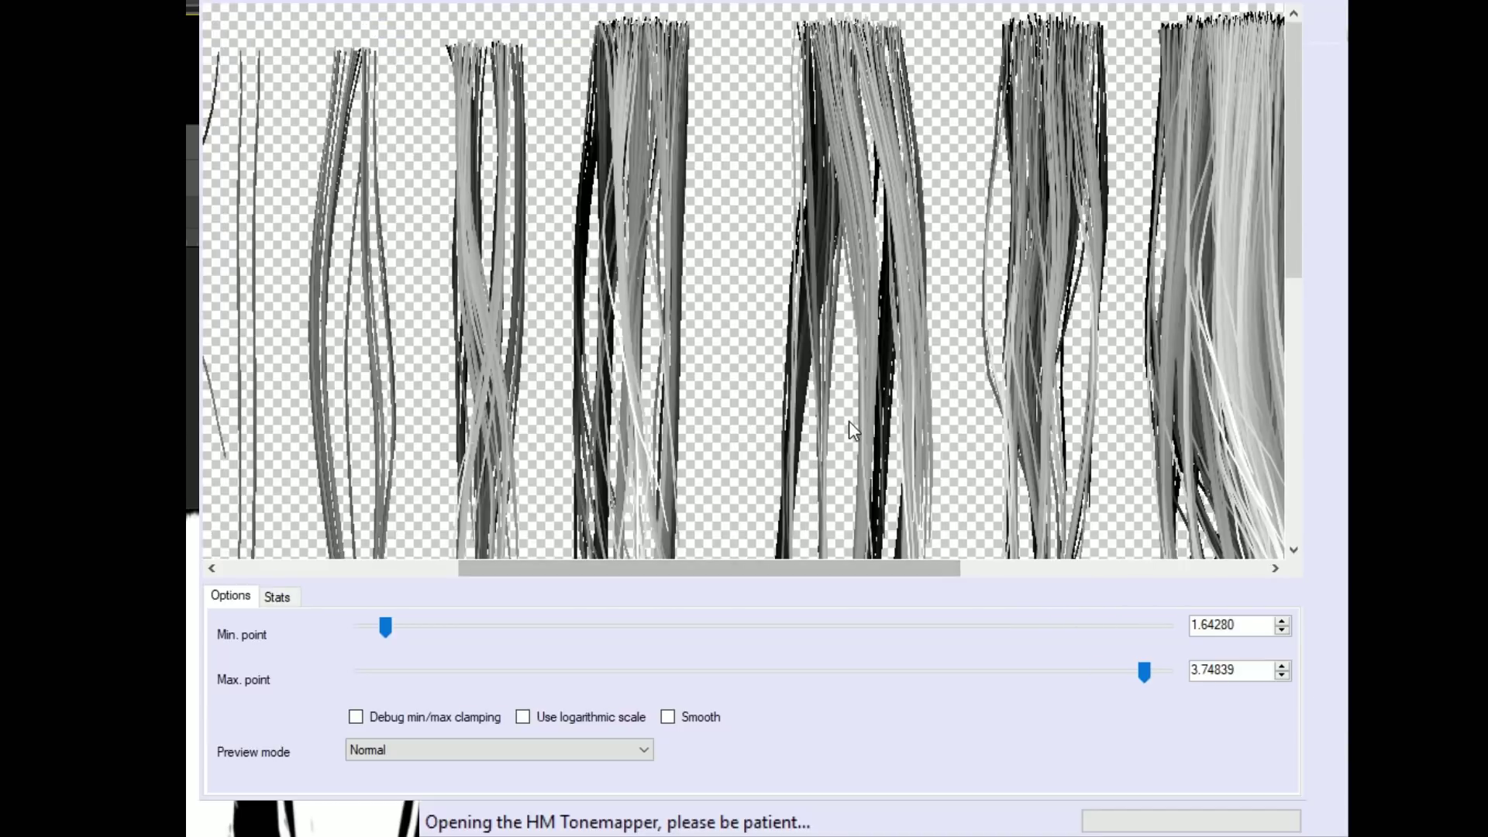
scroll(849, 421, "down", 5)
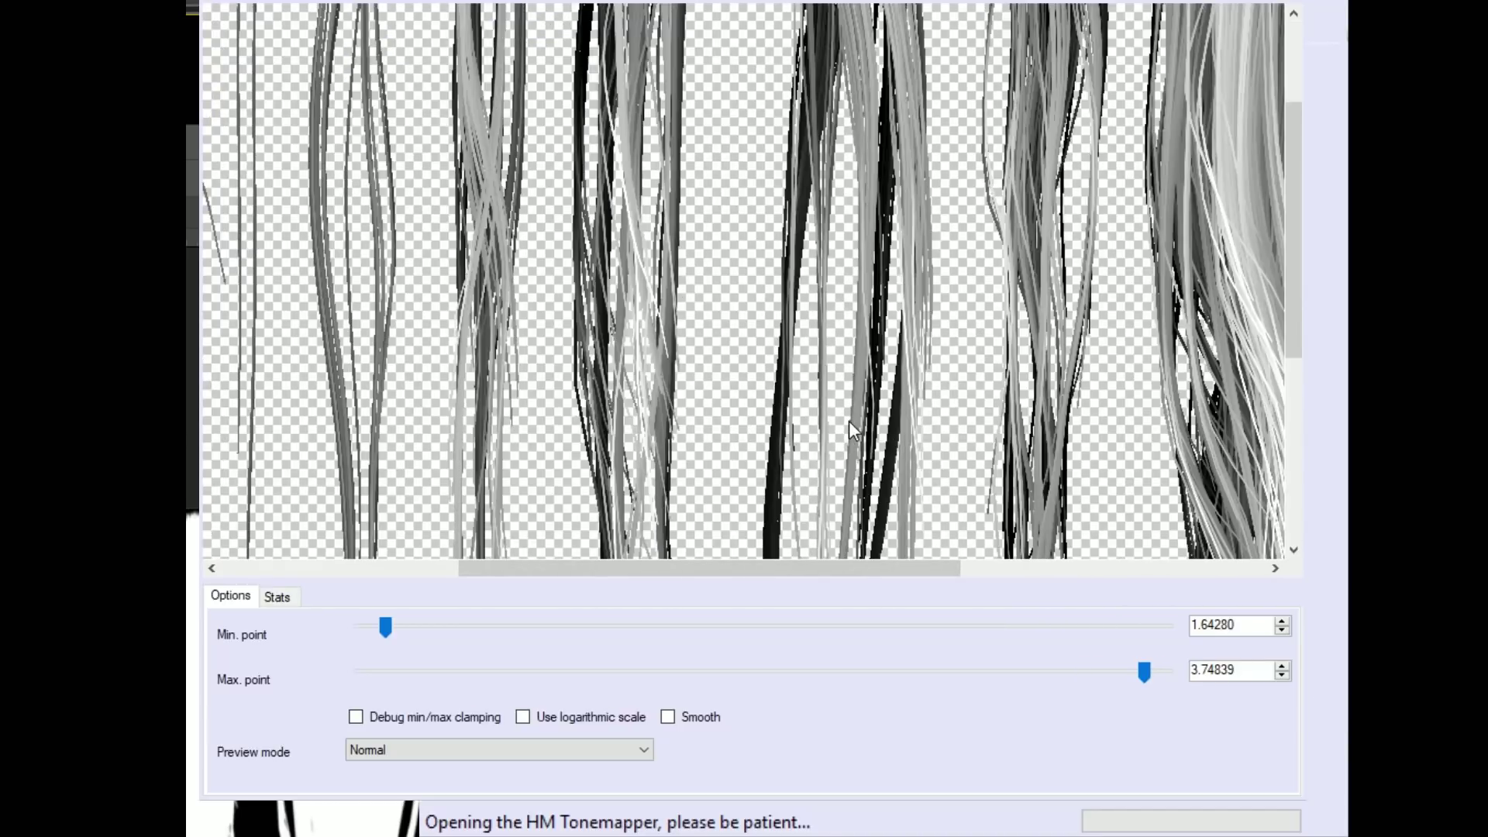
scroll(848, 421, "down", 3)
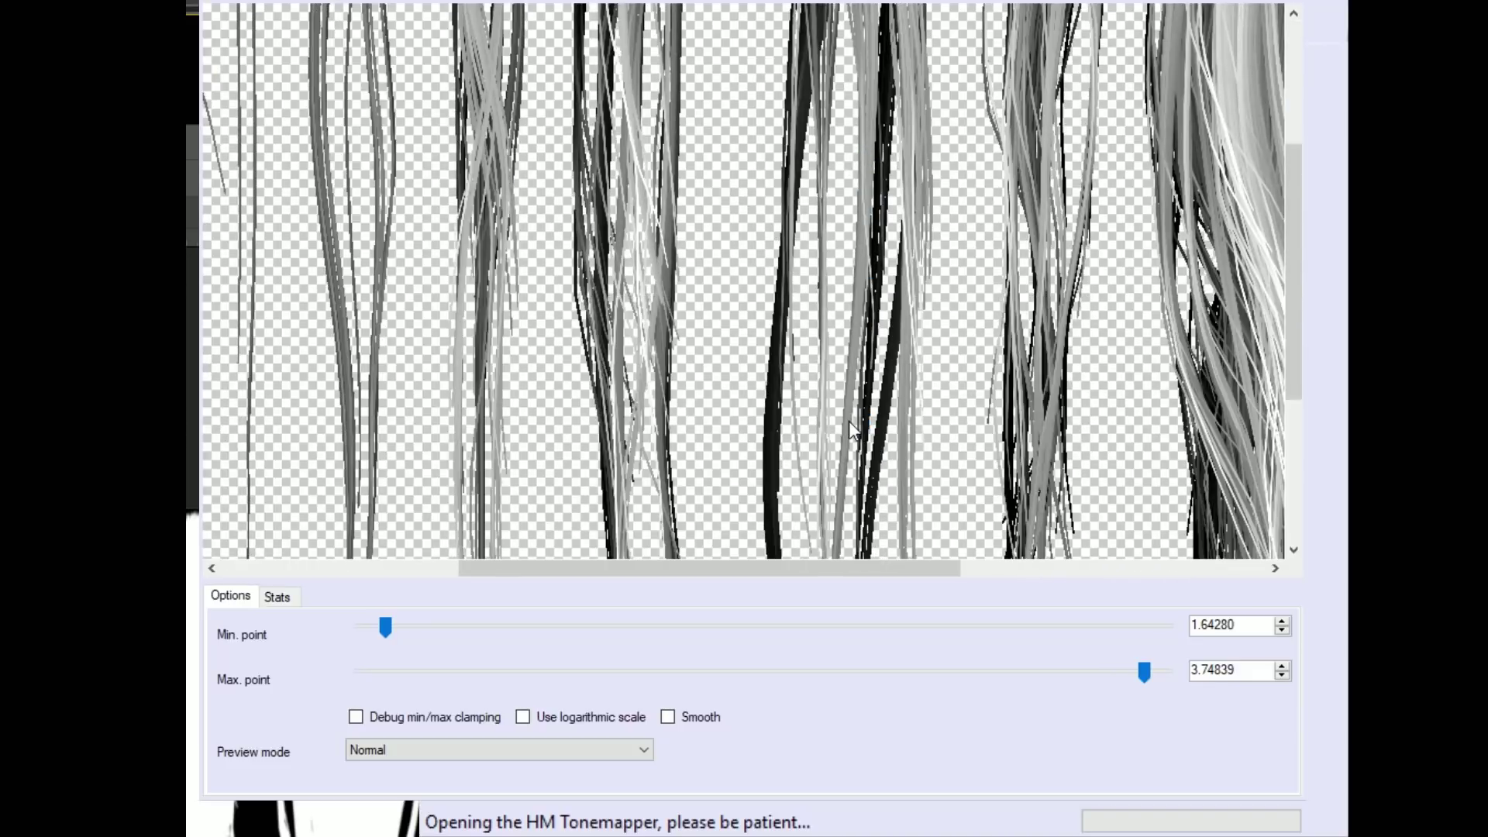
scroll(849, 421, "down", 3)
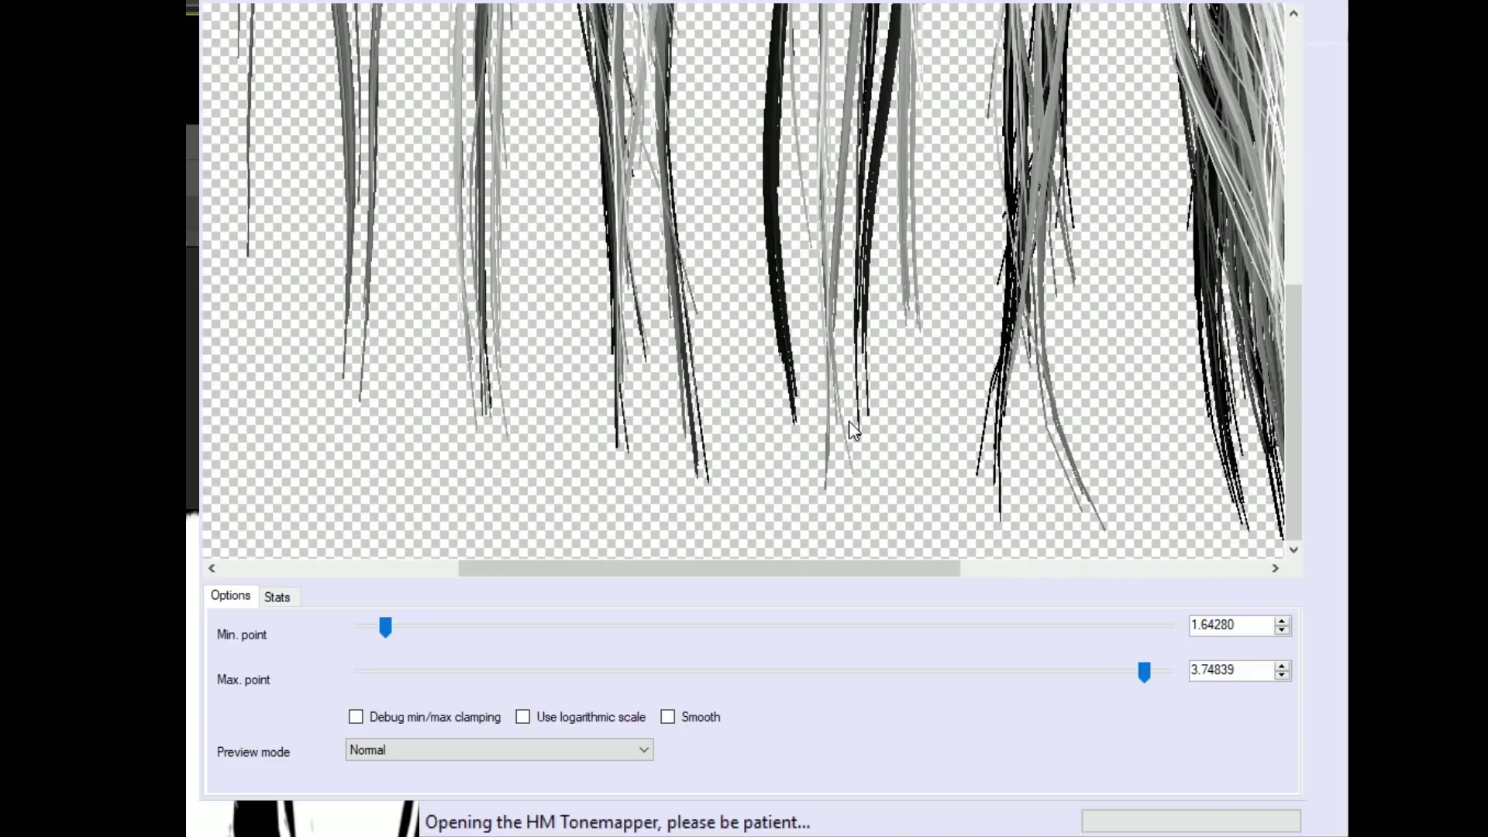
scroll(852, 427, "up", 10)
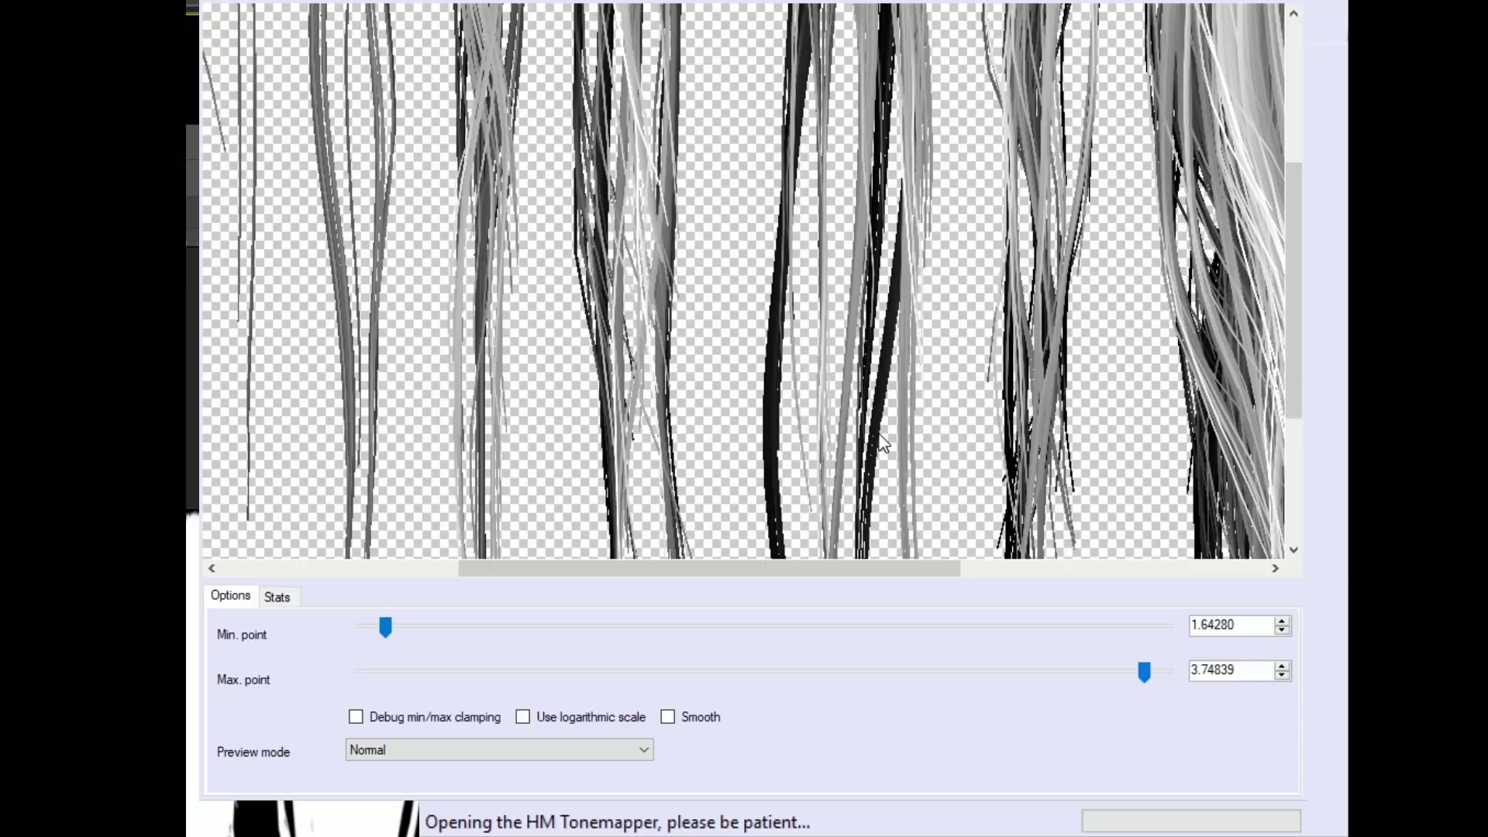
scroll(882, 440, "down", 5)
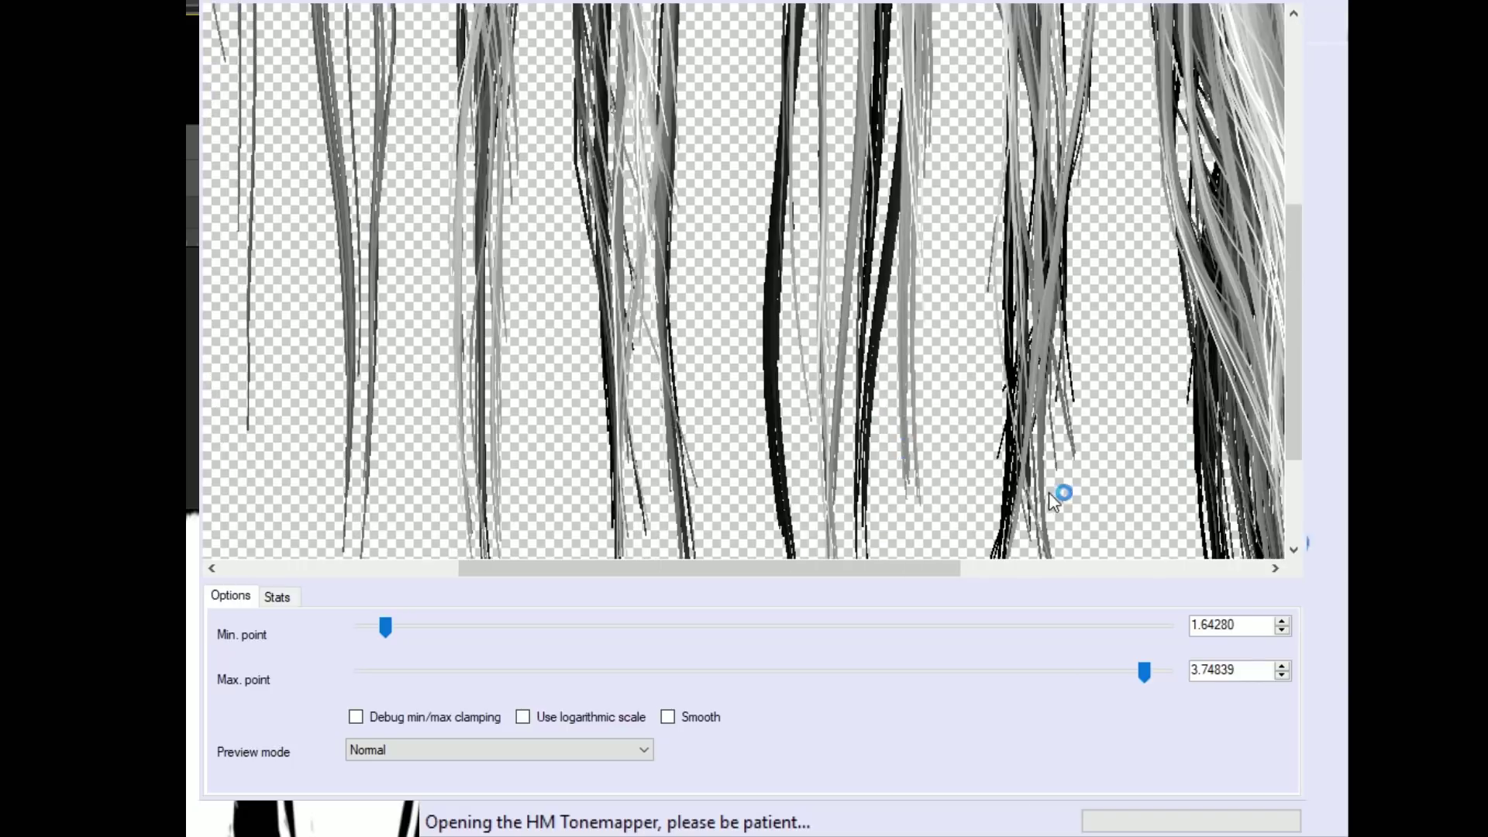
scroll(973, 448, "up", 5)
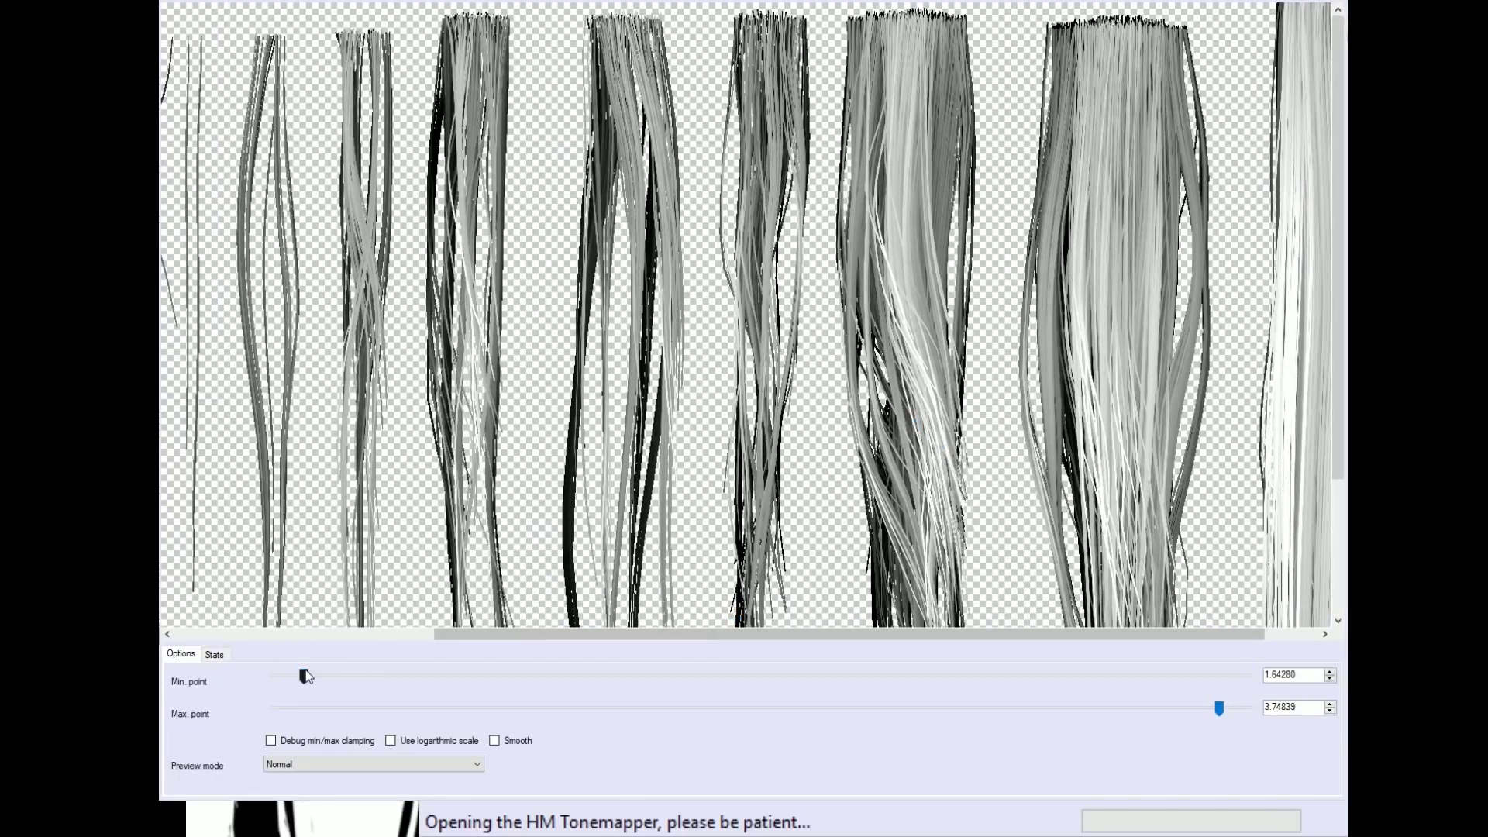
Set the height map's minimum point to 2.41041 and its maximum point to 3.45627, and check the strand contrast from roots to tips
left_click_drag(306, 676, 352, 688)
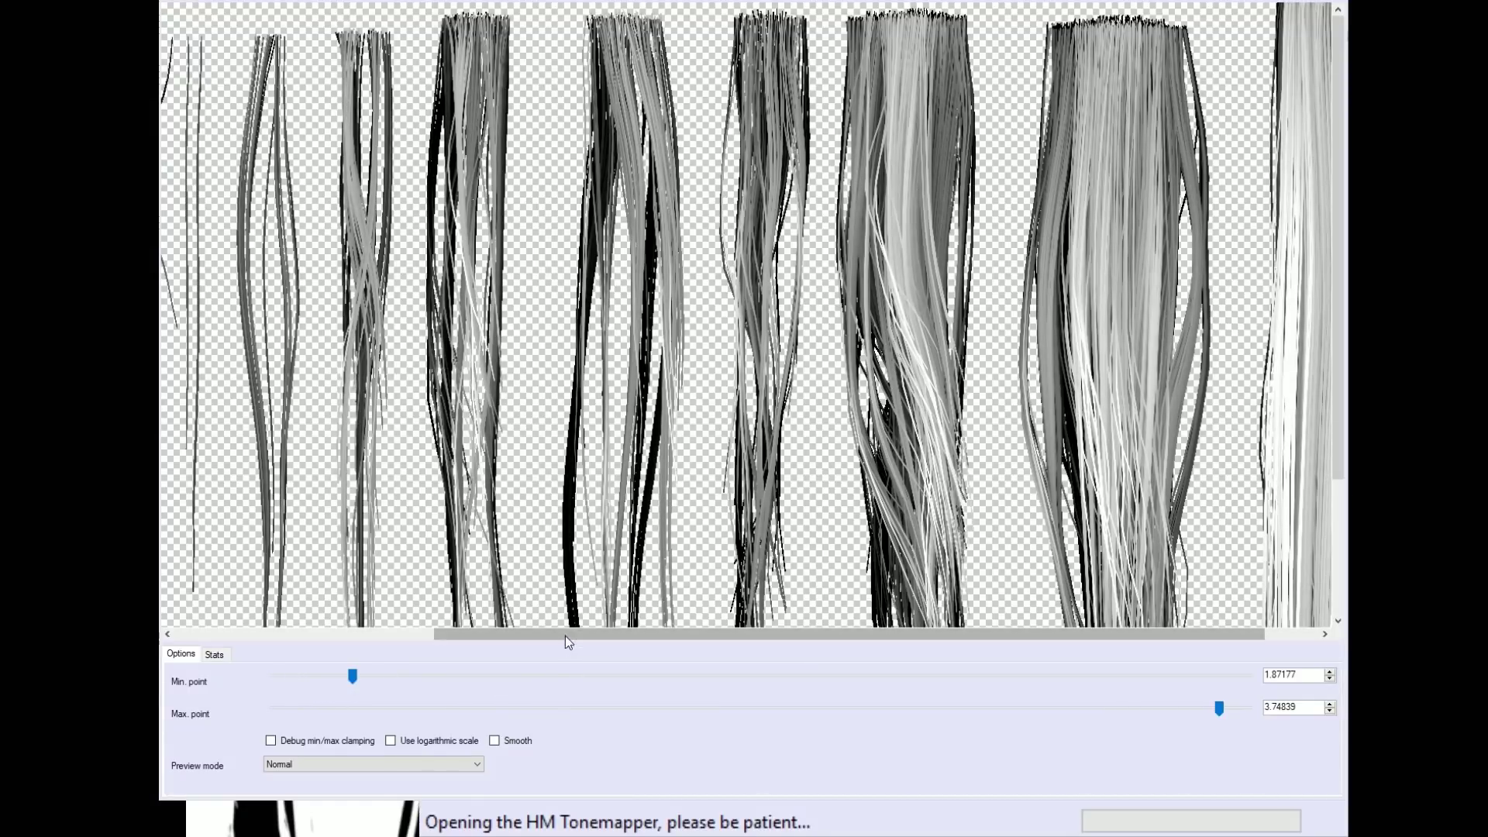
left_click_drag(565, 635, 732, 640)
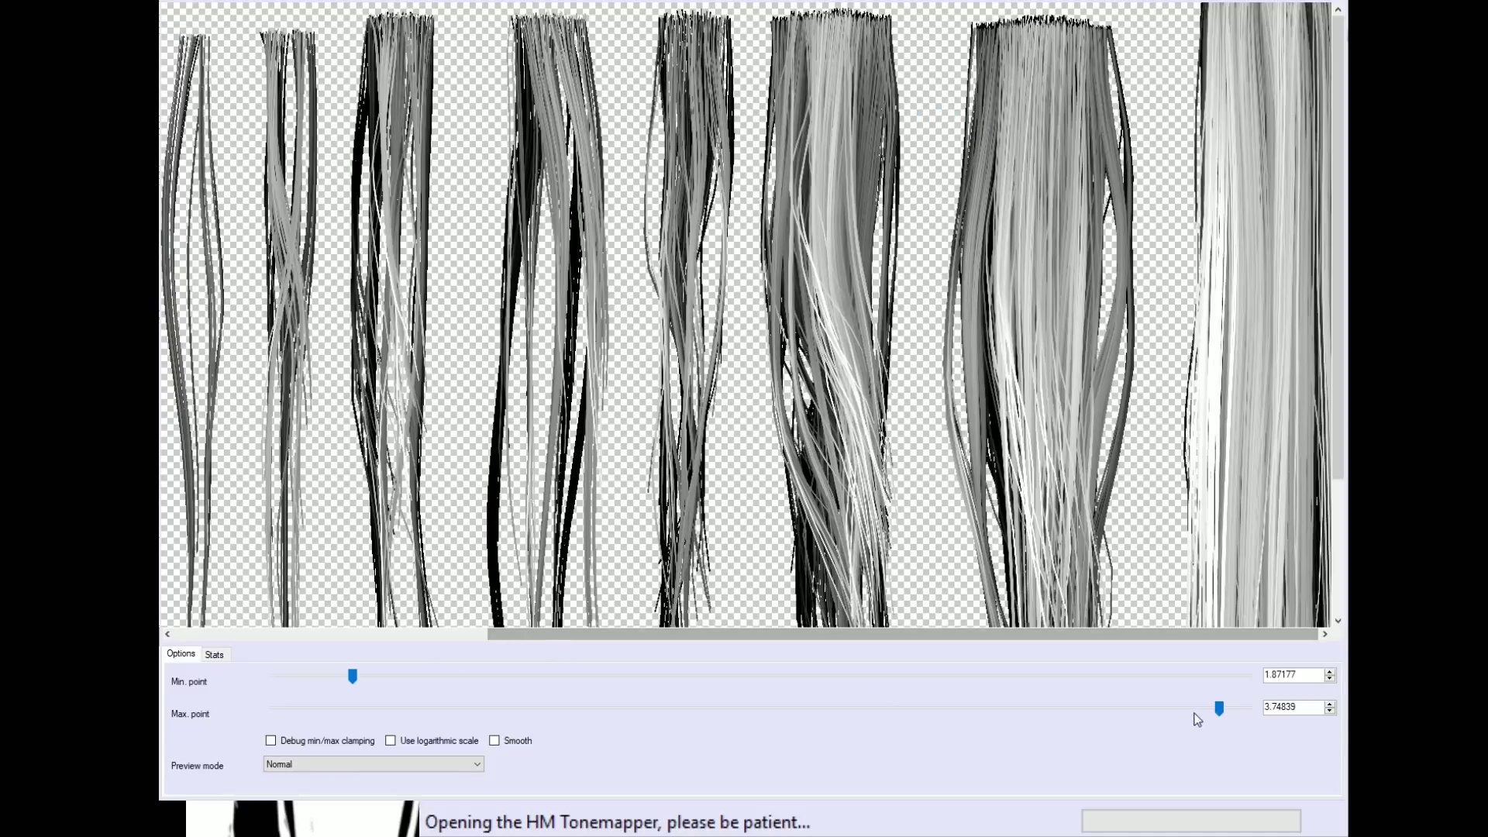
left_click_drag(1218, 708, 1143, 714)
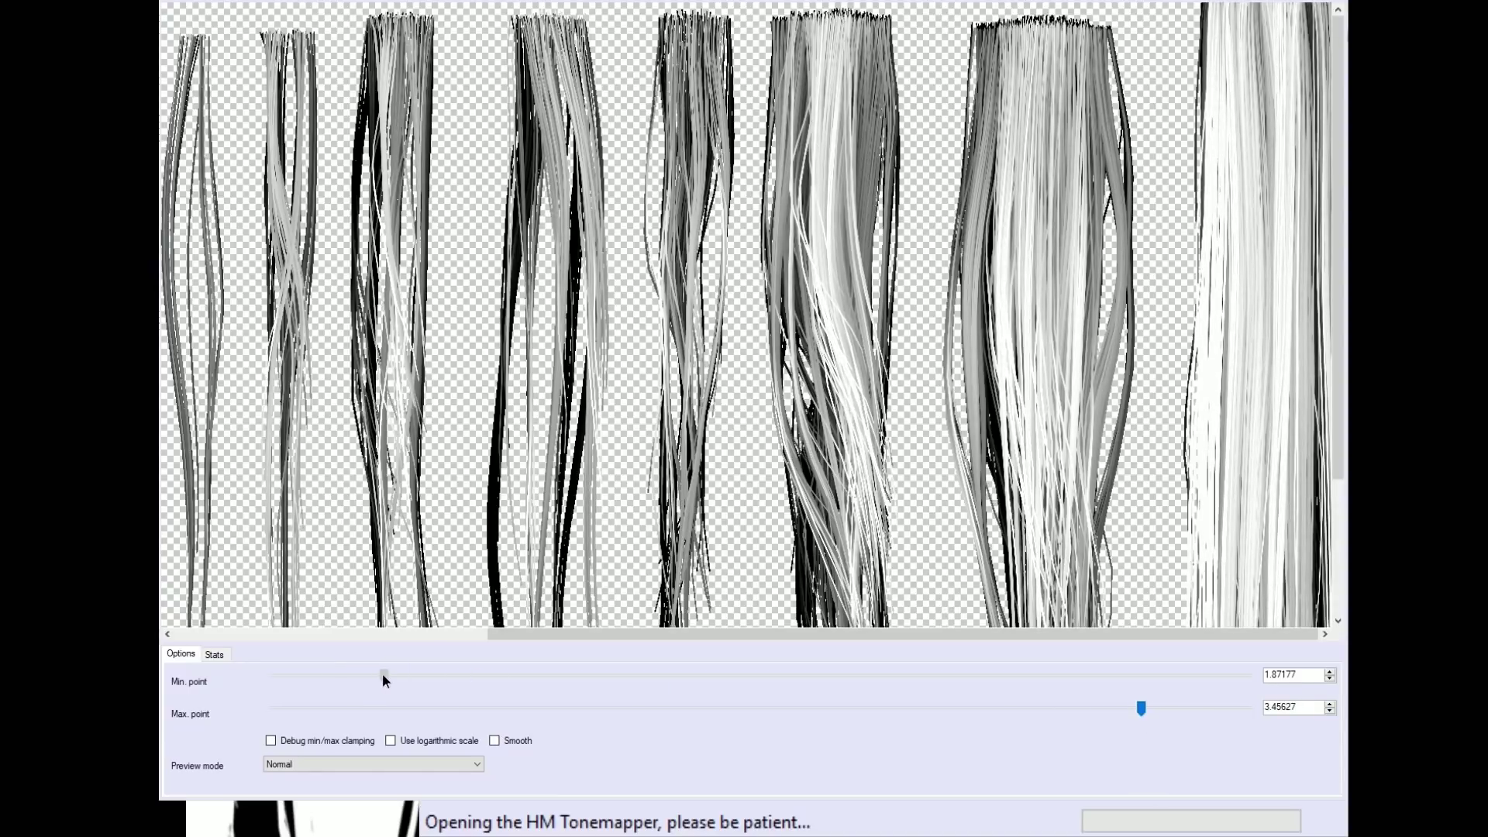
left_click_drag(439, 671, 499, 667)
scroll(744, 314, "down", 3)
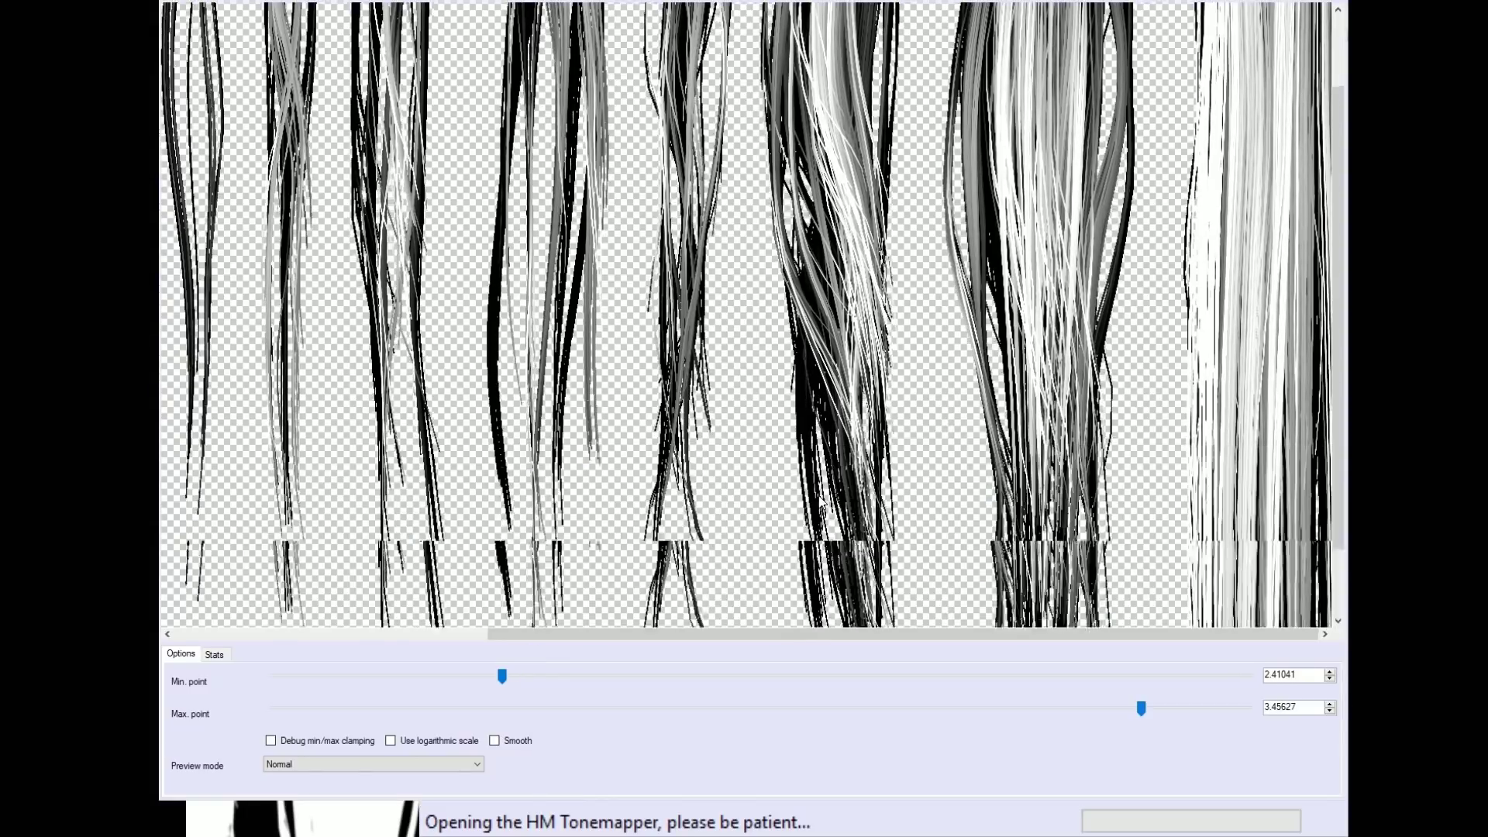
scroll(823, 525, "up", 3)
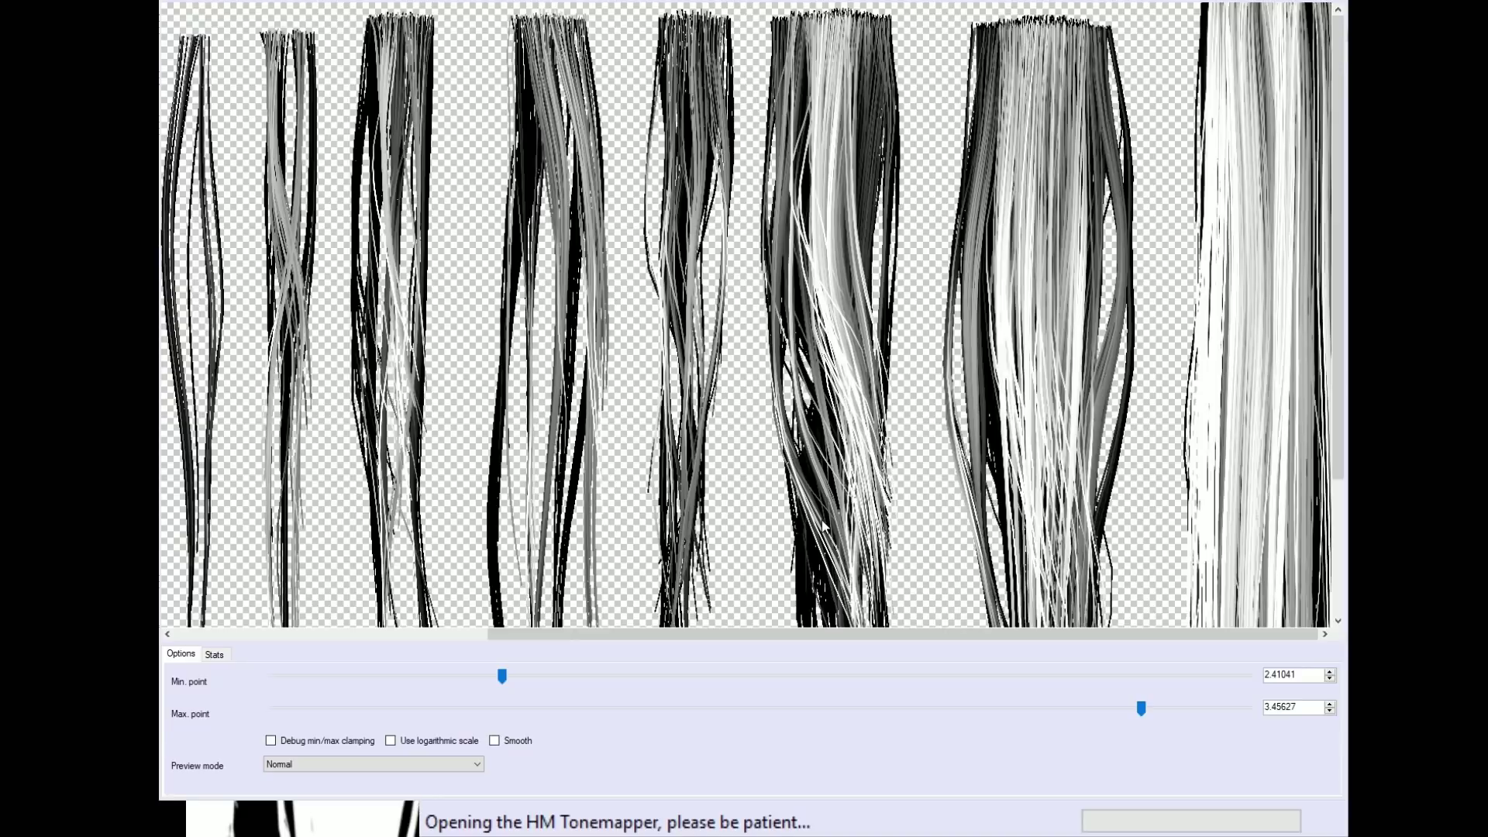
scroll(823, 526, "down", 3)
scroll(823, 525, "up", 3)
scroll(960, 403, "down", 3)
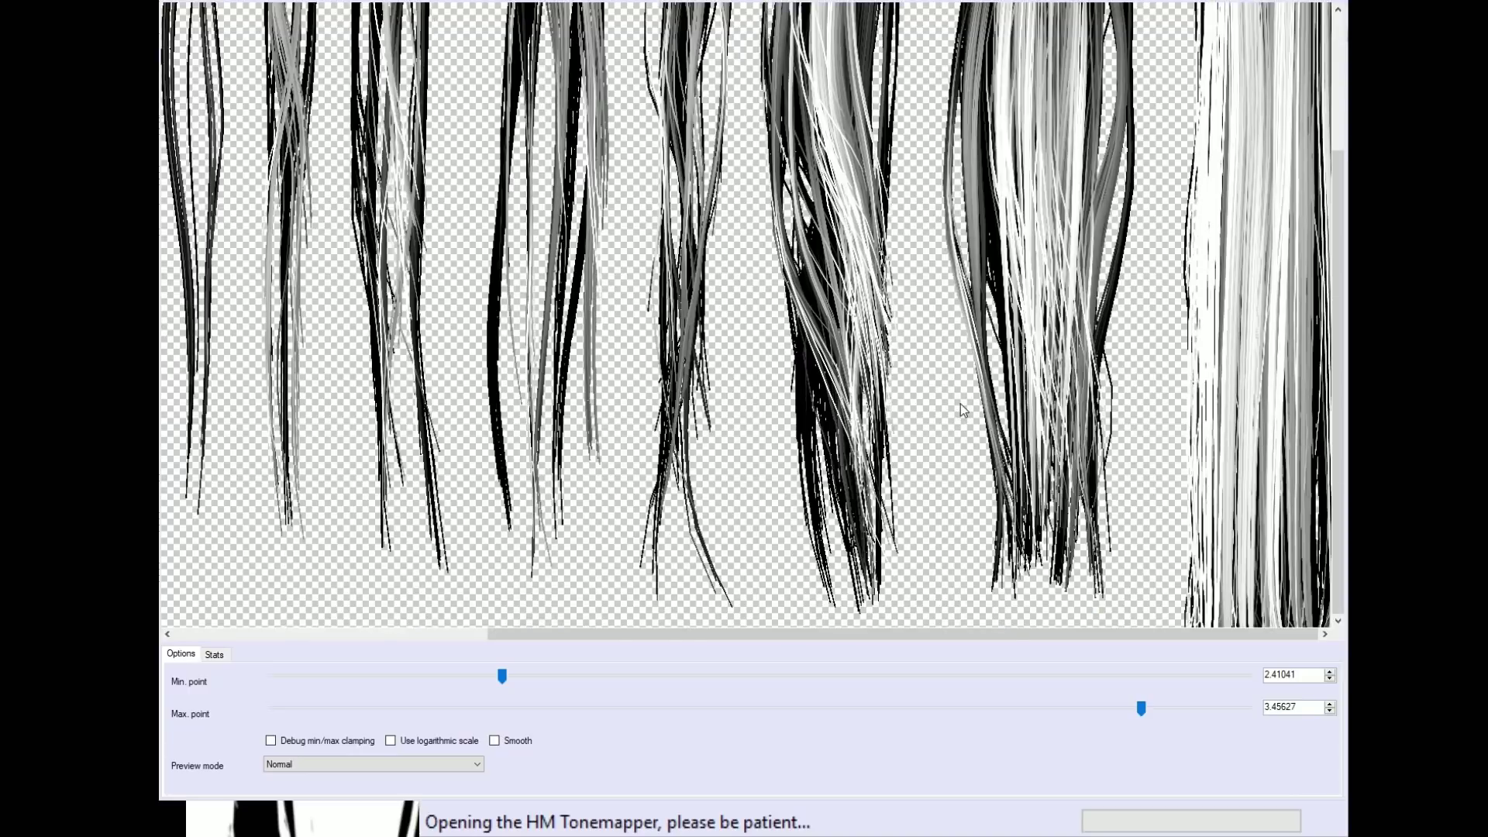
scroll(960, 403, "up", 3)
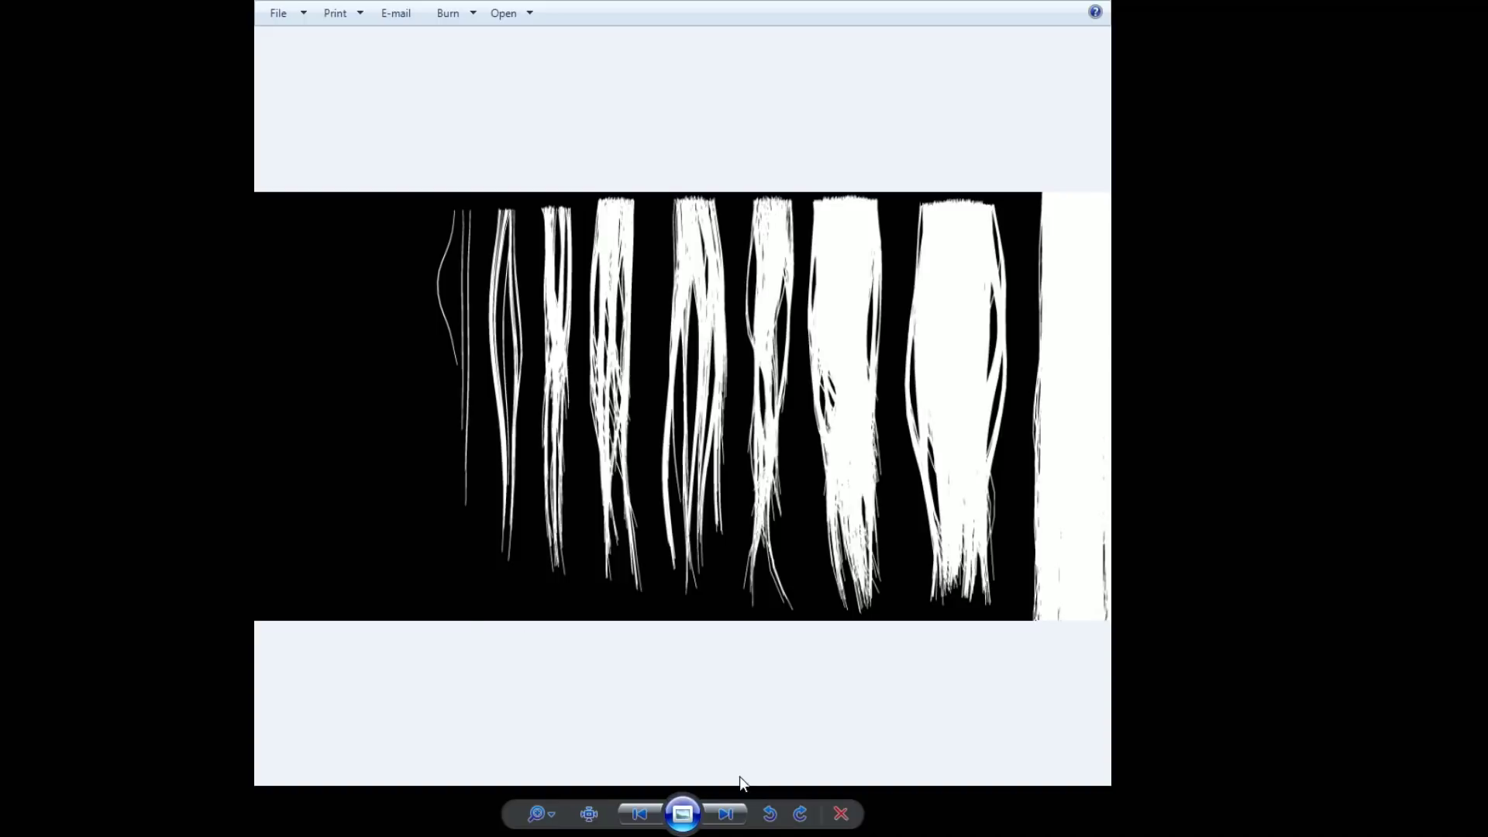
Switch to Windows Photo Viewer and cycle repeatedly through the baked hair textures to compare how their strands line up
left_click(727, 813)
left_click(726, 813)
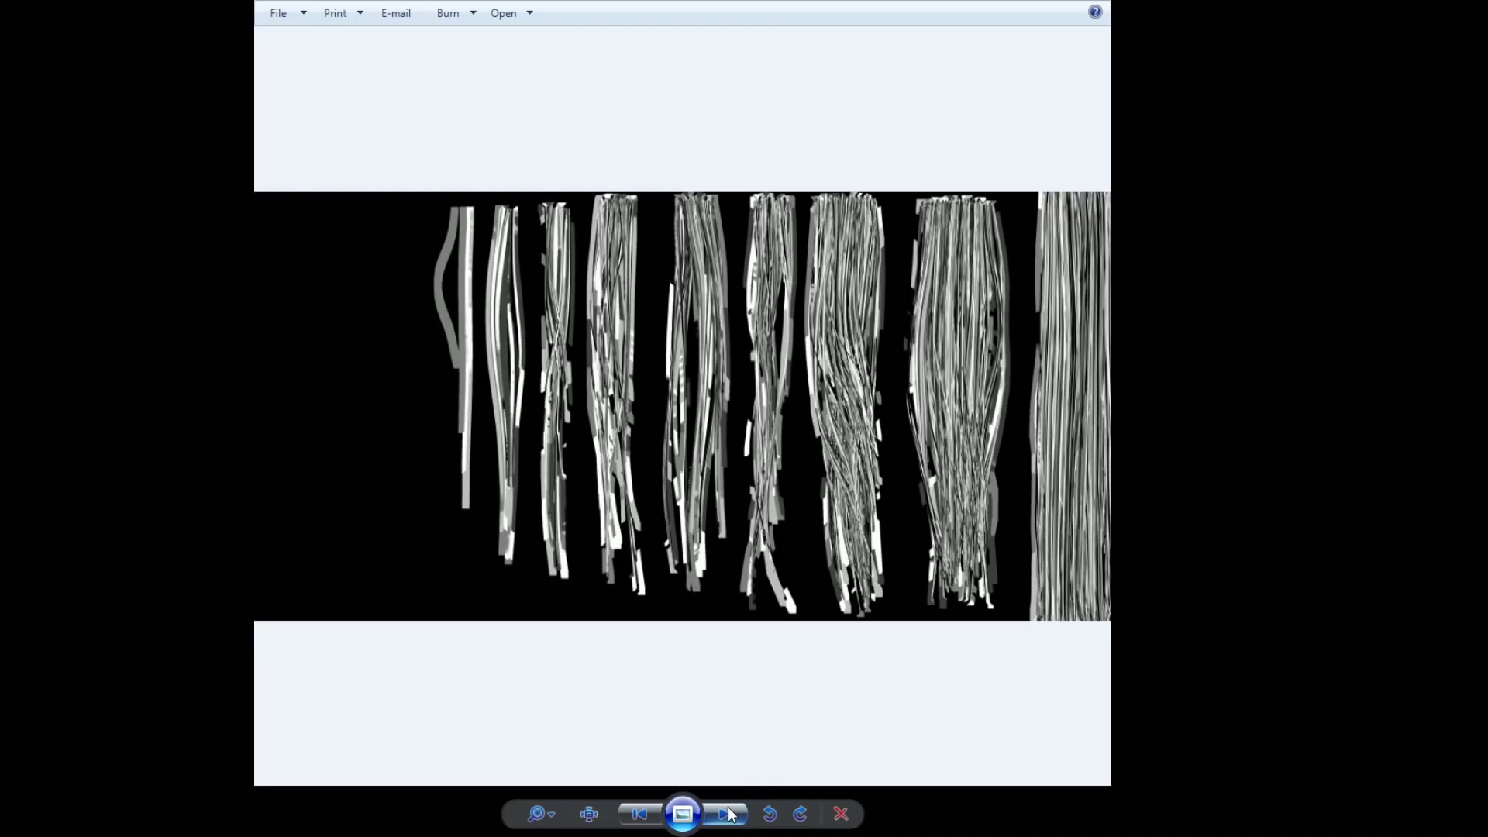
left_click(727, 814)
left_click(727, 813)
left_click(727, 813)
left_click(727, 814)
left_click(726, 814)
left_click(727, 813)
left_click(727, 814)
left_click(727, 814)
left_click(727, 814)
left_click(727, 813)
left_click(727, 814)
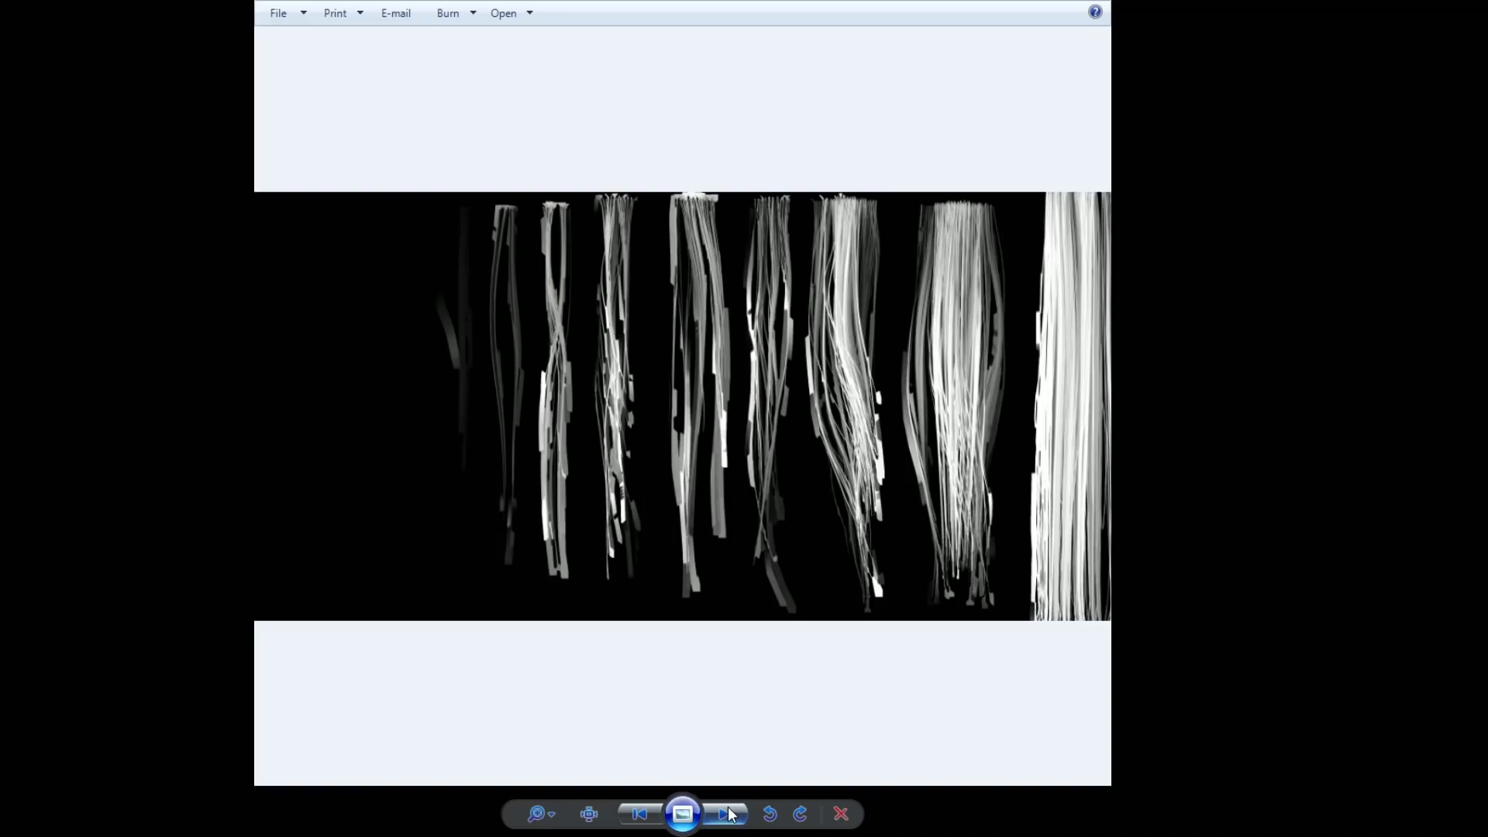
Review the depth, ID, ramp and alpha textures one at a time, finishing on the alpha map
left_click(729, 813)
left_click(650, 814)
left_click(724, 813)
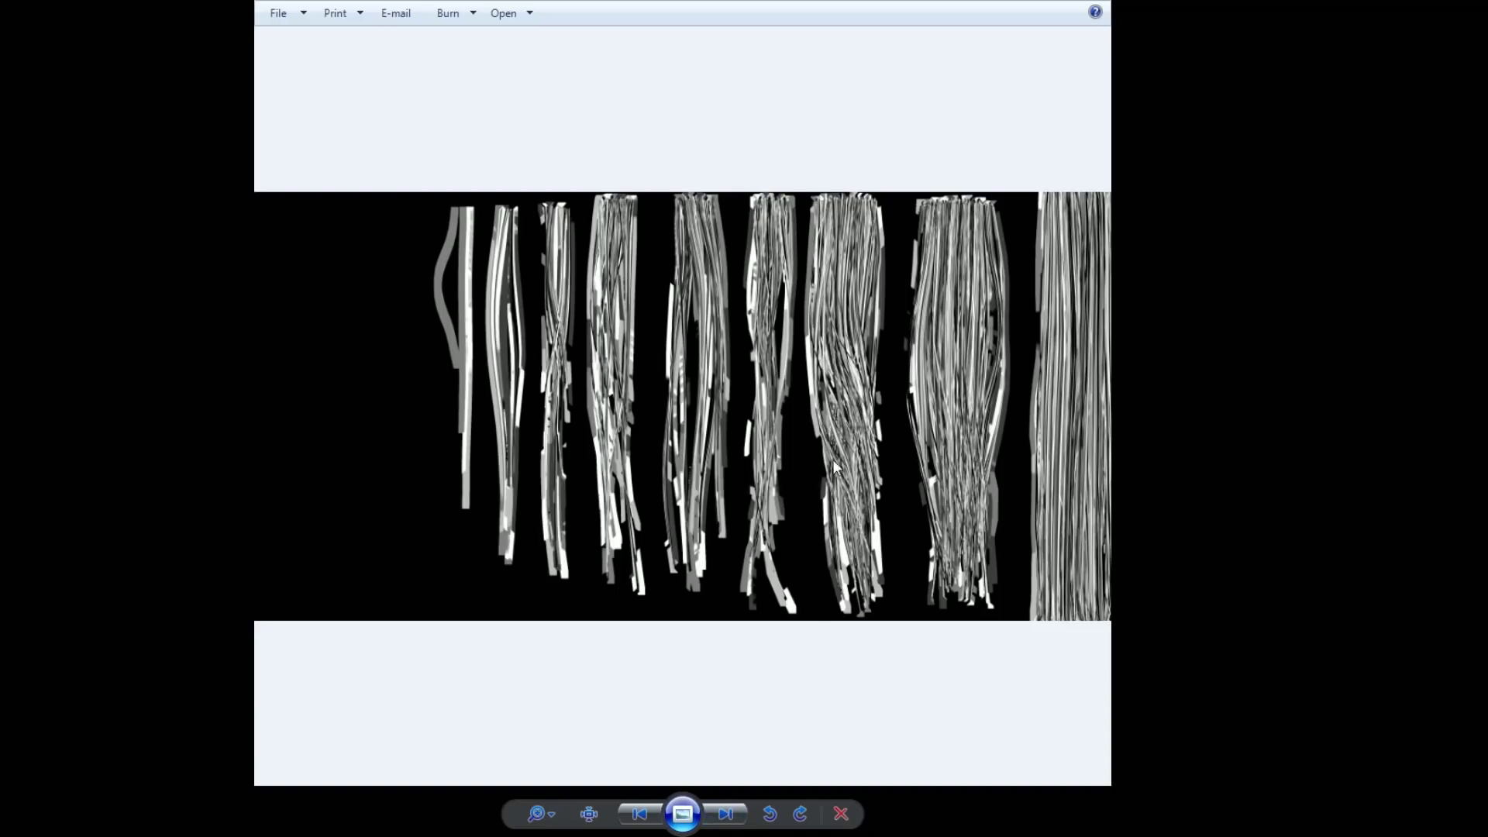
left_click(722, 814)
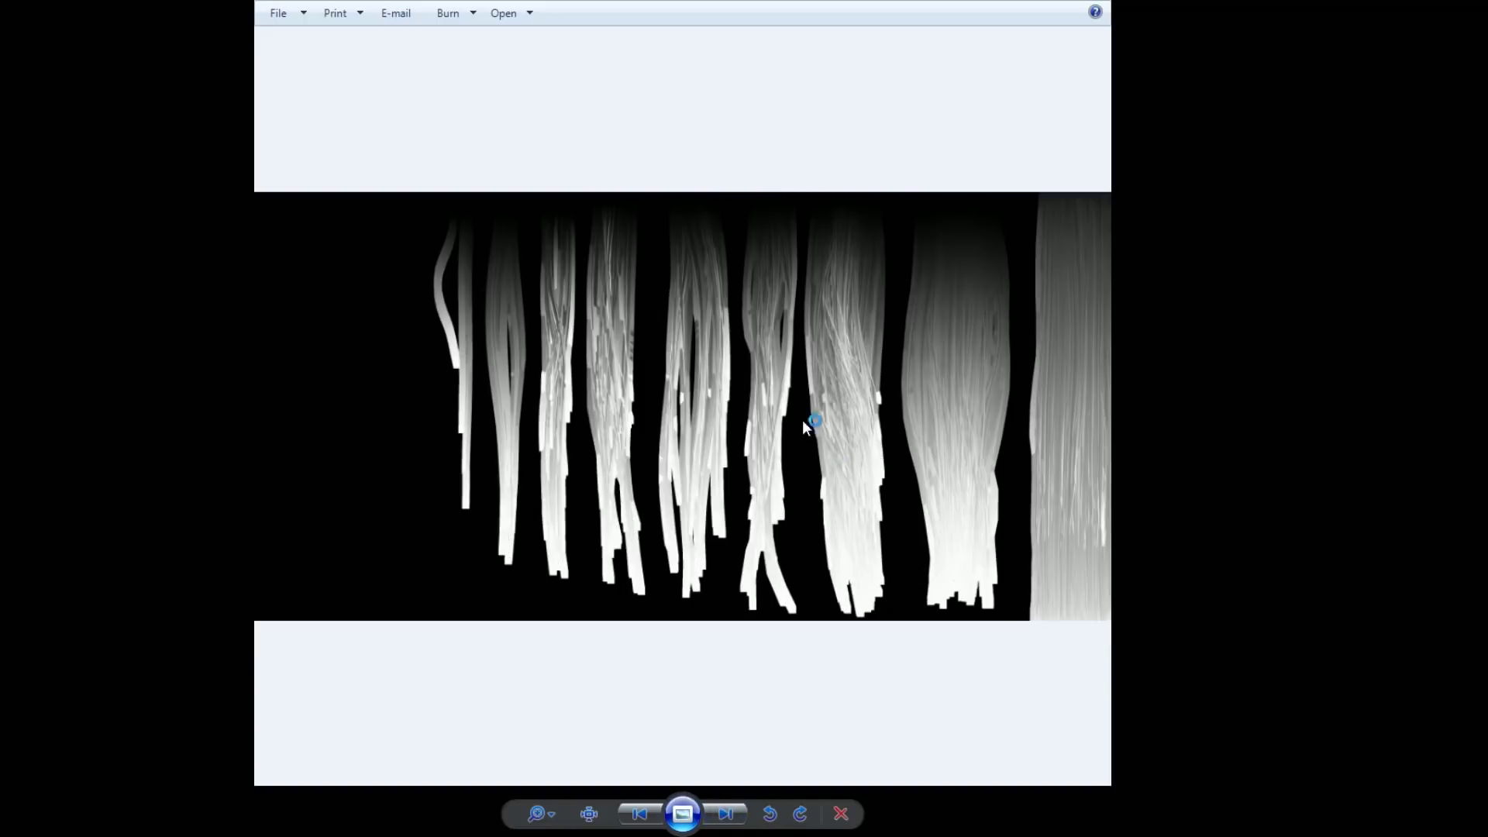
left_click(725, 813)
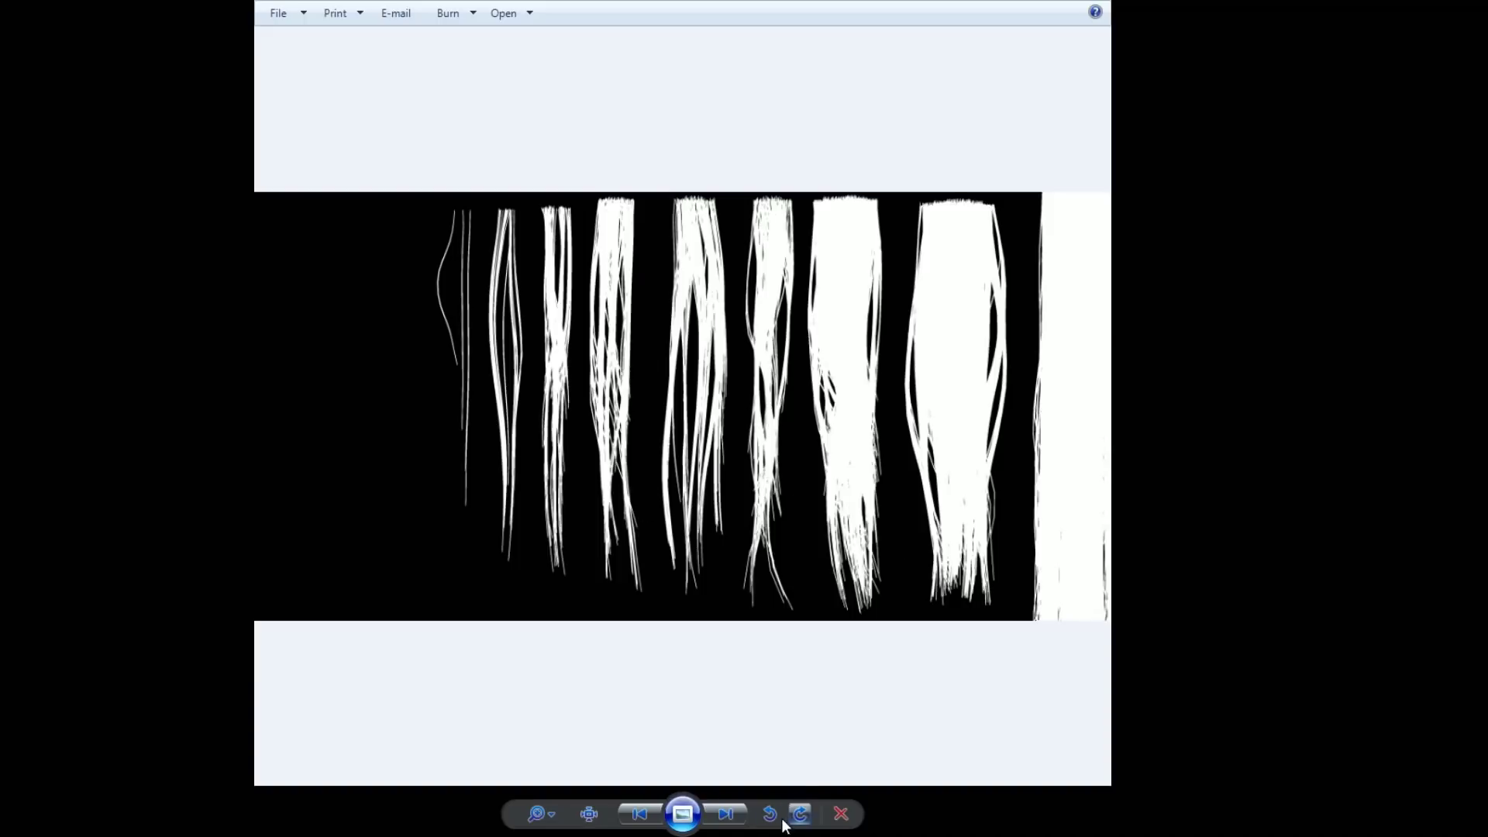
left_click(724, 814)
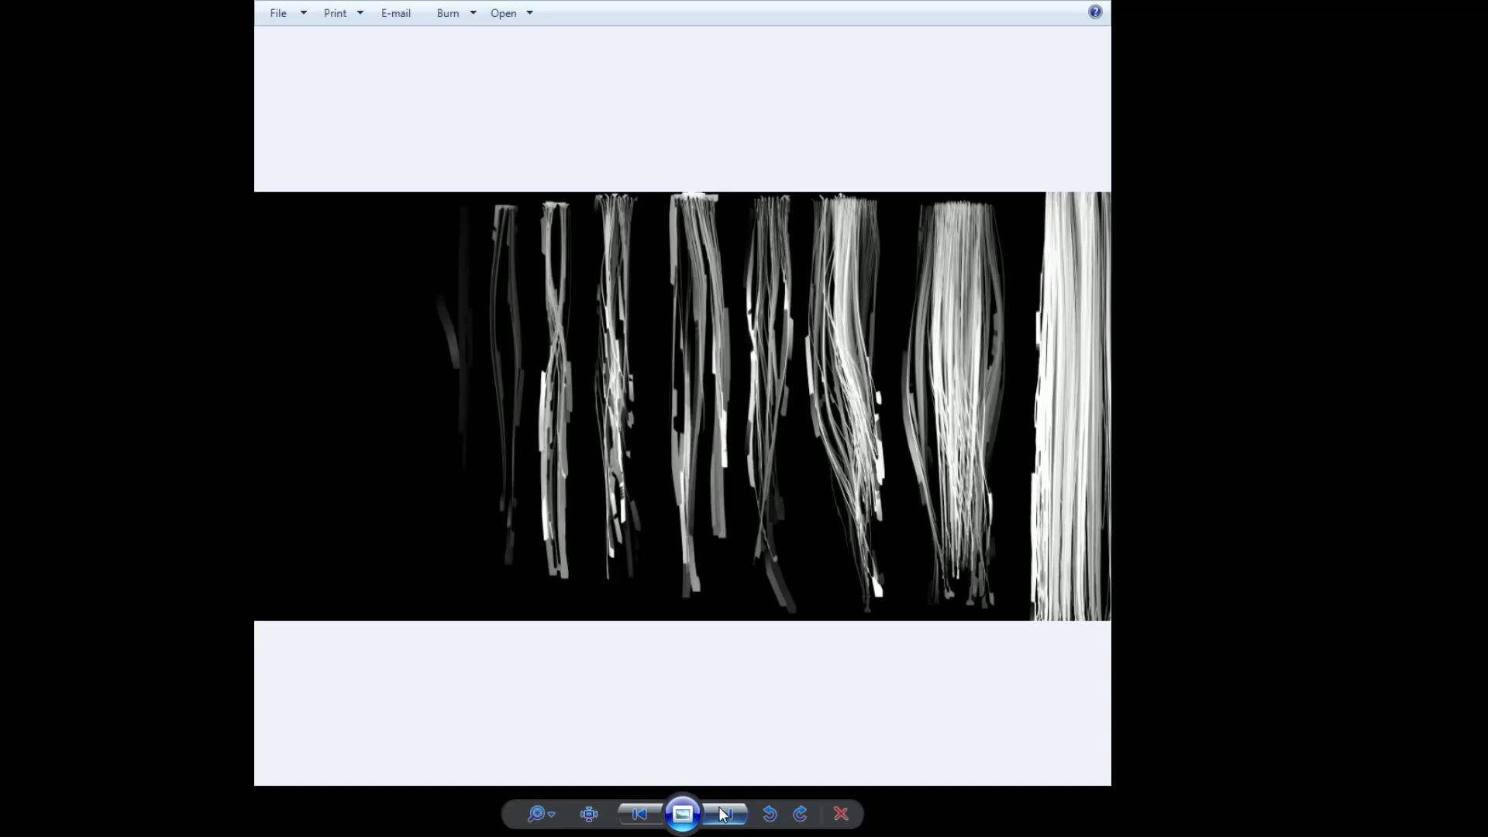
left_click(637, 818)
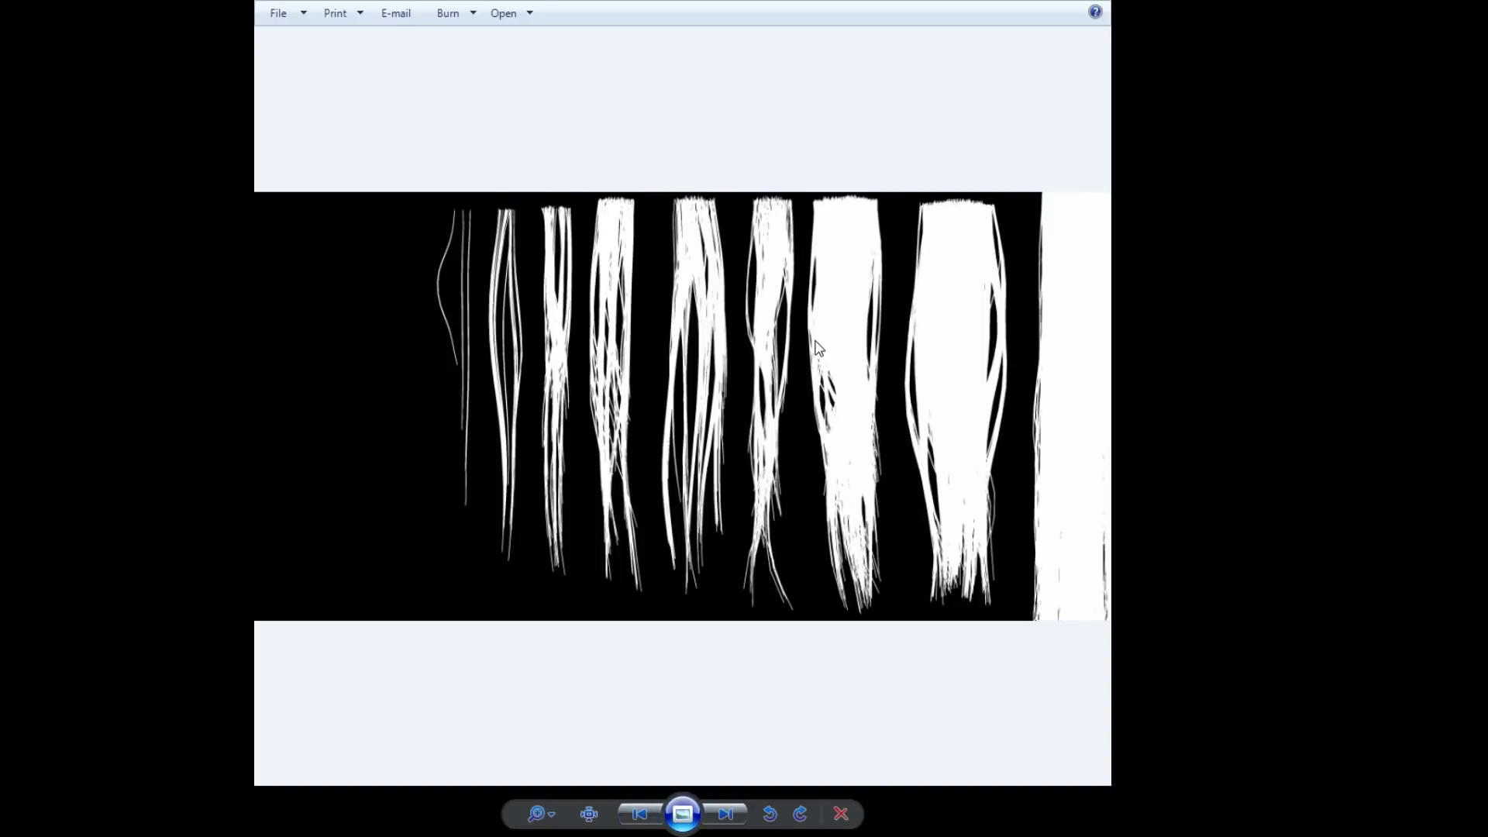